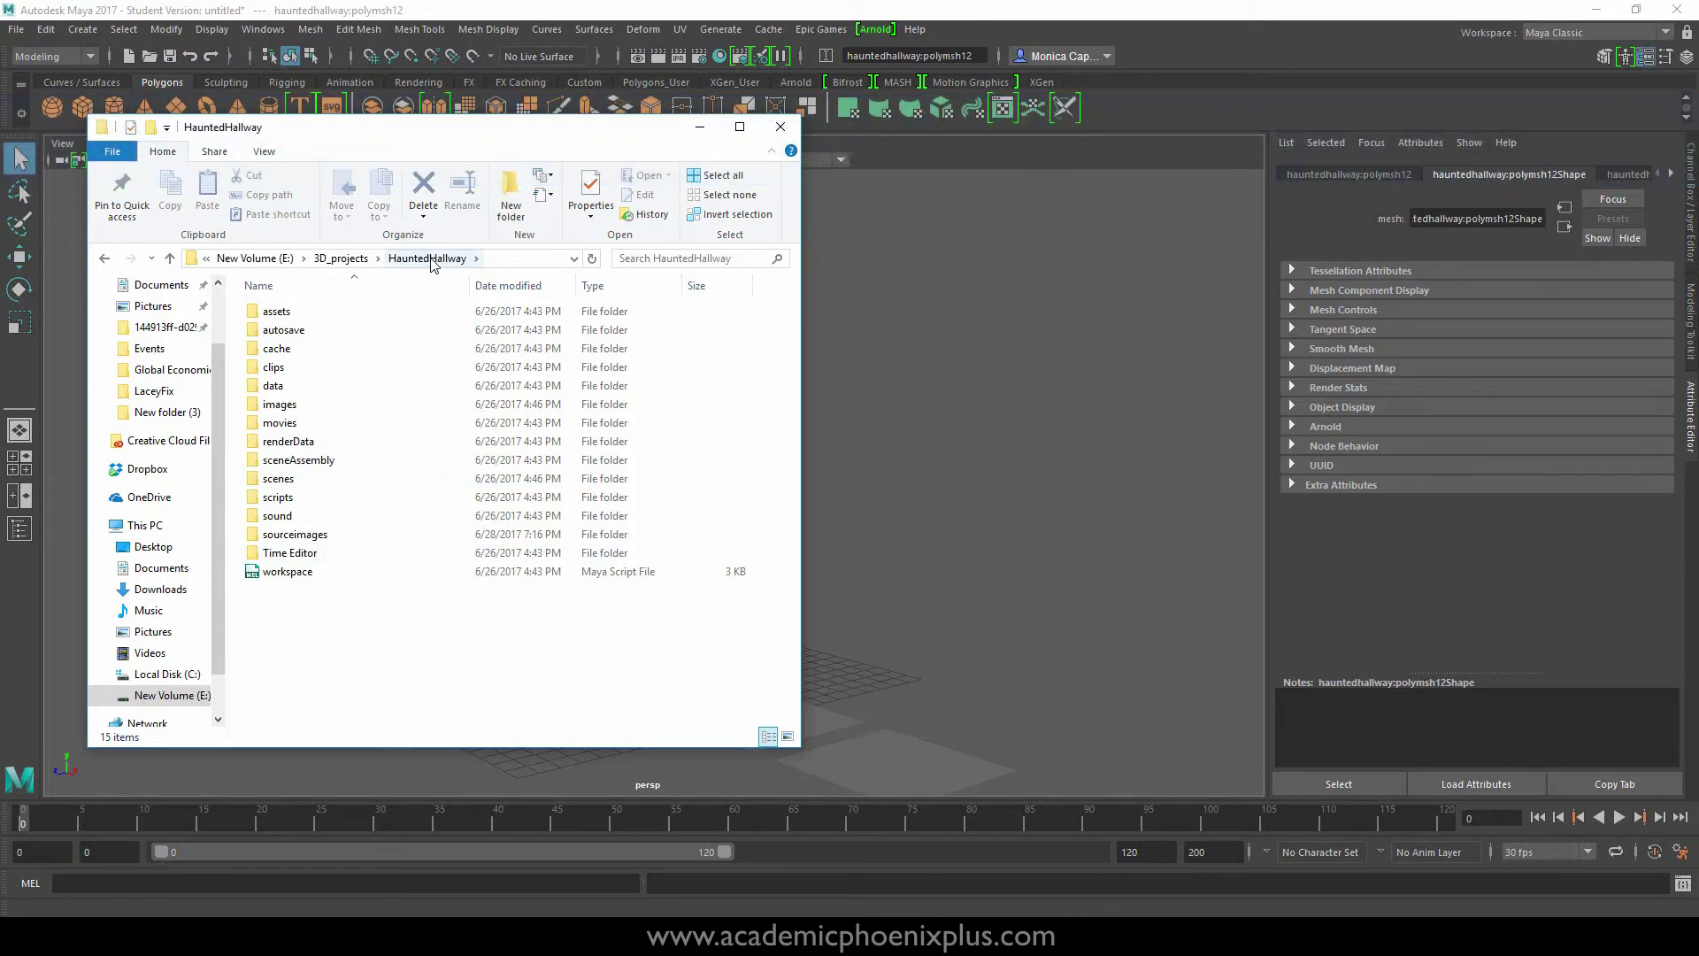
- Look through the scenes and sourceimages folders of the HauntedHallway project
{"action": "double_click", "coordinate": [283, 479]}
{"action": "left_click", "coordinate": [394, 258]}
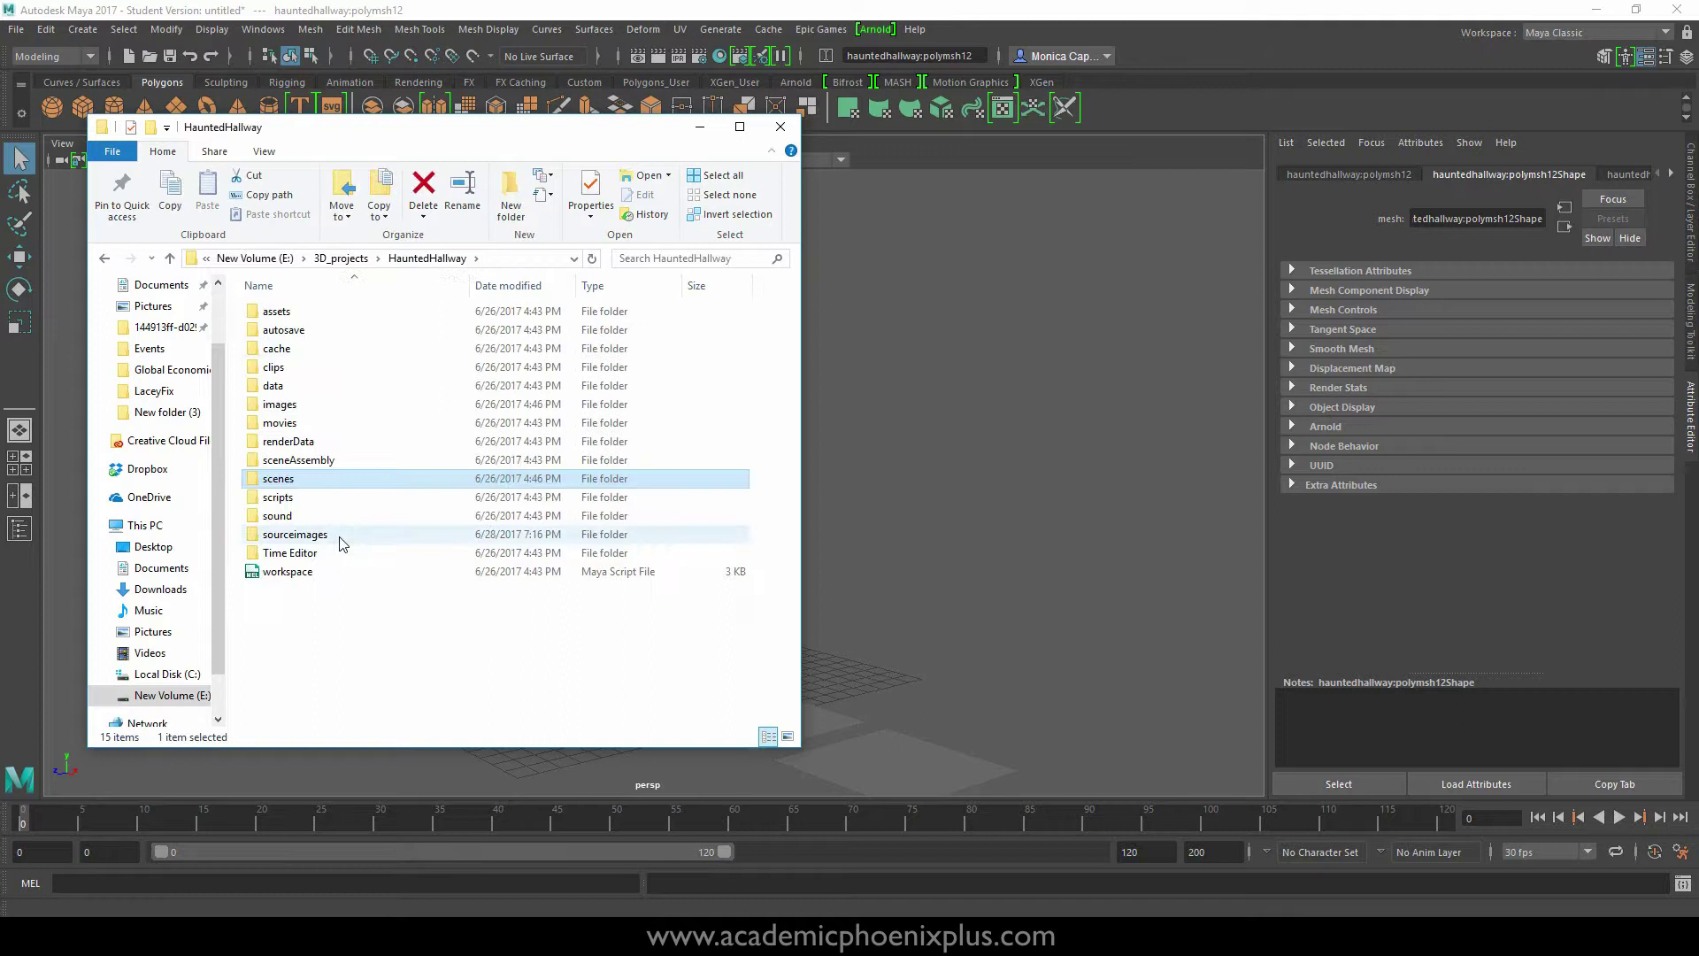
{"action": "double_click", "coordinate": [294, 534]}
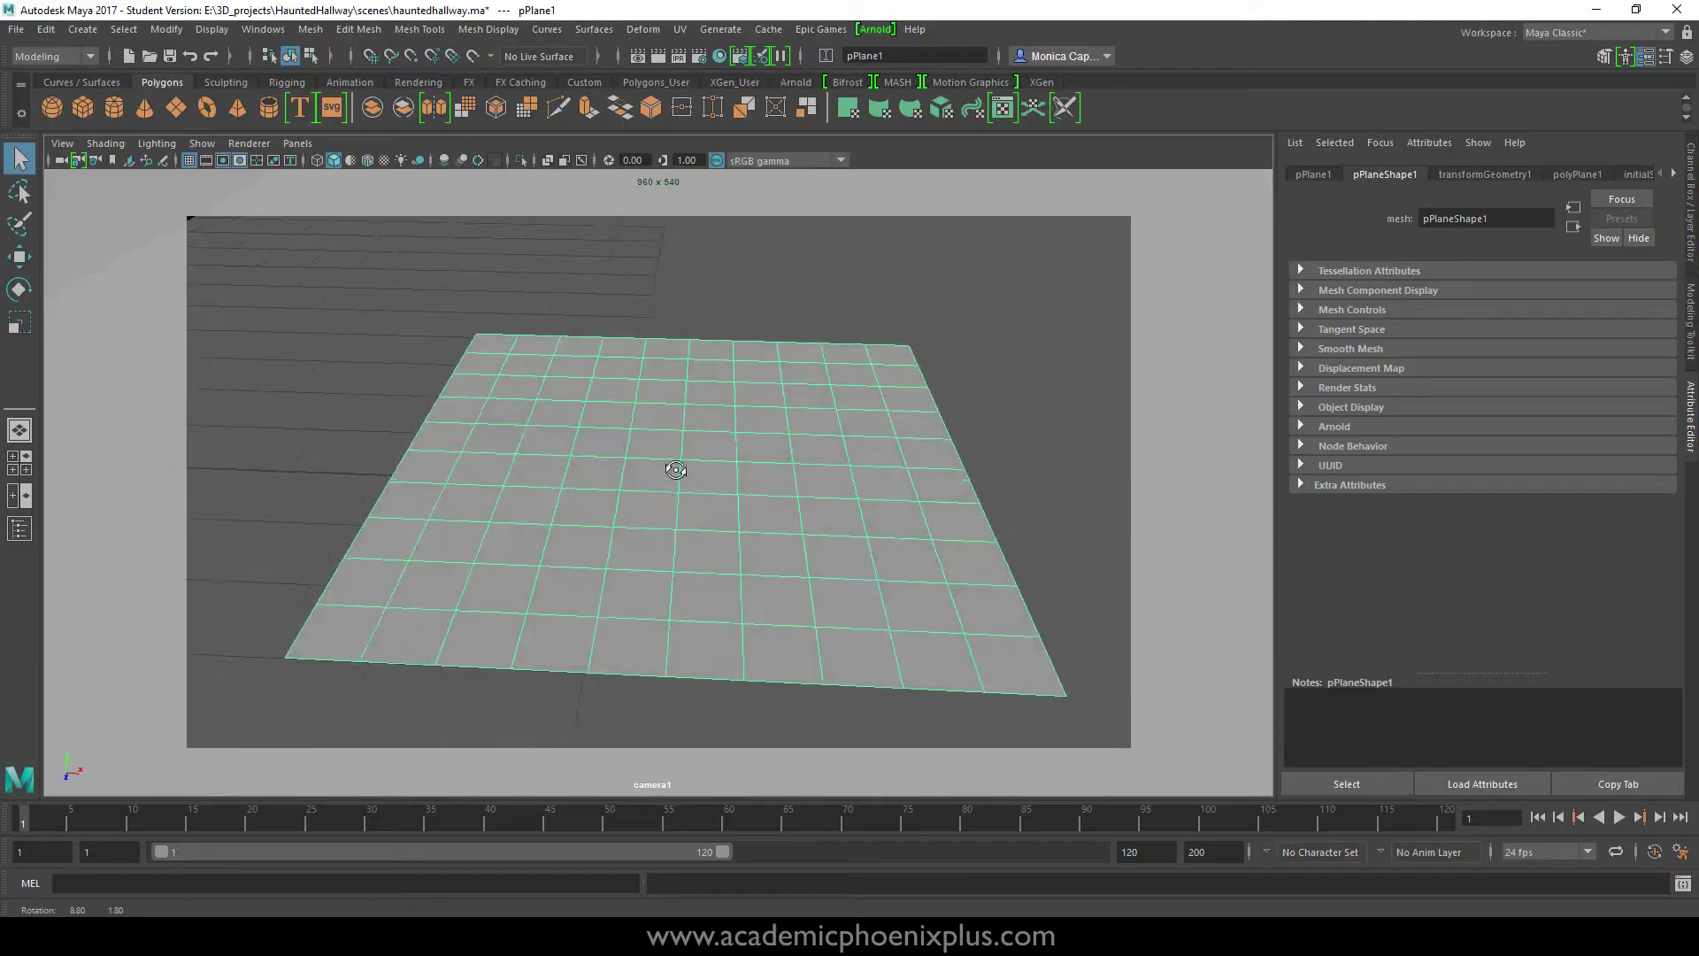
- Assign a new Arnold aiStandard material to the selected plane
{"action": "left_click_drag", "start_coordinate": [676, 469], "coordinate": [652, 428], "text": "alt"}
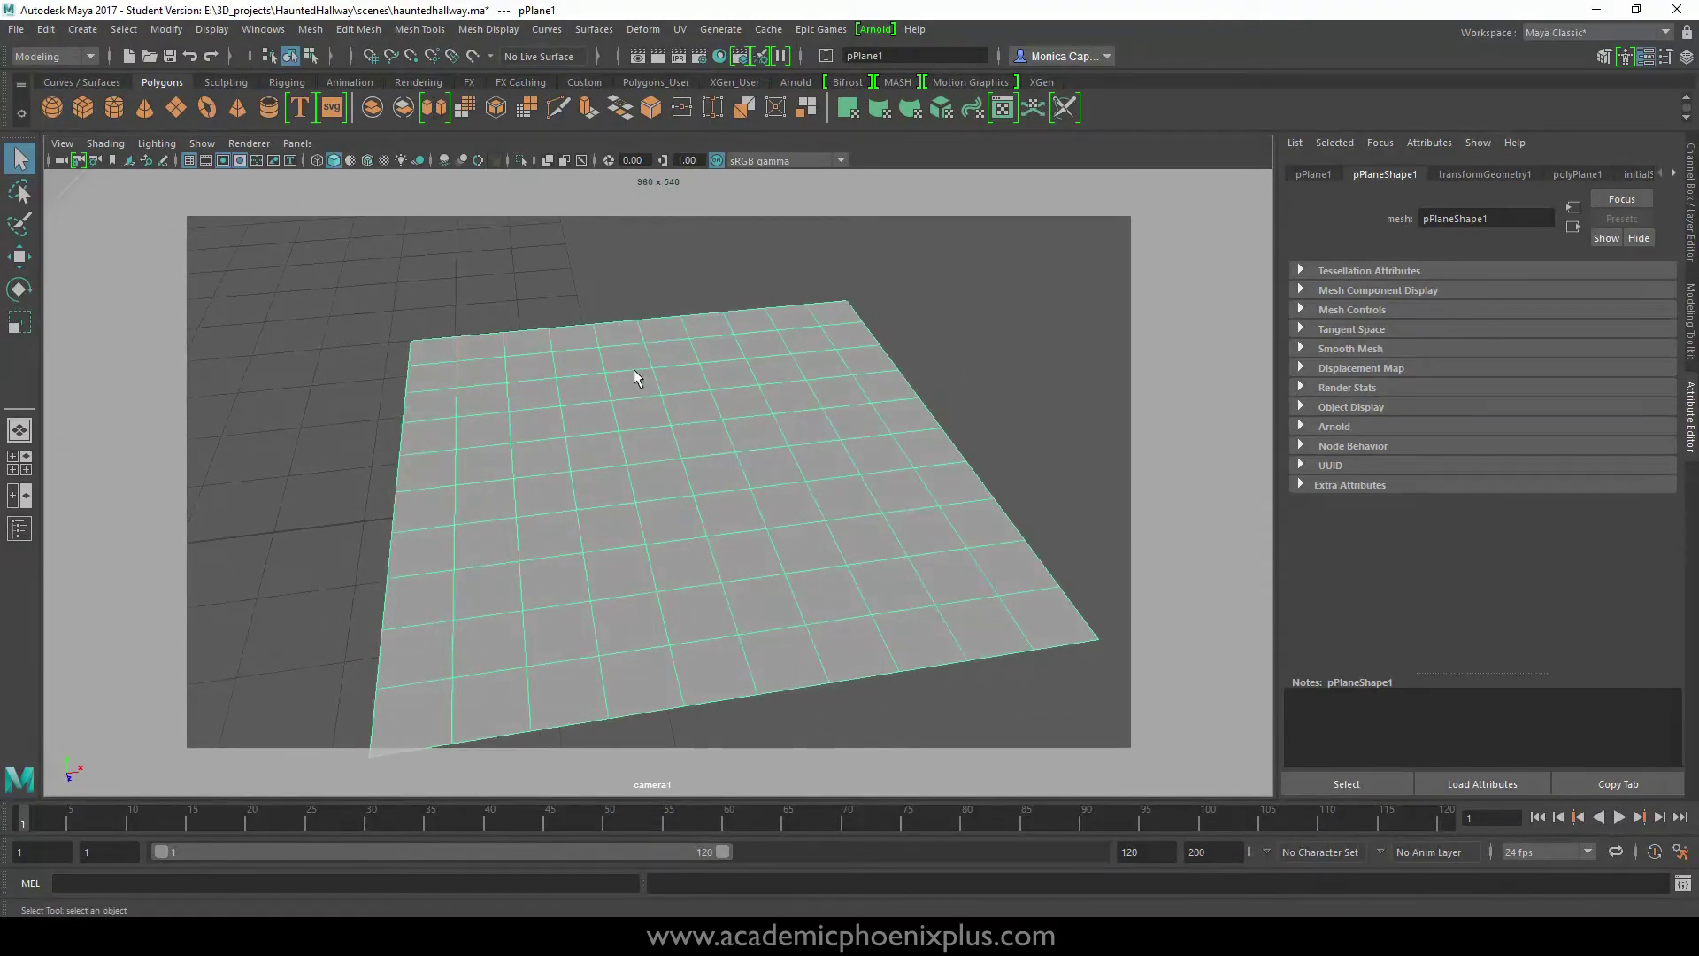
{"action": "left_click_drag", "start_coordinate": [634, 370], "coordinate": [638, 298], "text": "alt"}
{"action": "left_click_drag", "start_coordinate": [768, 315], "coordinate": [730, 396], "text": "alt"}
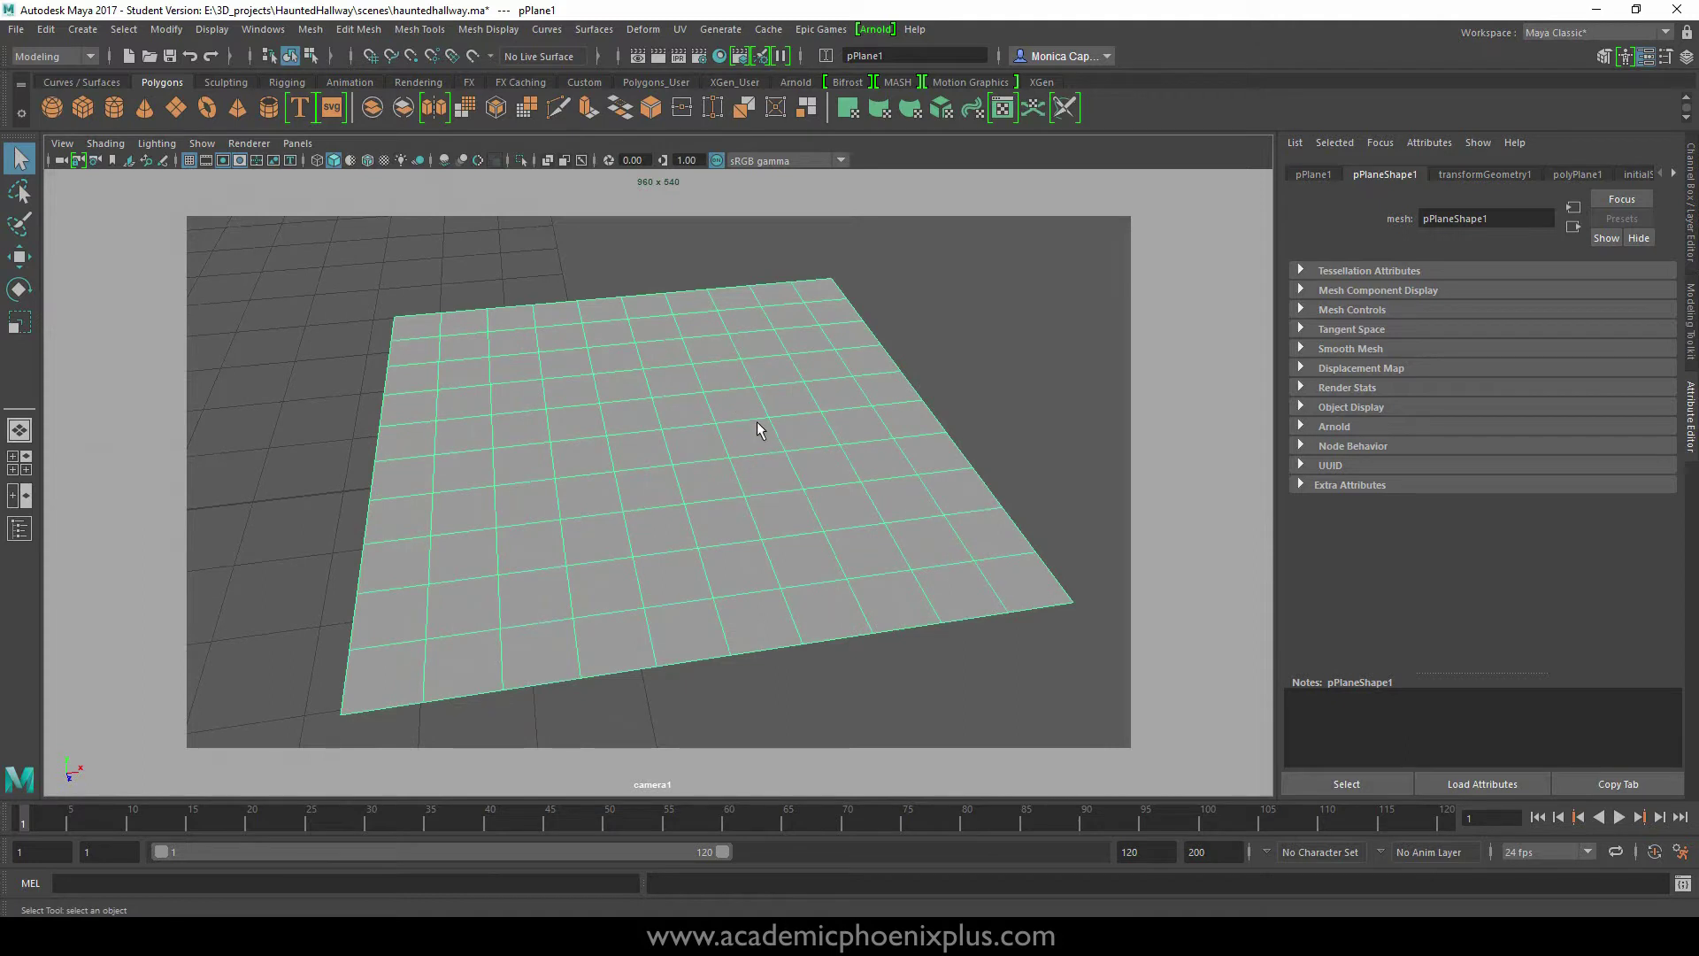
{"action": "right_click_drag", "start_coordinate": [677, 354], "coordinate": [676, 806]}
{"action": "left_click", "coordinate": [617, 453]}
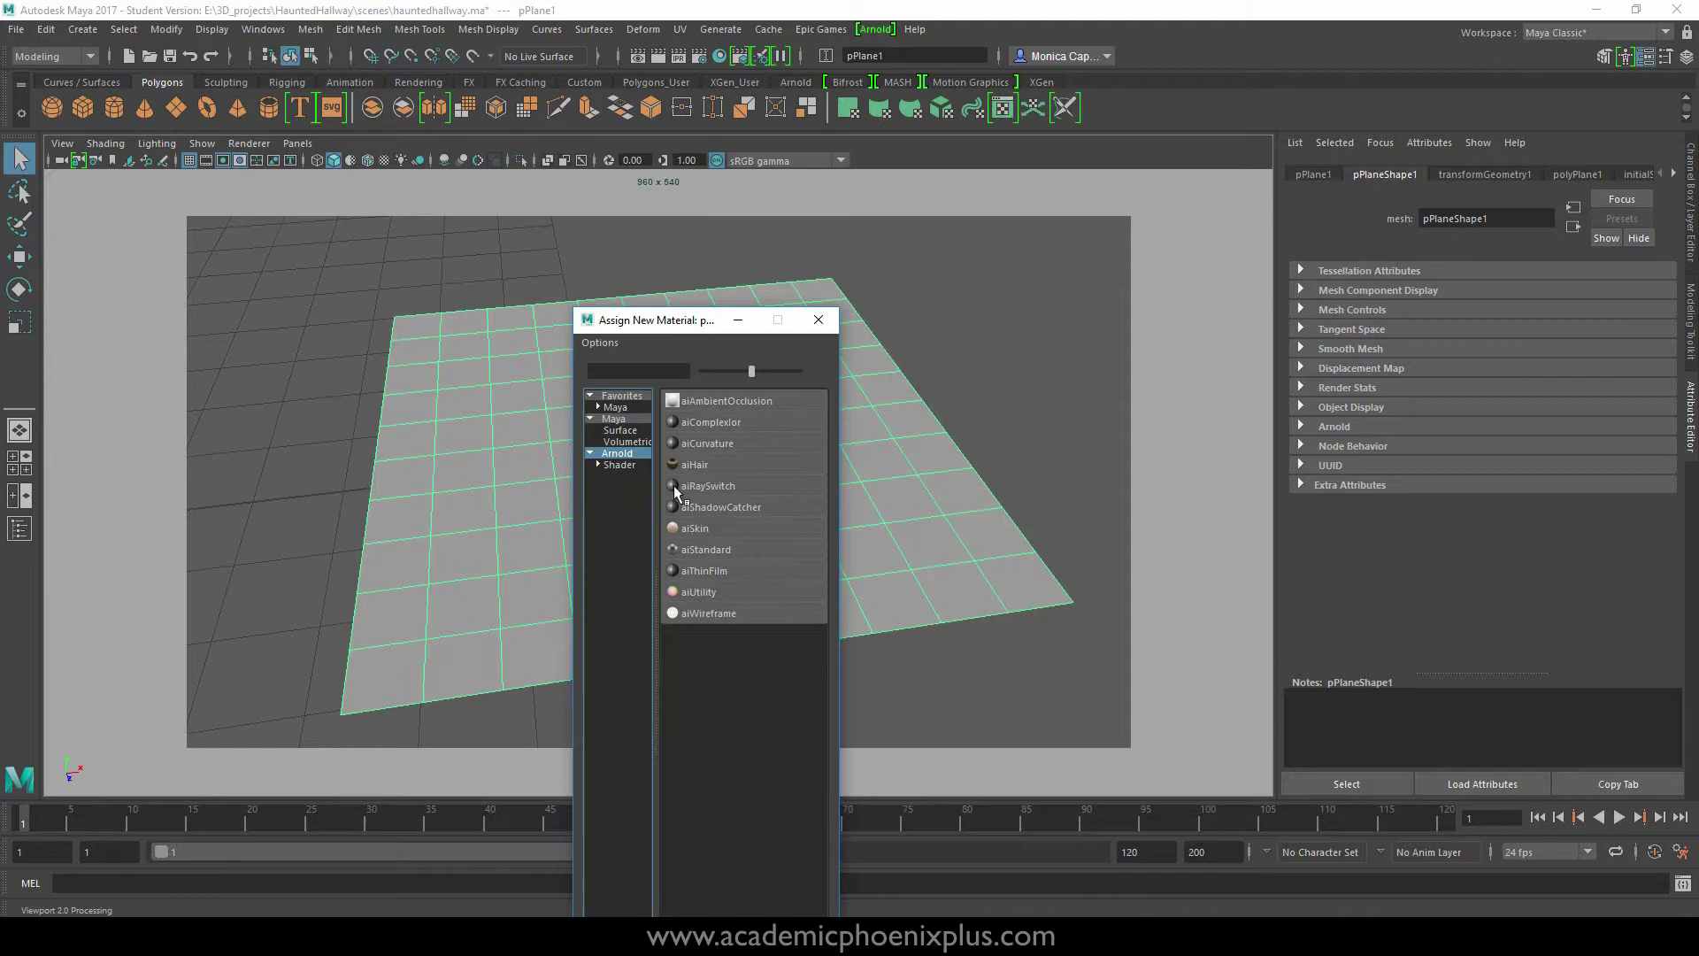
{"action": "left_click", "coordinate": [708, 549]}
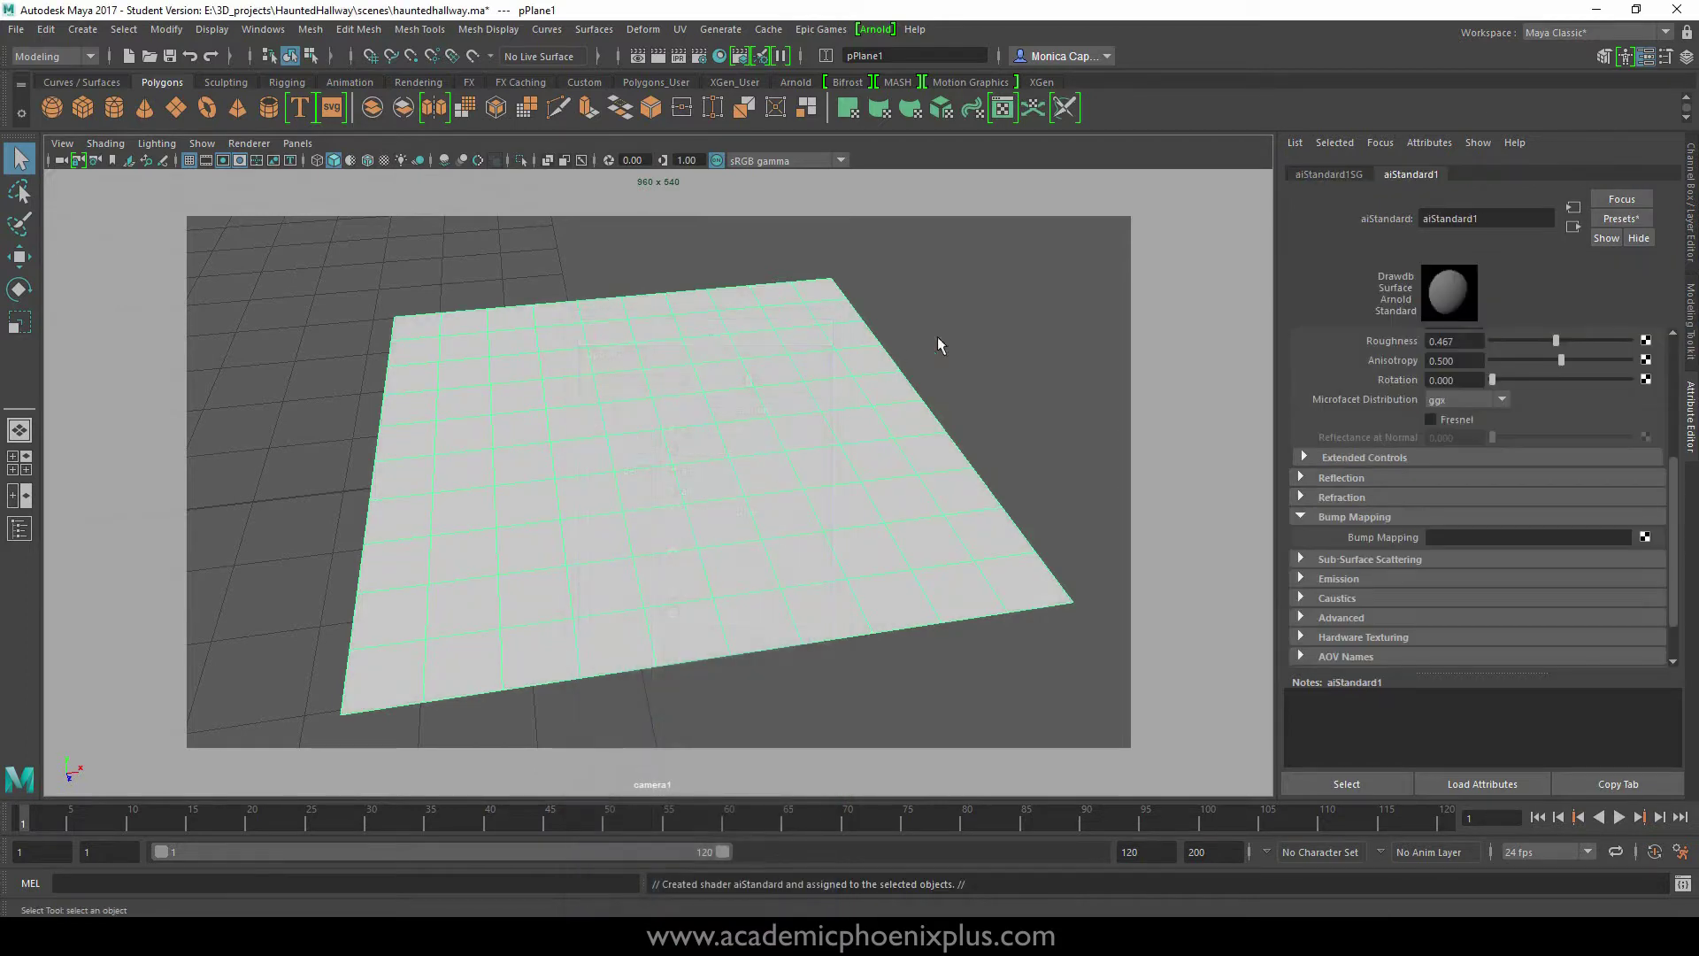
- Connect a File texture node to the Diffuse Color of the plane's aiStandard material
{"action": "scroll", "coordinate": [1649, 566], "scroll_direction": "up", "scroll_amount": 4}
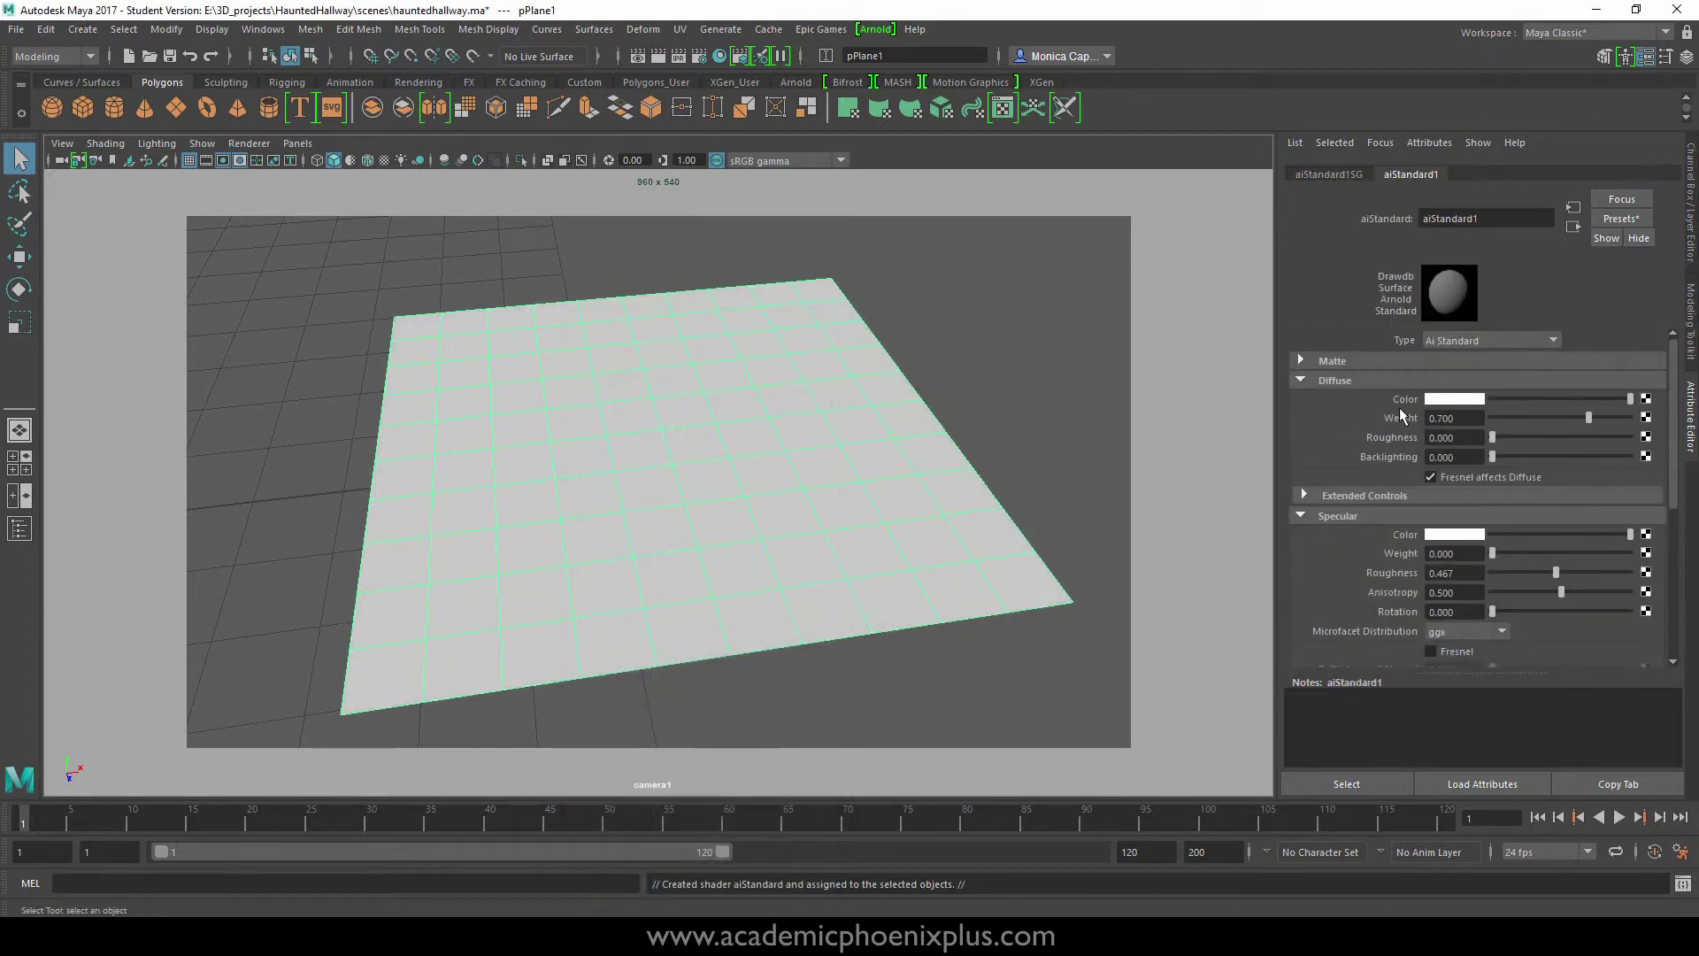
{"action": "left_click", "coordinate": [1369, 516]}
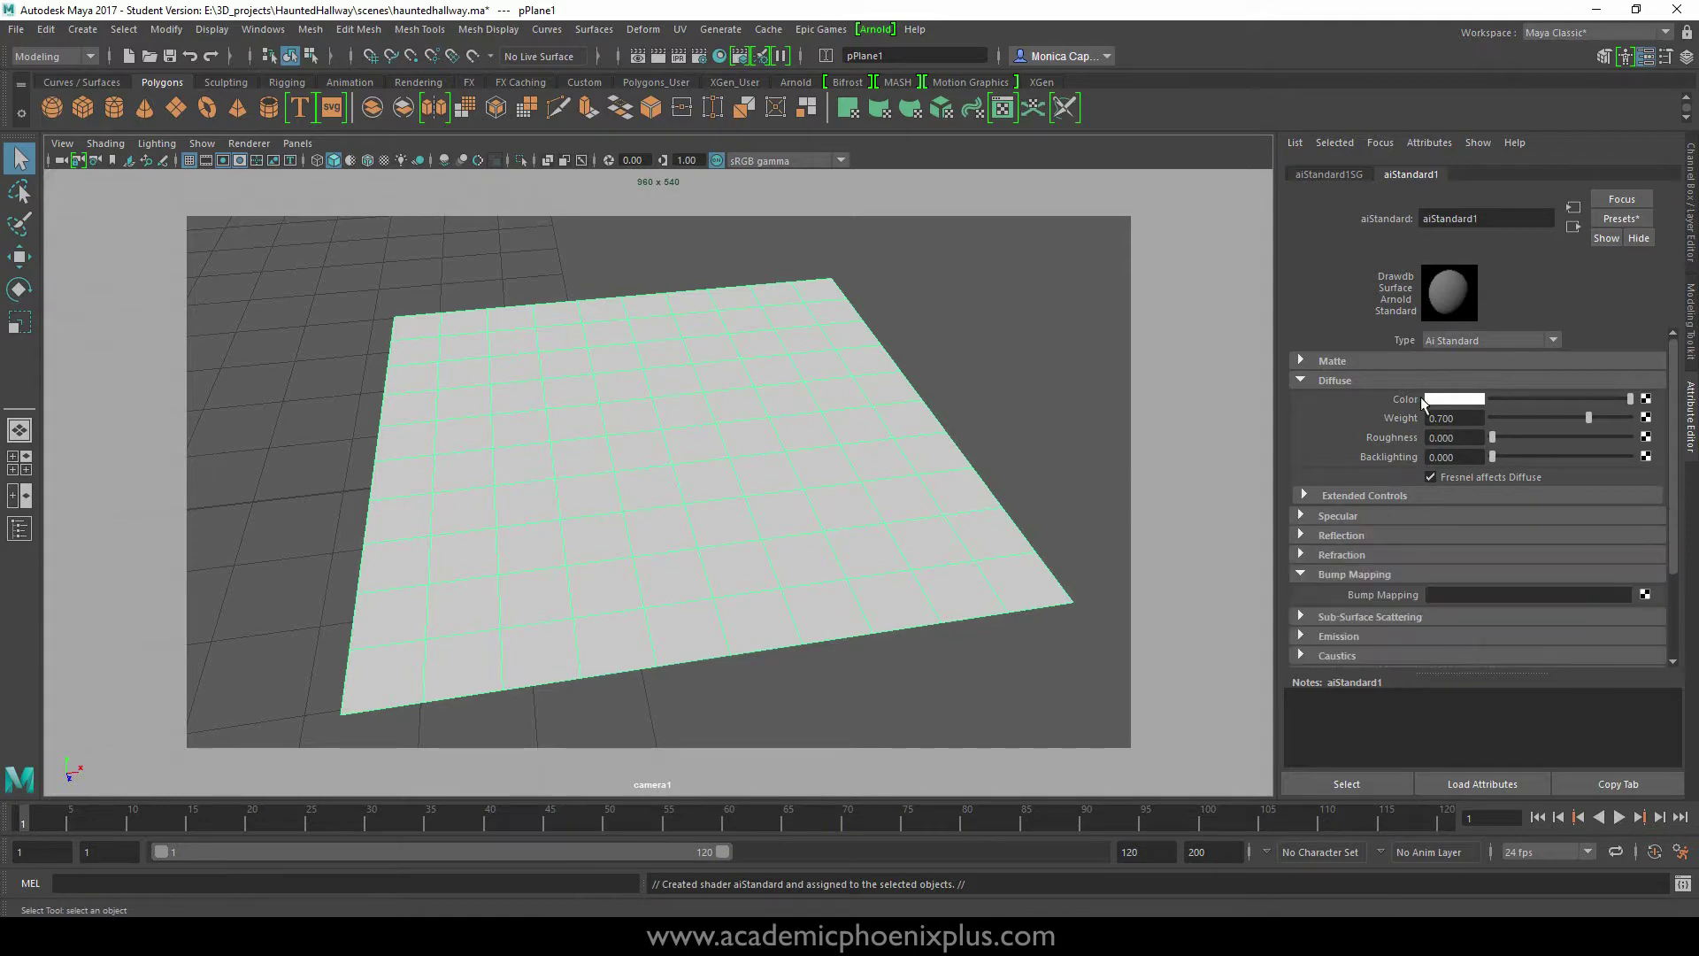
{"action": "left_click", "coordinate": [1649, 400]}
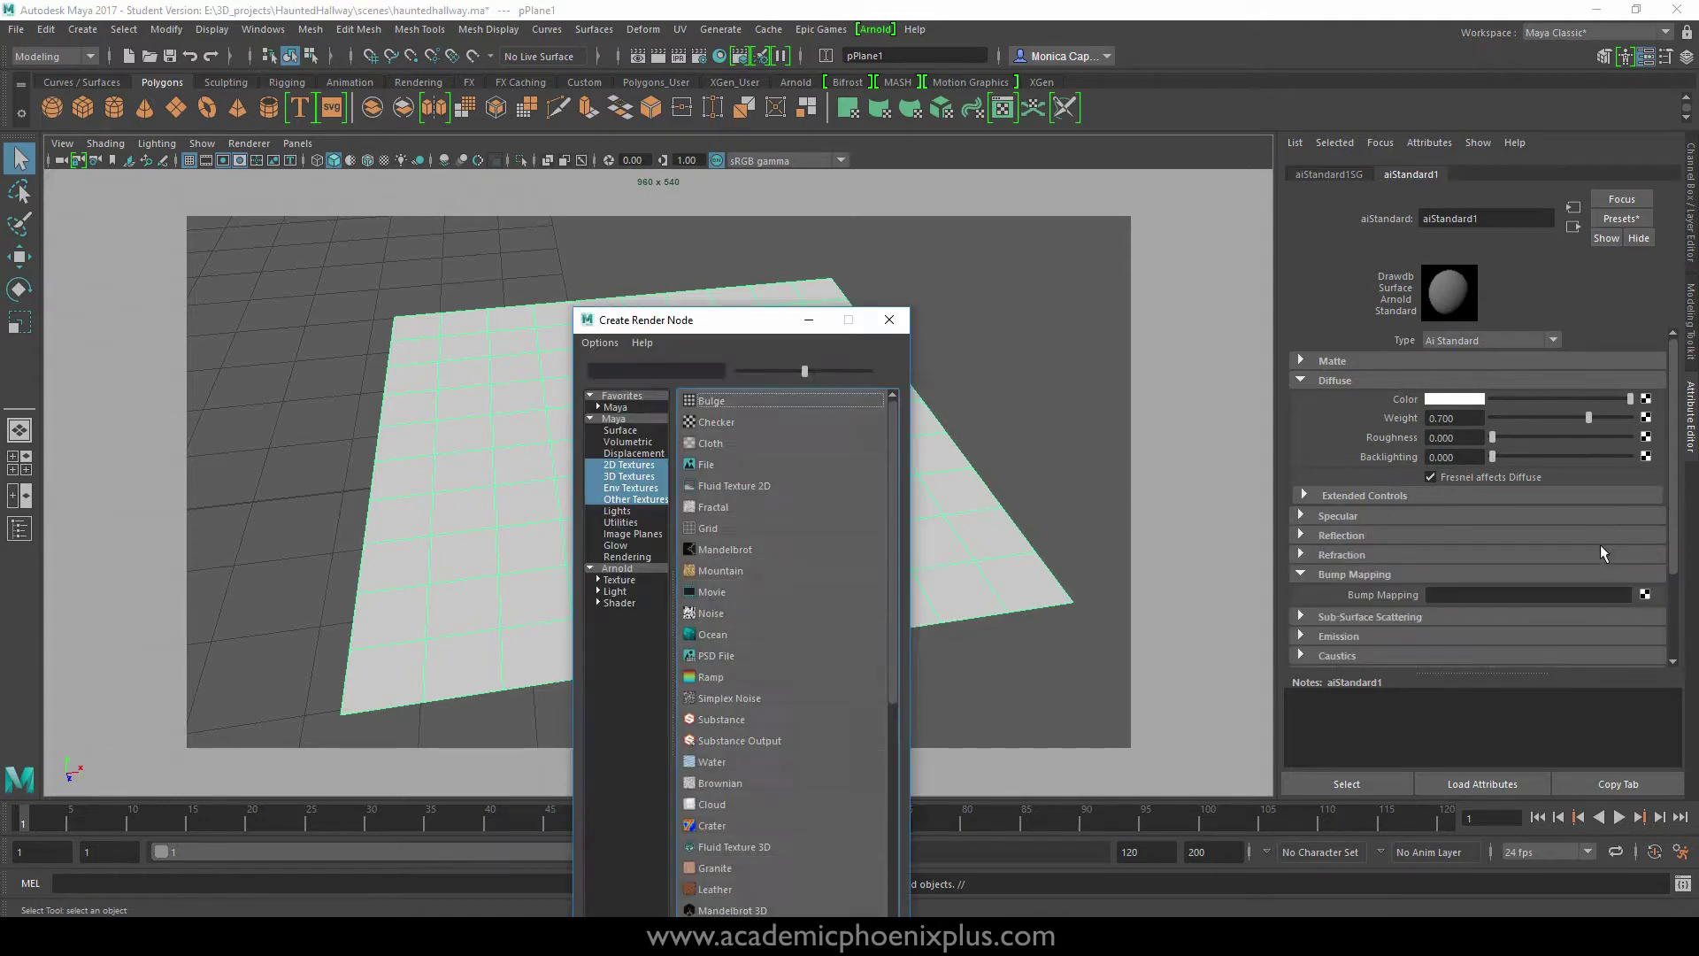
{"action": "left_click", "coordinate": [721, 469]}
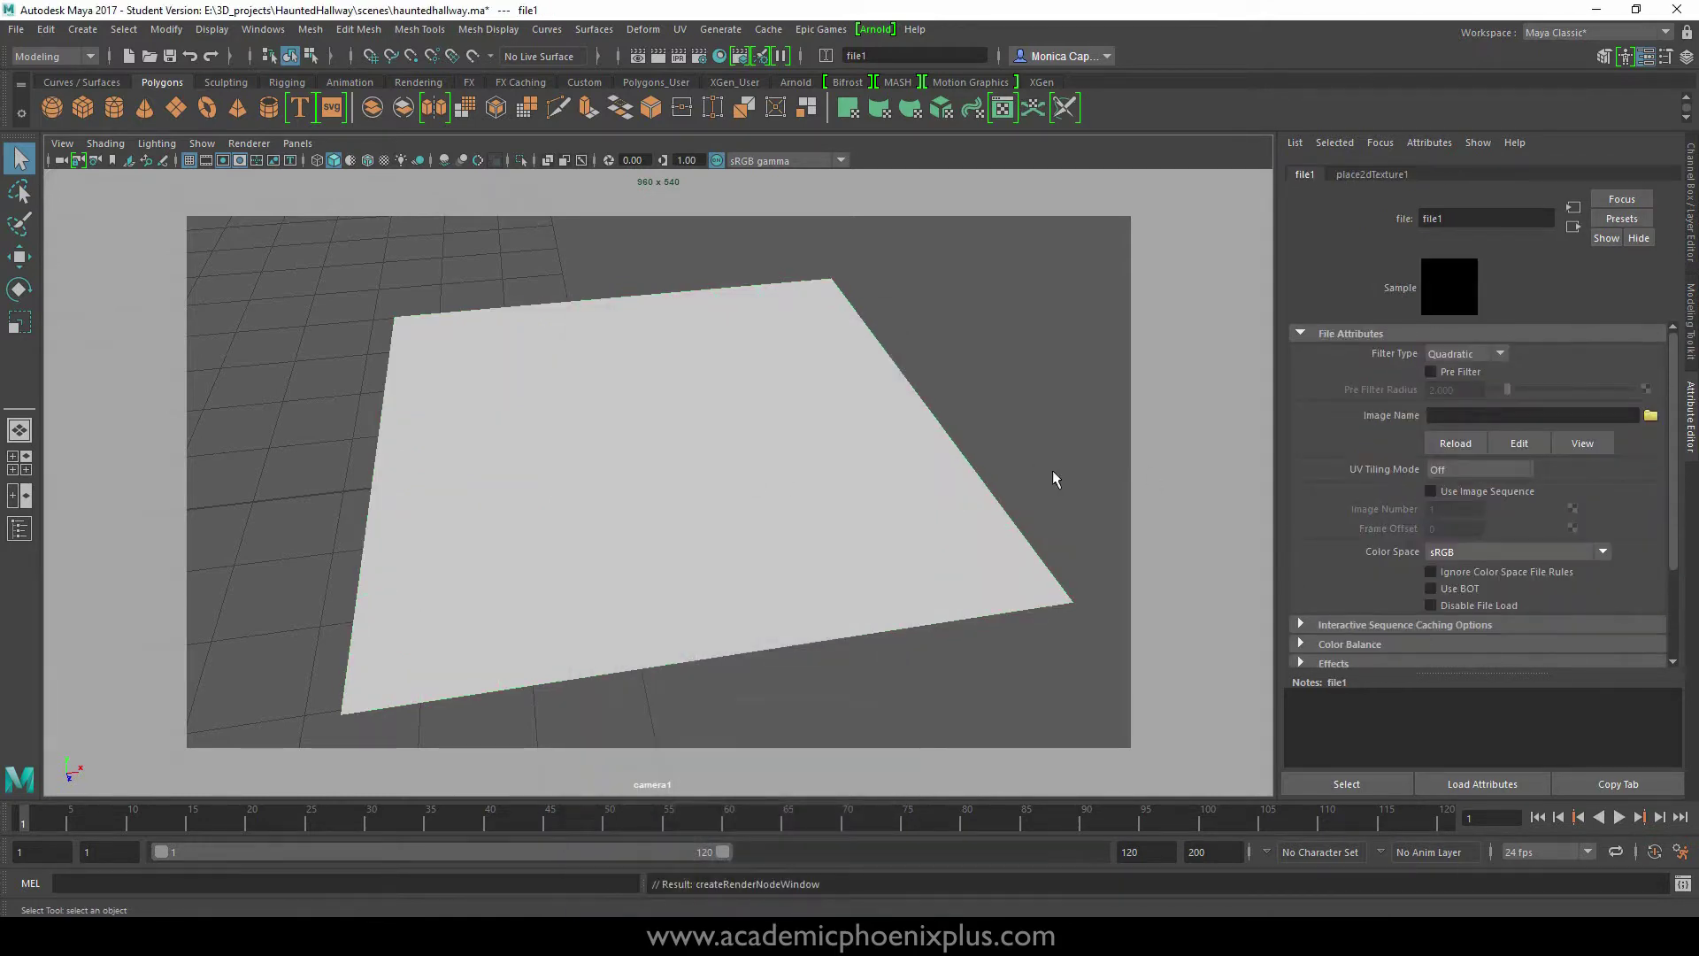
- Load TexturesCom_WoodPlanks_1024_albedo.tif from sourceimages as the image of the diffuse color's file texture
{"action": "left_click", "coordinate": [1651, 415]}
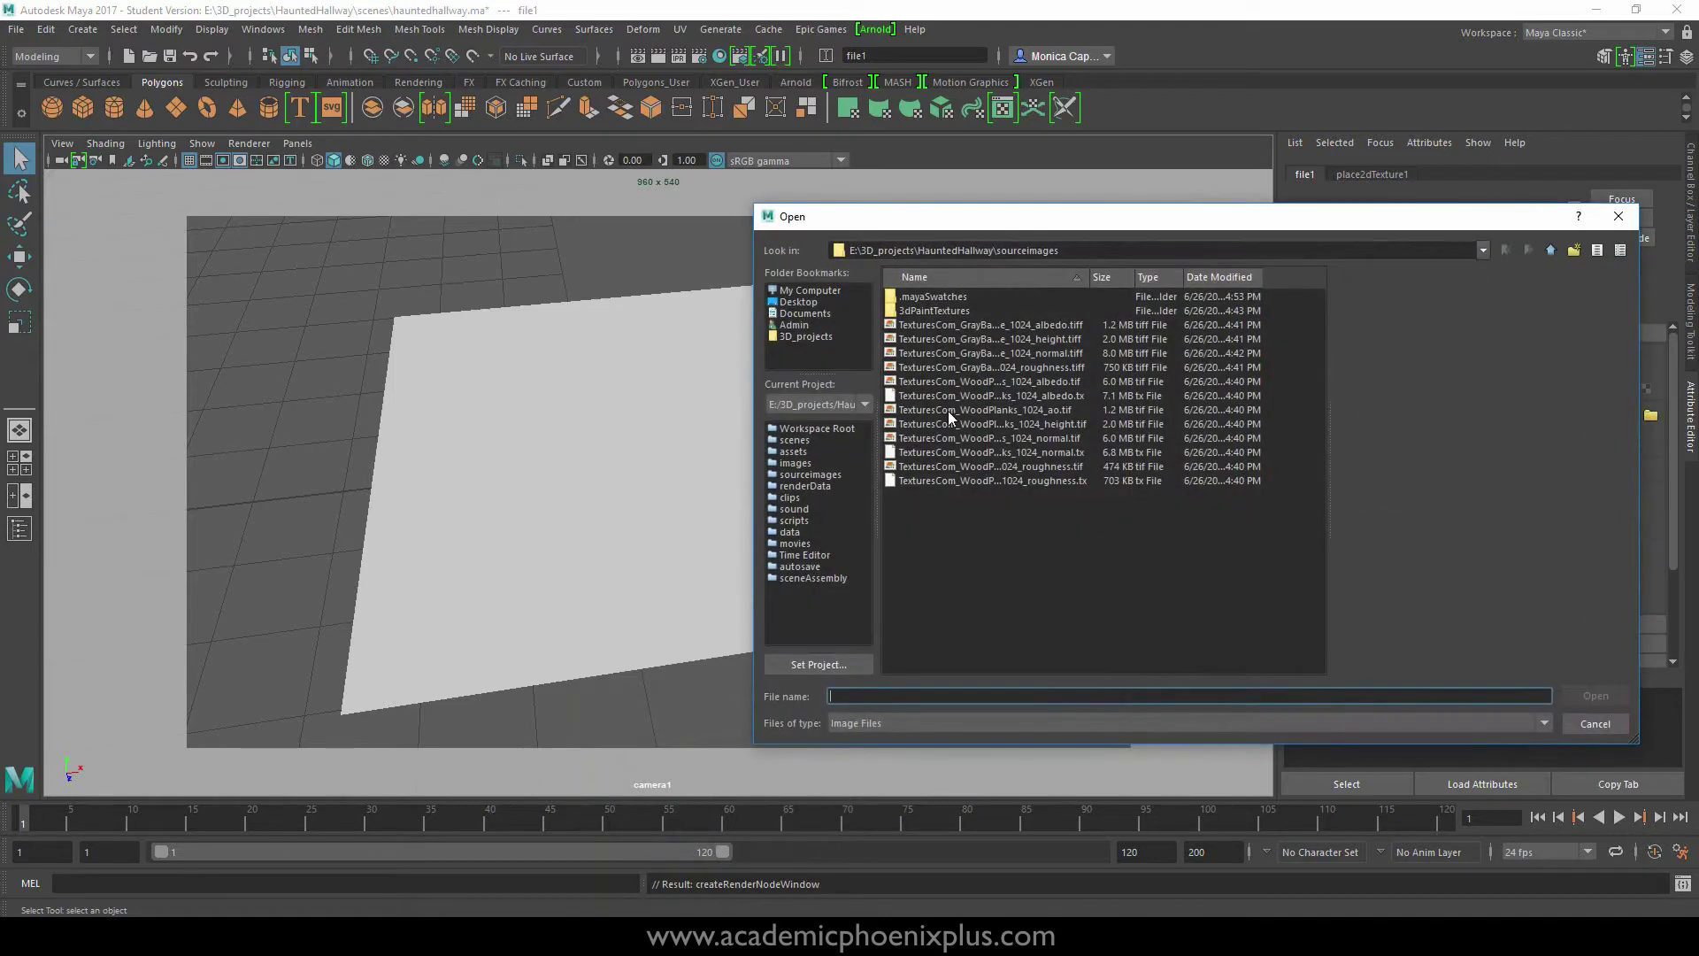
{"action": "left_click", "coordinate": [953, 409]}
{"action": "left_click", "coordinate": [975, 380]}
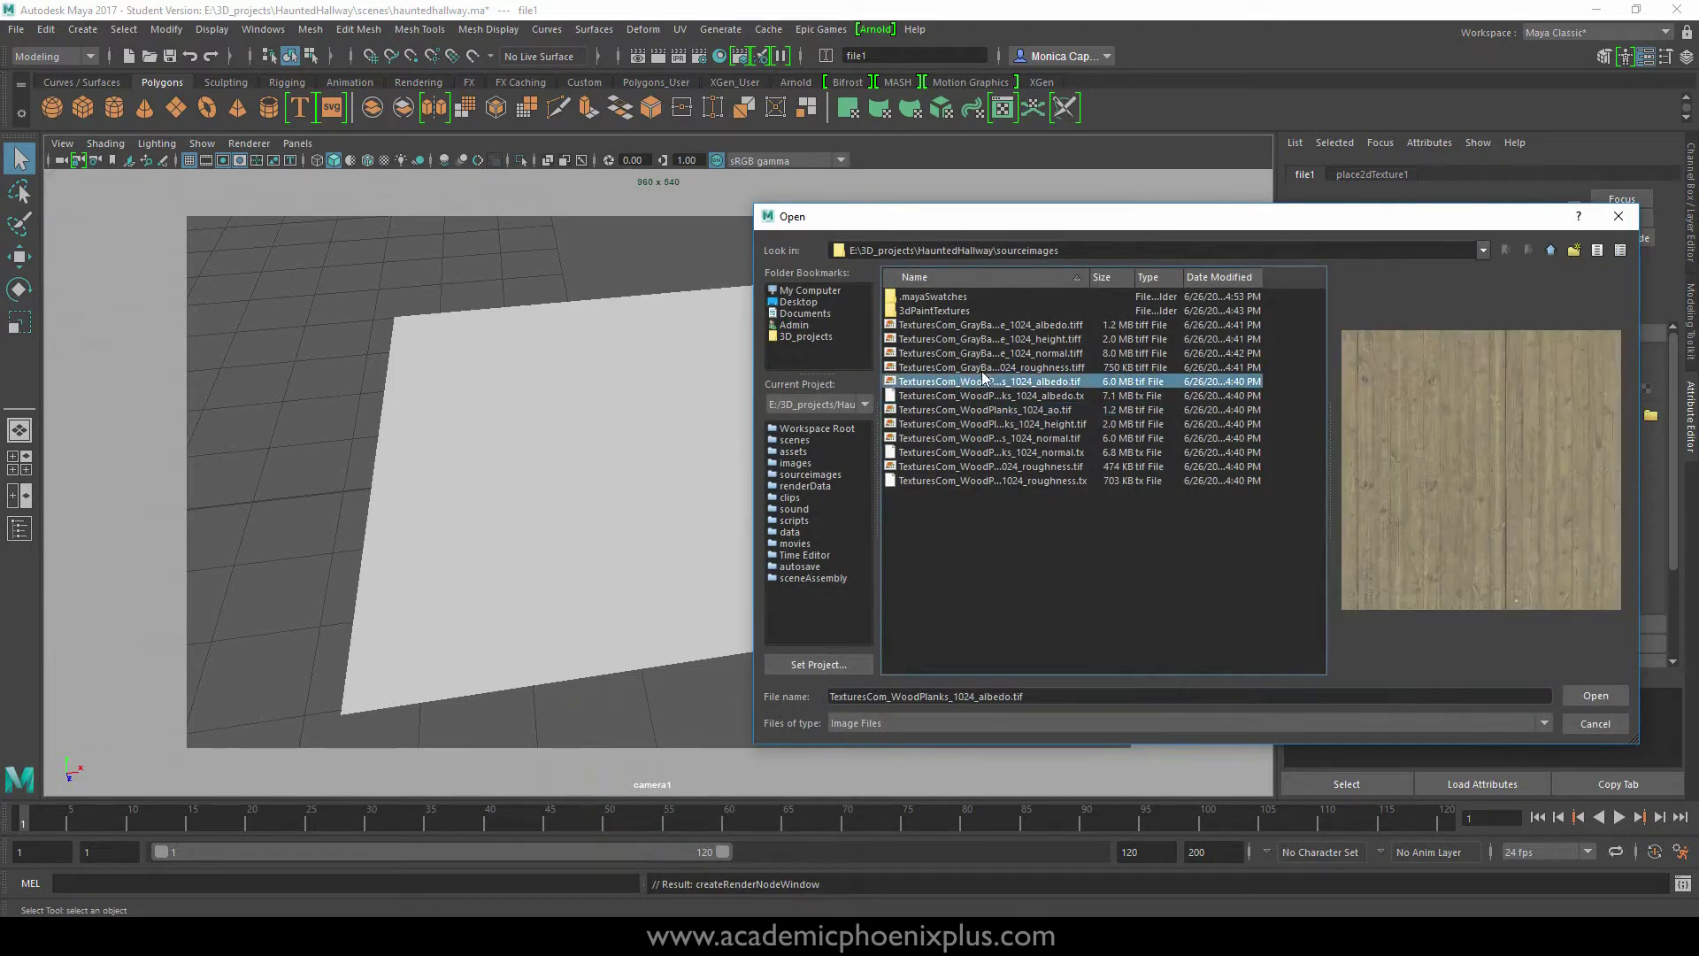
{"action": "left_click", "coordinate": [988, 368]}
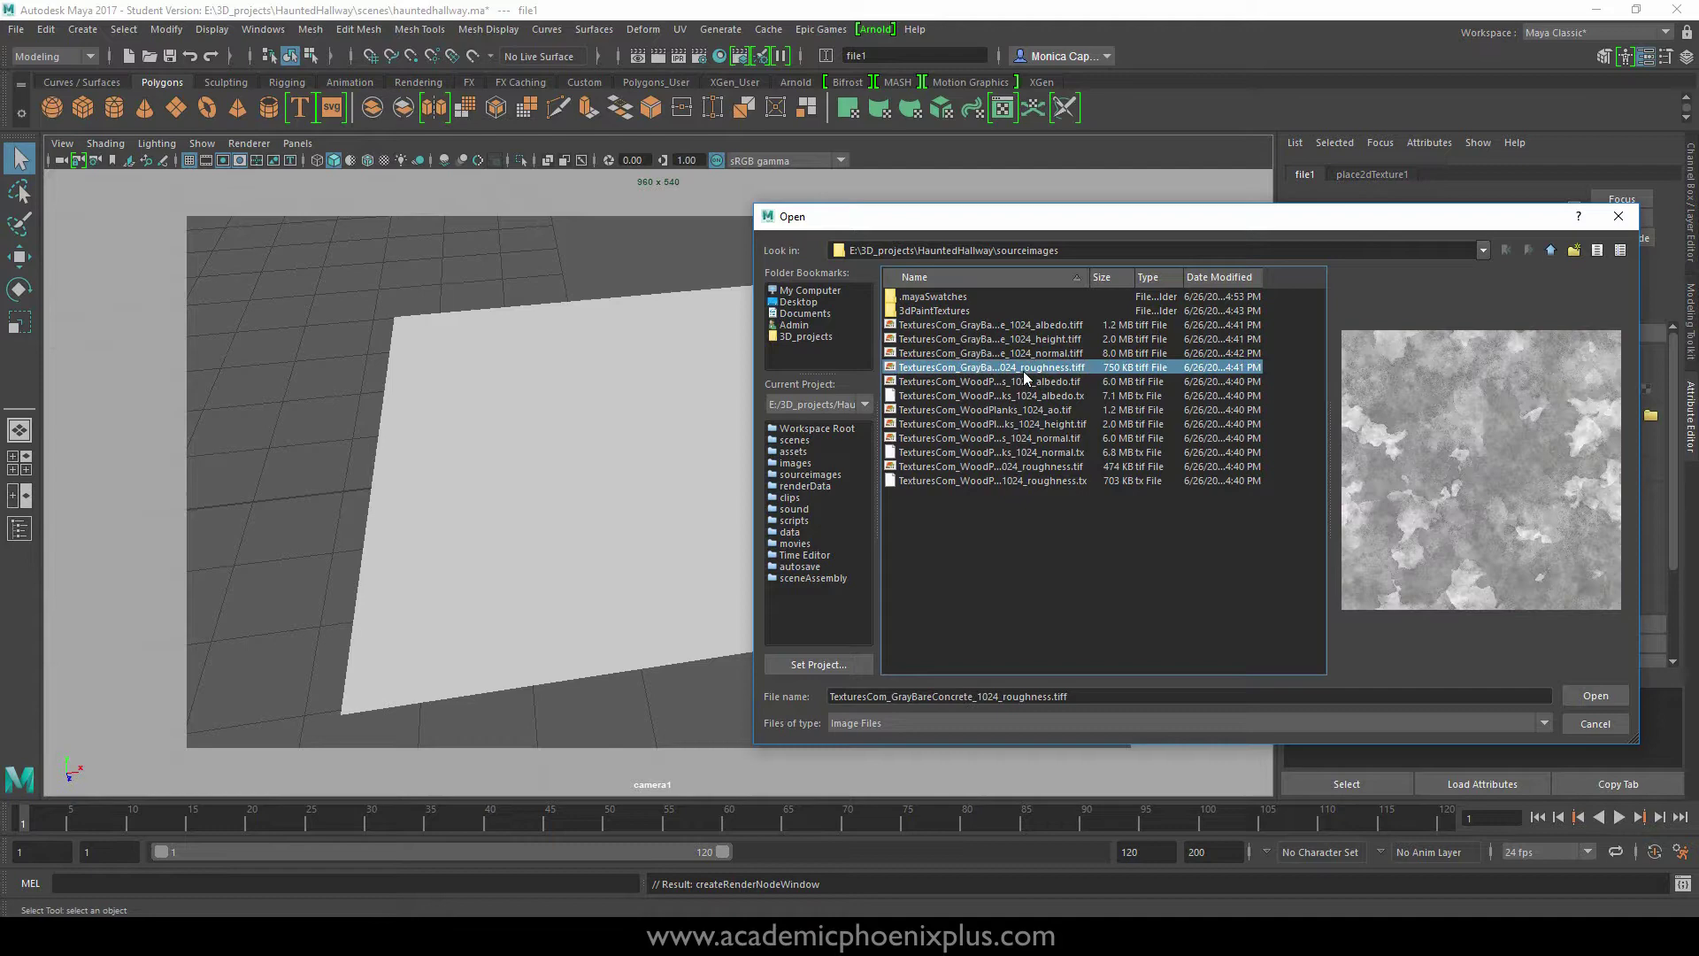
{"action": "left_click", "coordinate": [1028, 382]}
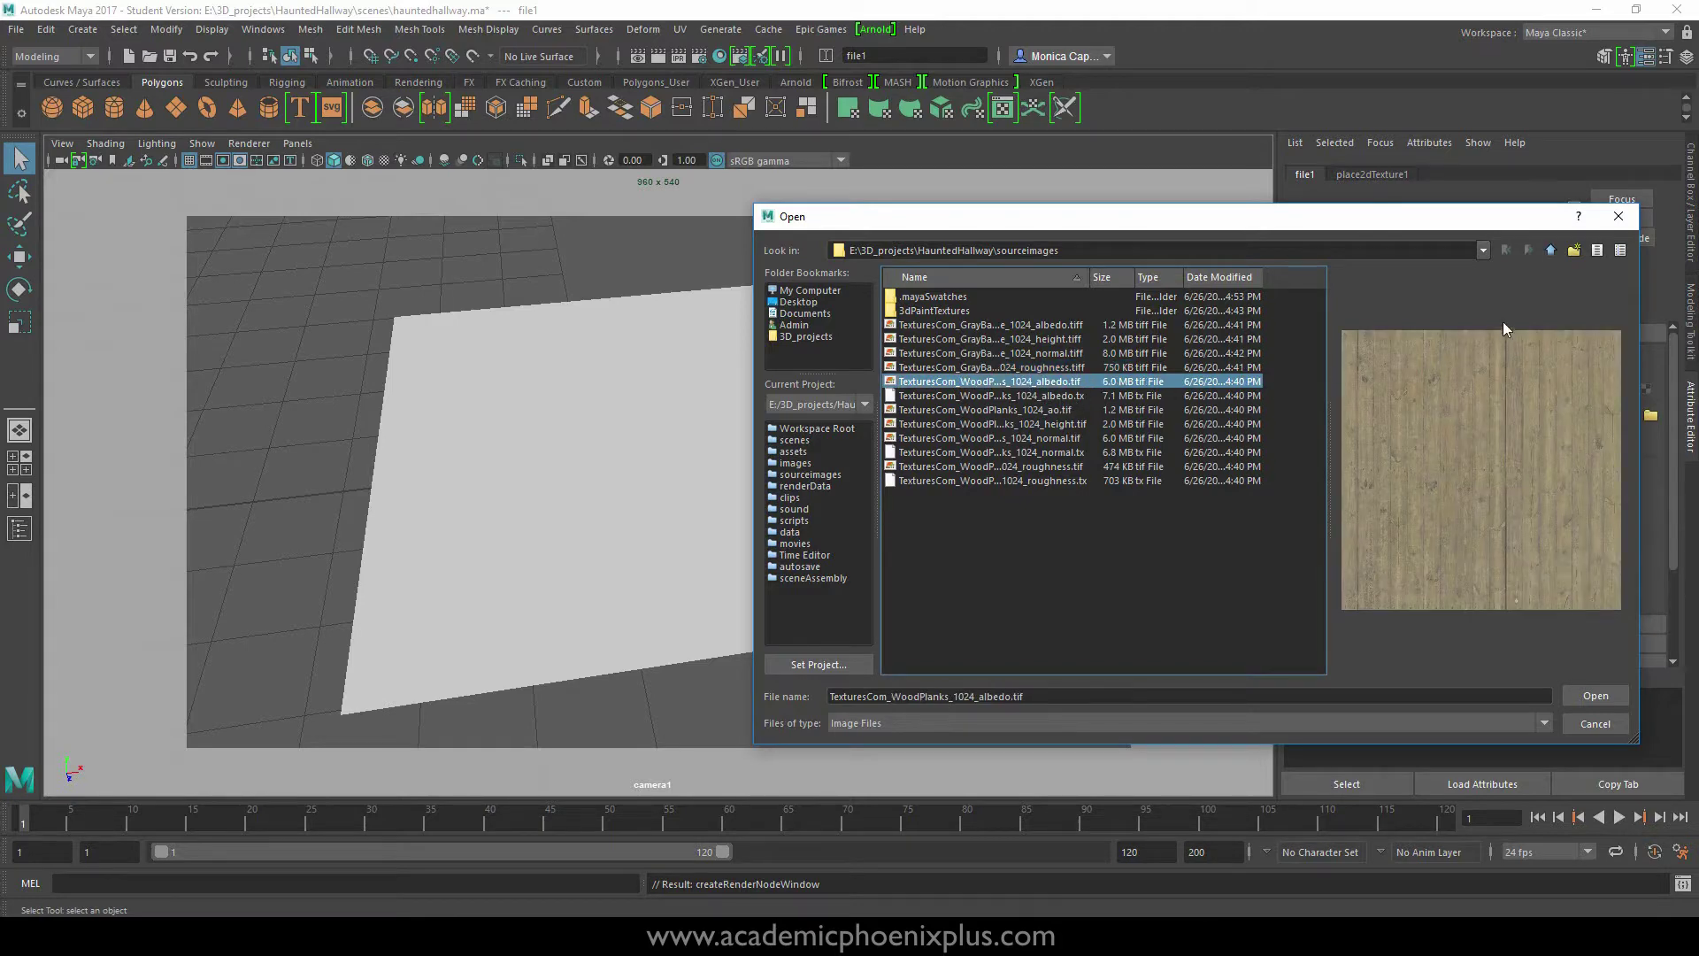
{"action": "left_click", "coordinate": [1597, 696]}
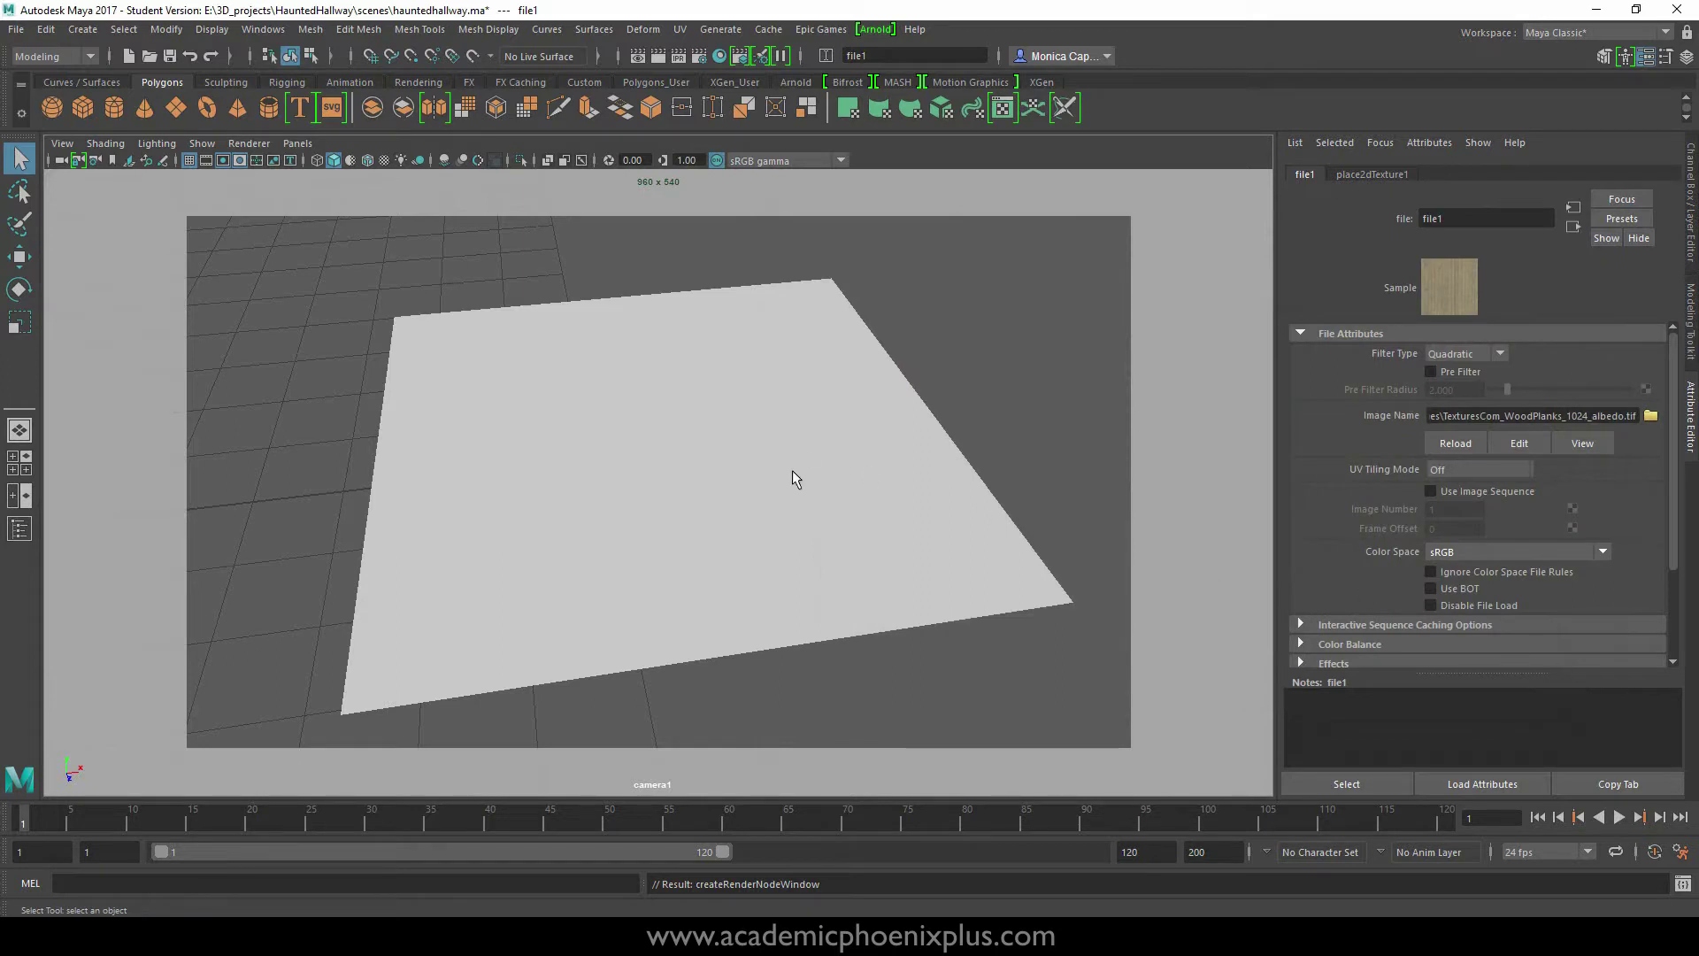
- Turn on textured display in the camera view and inspect the wood planks on the plane
{"action": "key", "text": "6"}
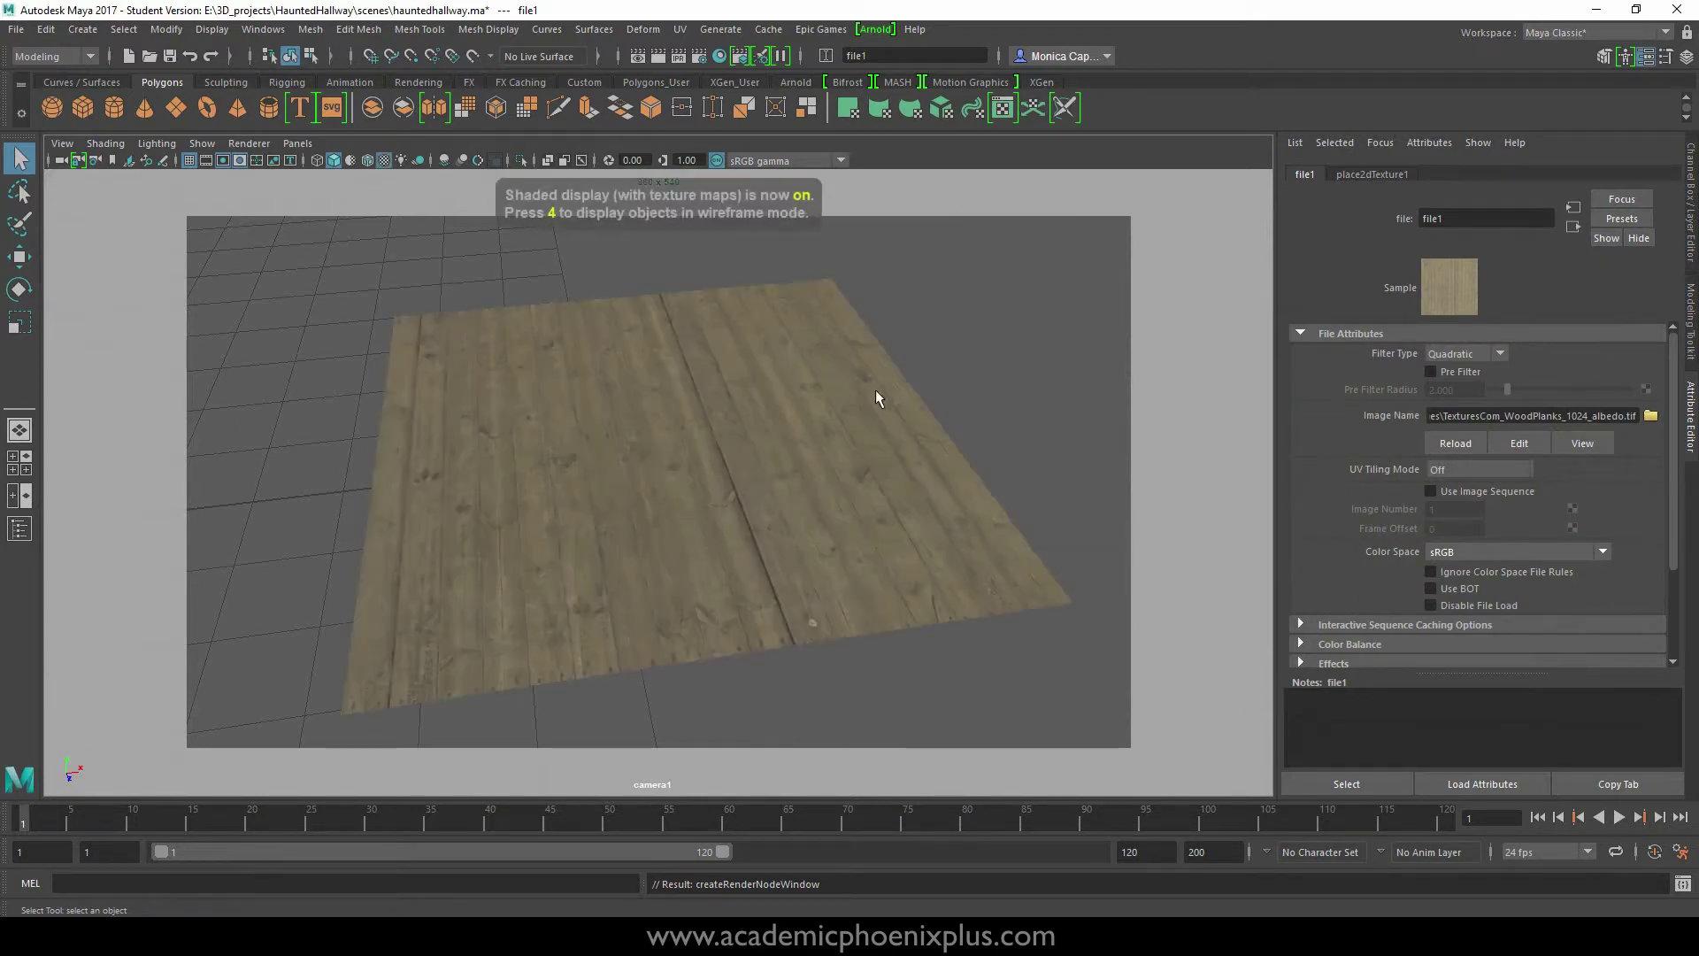
{"action": "right_click_drag", "start_coordinate": [874, 389], "coordinate": [921, 437], "text": "alt"}
{"action": "left_click_drag", "start_coordinate": [921, 436], "coordinate": [868, 439], "text": "alt"}
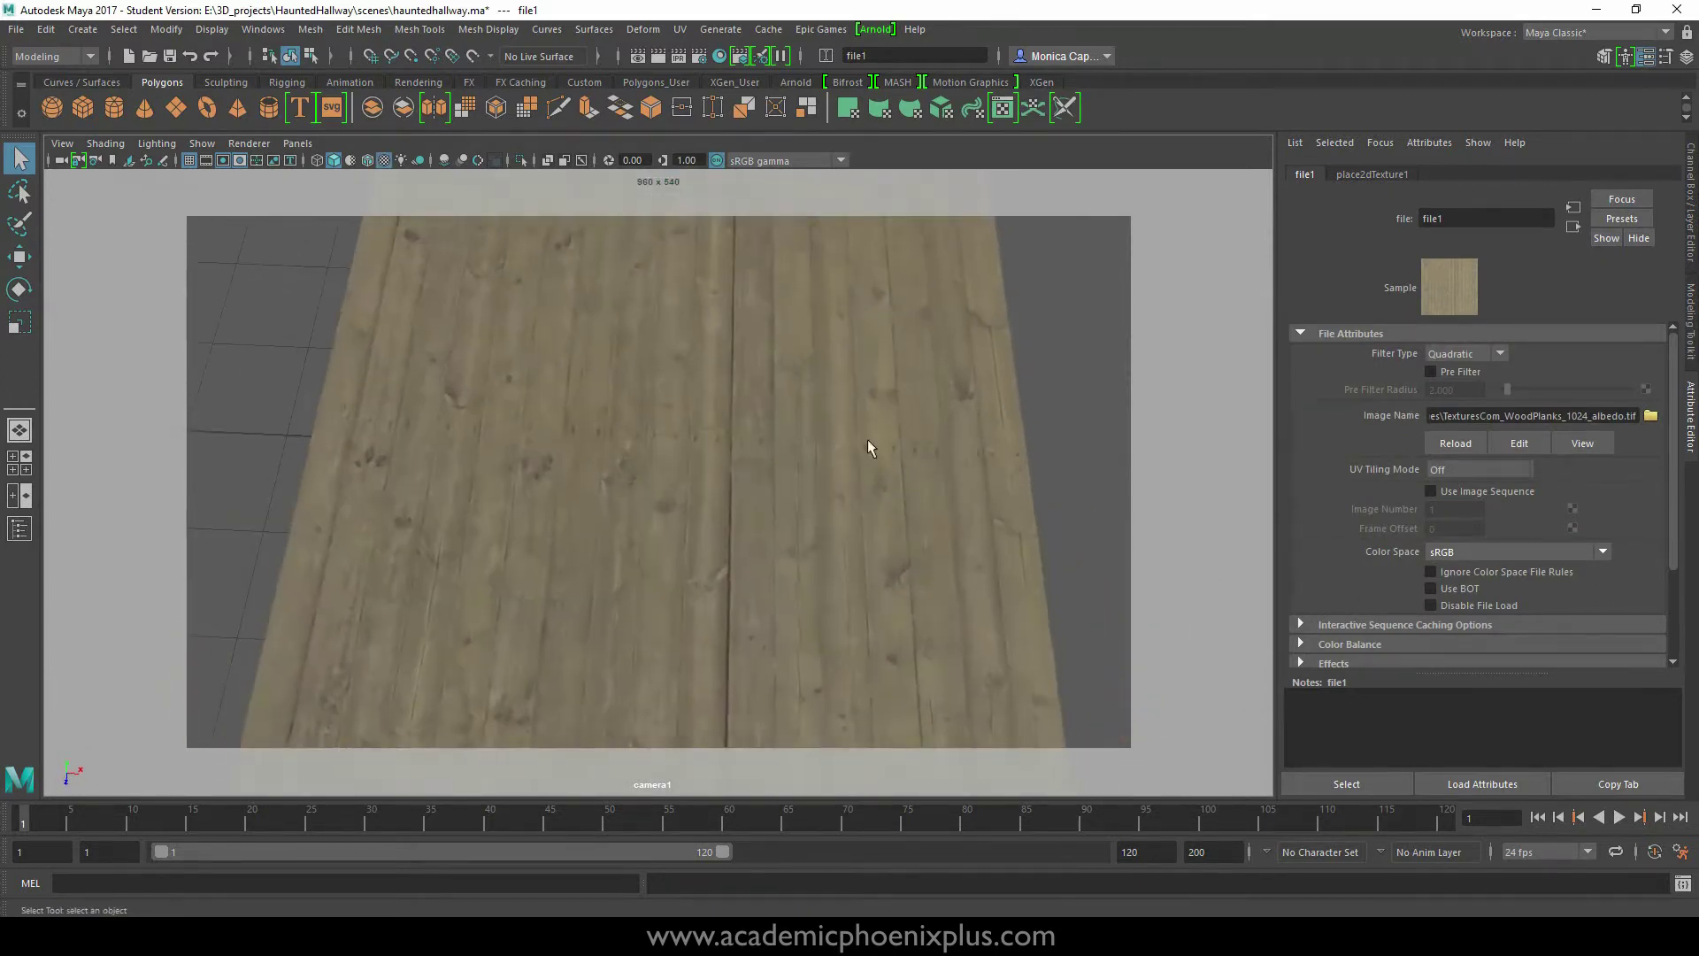
{"action": "right_click_drag", "start_coordinate": [867, 439], "coordinate": [774, 489], "text": "alt"}
{"action": "left_click_drag", "start_coordinate": [773, 489], "coordinate": [801, 432], "text": "alt"}
- Set Repeat UV to 3 and 3 in the placement node of the albedo texture
{"action": "left_click", "coordinate": [1366, 174]}
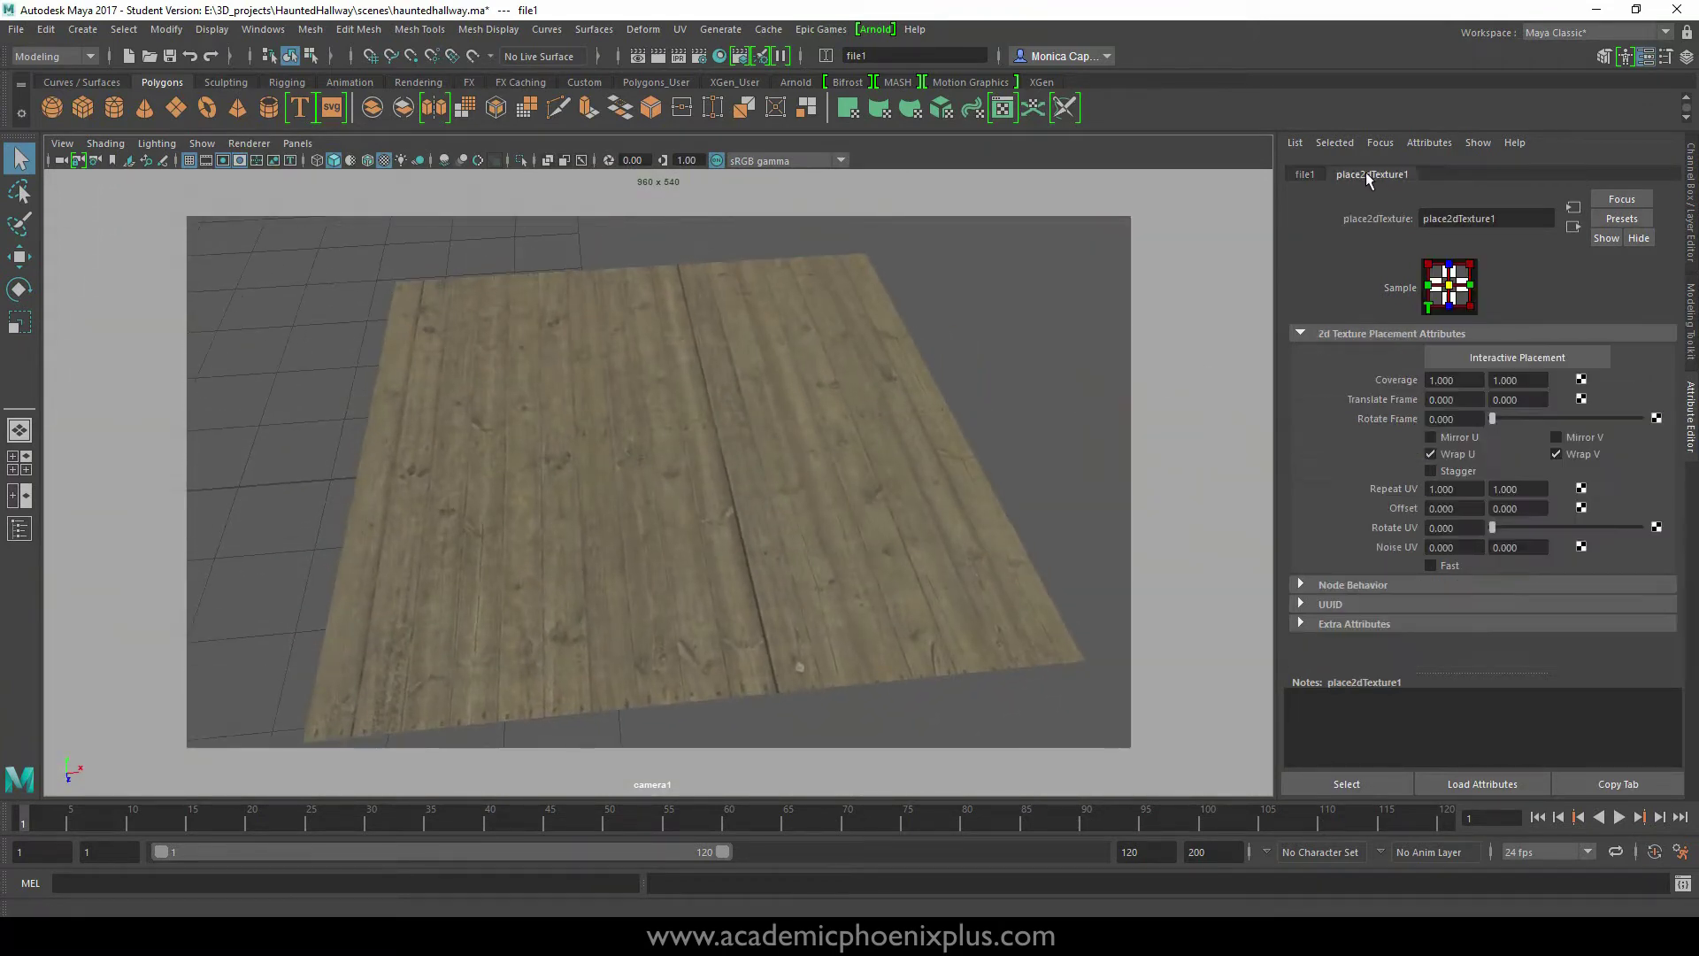
{"action": "left_click", "coordinate": [1310, 174]}
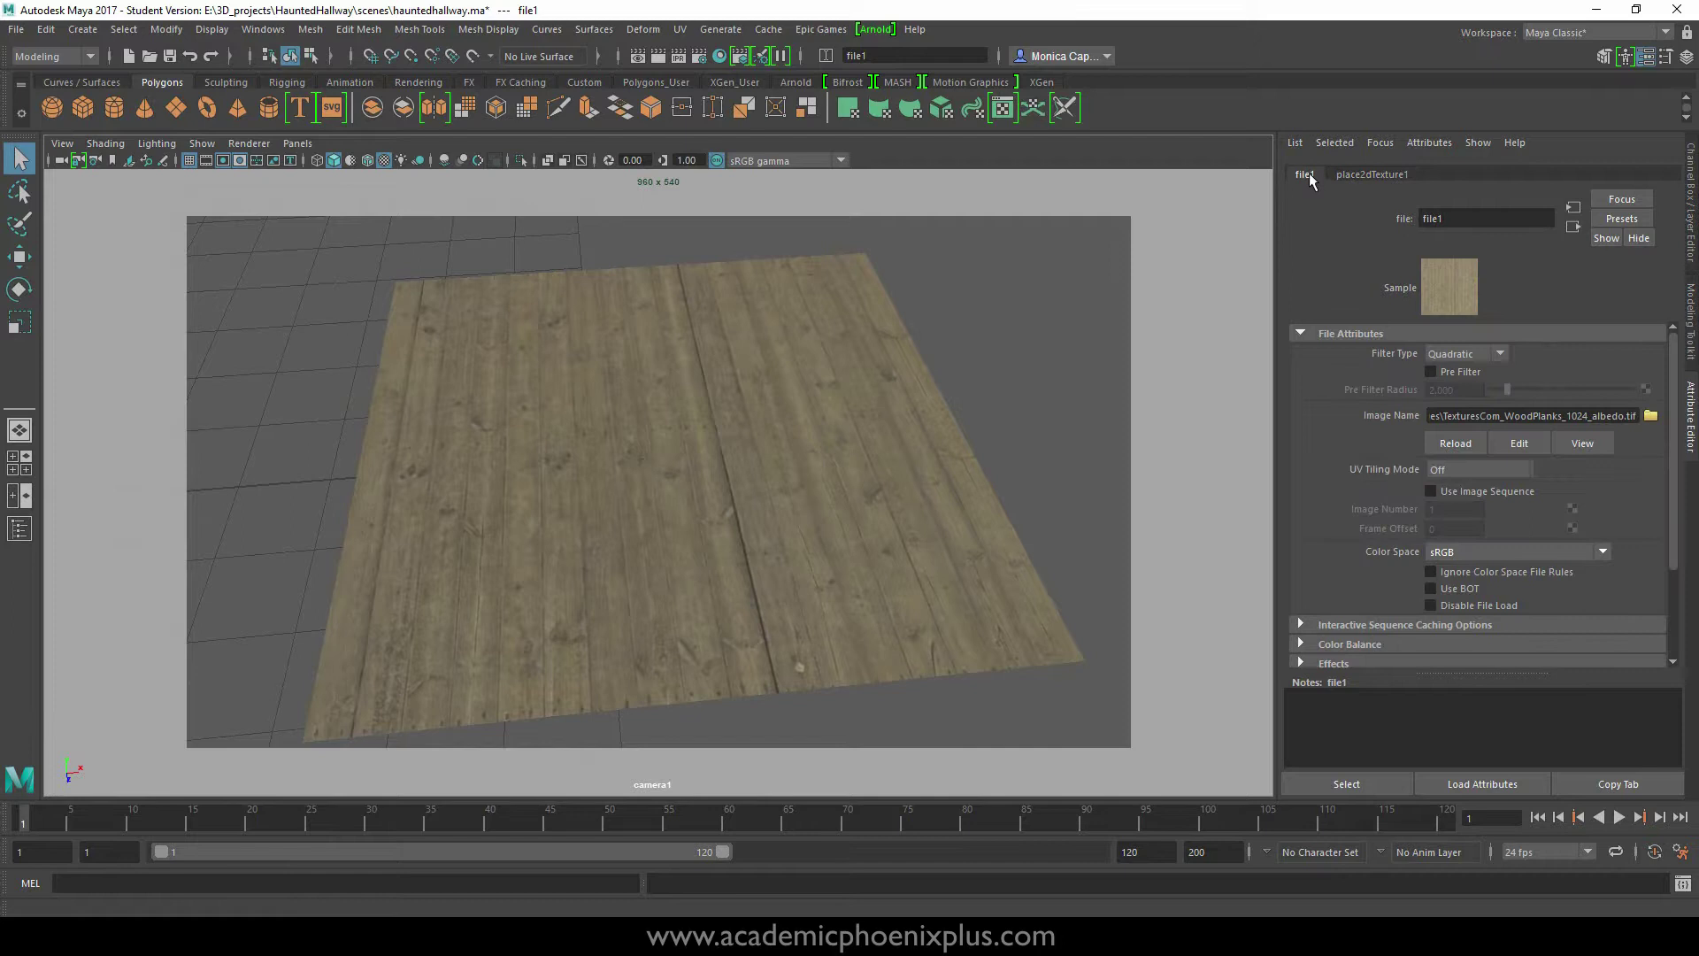
{"action": "left_click", "coordinate": [1371, 175]}
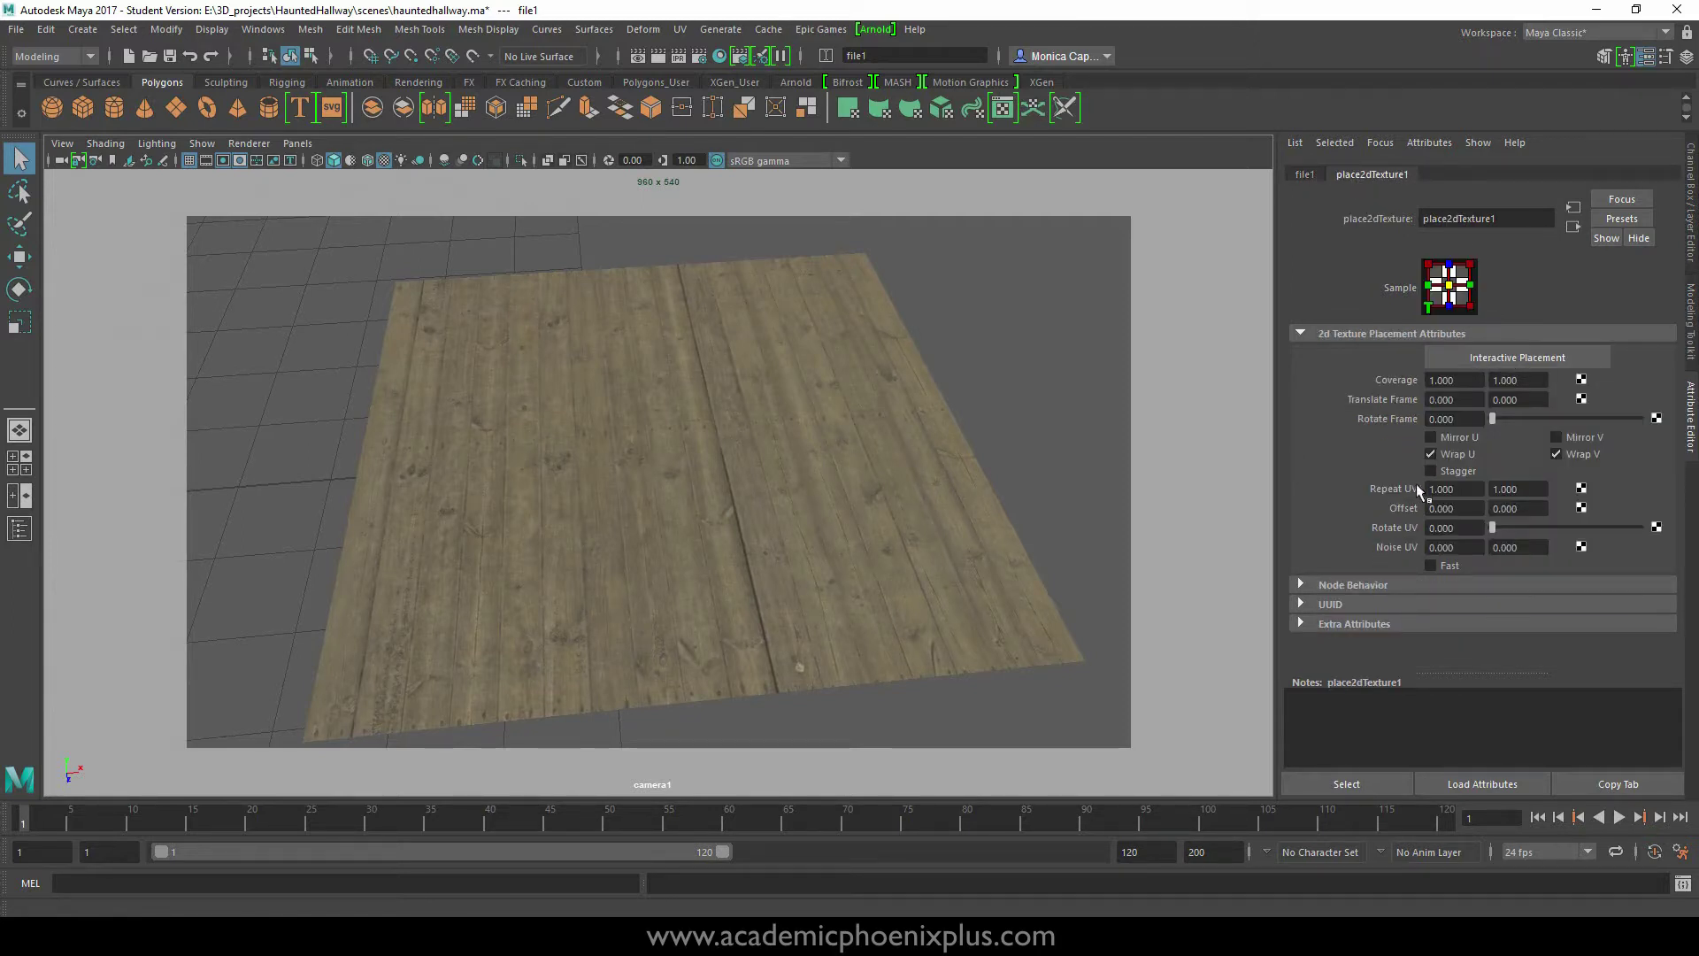
{"action": "left_click", "coordinate": [1441, 489]}
{"action": "type", "text": "3"}
{"action": "key", "text": "Tab"}
{"action": "type", "text": "3"}
{"action": "key", "text": "Tab"}
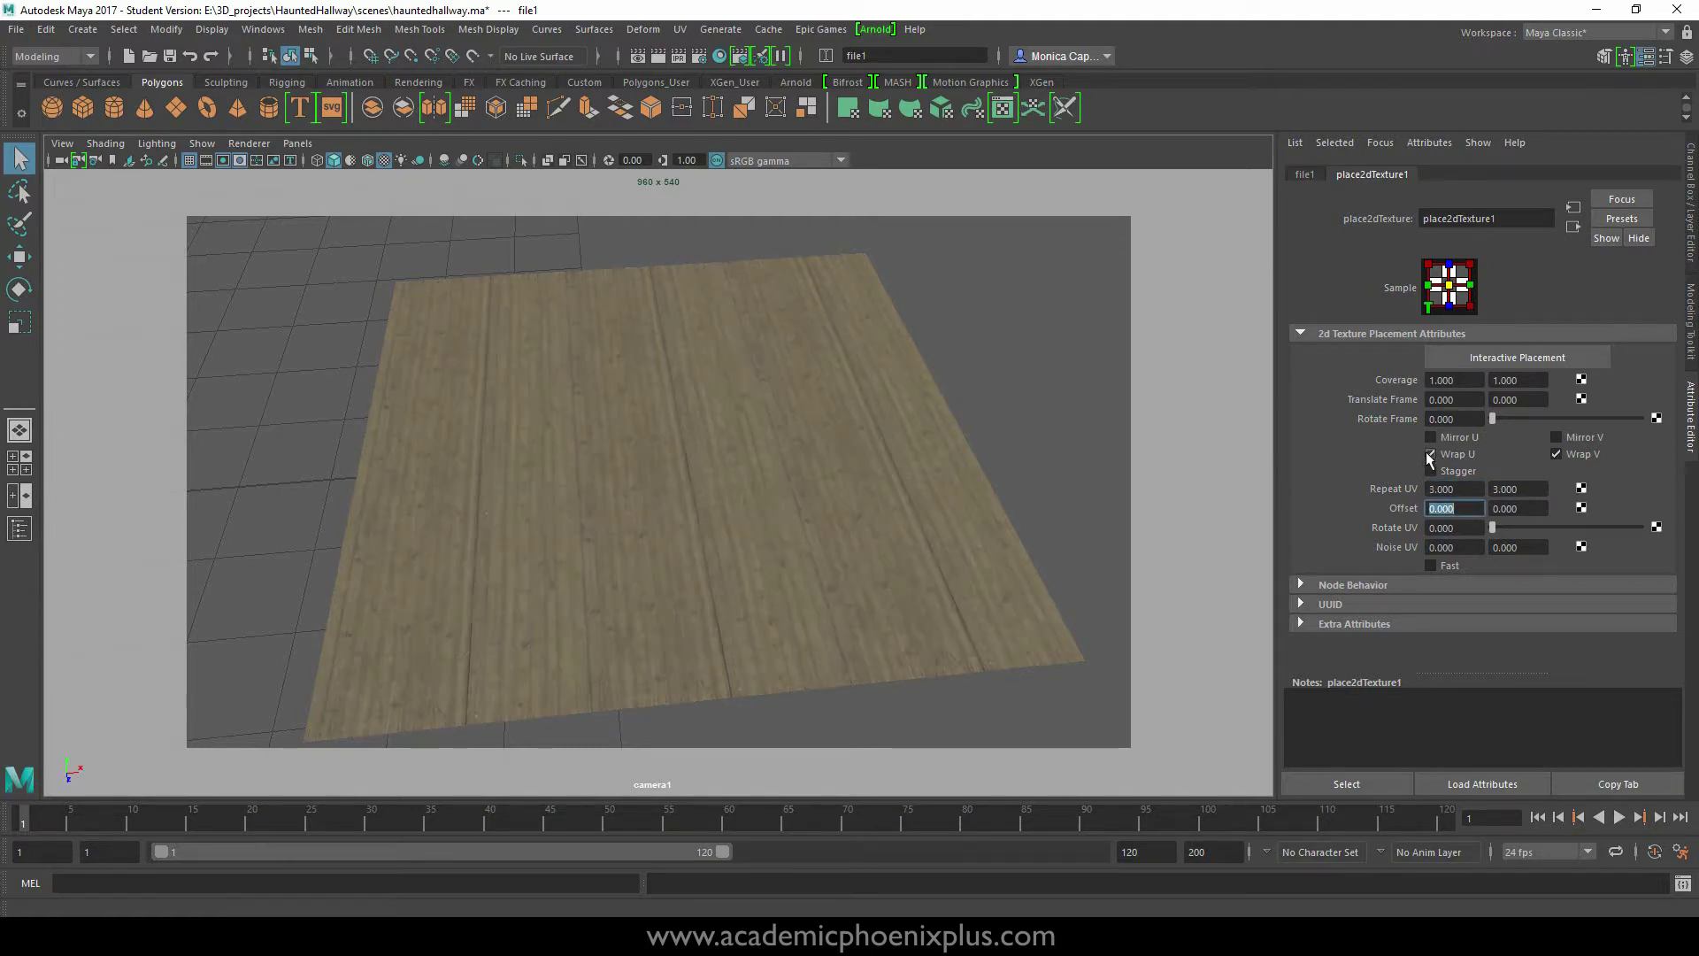
- Examine the tiling of the wood plank texture across the plane from several angles
{"action": "left_click_drag", "start_coordinate": [640, 458], "coordinate": [967, 561], "text": "alt"}
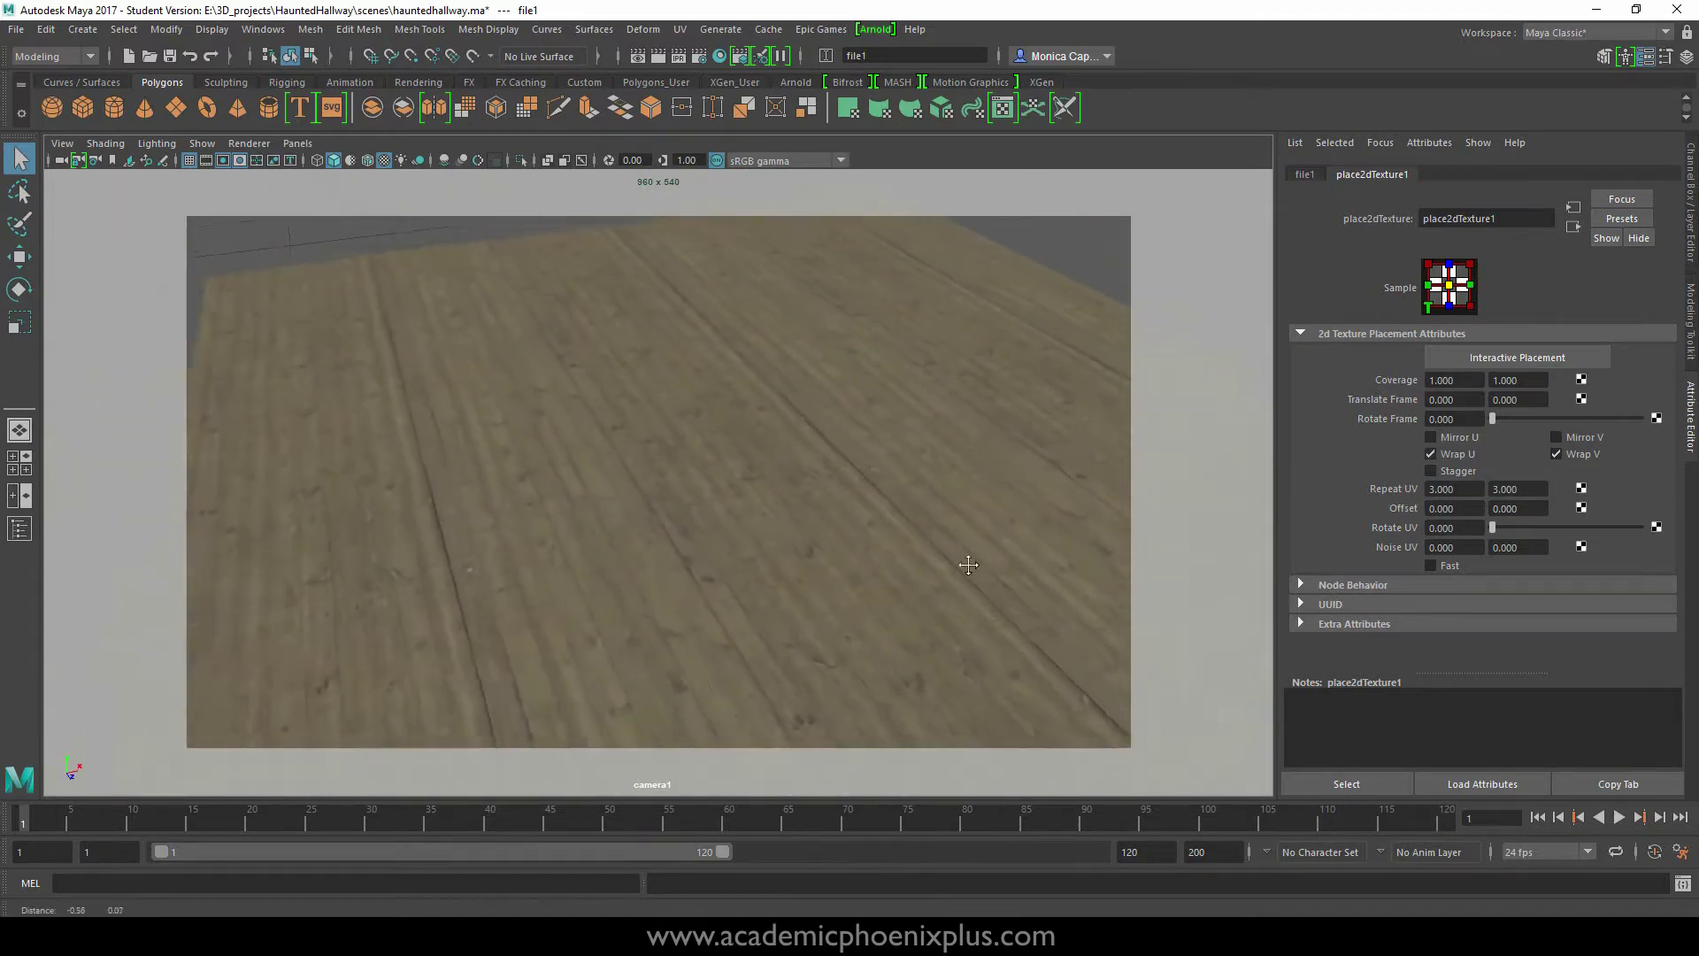
{"action": "right_click_drag", "start_coordinate": [967, 561], "coordinate": [860, 522], "text": "alt"}
{"action": "left_click_drag", "start_coordinate": [975, 508], "coordinate": [825, 465], "text": "alt"}
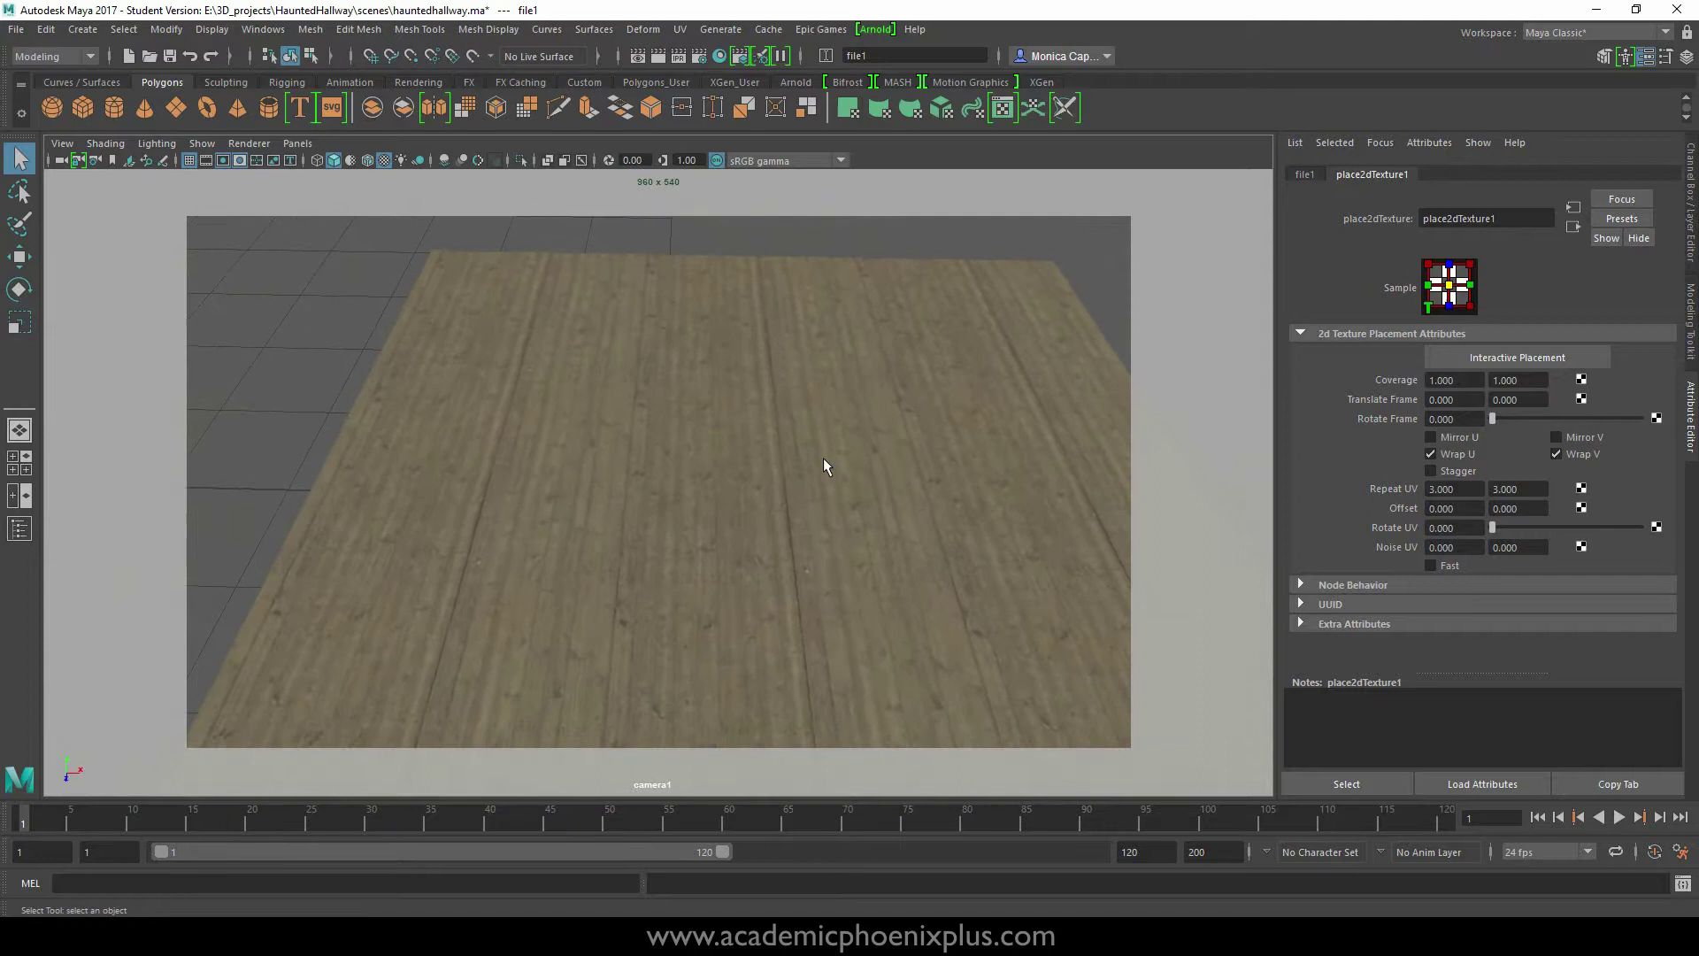
{"action": "middle_click_drag", "start_coordinate": [980, 430], "coordinate": [829, 470], "text": "alt"}
{"action": "right_click_drag", "start_coordinate": [882, 435], "coordinate": [775, 435], "text": "alt"}
{"action": "left_click_drag", "start_coordinate": [775, 435], "coordinate": [621, 551], "text": "alt"}
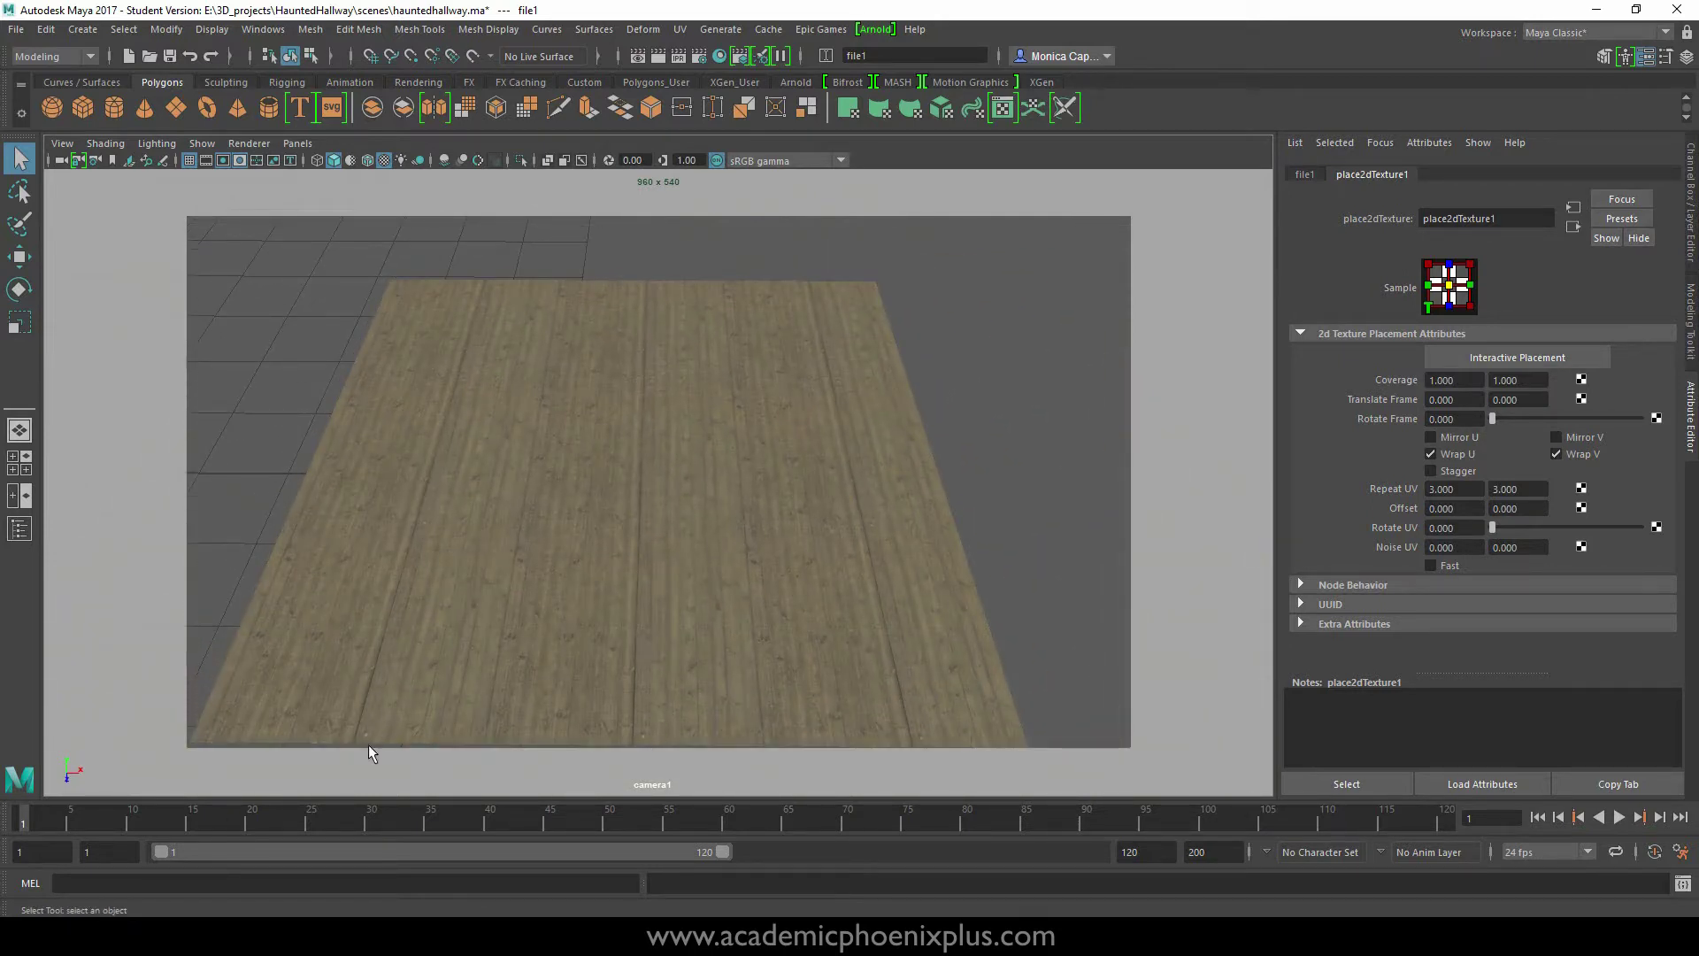
{"action": "right_click_drag", "start_coordinate": [779, 677], "coordinate": [888, 612], "text": "alt"}
{"action": "left_click_drag", "start_coordinate": [888, 612], "coordinate": [841, 545], "text": "alt"}
{"action": "right_click_drag", "start_coordinate": [840, 545], "coordinate": [962, 653], "text": "alt"}
{"action": "left_click_drag", "start_coordinate": [962, 653], "coordinate": [834, 512], "text": "alt"}
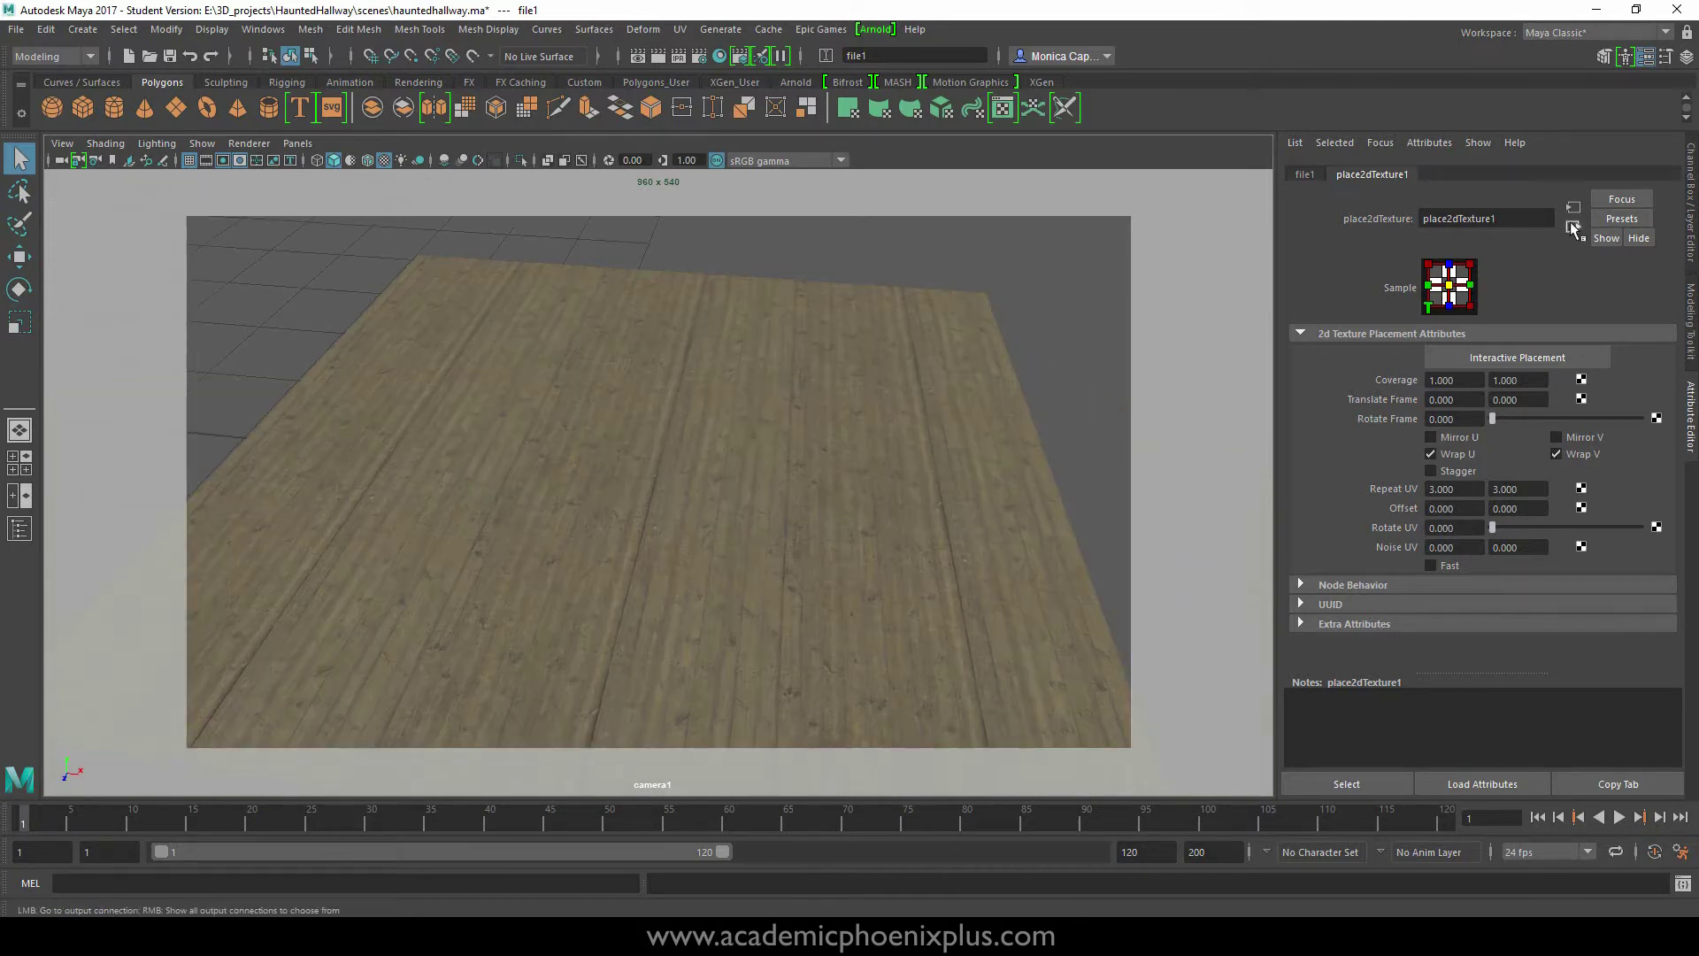
- Return to the aiStandard material and connect a File texture node to its Bump Mapping
{"action": "left_click", "coordinate": [1573, 227]}
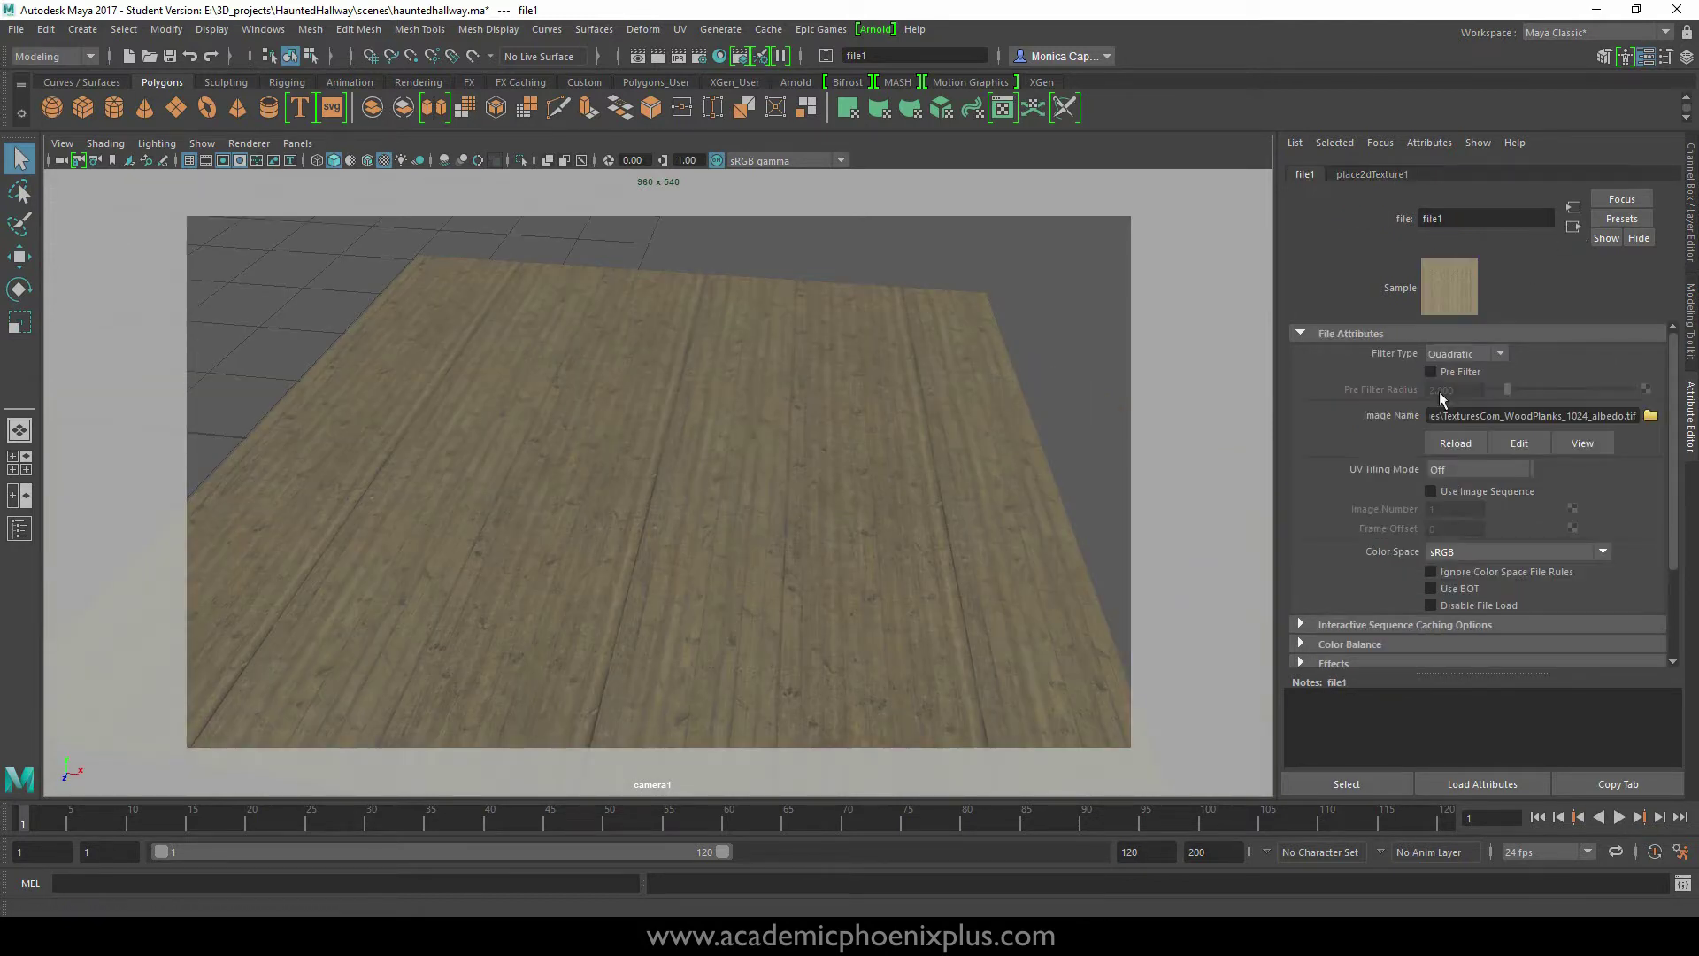
{"action": "left_click", "coordinate": [1573, 226]}
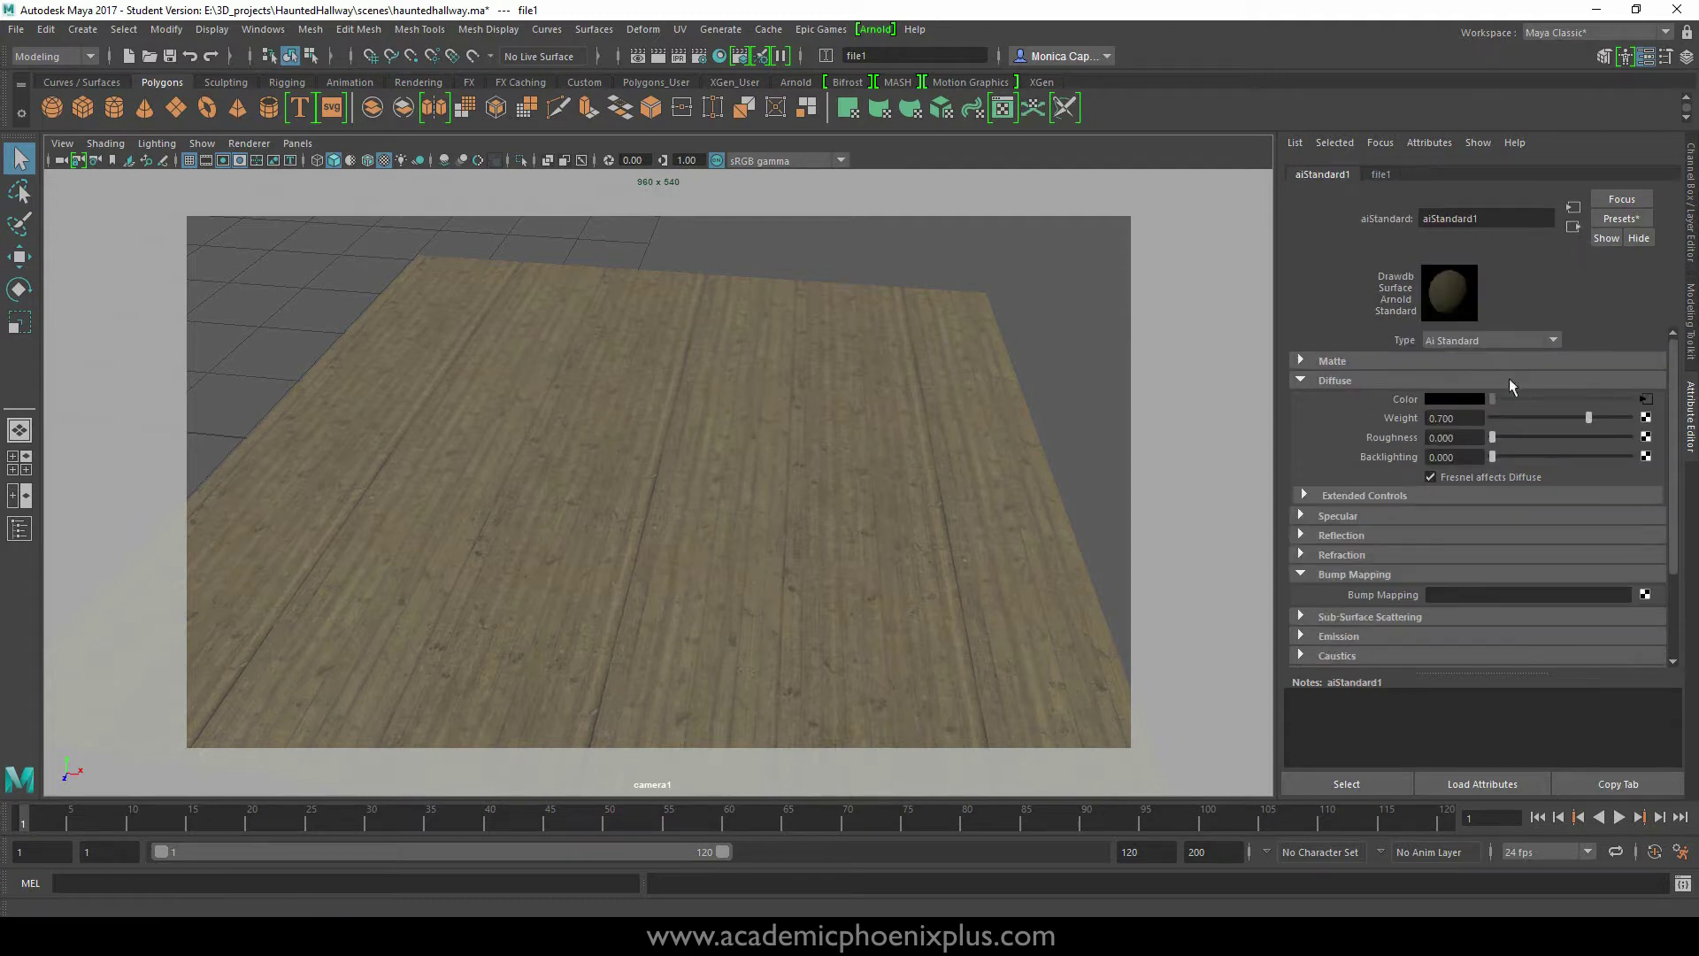
{"action": "left_click", "coordinate": [1336, 381]}
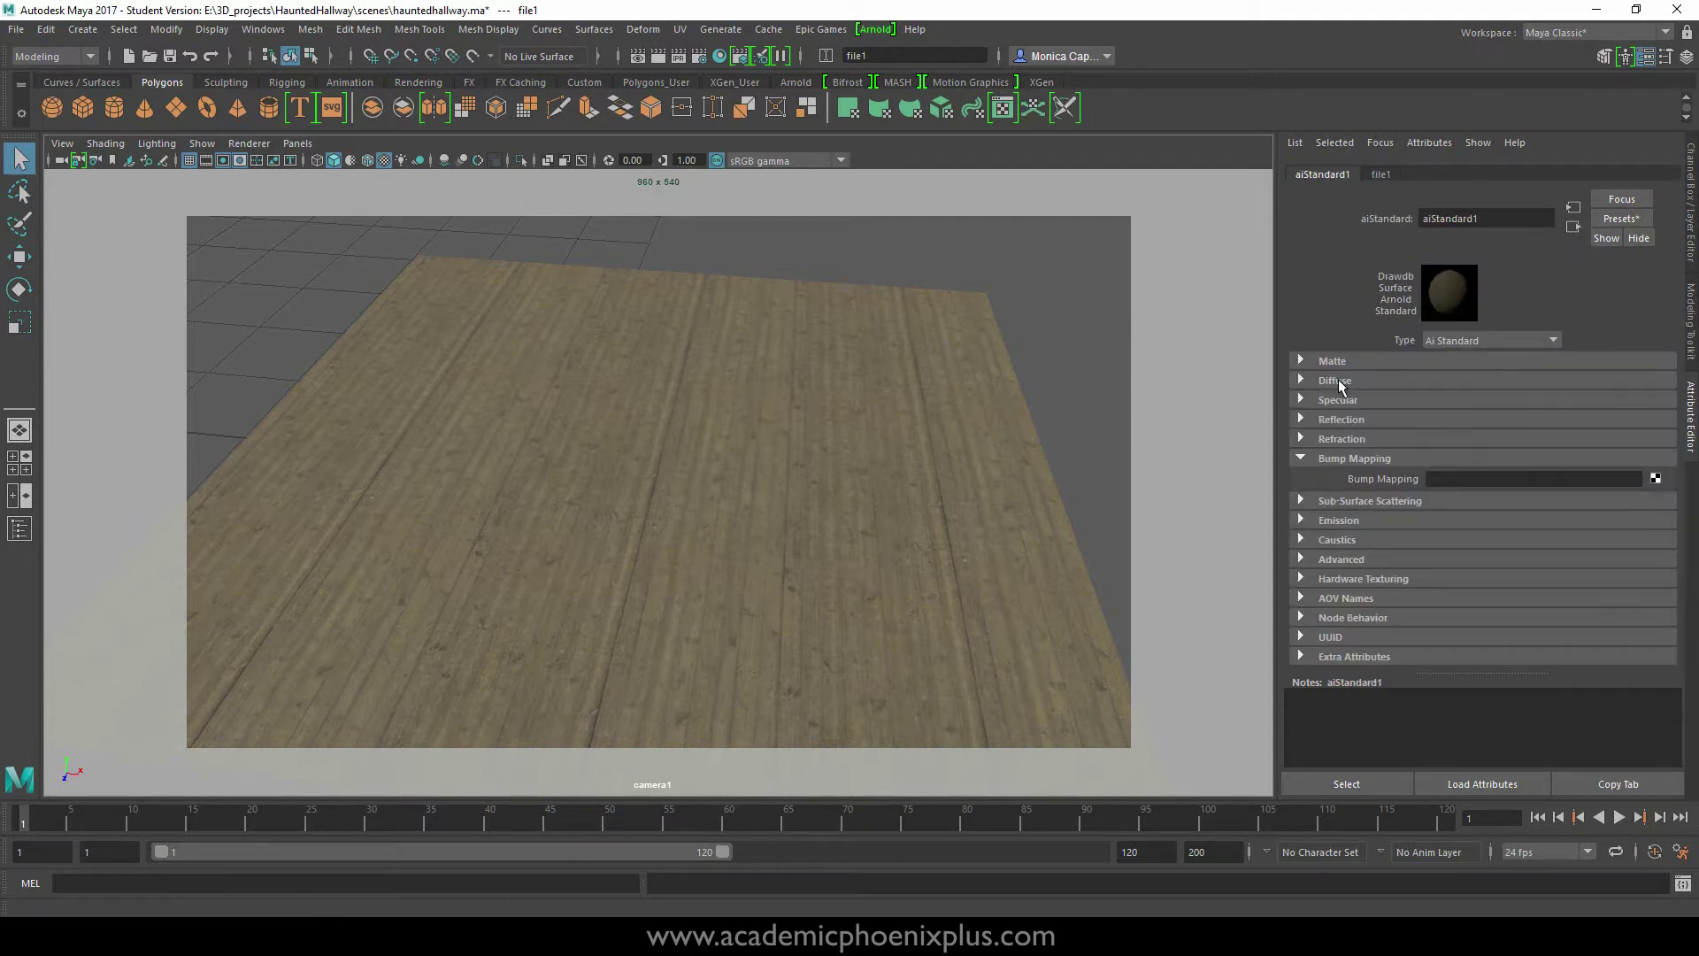
{"action": "left_click", "coordinate": [1338, 459]}
{"action": "left_click", "coordinate": [1366, 458]}
{"action": "left_click", "coordinate": [1655, 479]}
{"action": "left_click", "coordinate": [734, 465]}
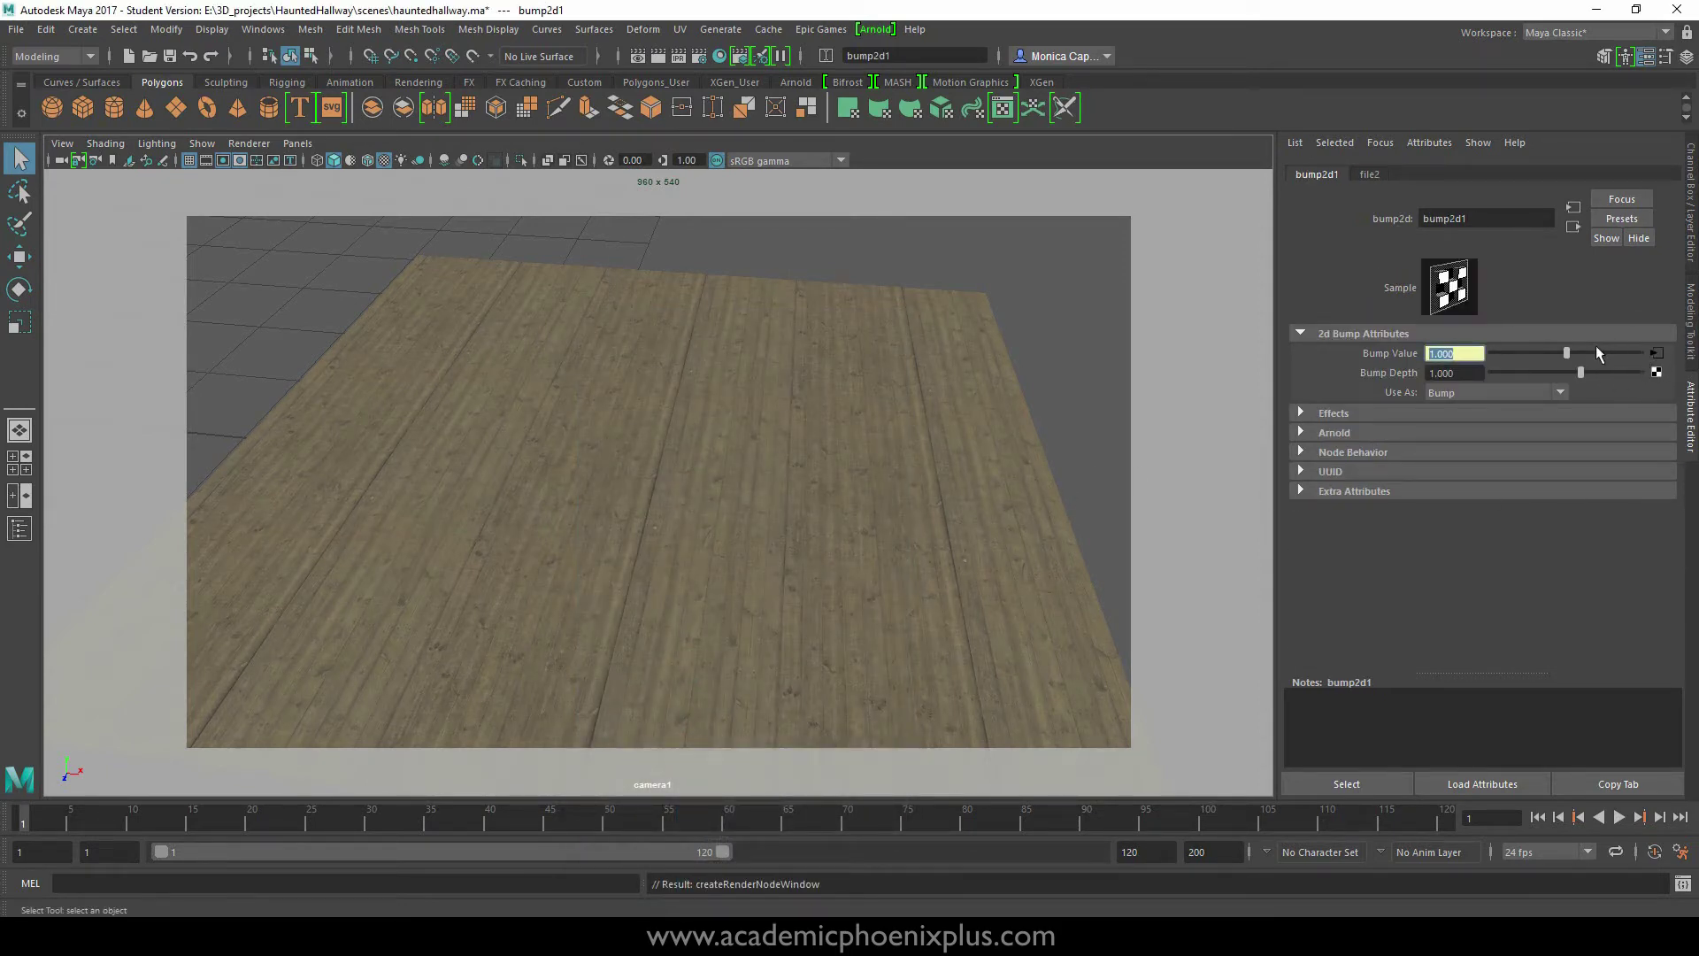
- Load TexturesCom_WoodPlanks_1024_normal.tif as the image of the bump map's file texture
{"action": "left_click", "coordinate": [1656, 355]}
{"action": "left_click", "coordinate": [1651, 416]}
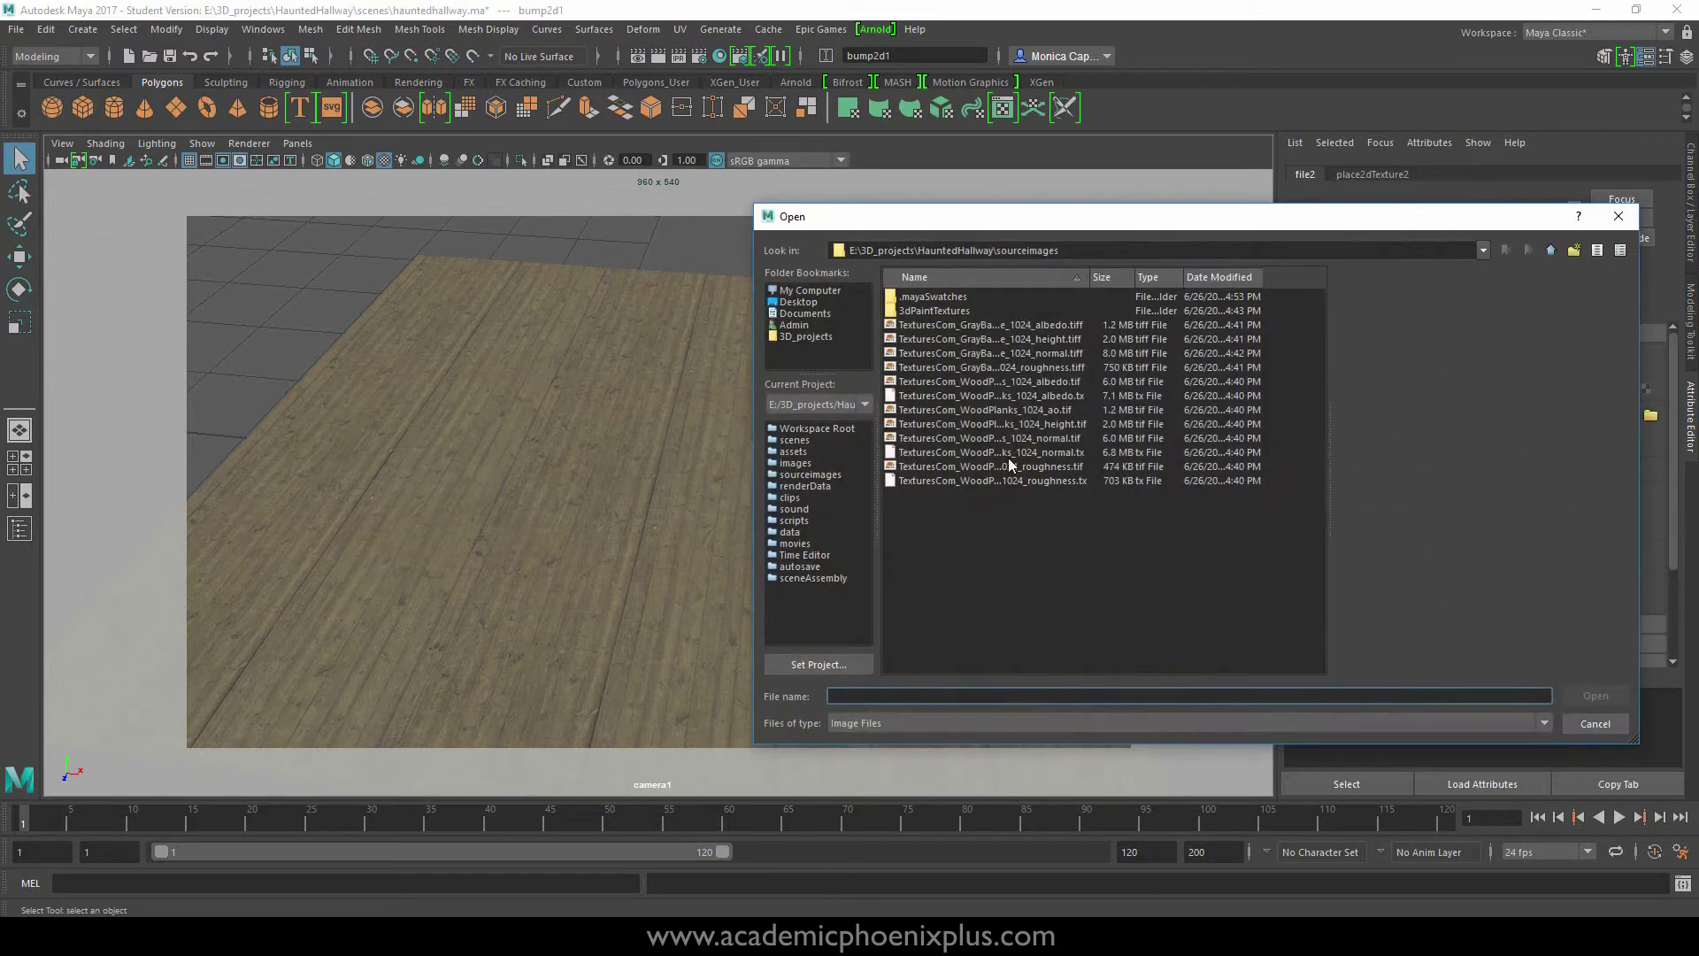
{"action": "left_click", "coordinate": [1060, 438]}
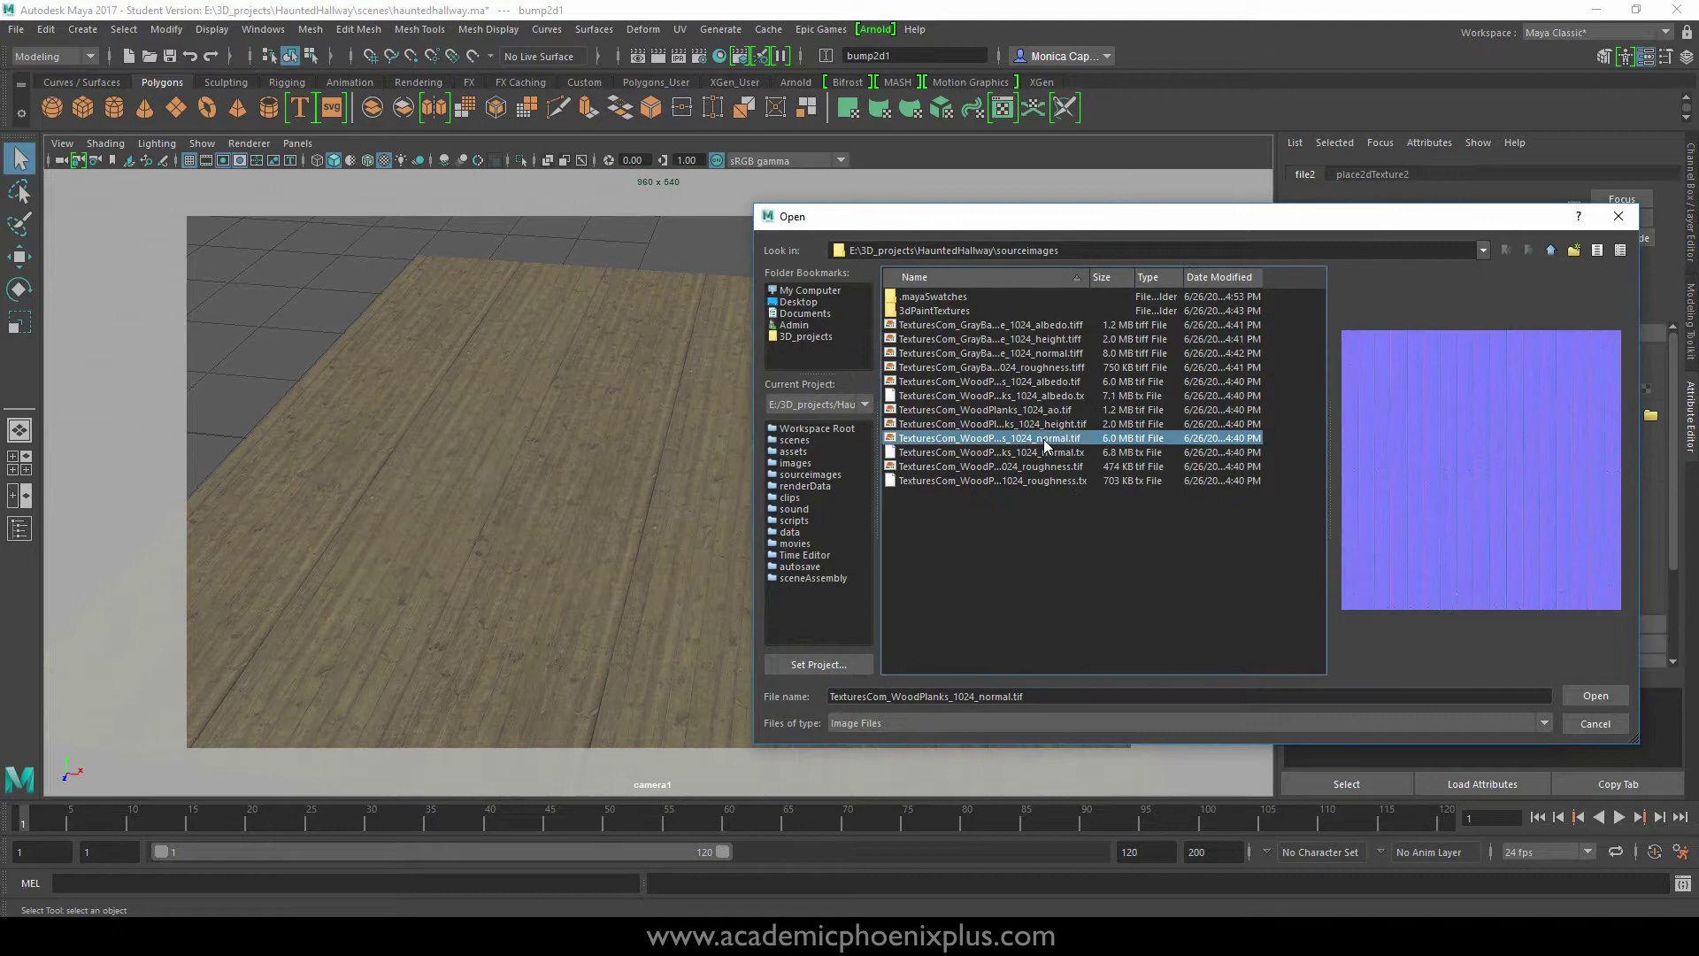
{"action": "left_click", "coordinate": [1592, 697]}
- Check the bump detail on the plane and set the normal texture's Repeat UV to 3 and 3
{"action": "left_click_drag", "start_coordinate": [885, 495], "coordinate": [808, 390], "text": "alt"}
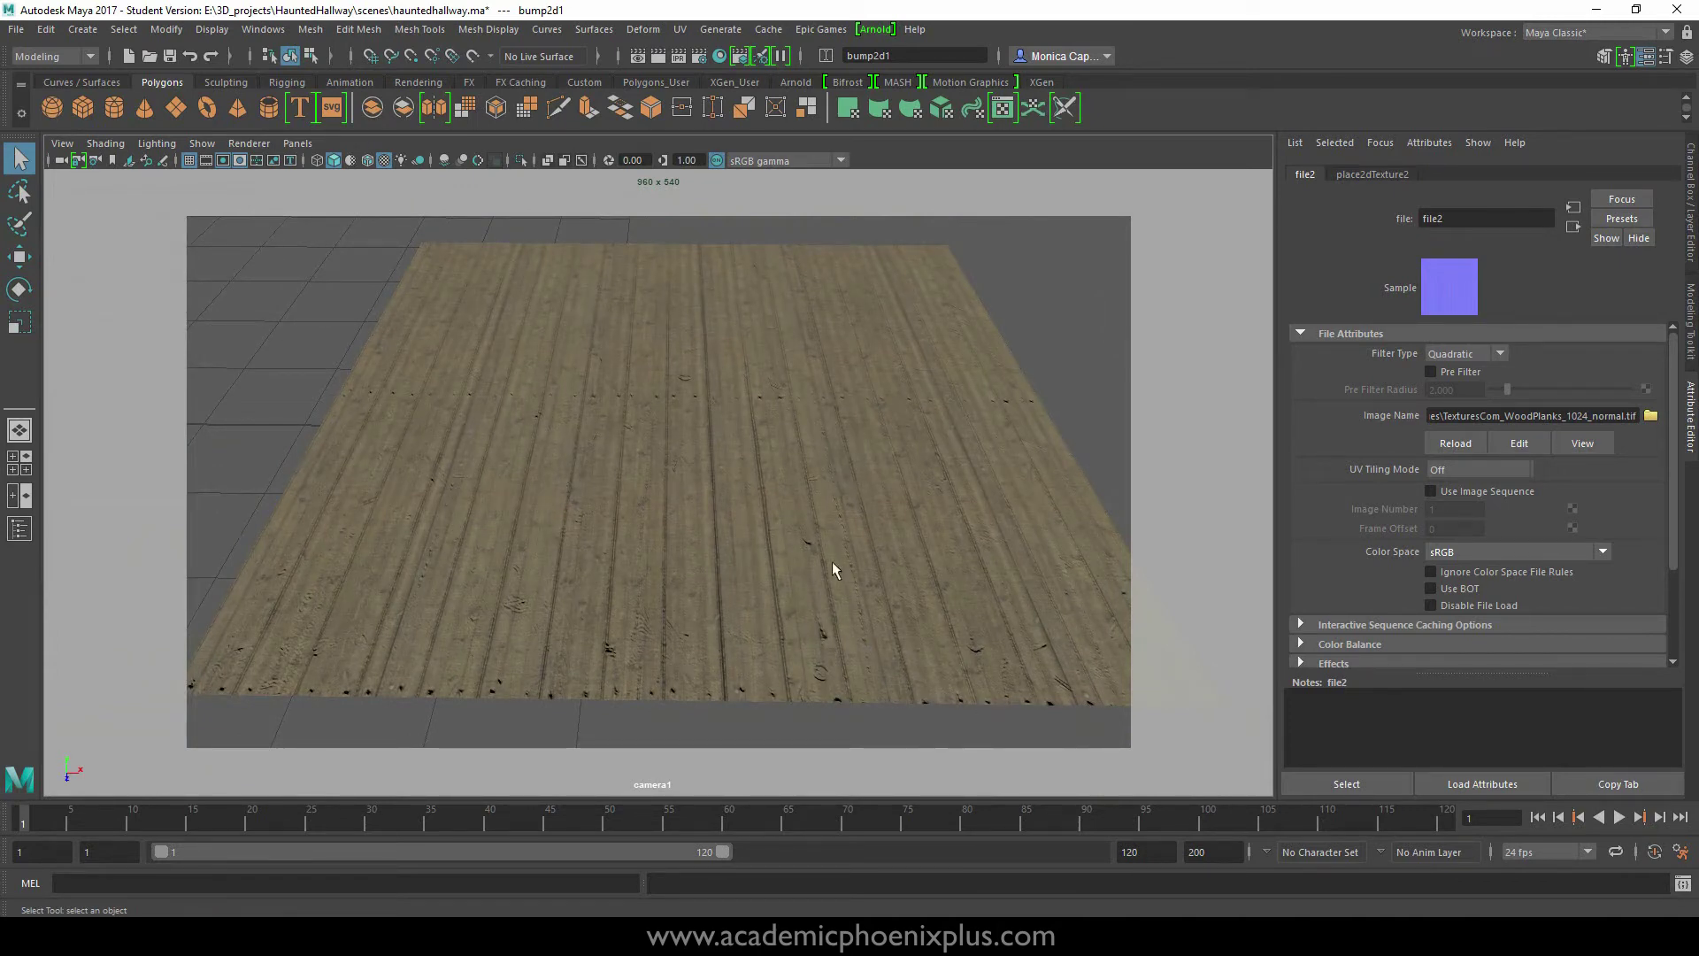
{"action": "left_click_drag", "start_coordinate": [920, 579], "coordinate": [798, 656], "text": "alt"}
{"action": "right_click_drag", "start_coordinate": [780, 496], "coordinate": [906, 531], "text": "alt"}
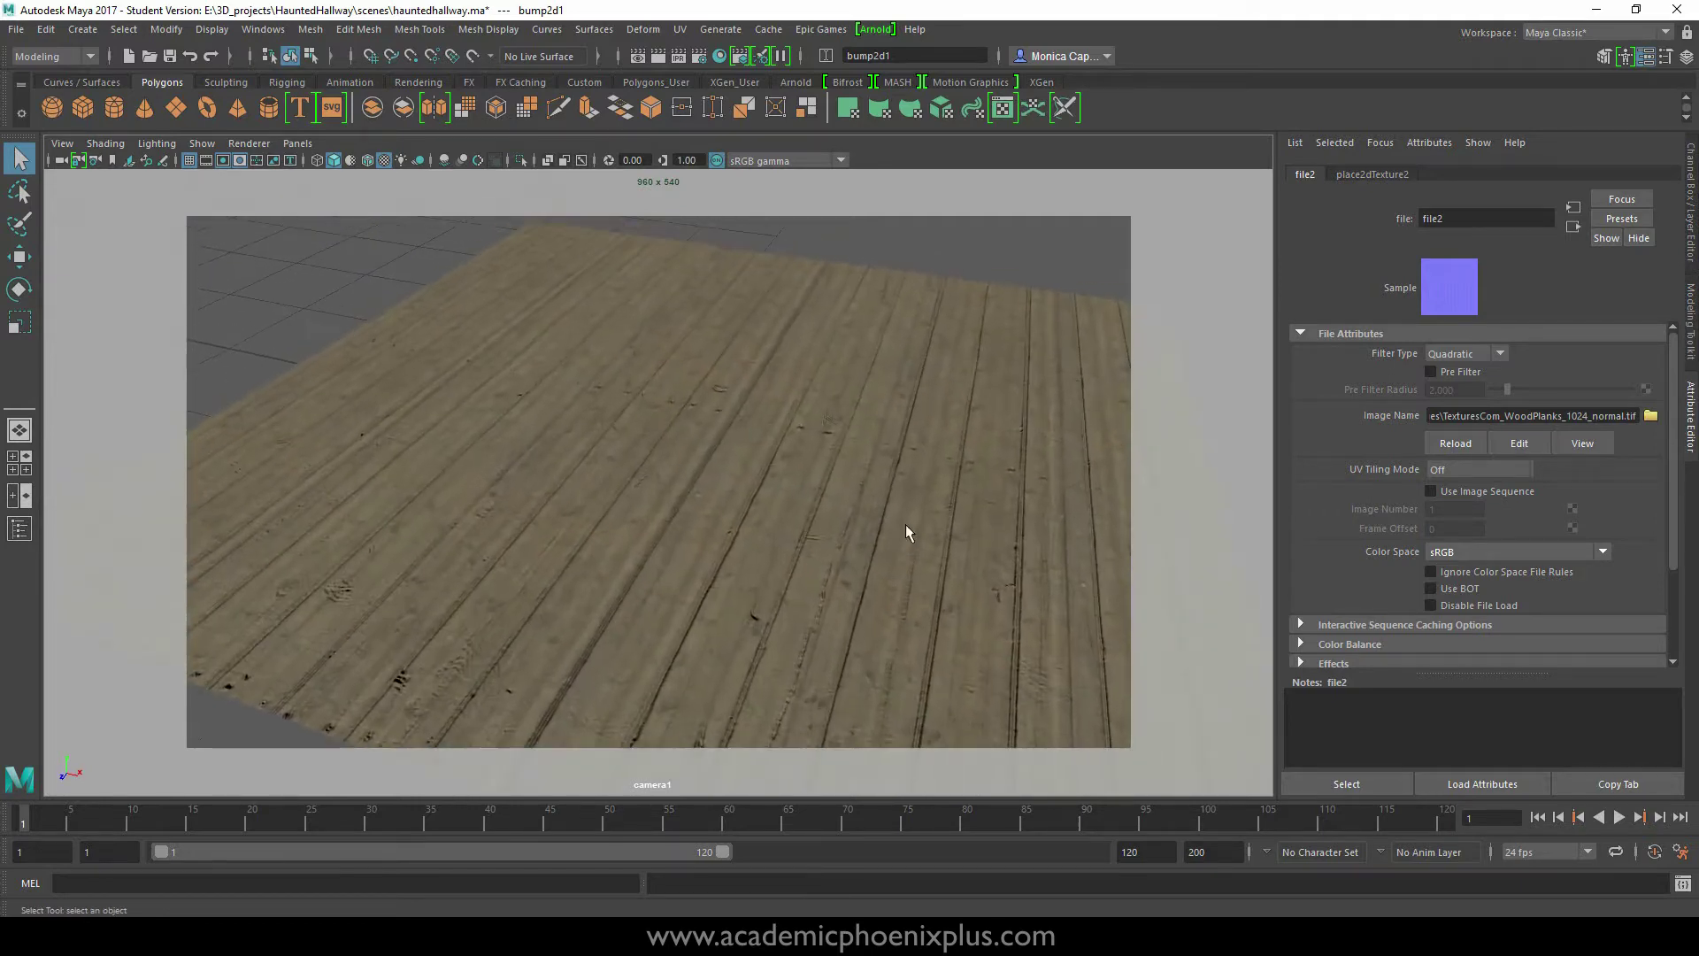
{"action": "left_click", "coordinate": [1373, 173]}
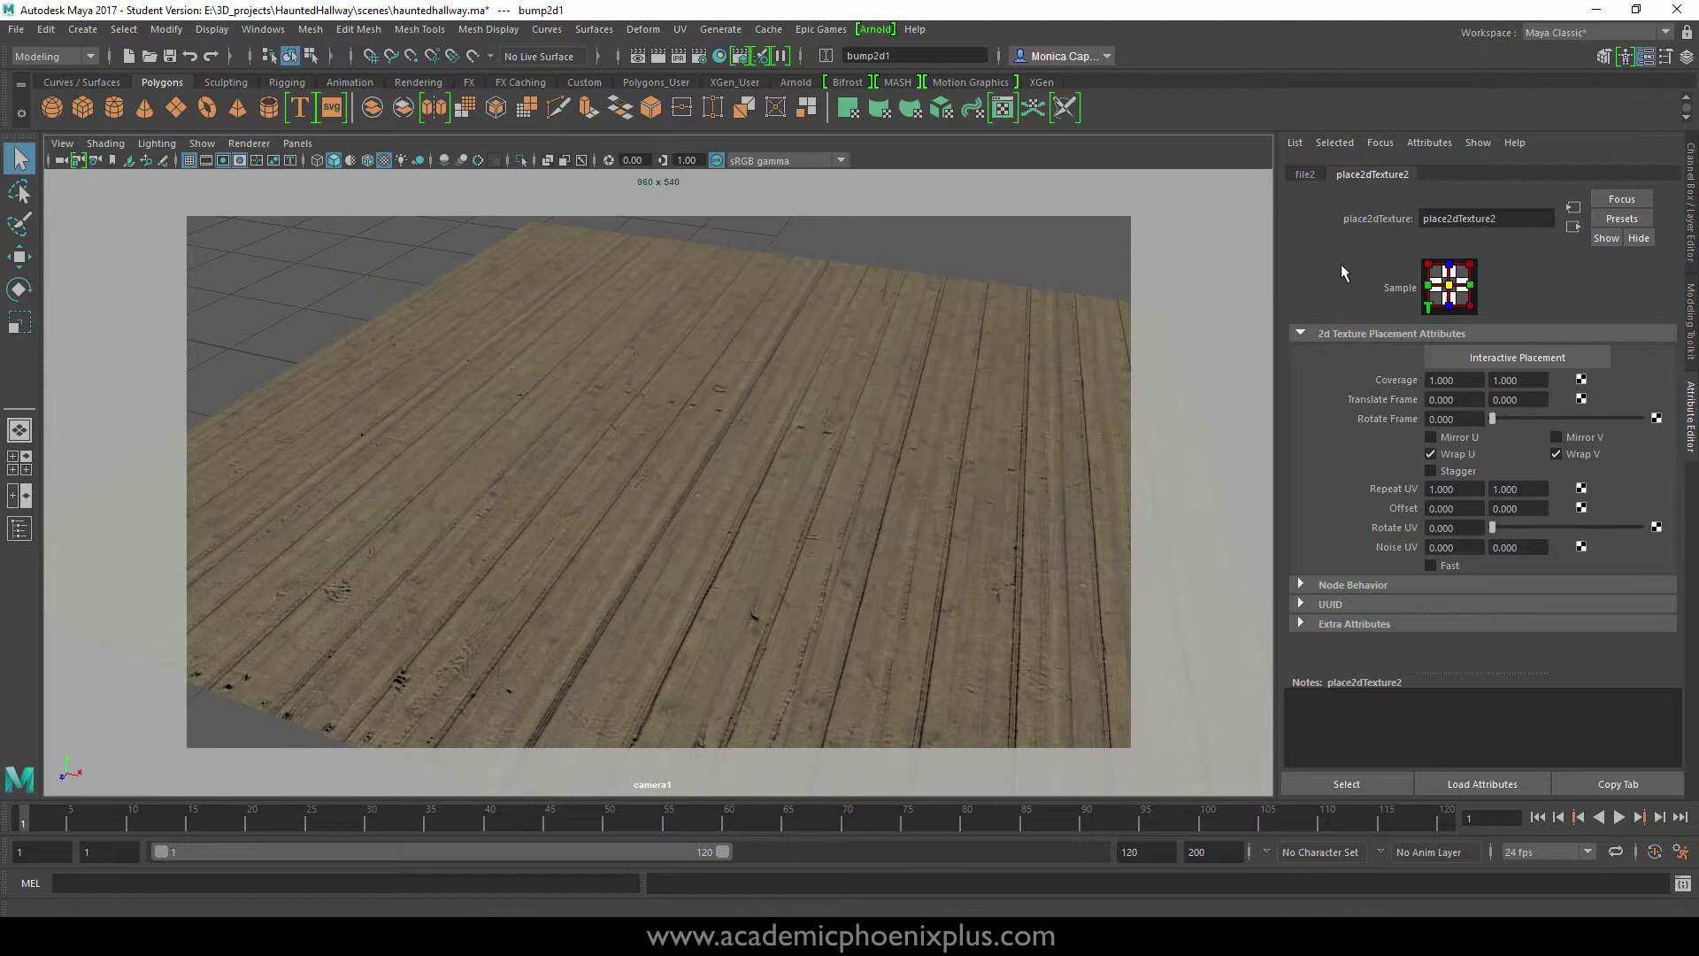
{"action": "left_click_drag", "start_coordinate": [1460, 488], "coordinate": [1381, 482]}
{"action": "type", "text": "3"}
{"action": "key", "text": "Tab"}
{"action": "type", "text": "3"}
{"action": "key", "text": "Tab"}
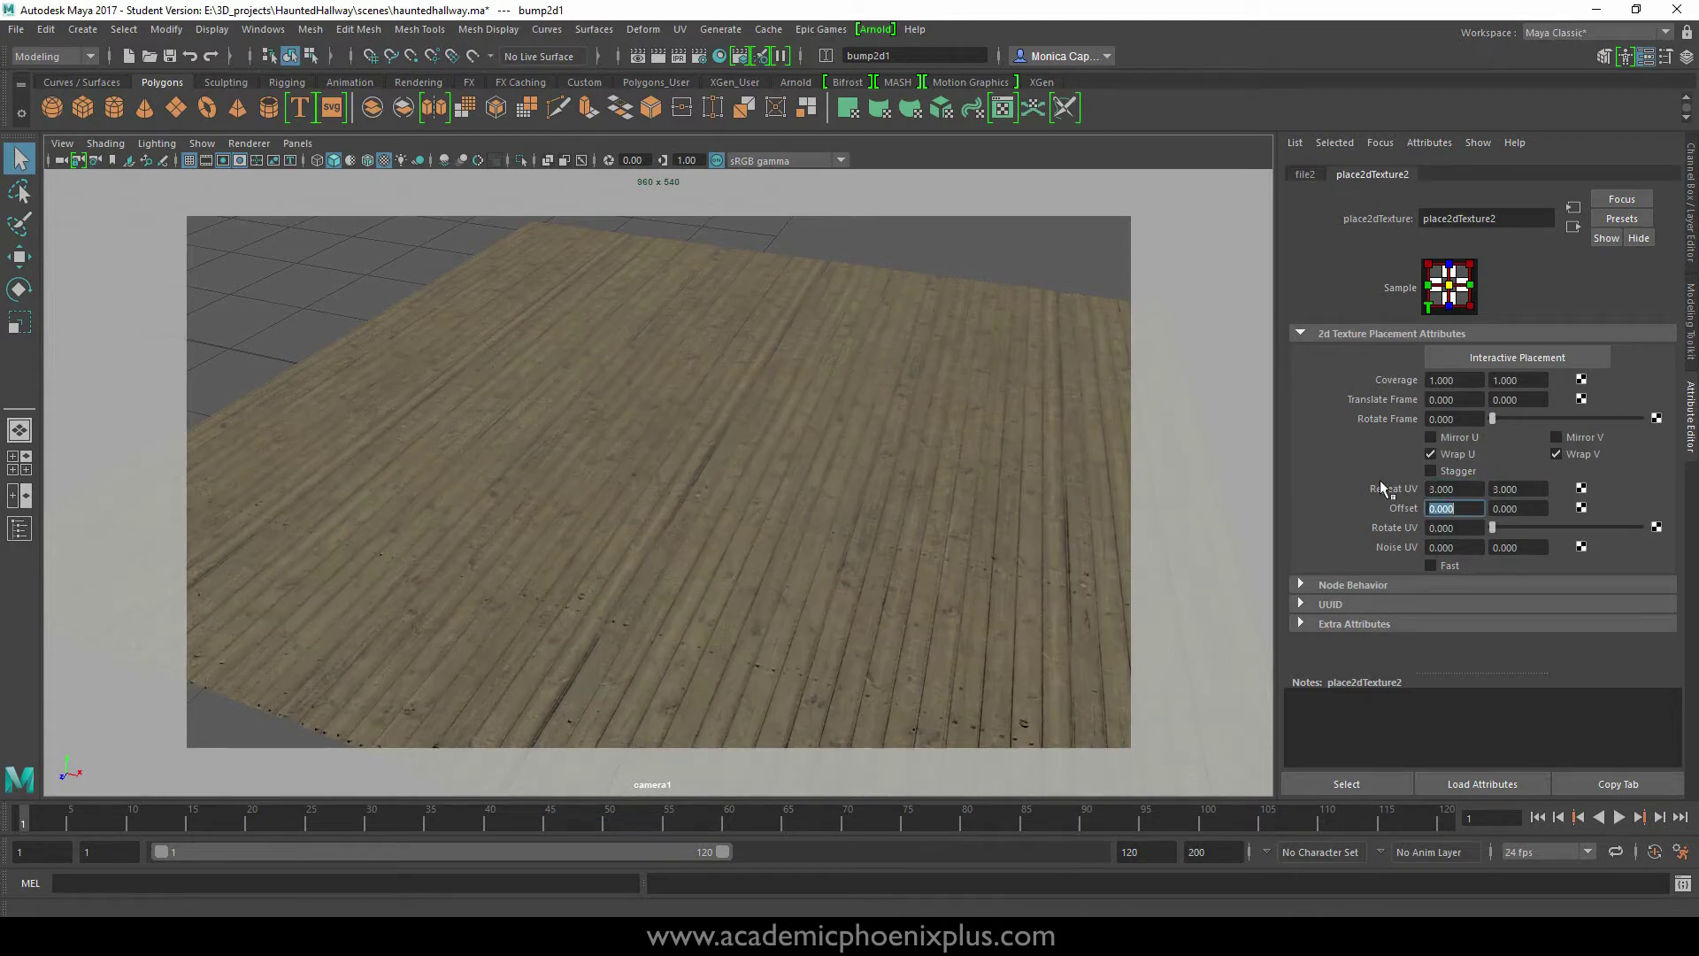
- Return to the bump2d1 node and set its Use As option to Tangent Space Normals
{"action": "left_click_drag", "start_coordinate": [914, 407], "coordinate": [776, 577], "text": "alt"}
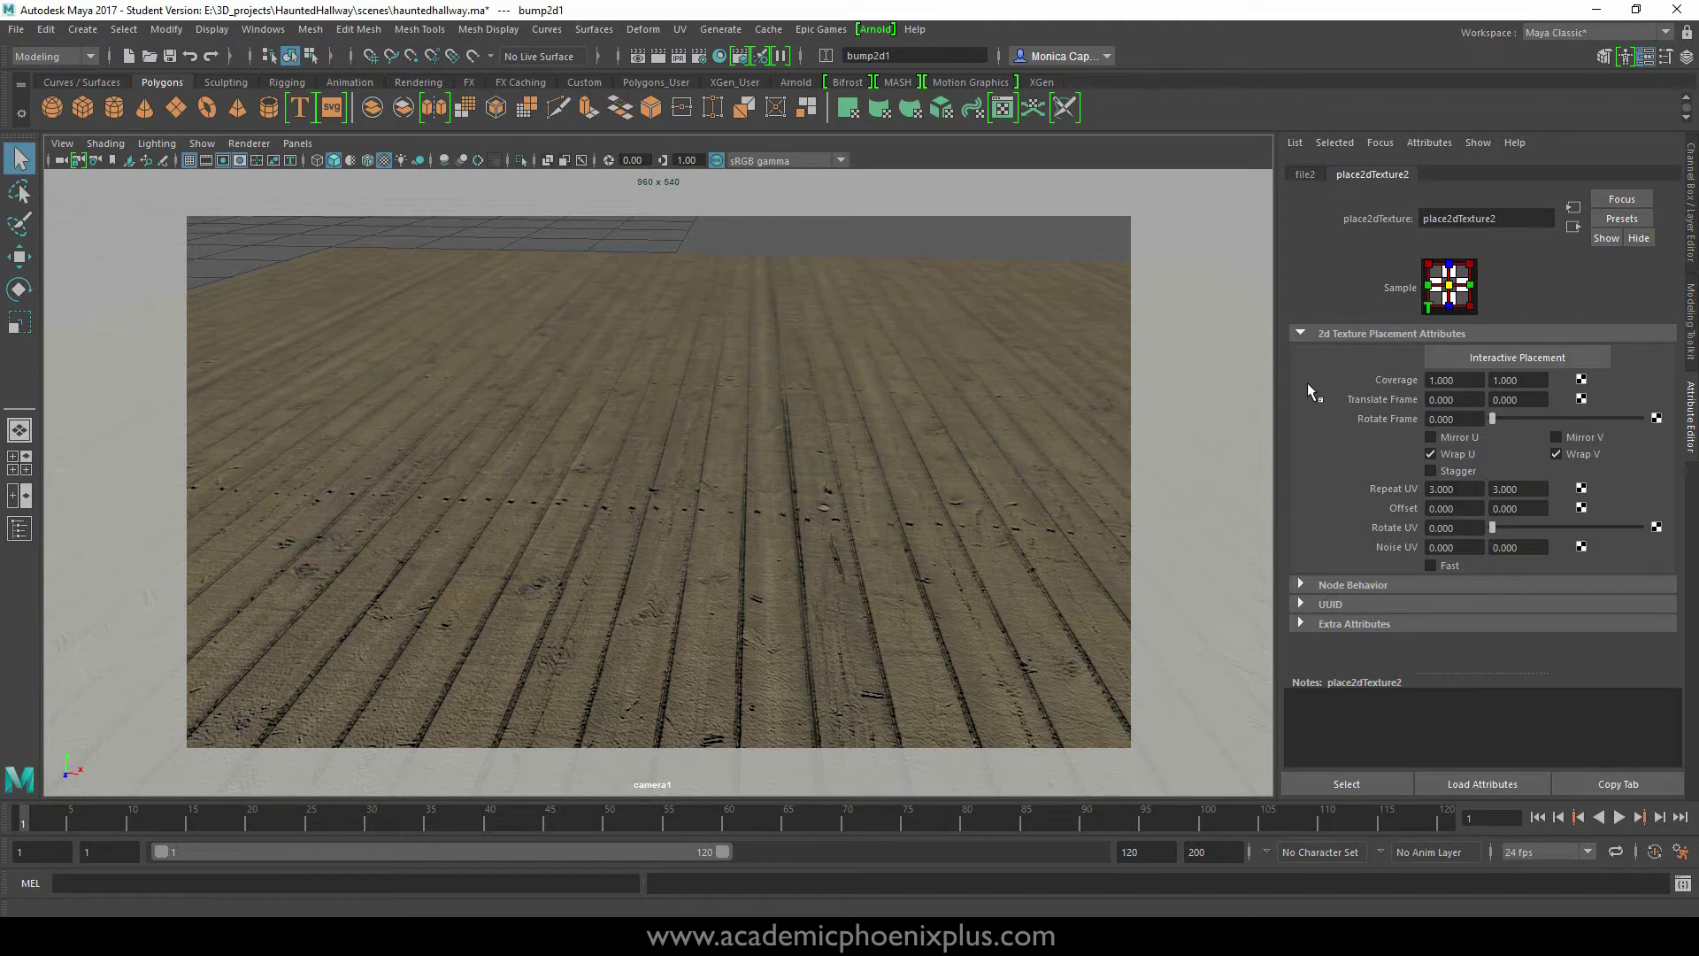
{"action": "left_click", "coordinate": [1573, 229]}
{"action": "left_click", "coordinate": [1573, 230]}
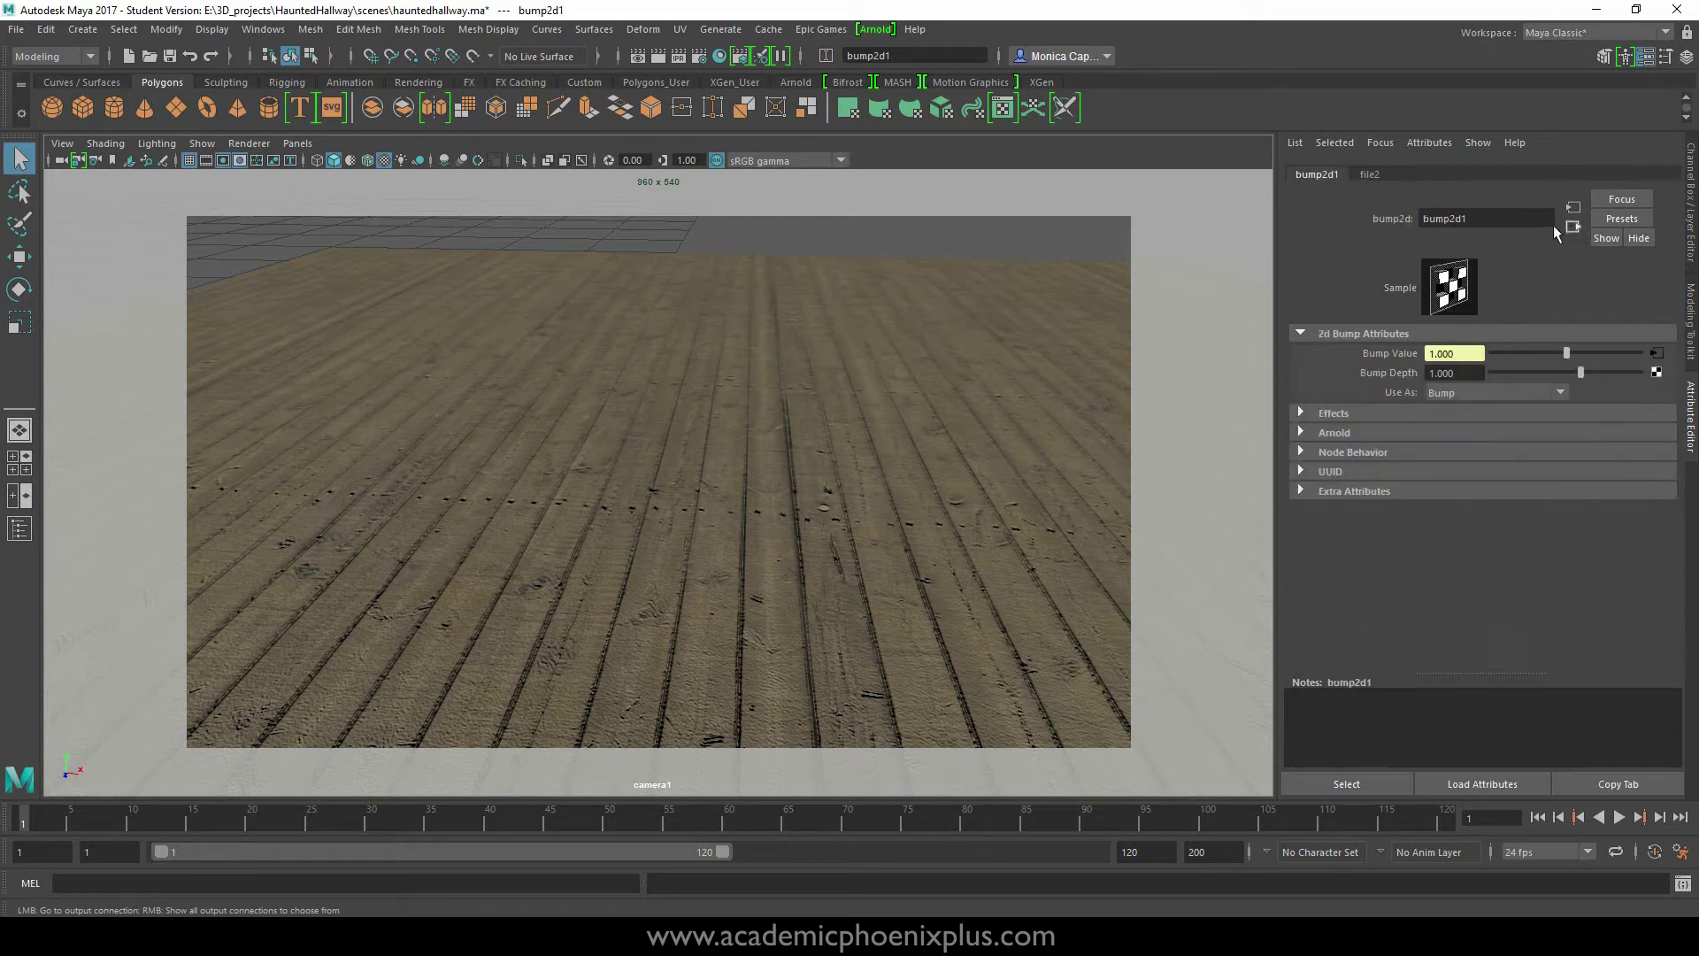
{"action": "left_click_drag", "start_coordinate": [1461, 373], "coordinate": [1404, 374]}
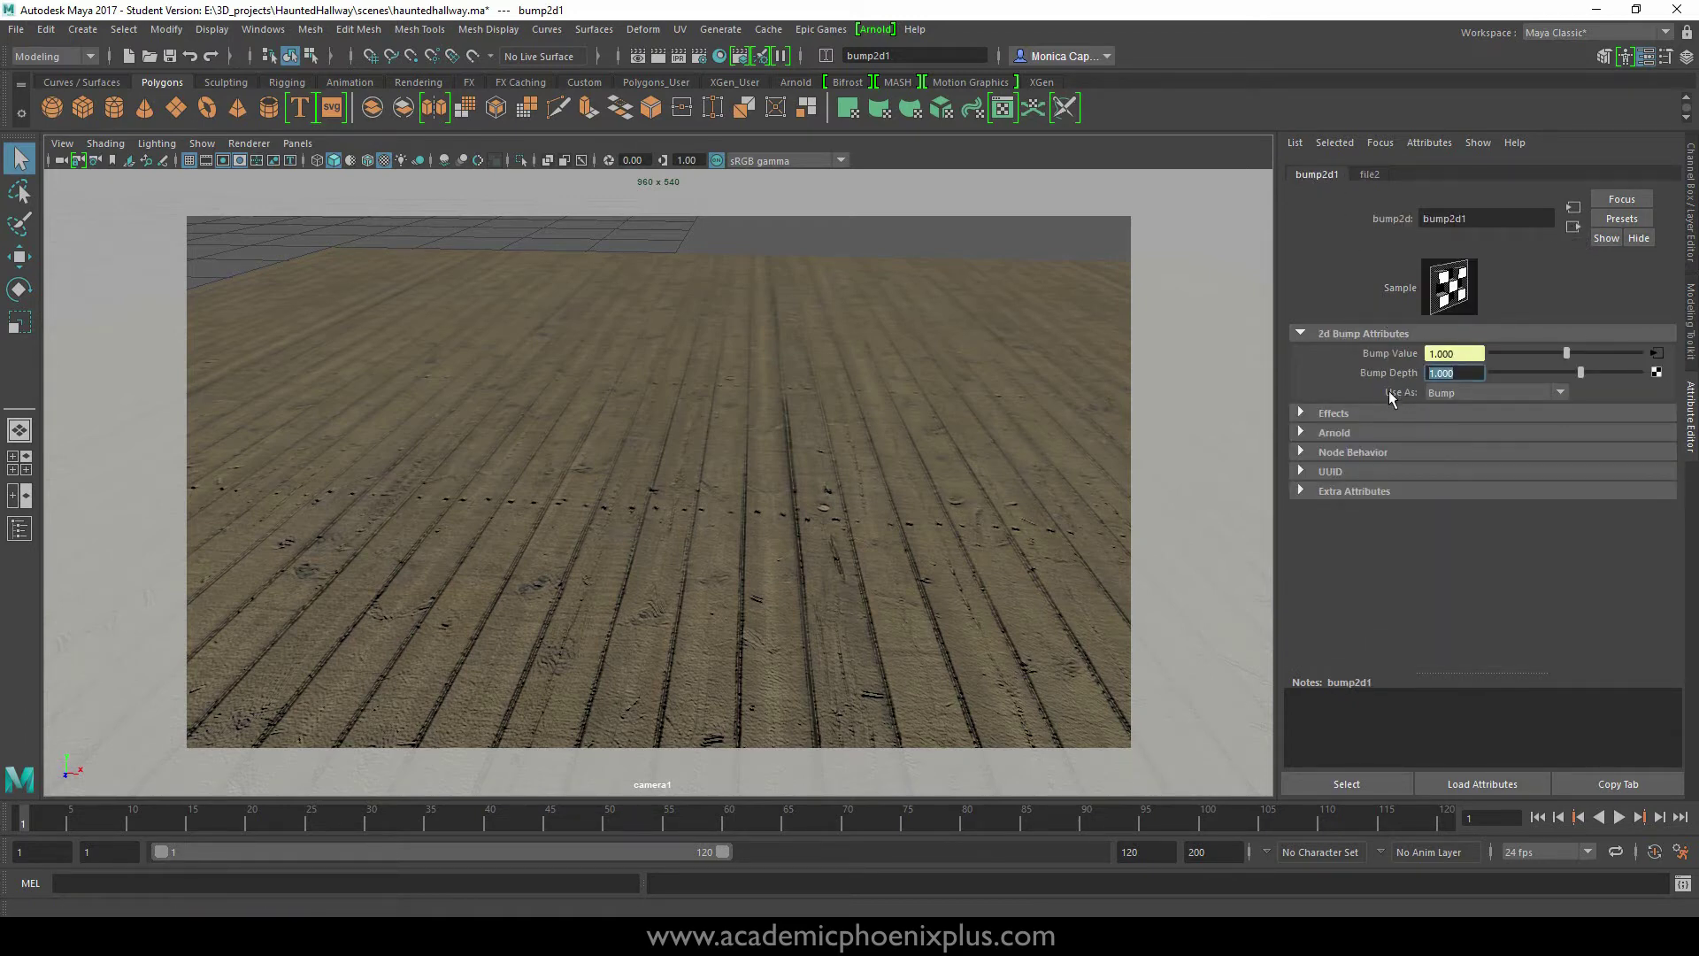
{"action": "left_click", "coordinate": [1441, 396]}
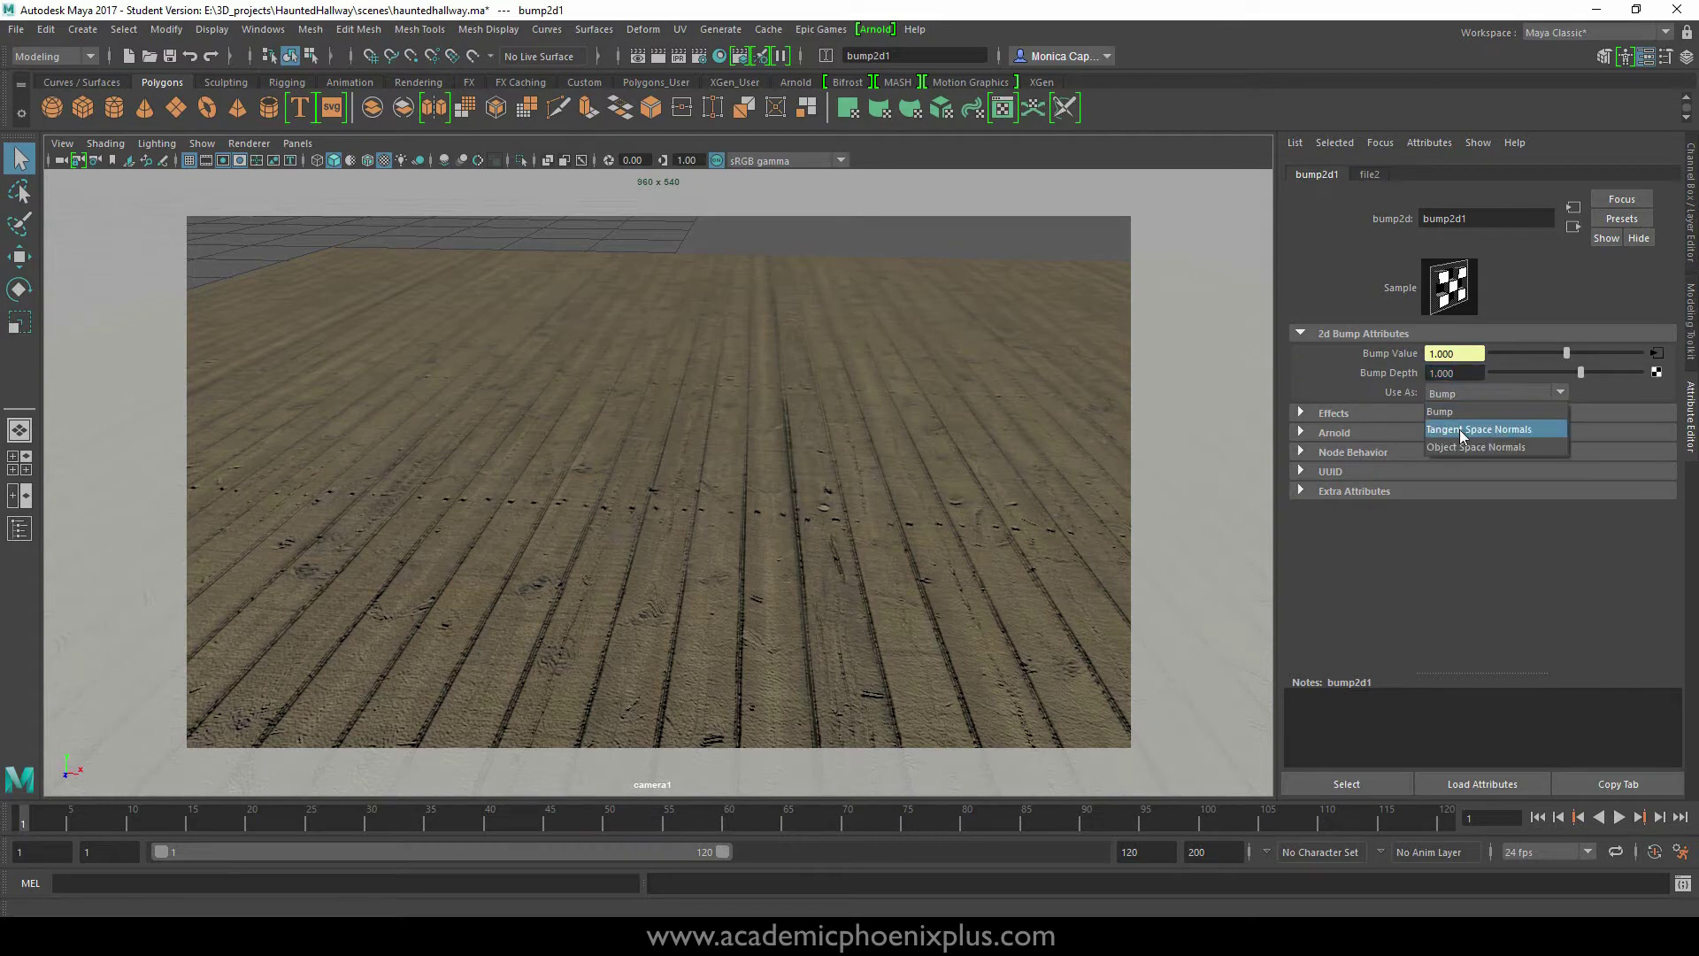
{"action": "left_click", "coordinate": [1458, 428]}
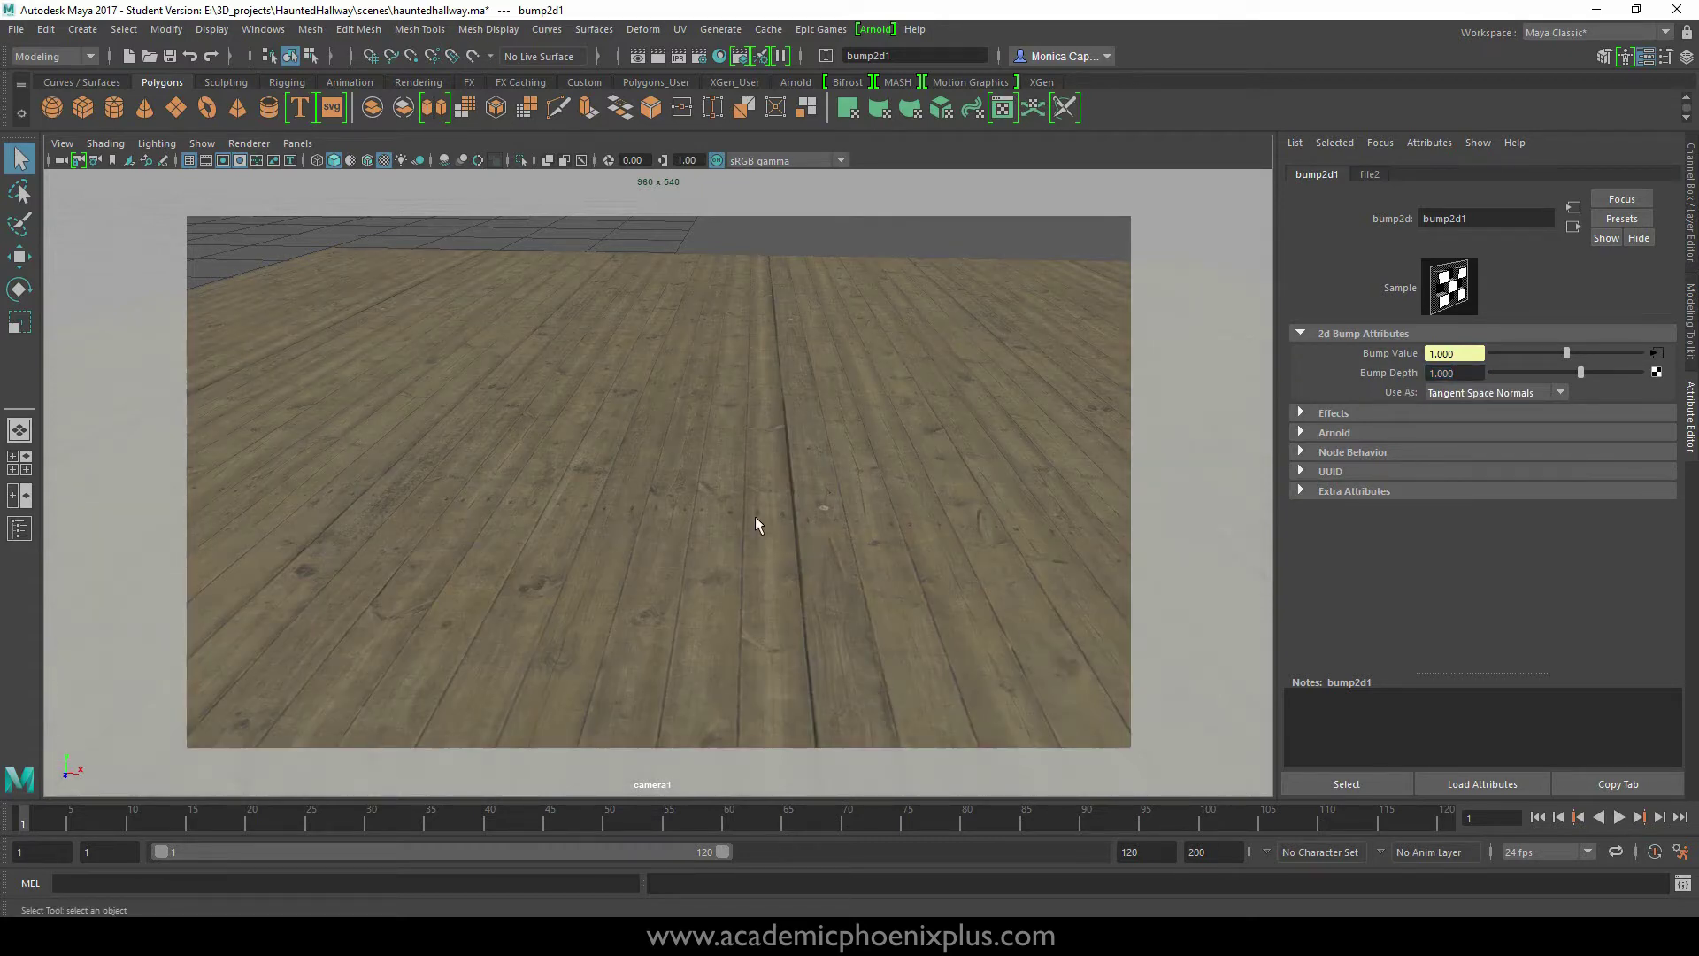
{"action": "mouse_move", "coordinate": [756, 524]}
{"action": "left_mouse_down", "text": "alt"}
{"action": "mouse_move", "coordinate": [918, 504]}
{"action": "mouse_move", "coordinate": [780, 531]}
{"action": "left_mouse_up", "text": "alt"}
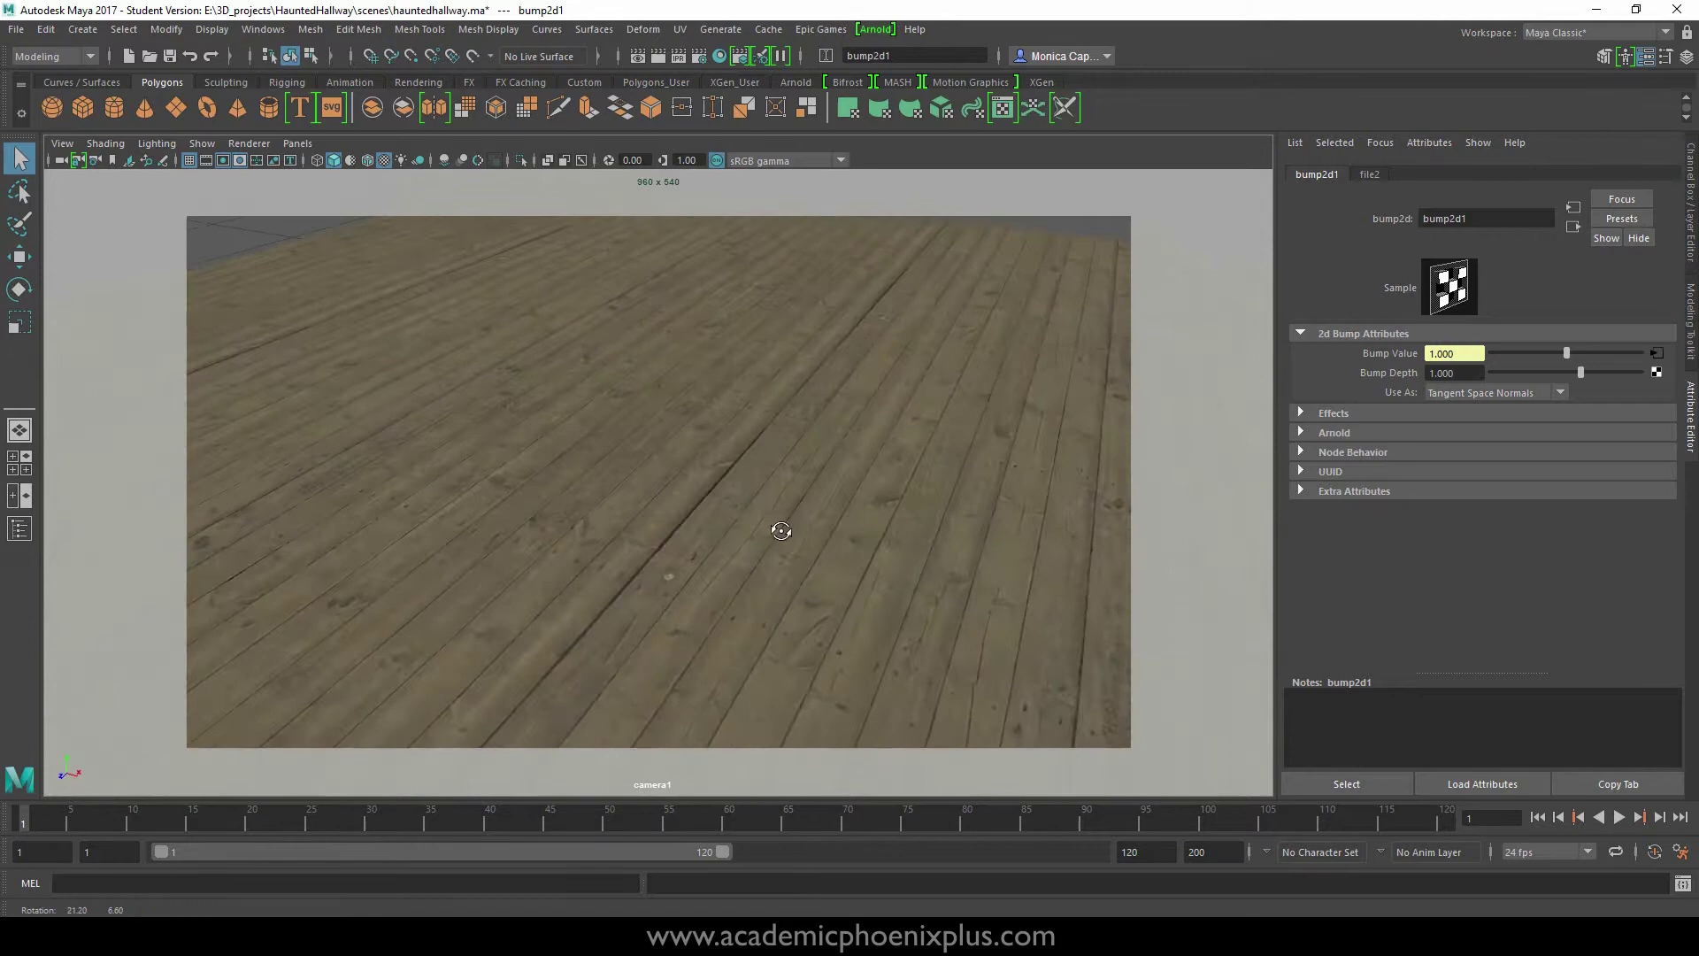
- Try Object Space Normals on the bump2d1 node, compare the floor's shading, and restore Tangent Space Normals
{"action": "left_click", "coordinate": [1468, 392]}
{"action": "left_click", "coordinate": [1467, 449]}
{"action": "left_click_drag", "start_coordinate": [1106, 557], "coordinate": [986, 549], "text": "alt"}
{"action": "left_click", "coordinate": [1489, 393]}
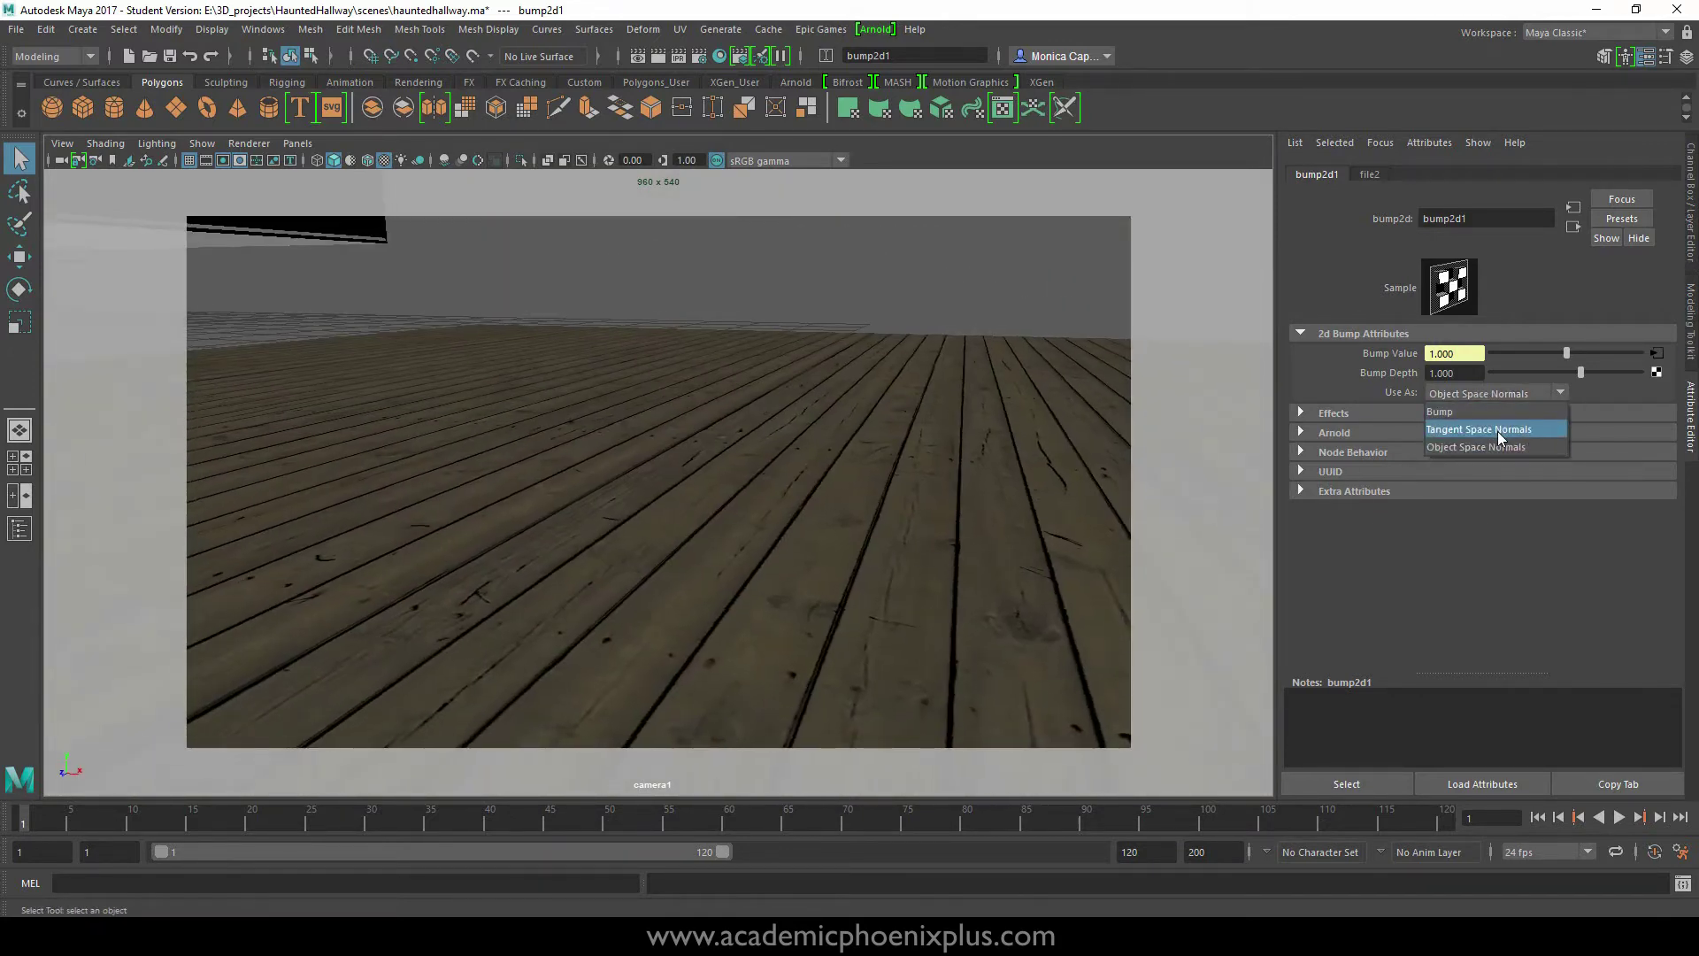
{"action": "left_click", "coordinate": [1497, 430]}
{"action": "left_click_drag", "start_coordinate": [993, 456], "coordinate": [810, 456], "text": "alt"}
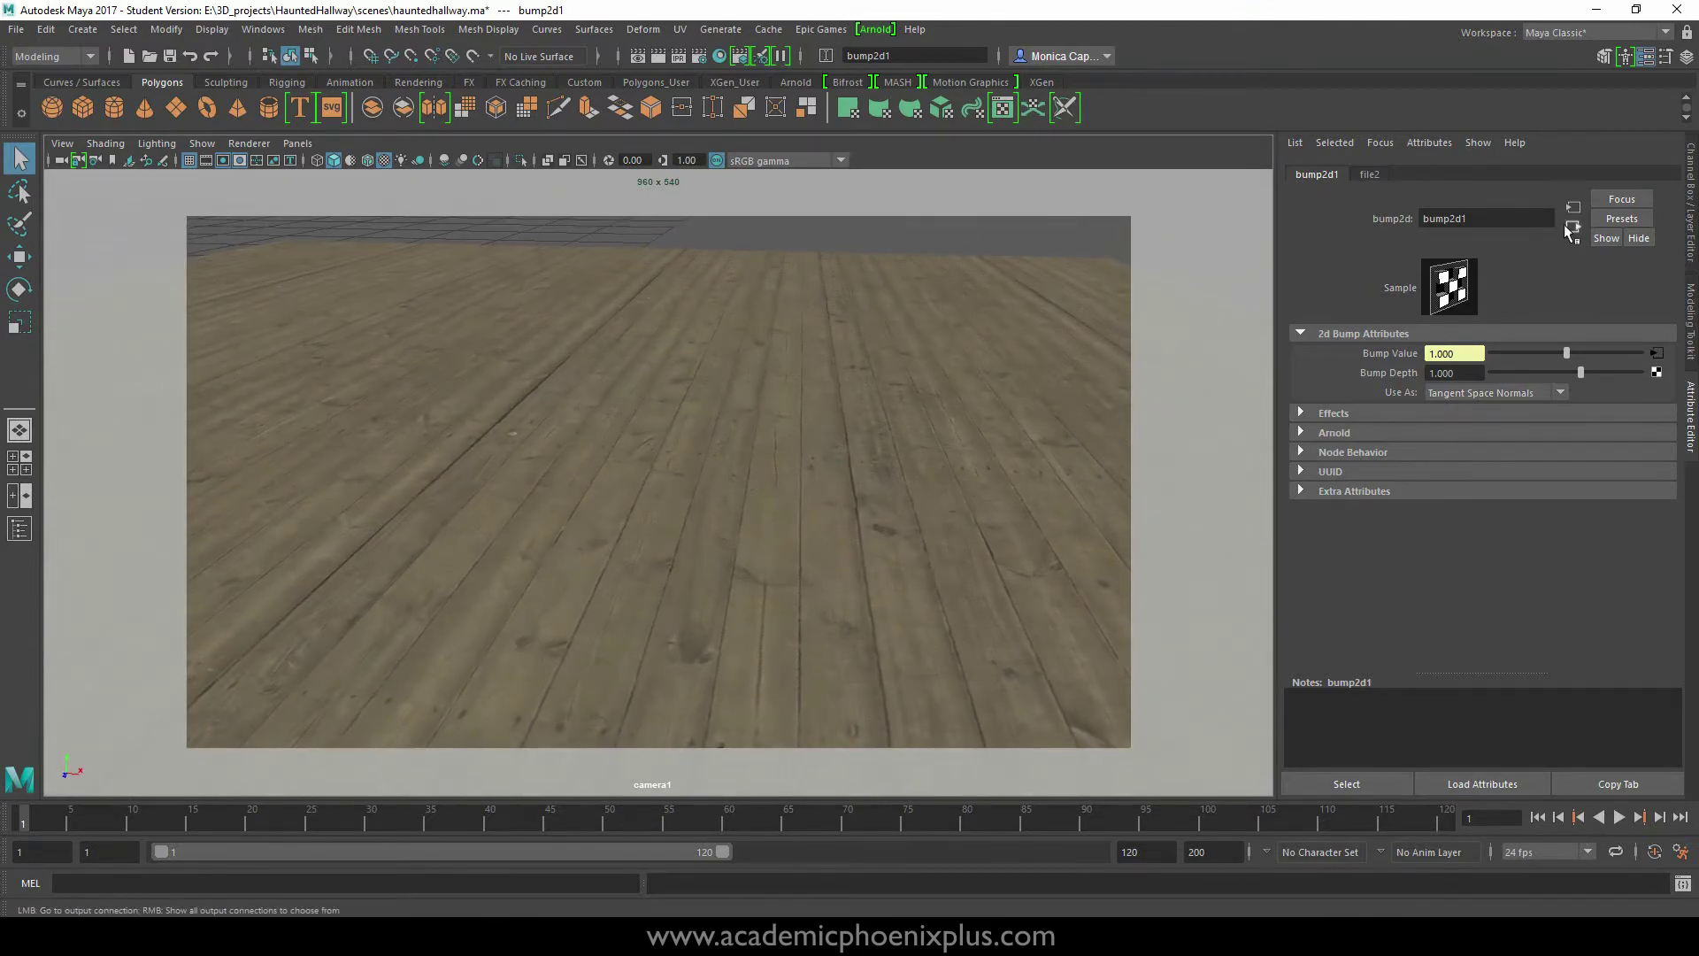
- Check the floor plane's aiStandard1 attributes, deselect the plane, and look over the planks from farther away
{"action": "left_click", "coordinate": [845, 458]}
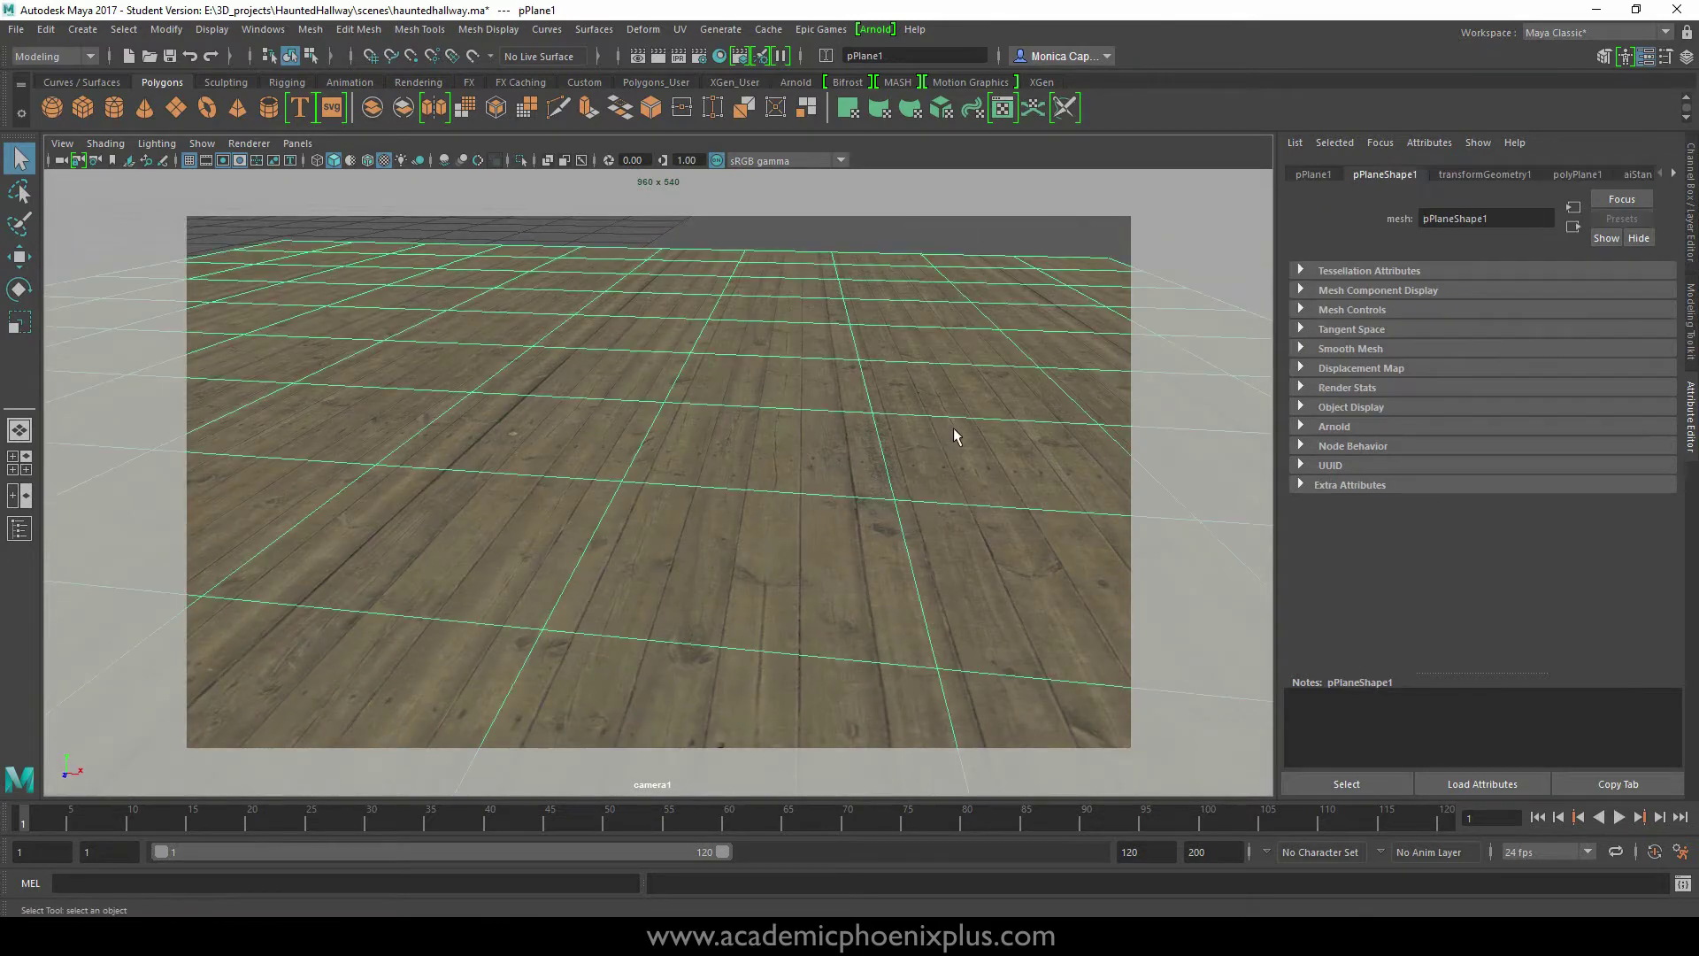
{"action": "left_click", "coordinate": [1673, 175]}
{"action": "left_click", "coordinate": [1614, 174]}
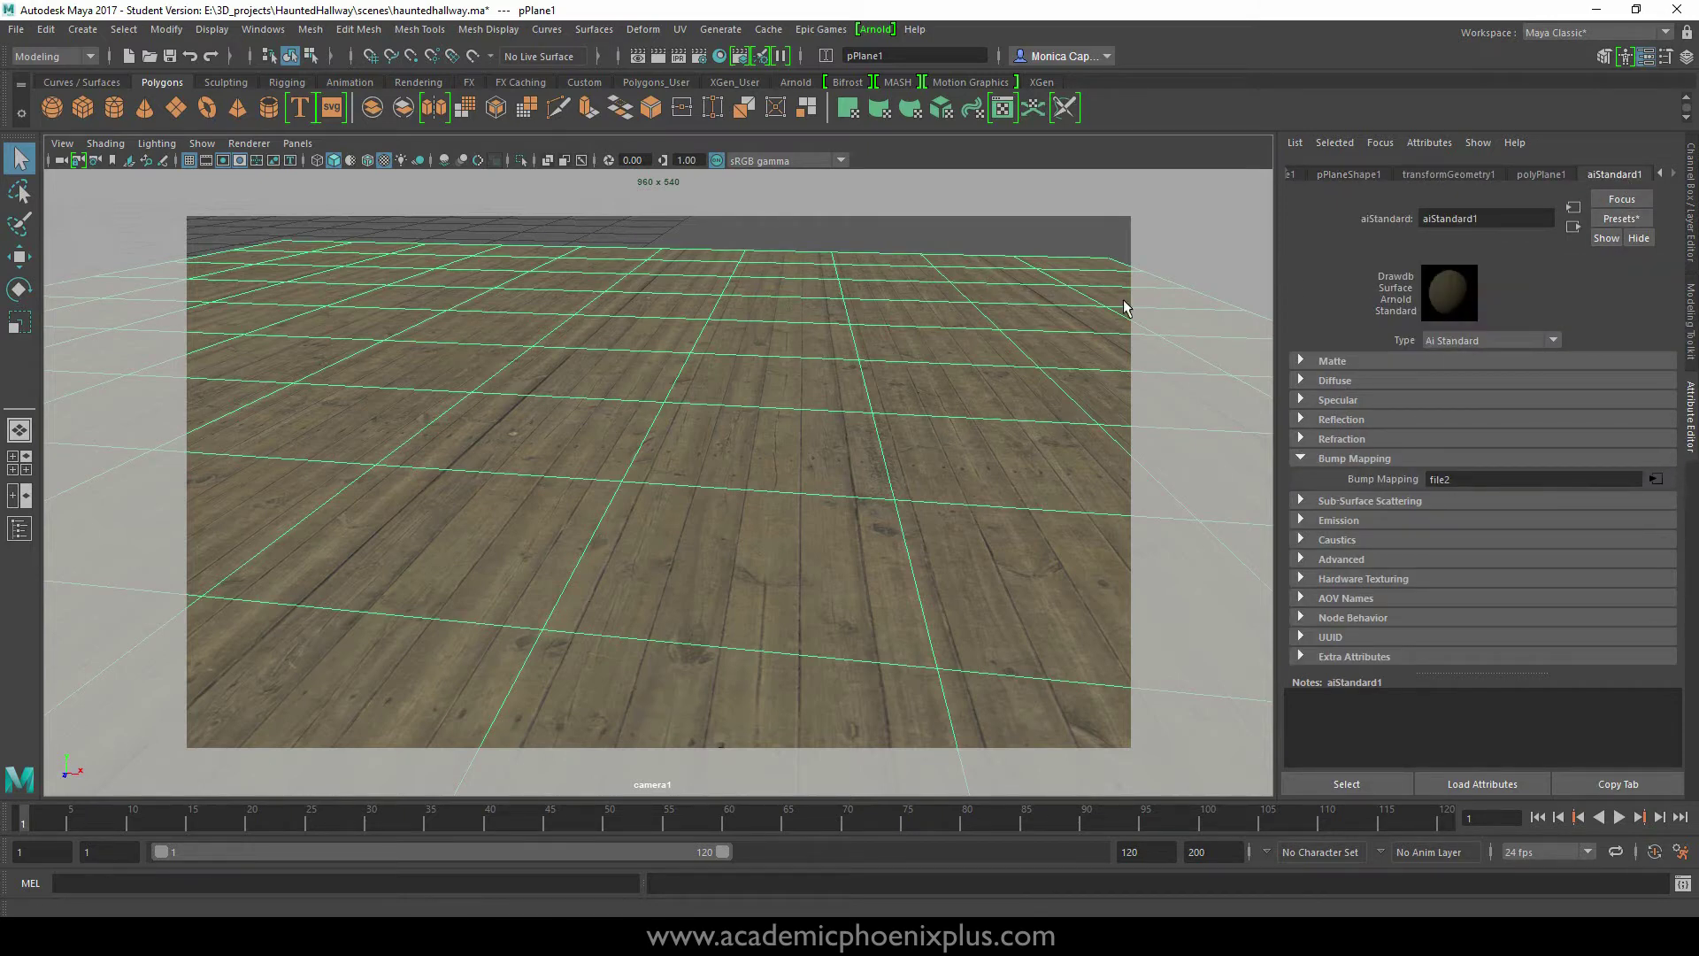
{"action": "left_click", "coordinate": [902, 236]}
{"action": "scroll", "coordinate": [865, 345], "scroll_direction": "down", "scroll_amount": 3}
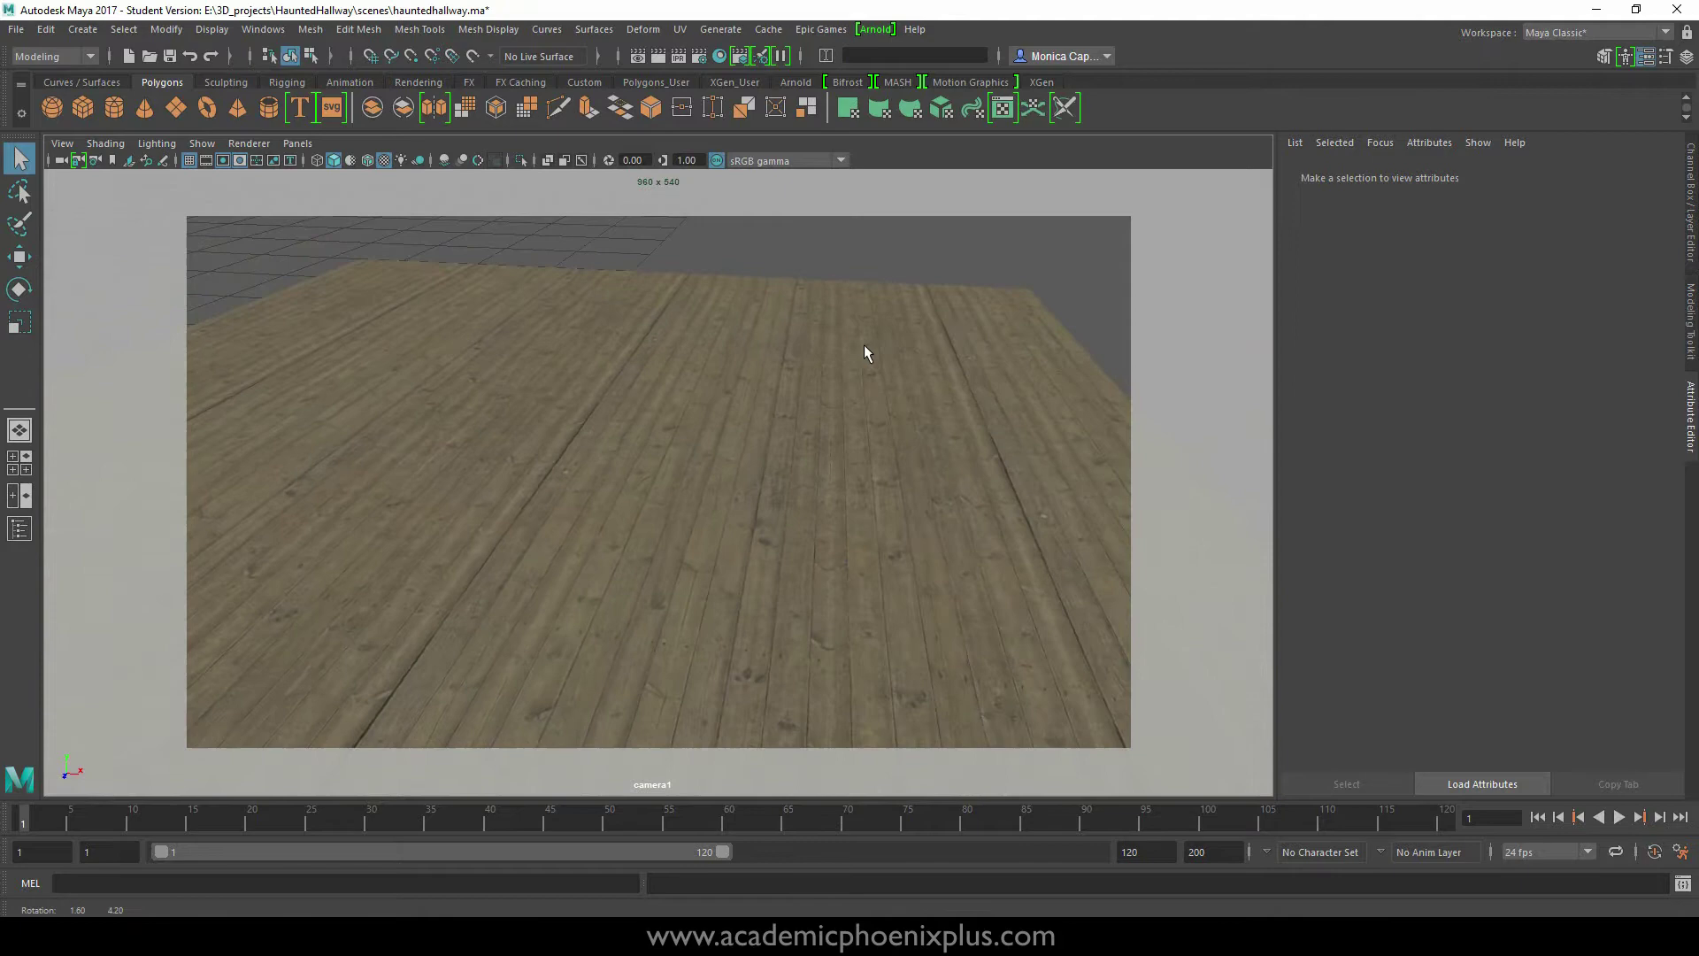
{"action": "scroll", "coordinate": [864, 345], "scroll_direction": "down", "scroll_amount": 3}
- Open the Hypershade and graph the node network of the aiStandard1 material
{"action": "left_click", "coordinate": [720, 56]}
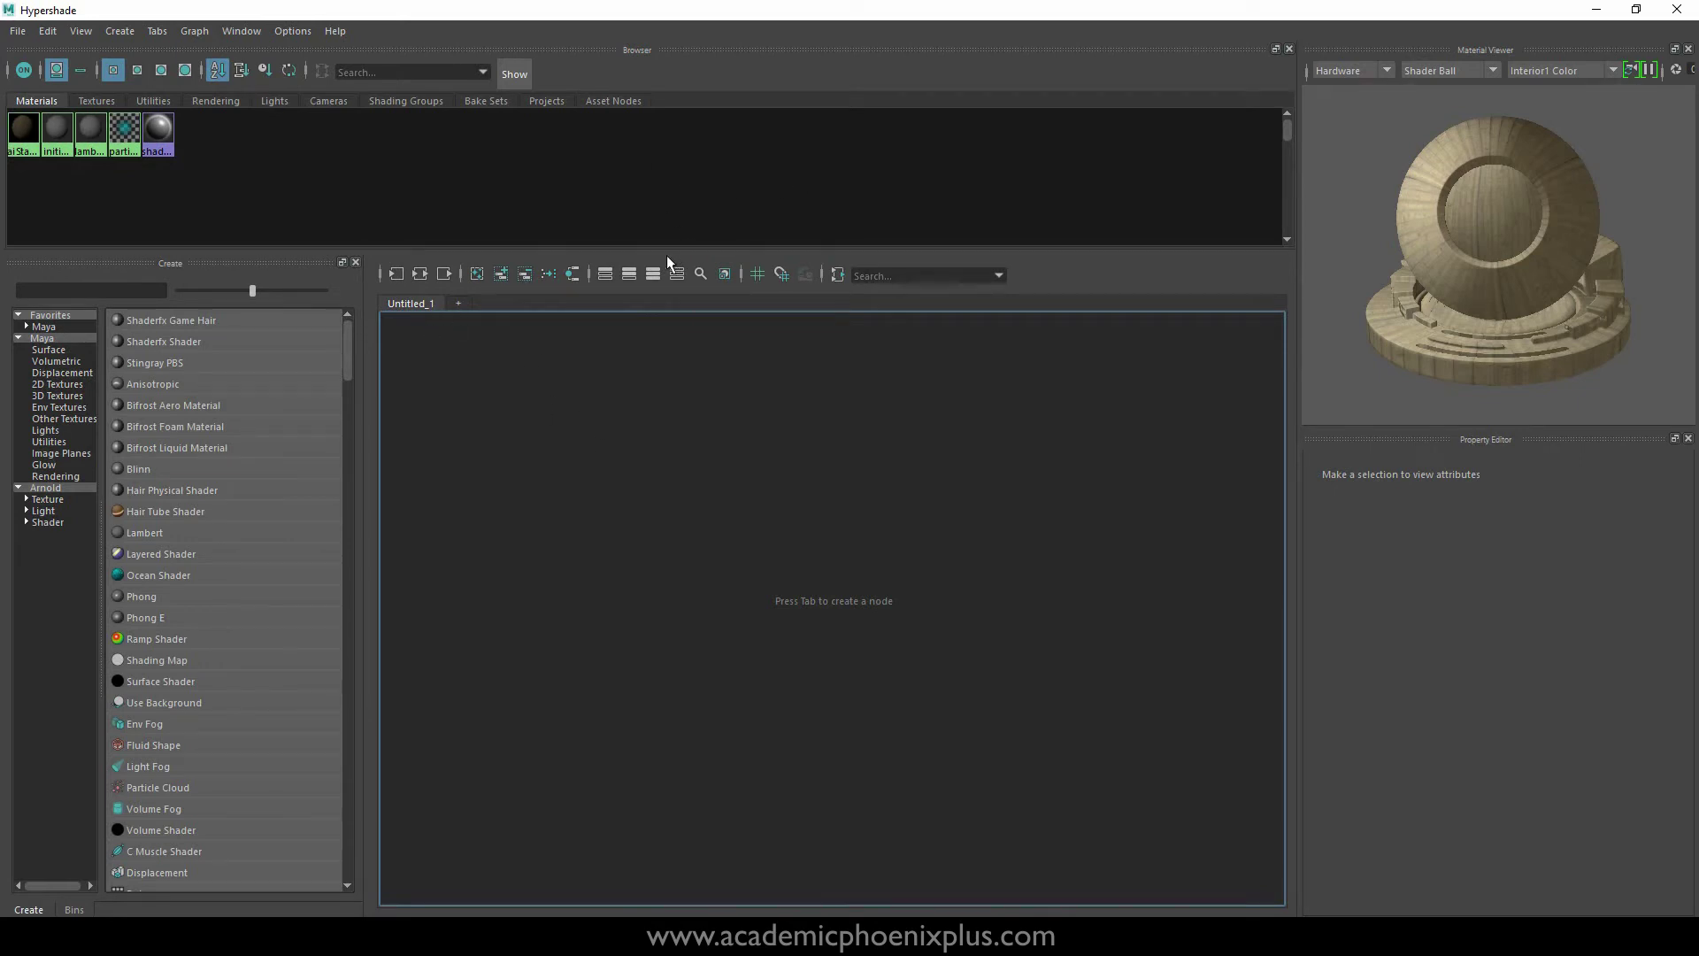
{"action": "left_click", "coordinate": [28, 151]}
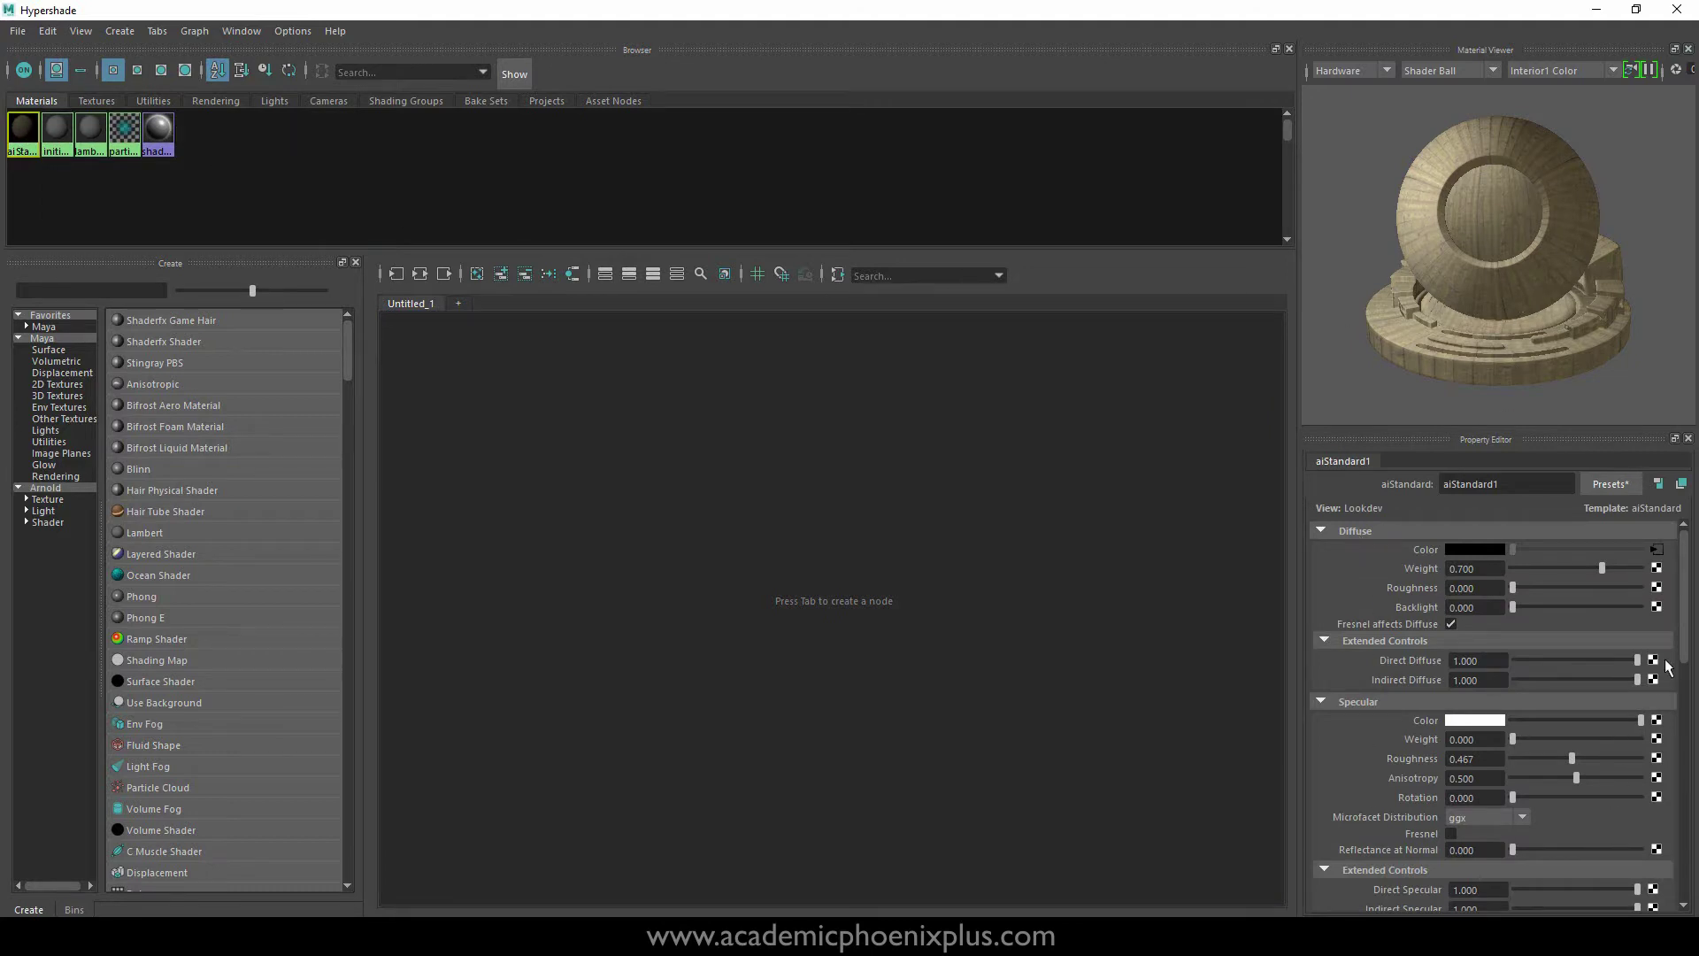
{"action": "mouse_move", "coordinate": [1682, 626]}
{"action": "left_mouse_down"}
{"action": "mouse_move", "coordinate": [1688, 701]}
{"action": "mouse_move", "coordinate": [1681, 606]}
{"action": "left_mouse_up"}
{"action": "scroll", "coordinate": [1682, 573], "scroll_direction": "down", "scroll_amount": 1}
{"action": "mouse_move", "coordinate": [1681, 573]}
{"action": "left_mouse_down"}
{"action": "mouse_move", "coordinate": [1695, 801]}
{"action": "mouse_move", "coordinate": [1681, 680]}
{"action": "mouse_move", "coordinate": [1697, 544]}
{"action": "left_mouse_up"}
{"action": "right_click", "coordinate": [29, 138]}
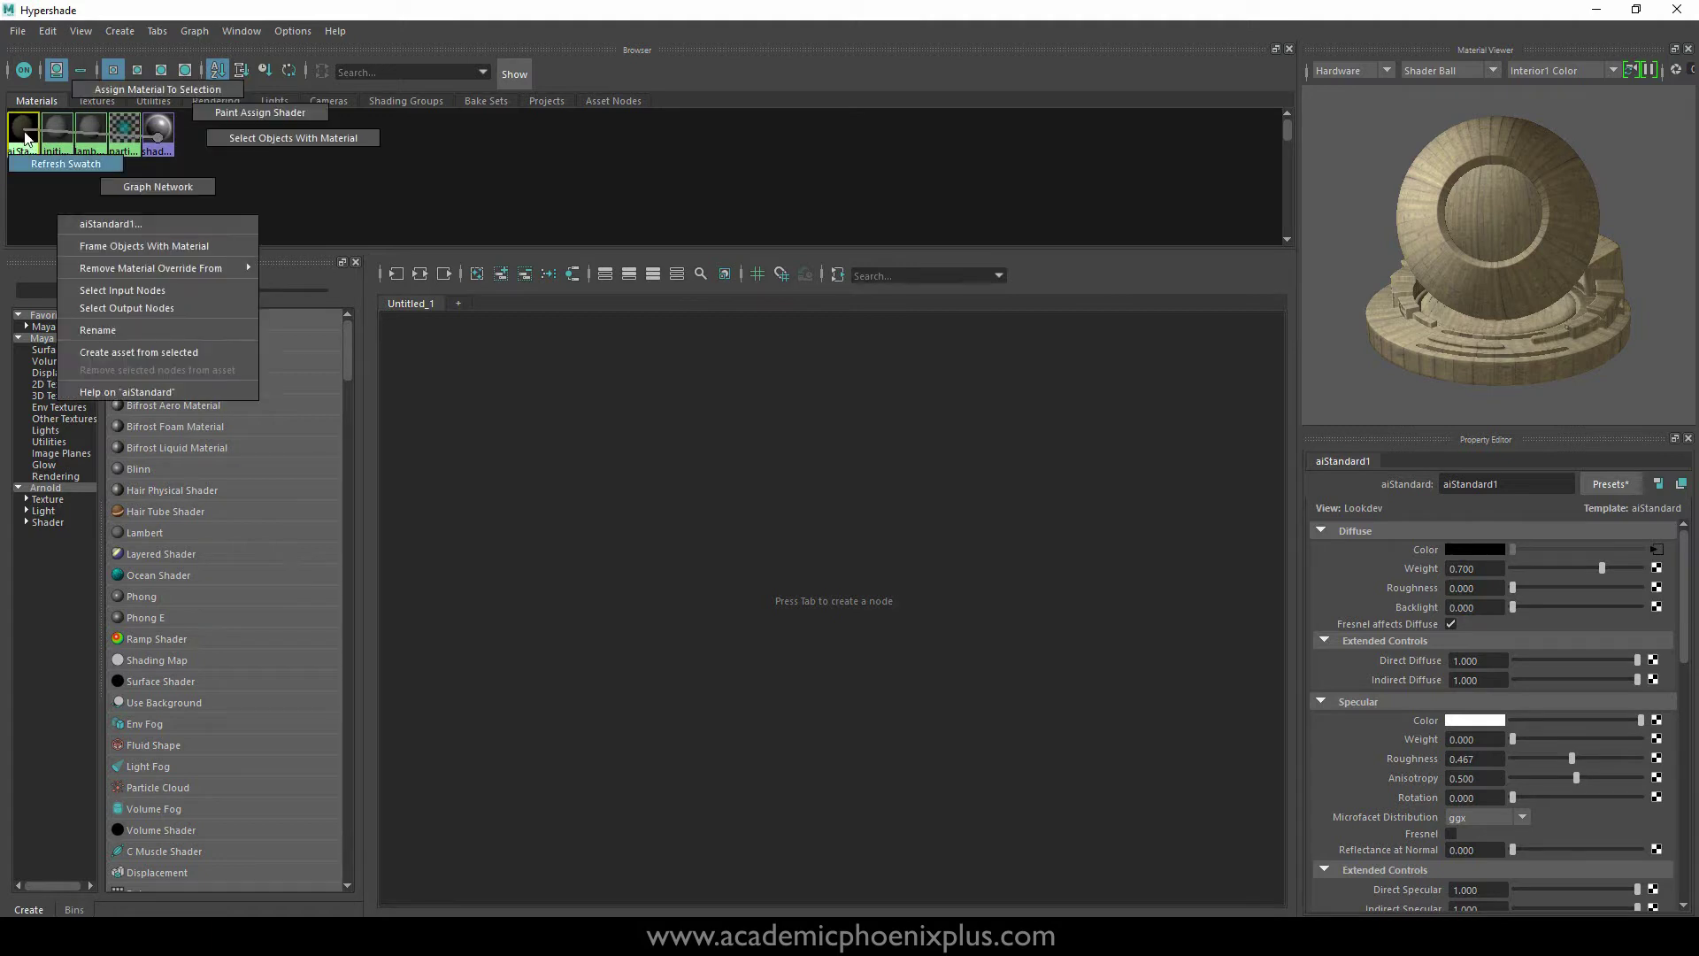
{"action": "right_click_drag", "start_coordinate": [29, 139], "coordinate": [188, 184]}
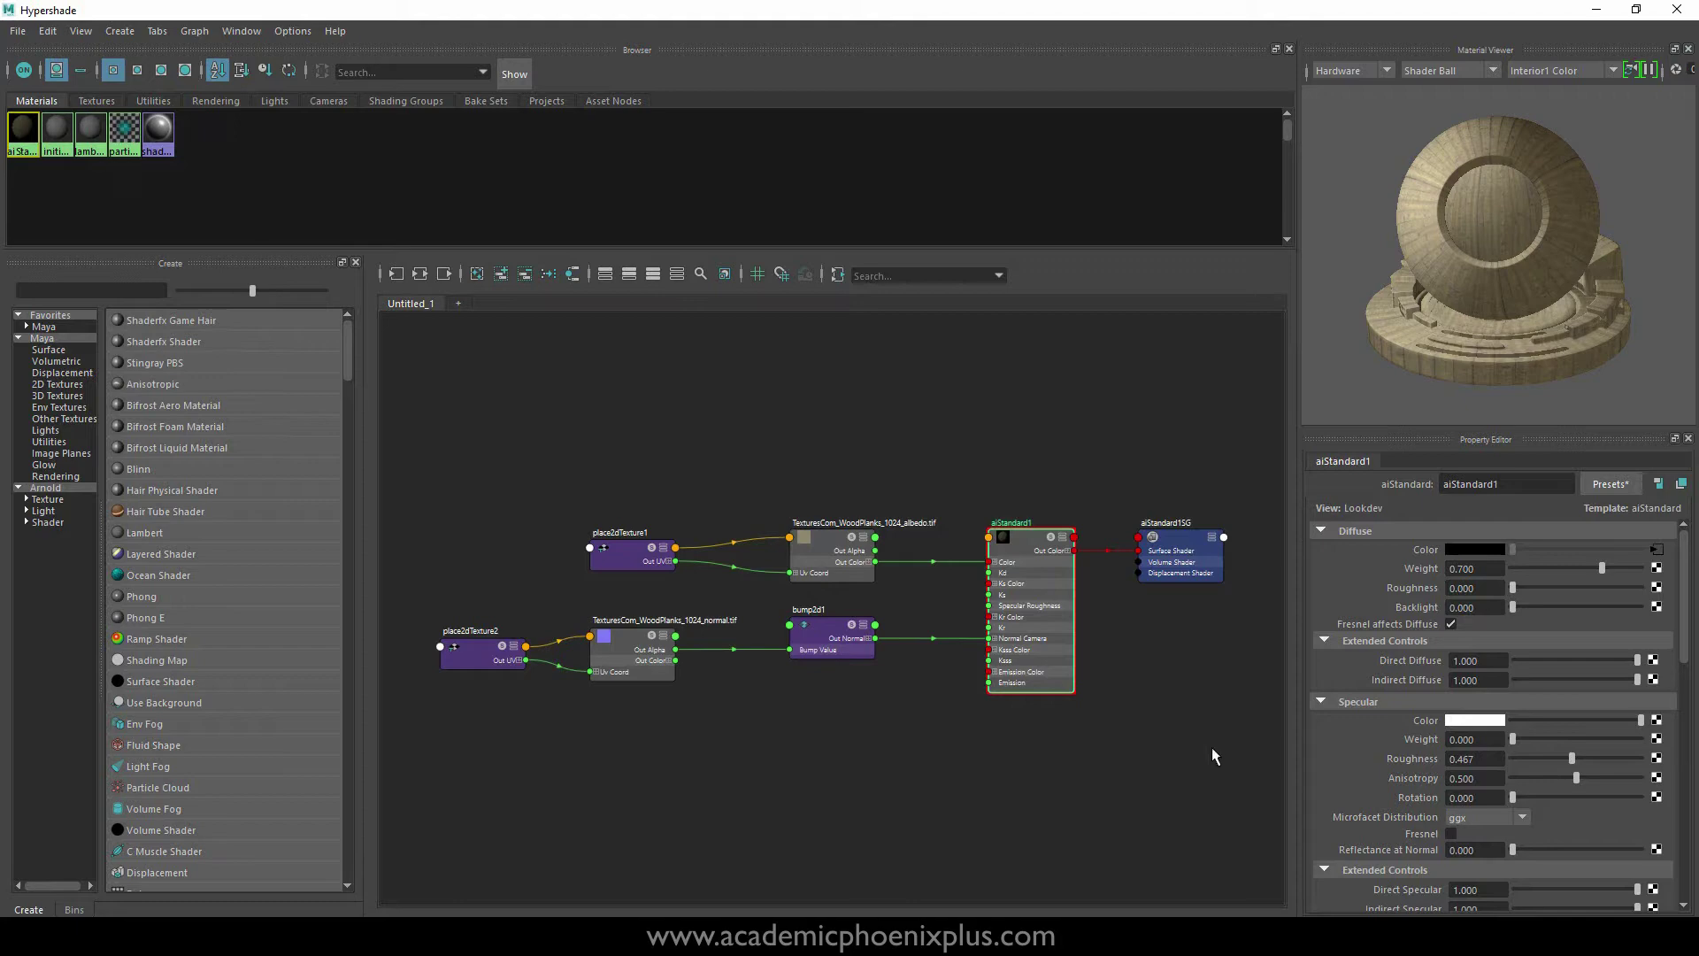
- Rename the aiStandard1 material to woodFloor_texture
{"action": "left_click", "coordinate": [1192, 637]}
{"action": "right_click_drag", "start_coordinate": [1017, 410], "coordinate": [1208, 481], "text": "alt"}
{"action": "middle_click_drag", "start_coordinate": [1048, 484], "coordinate": [848, 332], "text": "alt"}
{"action": "scroll", "coordinate": [1032, 409], "scroll_direction": "up", "scroll_amount": 2}
{"action": "middle_click_drag", "start_coordinate": [1031, 431], "coordinate": [1019, 356], "text": "alt"}
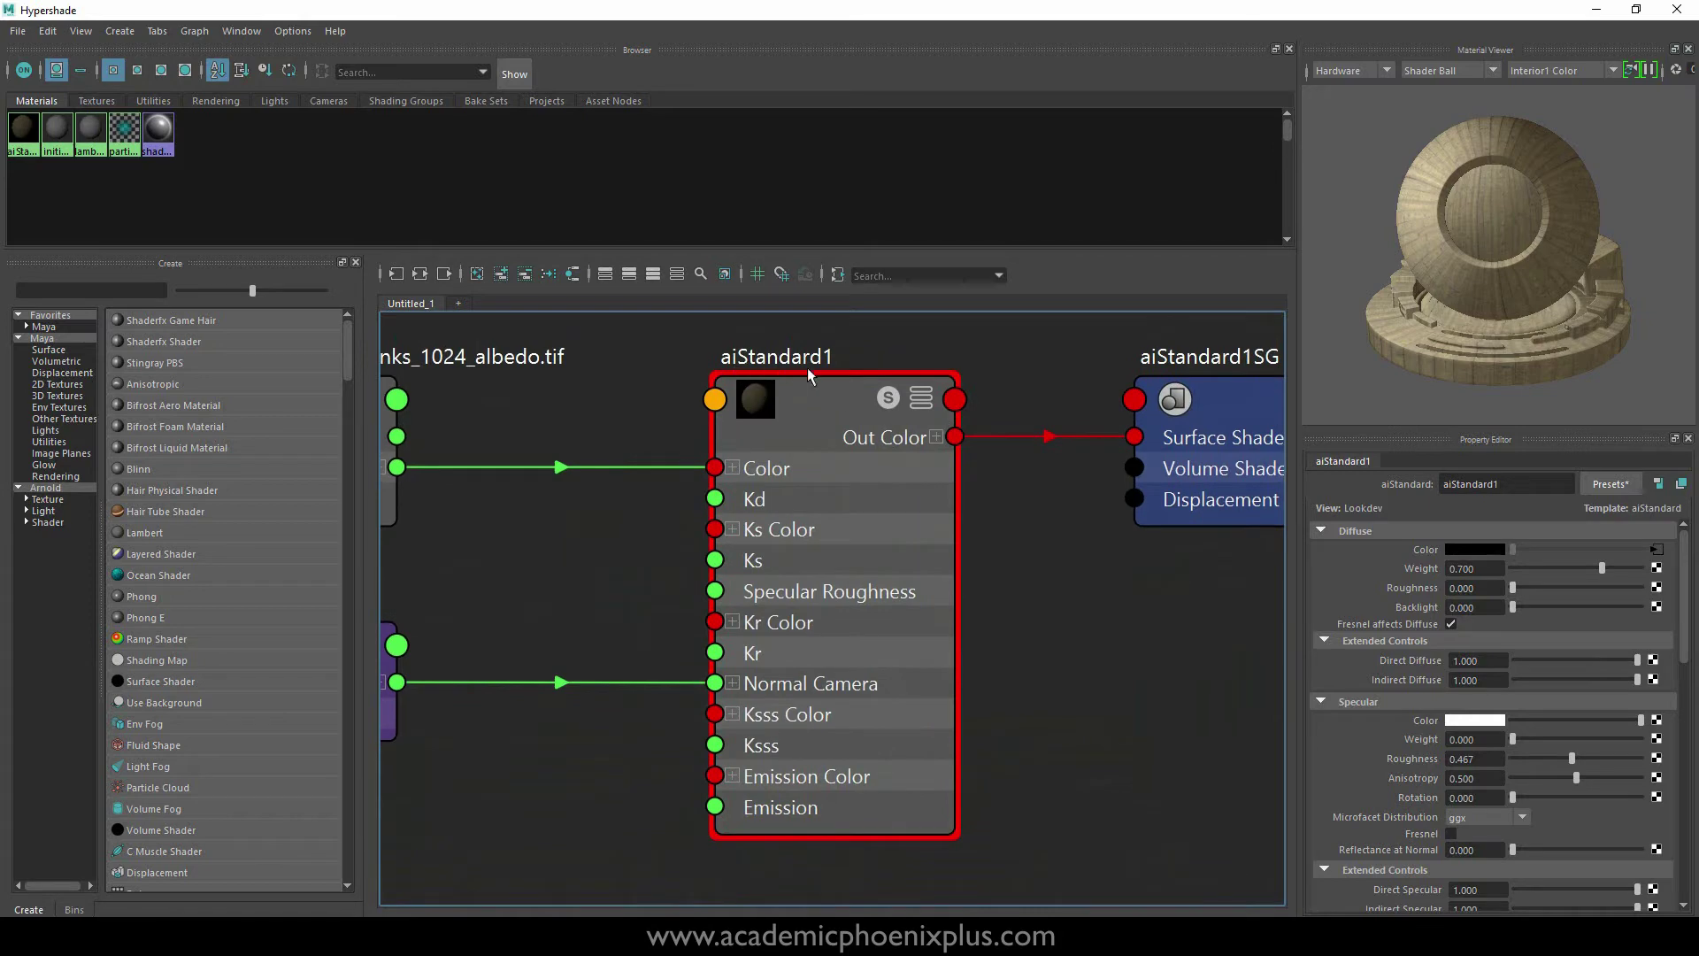
{"action": "left_click", "coordinate": [1526, 483]}
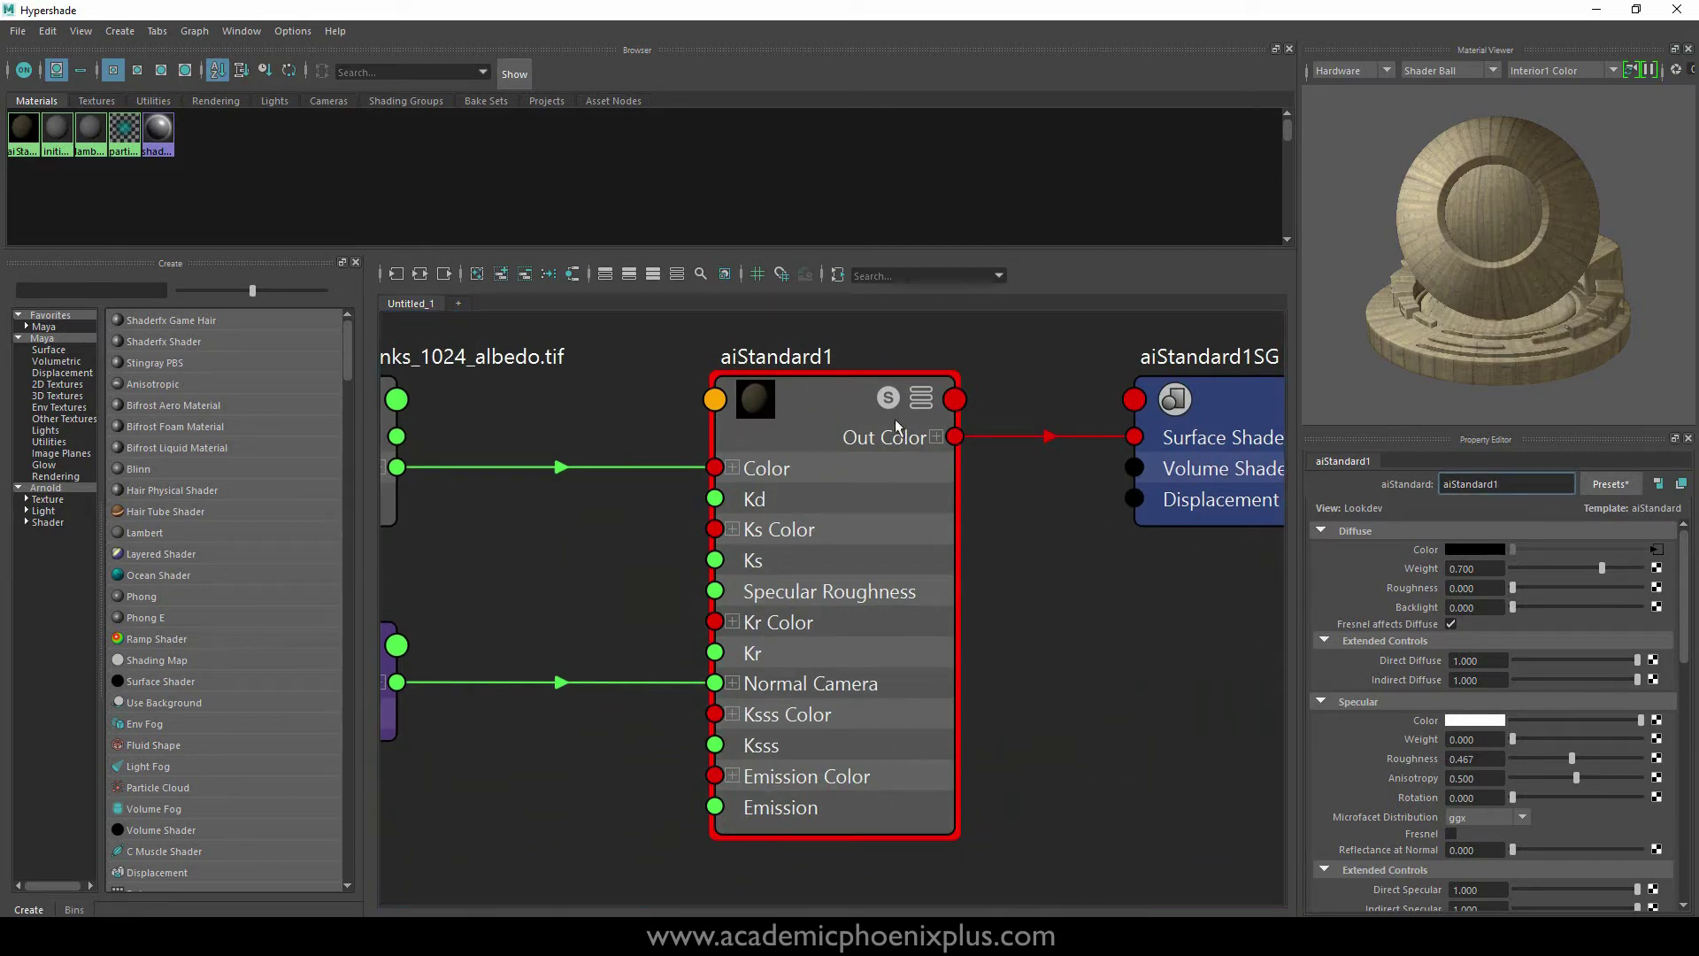
{"action": "scroll", "coordinate": [896, 427], "scroll_direction": "up", "scroll_amount": 1}
{"action": "double_click", "coordinate": [1523, 486]}
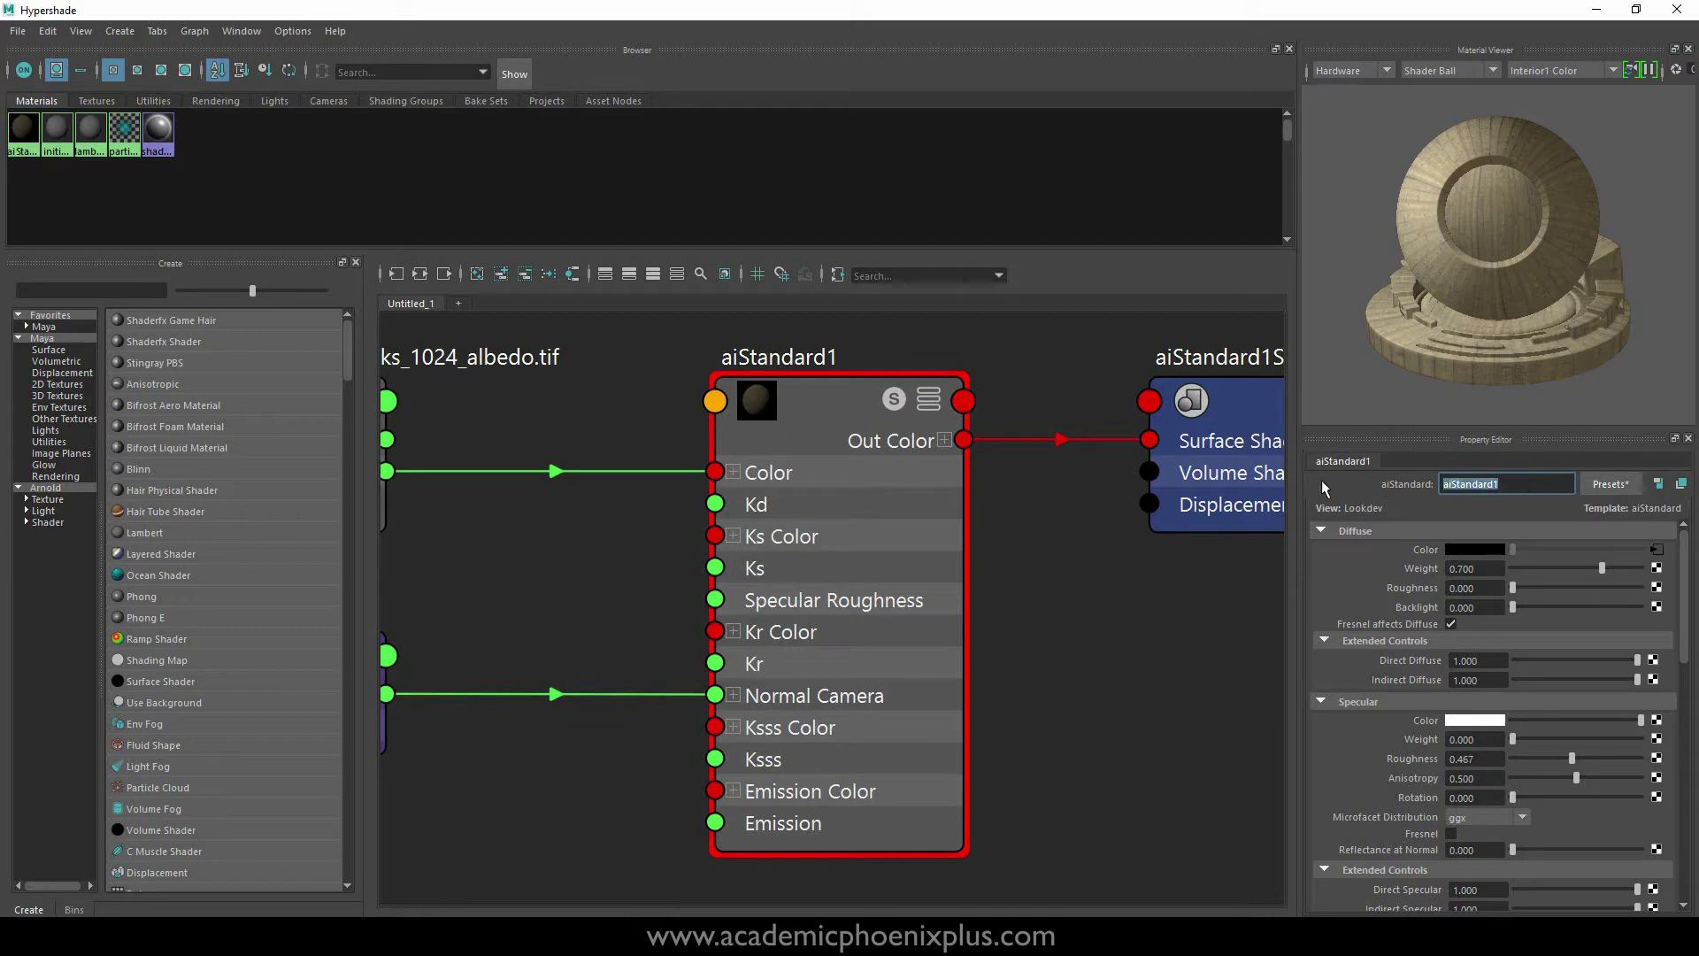
{"action": "type", "text": "woodFloor_texture"}
{"action": "key", "text": "Return"}
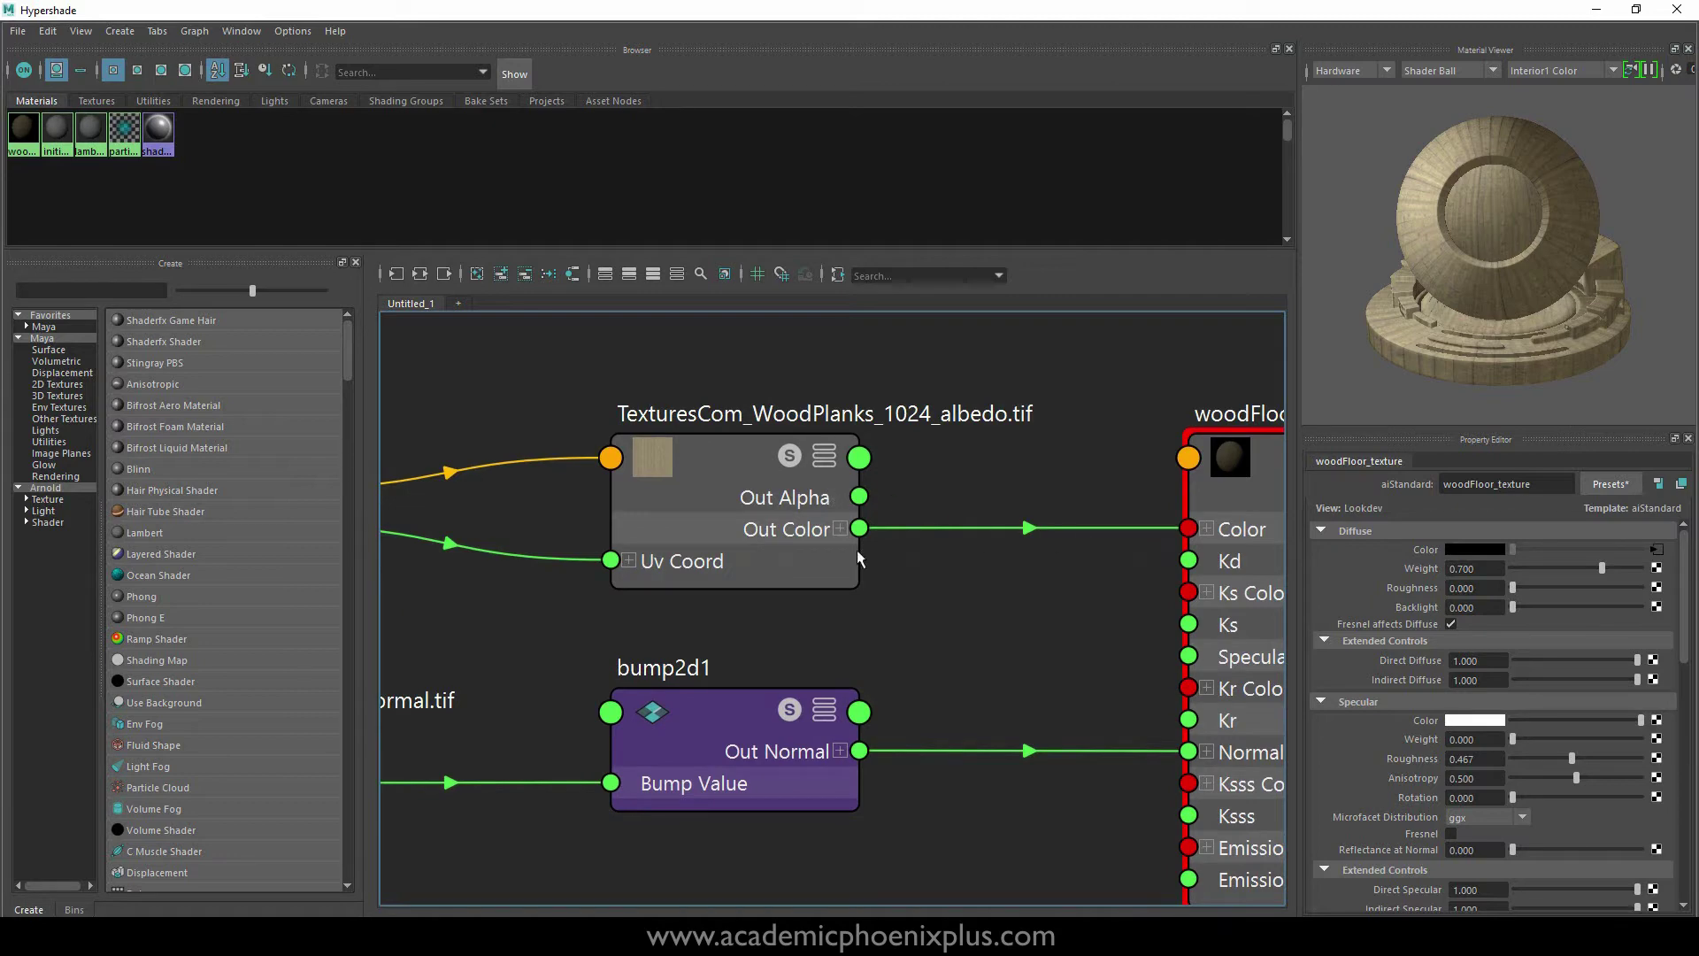
- Trace the albedo branch from place2dTexture1 through the albedo file node to the Color input of woodFloor_texture
{"action": "middle_click_drag", "start_coordinate": [591, 553], "coordinate": [865, 561], "text": "alt"}
{"action": "middle_click_drag", "start_coordinate": [761, 556], "coordinate": [976, 557], "text": "alt"}
{"action": "left_click", "coordinate": [606, 520]}
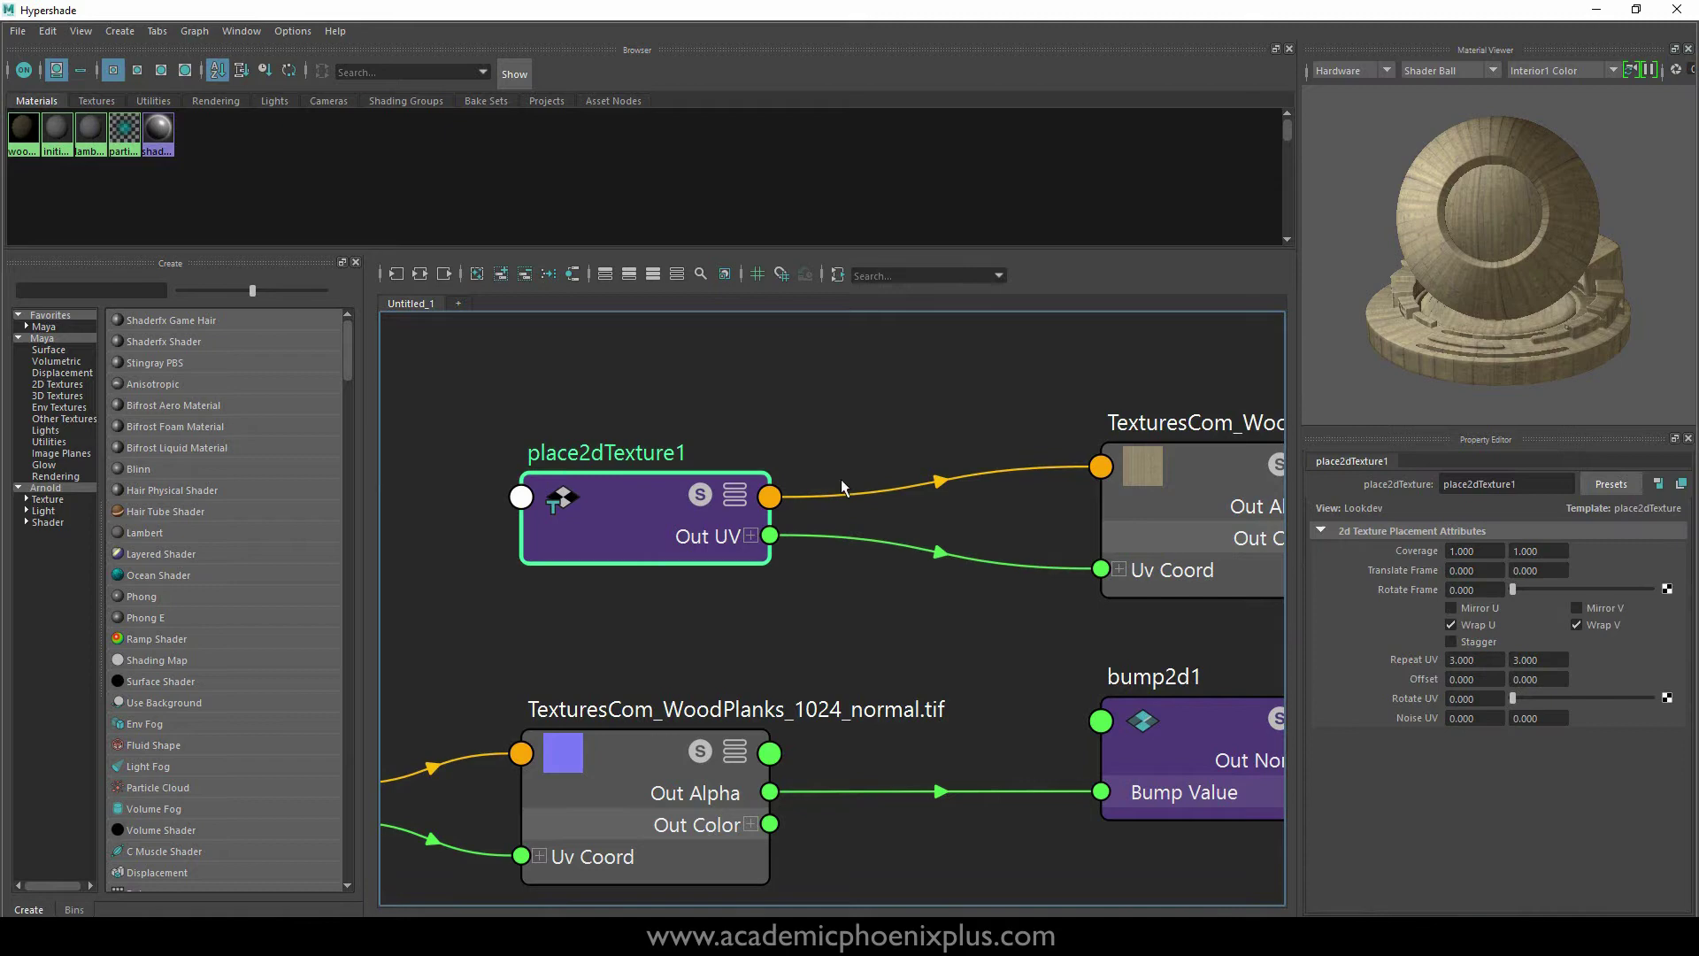
{"action": "left_click", "coordinate": [1181, 447]}
{"action": "middle_click_drag", "start_coordinate": [1181, 446], "coordinate": [810, 455], "text": "alt"}
{"action": "middle_click_drag", "start_coordinate": [1064, 475], "coordinate": [726, 504], "text": "alt"}
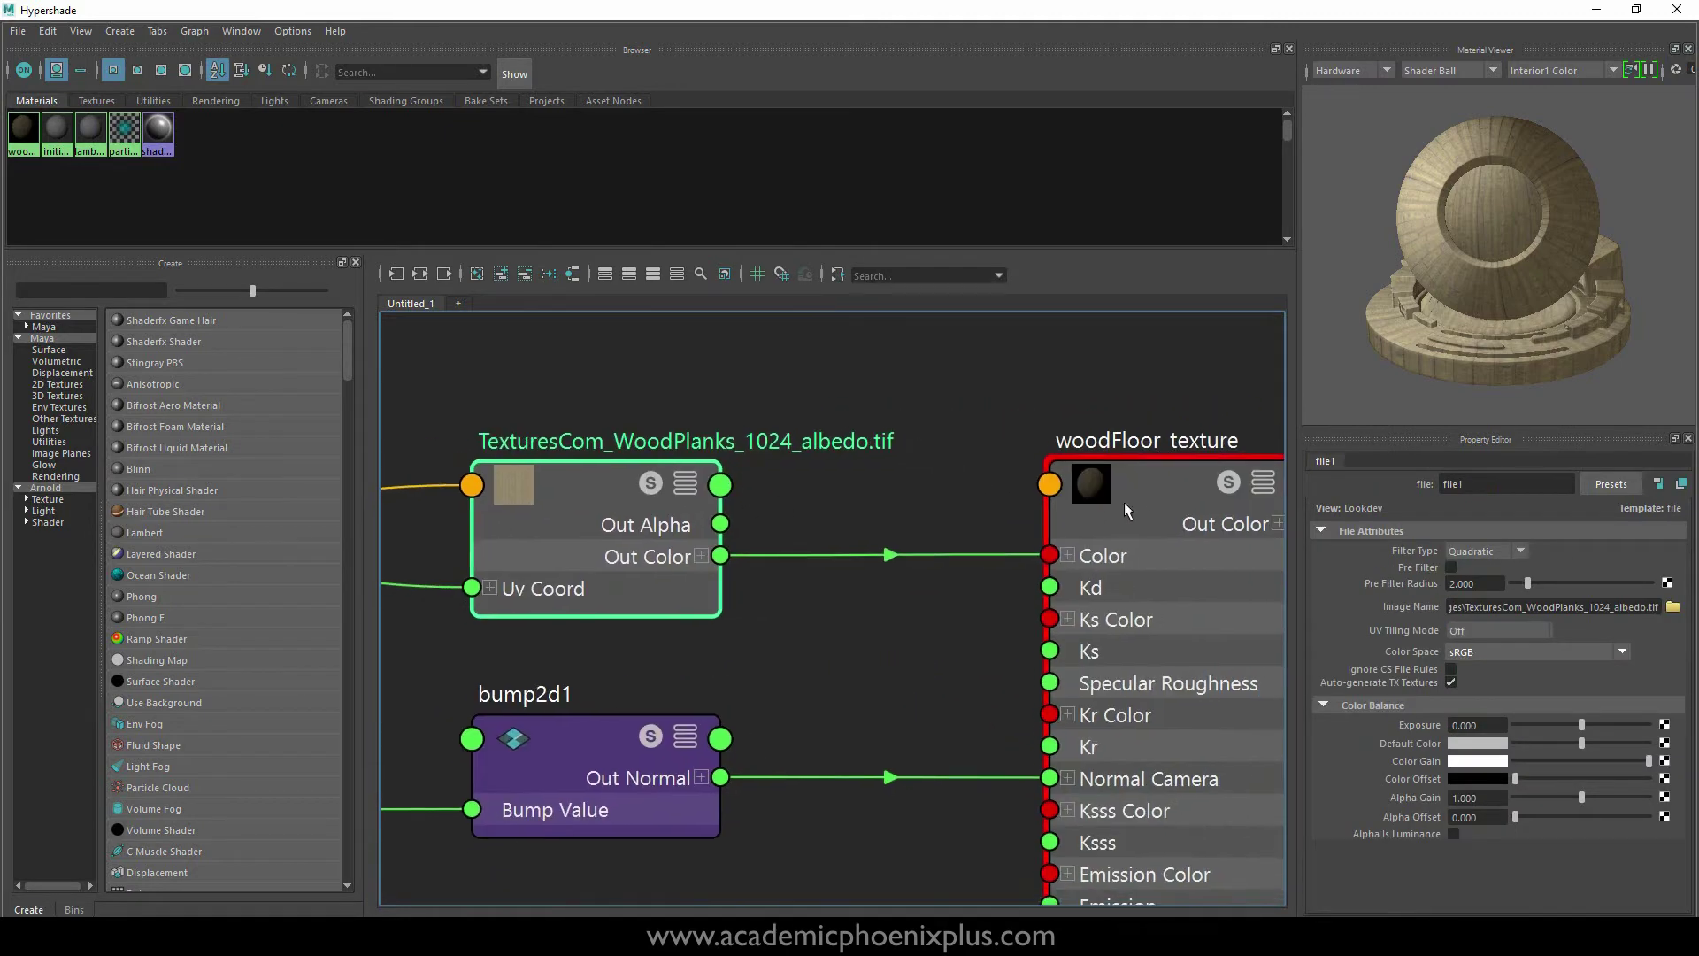
{"action": "left_click", "coordinate": [1124, 502]}
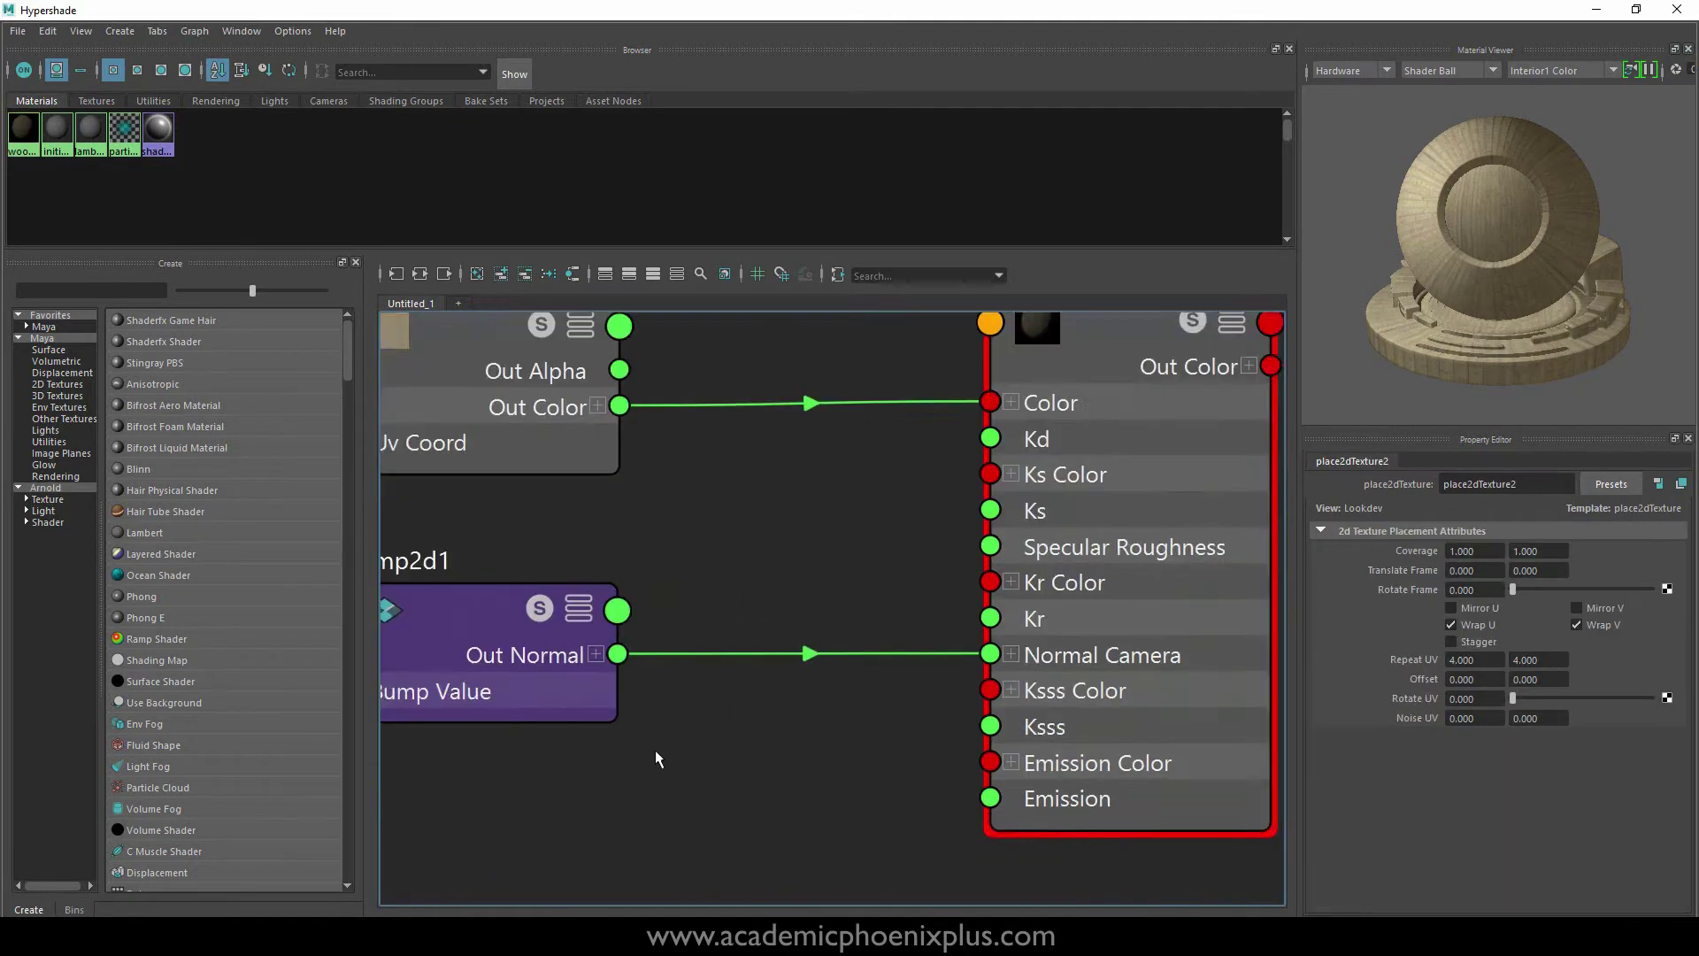
- Examine the normal map branch of the network and the attributes of its bump2d1 node
{"action": "middle_click_drag", "start_coordinate": [656, 752], "coordinate": [768, 737], "text": "alt"}
{"action": "middle_click_drag", "start_coordinate": [675, 700], "coordinate": [786, 719], "text": "alt"}
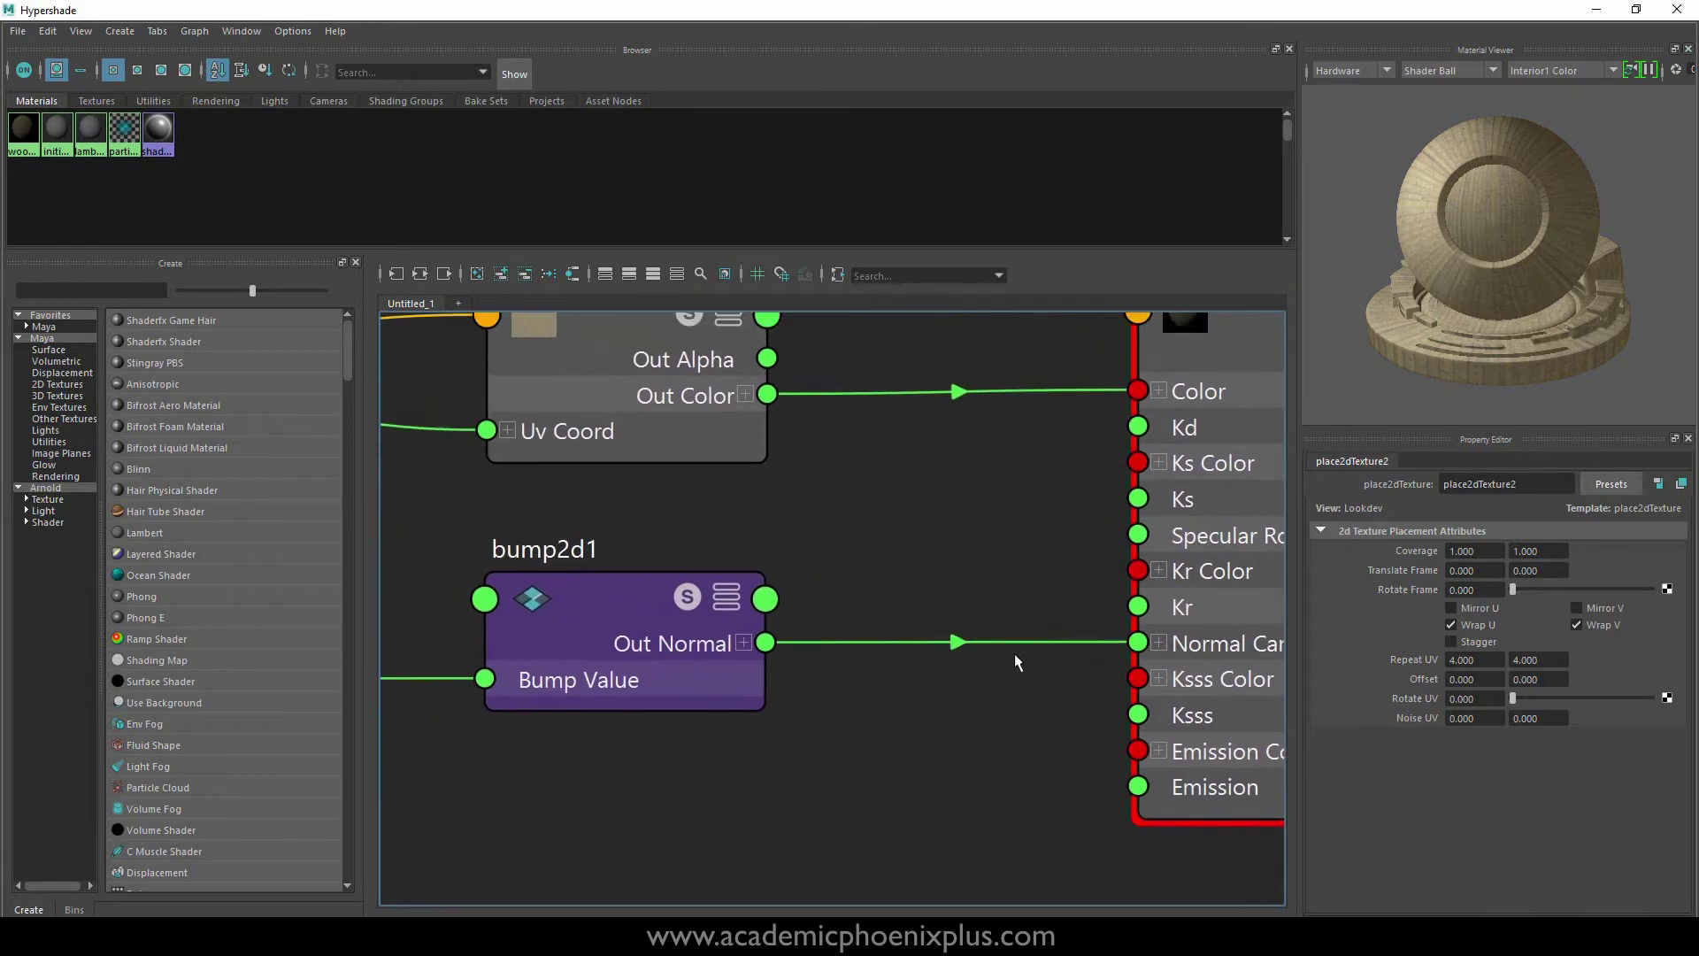
{"action": "left_click", "coordinate": [565, 656]}
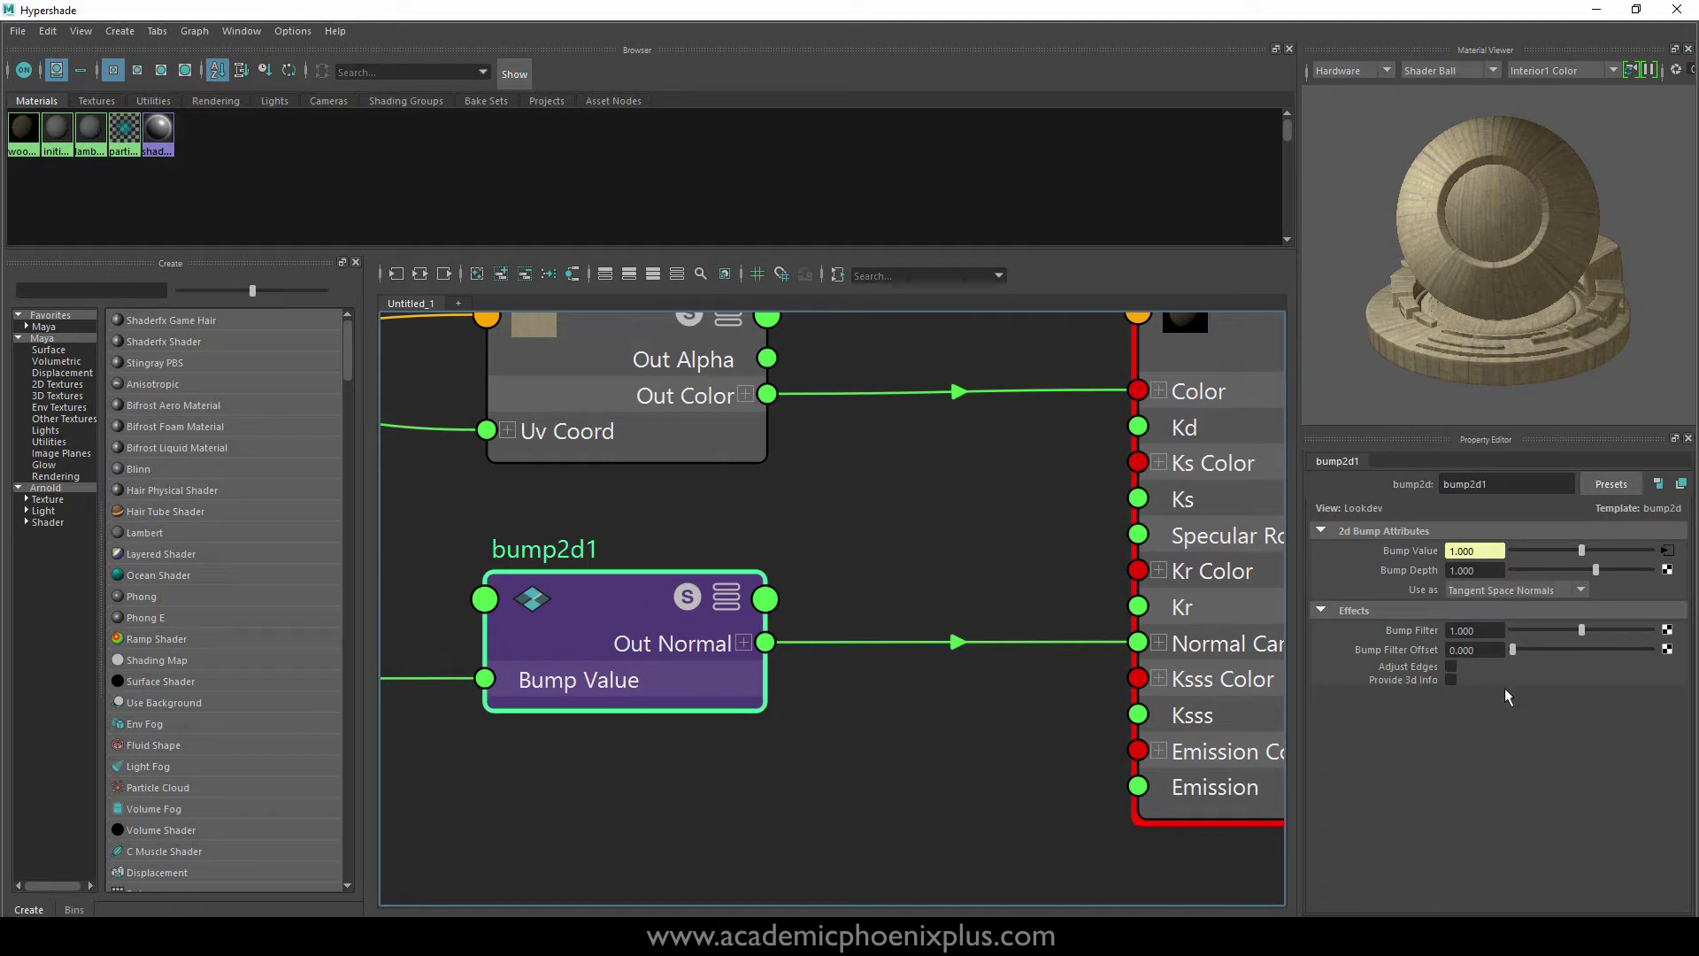
{"action": "middle_click_drag", "start_coordinate": [416, 739], "coordinate": [934, 679], "text": "alt"}
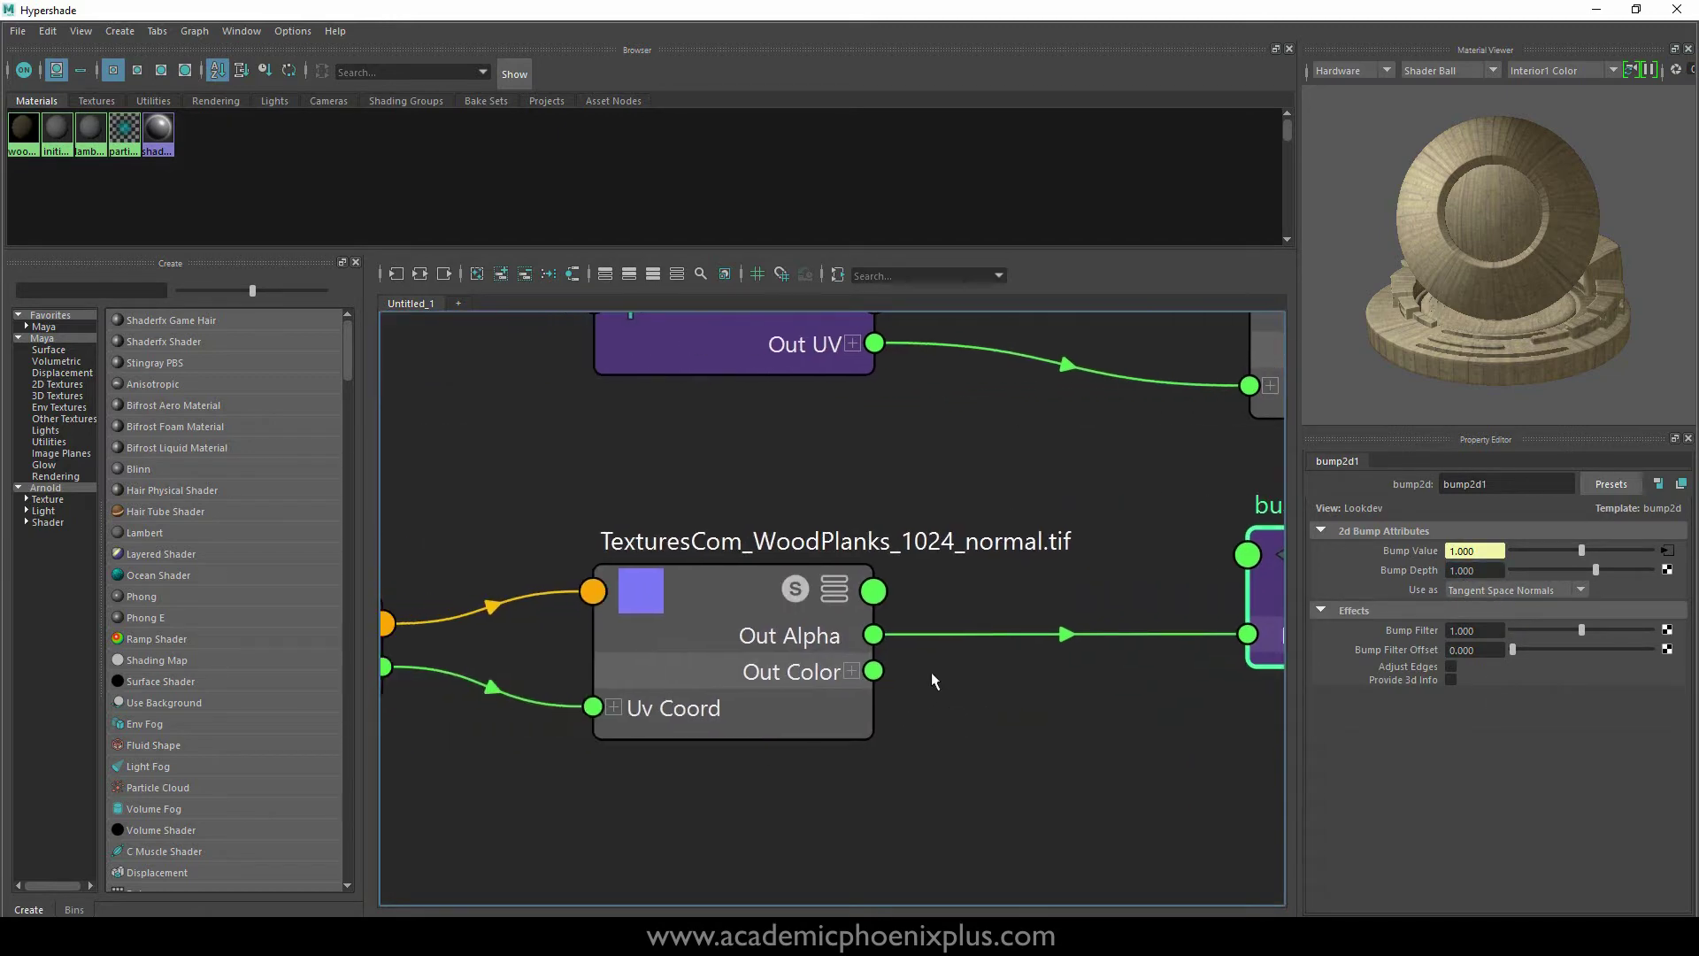
{"action": "middle_click_drag", "start_coordinate": [646, 679], "coordinate": [988, 692], "text": "alt"}
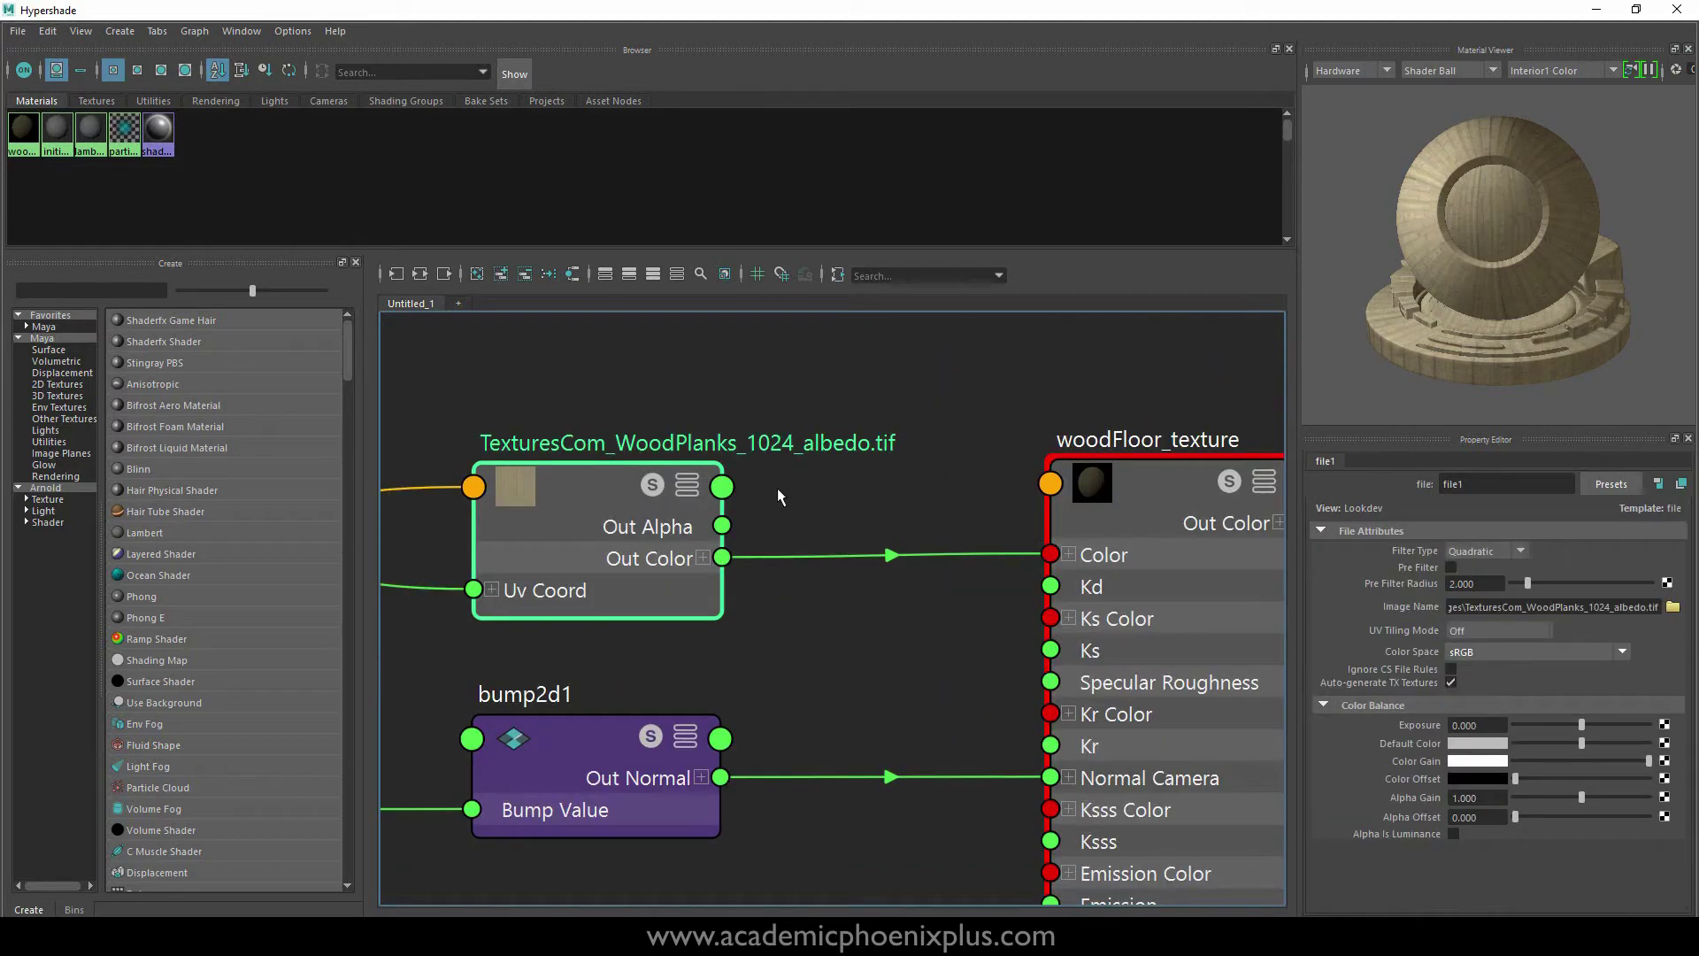
- Set the Repeat UV of the albedo texture's place2dTexture1 node to 4 and 4
{"action": "middle_click_drag", "start_coordinate": [448, 501], "coordinate": [1043, 531], "text": "alt"}
{"action": "left_click", "coordinate": [639, 563]}
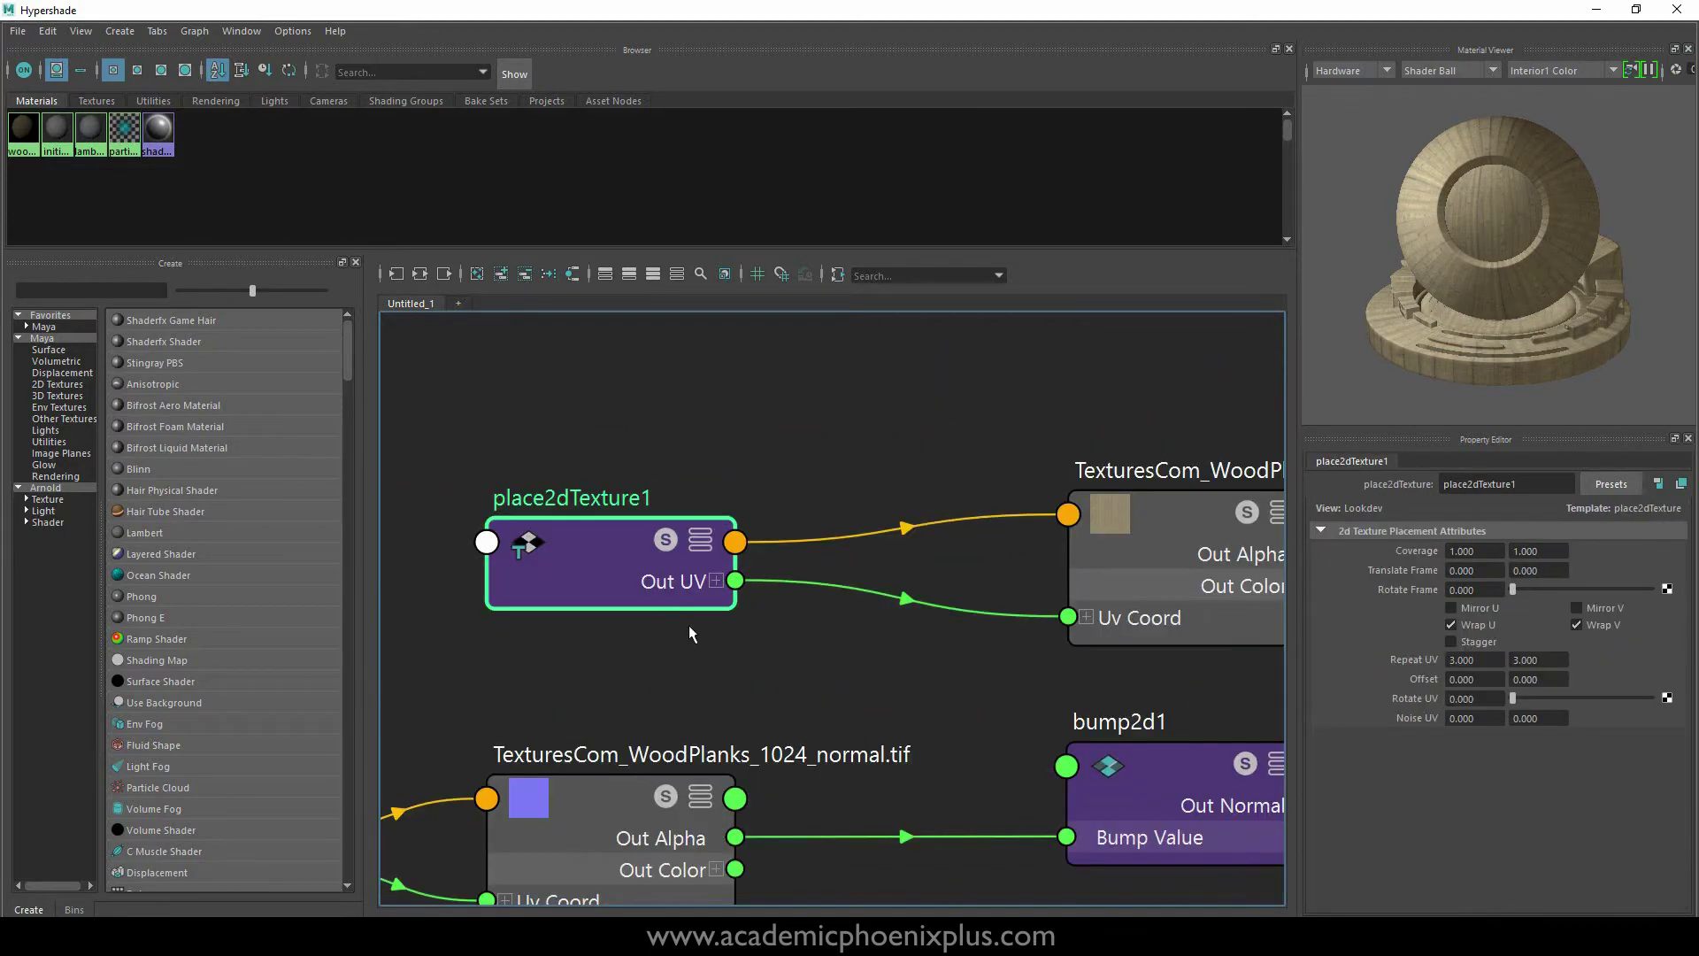
{"action": "left_click_drag", "start_coordinate": [591, 570], "coordinate": [592, 568]}
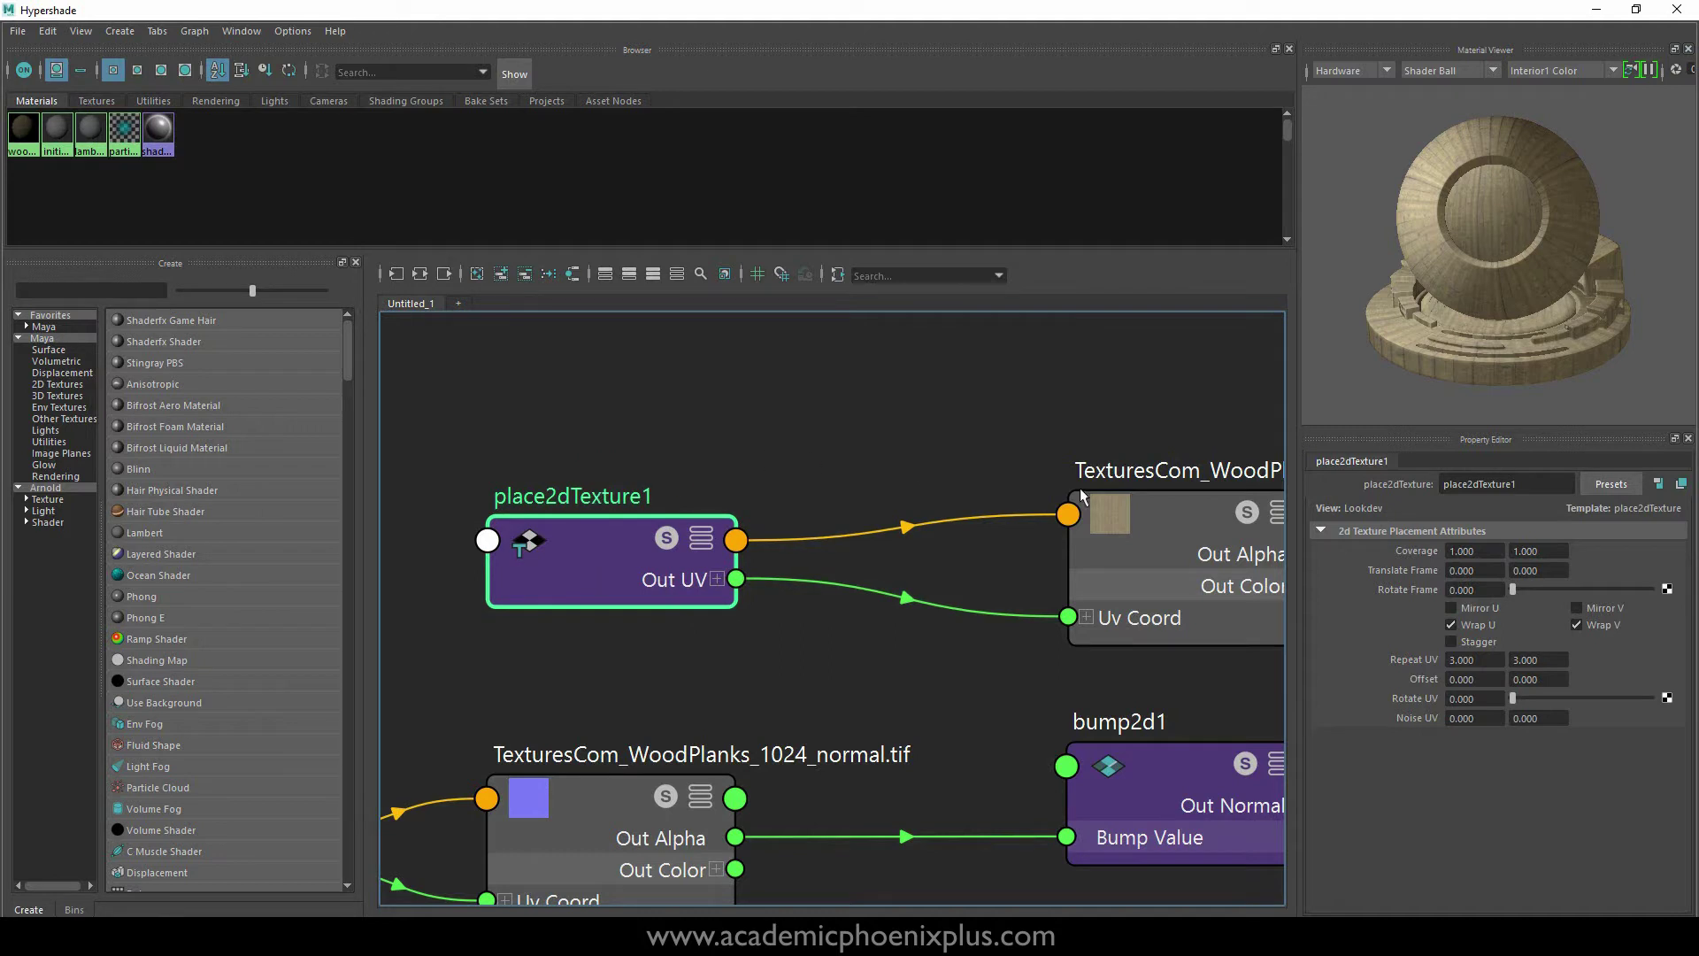
{"action": "left_click", "coordinate": [1489, 660]}
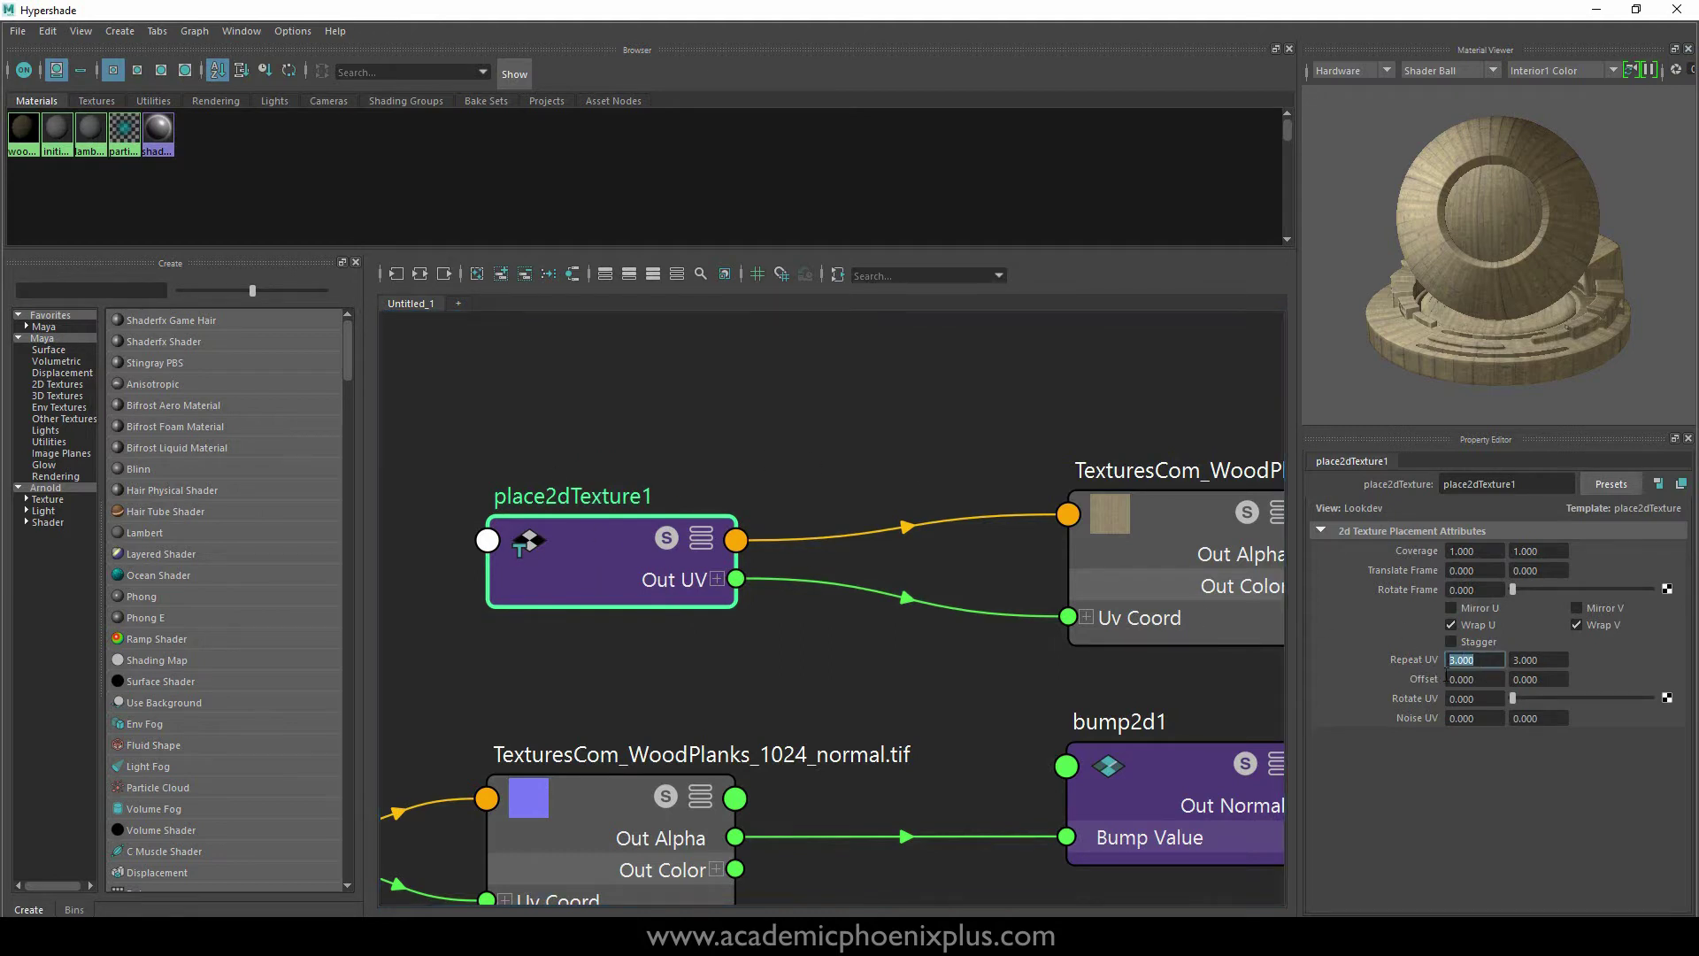
{"action": "type", "text": "4"}
{"action": "left_click", "coordinate": [1550, 660]}
{"action": "double_click", "coordinate": [1550, 660]}
{"action": "type", "text": "4"}
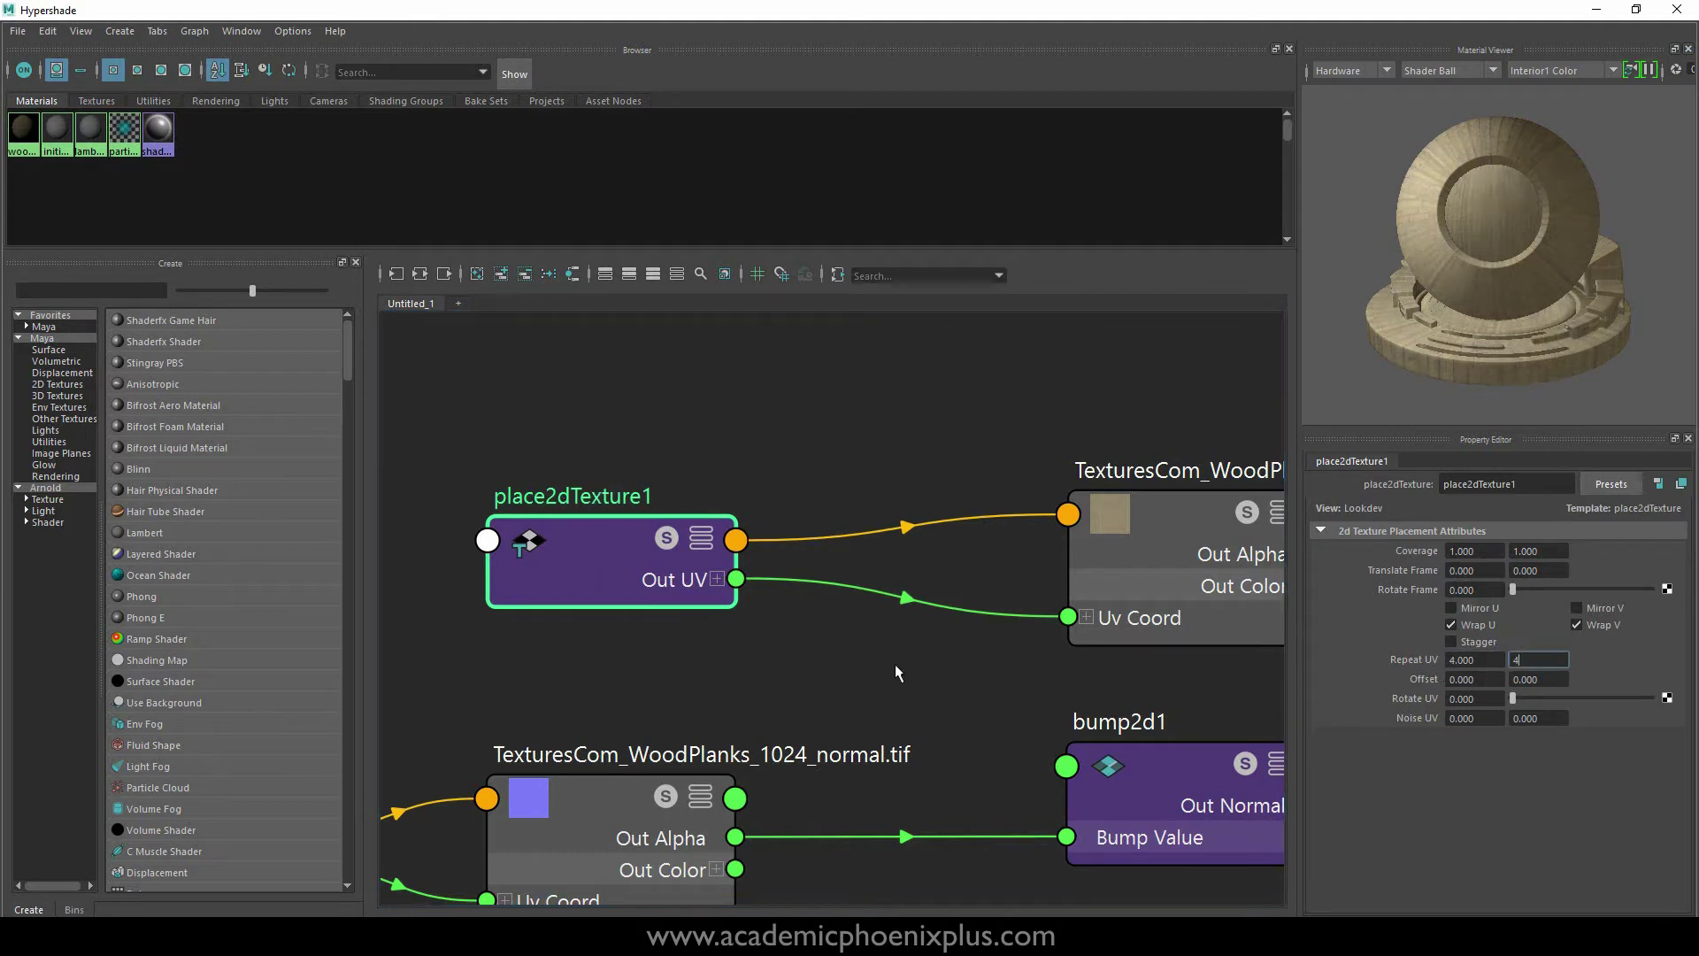
{"action": "left_click", "coordinate": [860, 650]}
- Set the Repeat UV of the normal texture's place2dTexture2 node to 4 and 4
{"action": "middle_click_drag", "start_coordinate": [859, 650], "coordinate": [1281, 487], "text": "alt"}
{"action": "left_click_drag", "start_coordinate": [588, 709], "coordinate": [587, 707]}
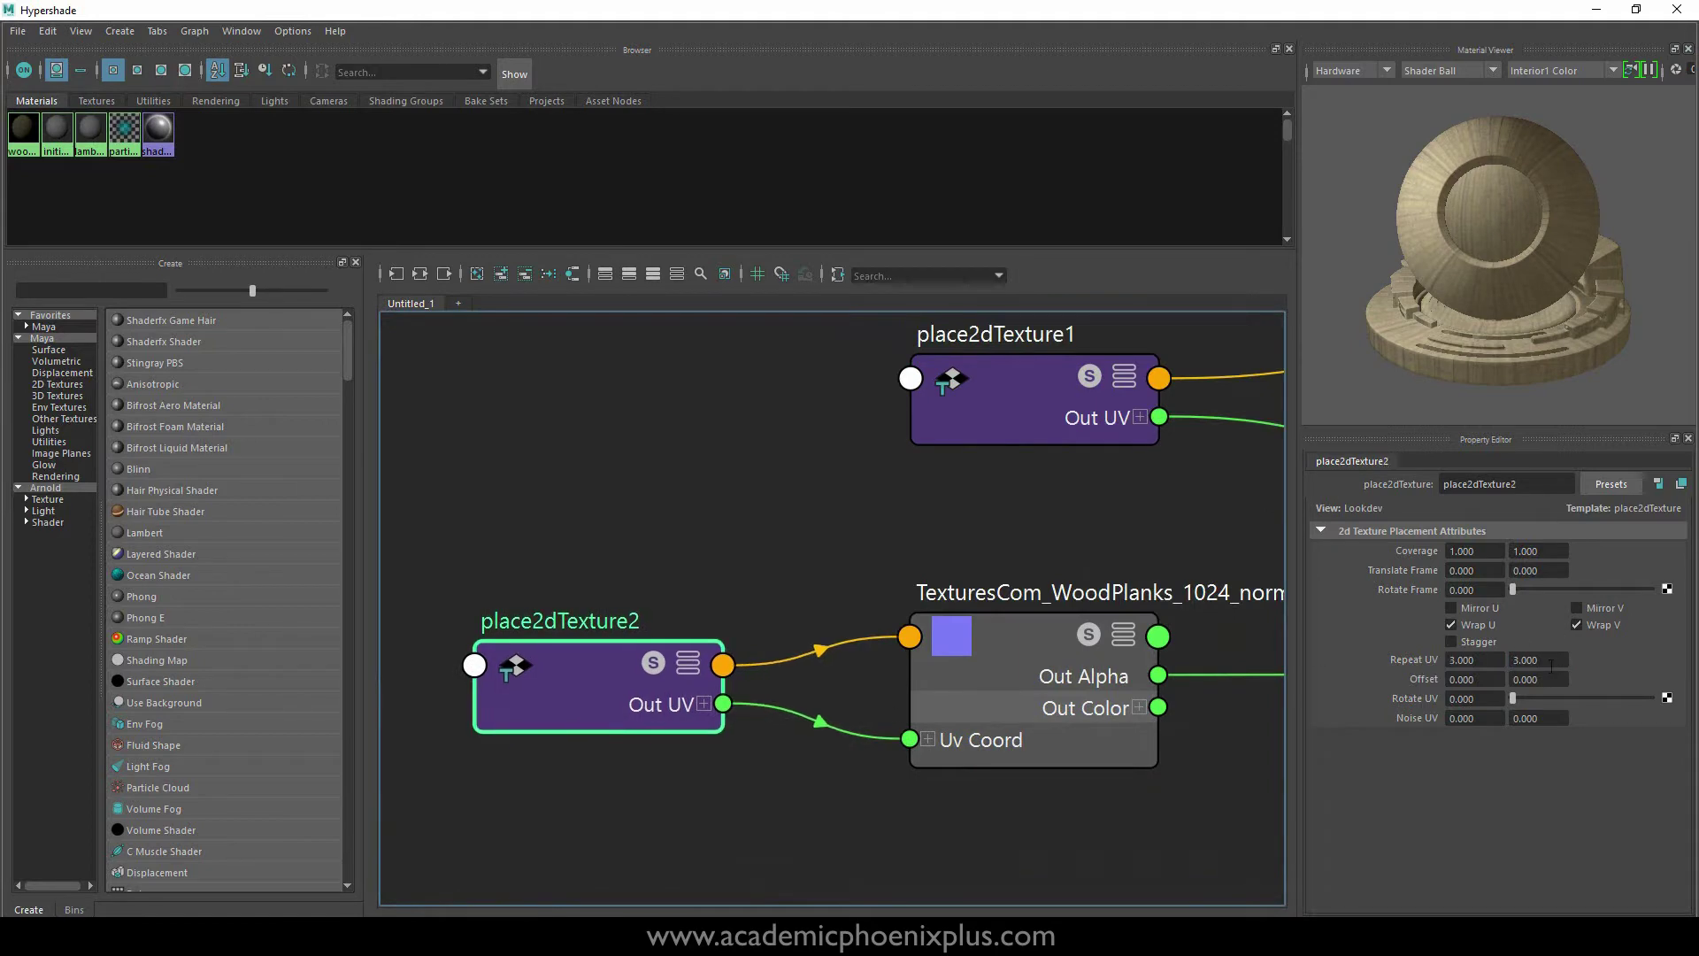
{"action": "left_click", "coordinate": [1473, 660]}
{"action": "key", "text": "Tab"}
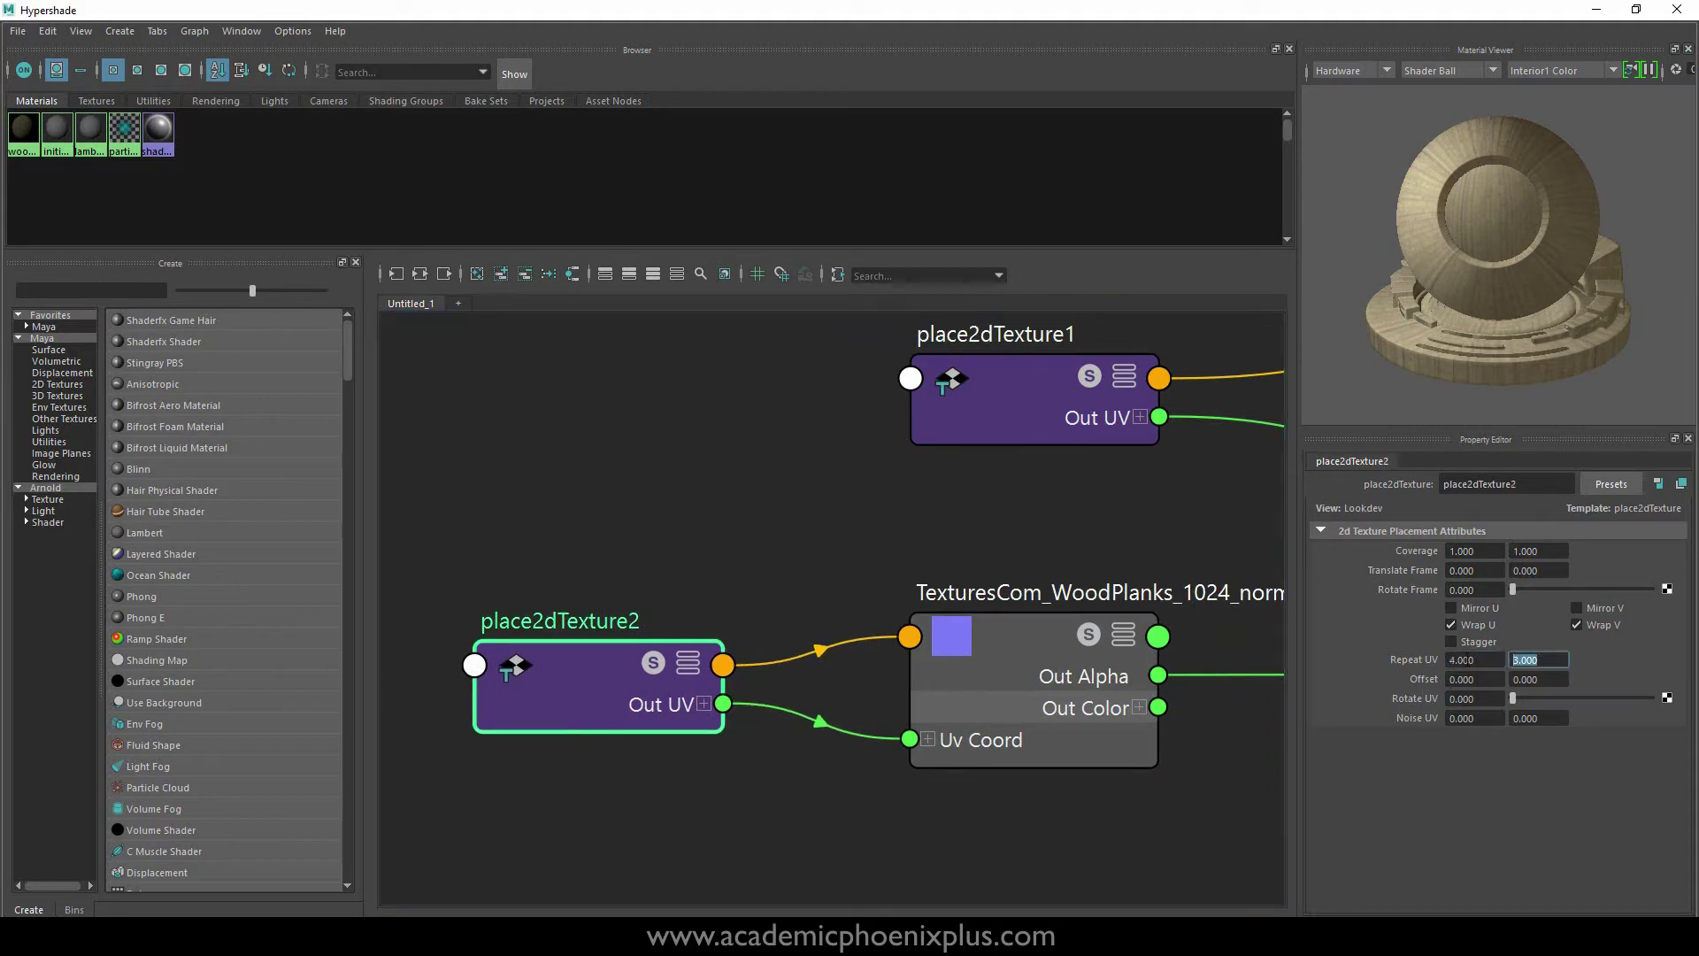
{"action": "type", "text": "4"}
{"action": "left_click", "coordinate": [1182, 771]}
- Inspect the aiStandard1SG shading group's attributes, including its Extra Attributes, and review the whole woodFloor_texture network
{"action": "middle_click_drag", "start_coordinate": [1182, 771], "coordinate": [892, 741], "text": "alt"}
{"action": "right_click_drag", "start_coordinate": [1230, 743], "coordinate": [965, 708], "text": "alt"}
{"action": "middle_click_drag", "start_coordinate": [1228, 677], "coordinate": [827, 638], "text": "alt"}
{"action": "right_click_drag", "start_coordinate": [827, 638], "coordinate": [662, 523], "text": "alt"}
{"action": "right_click_drag", "start_coordinate": [1005, 714], "coordinate": [1064, 718], "text": "alt"}
{"action": "middle_click_drag", "start_coordinate": [1166, 754], "coordinate": [1094, 757], "text": "alt"}
{"action": "left_click", "coordinate": [1107, 604]}
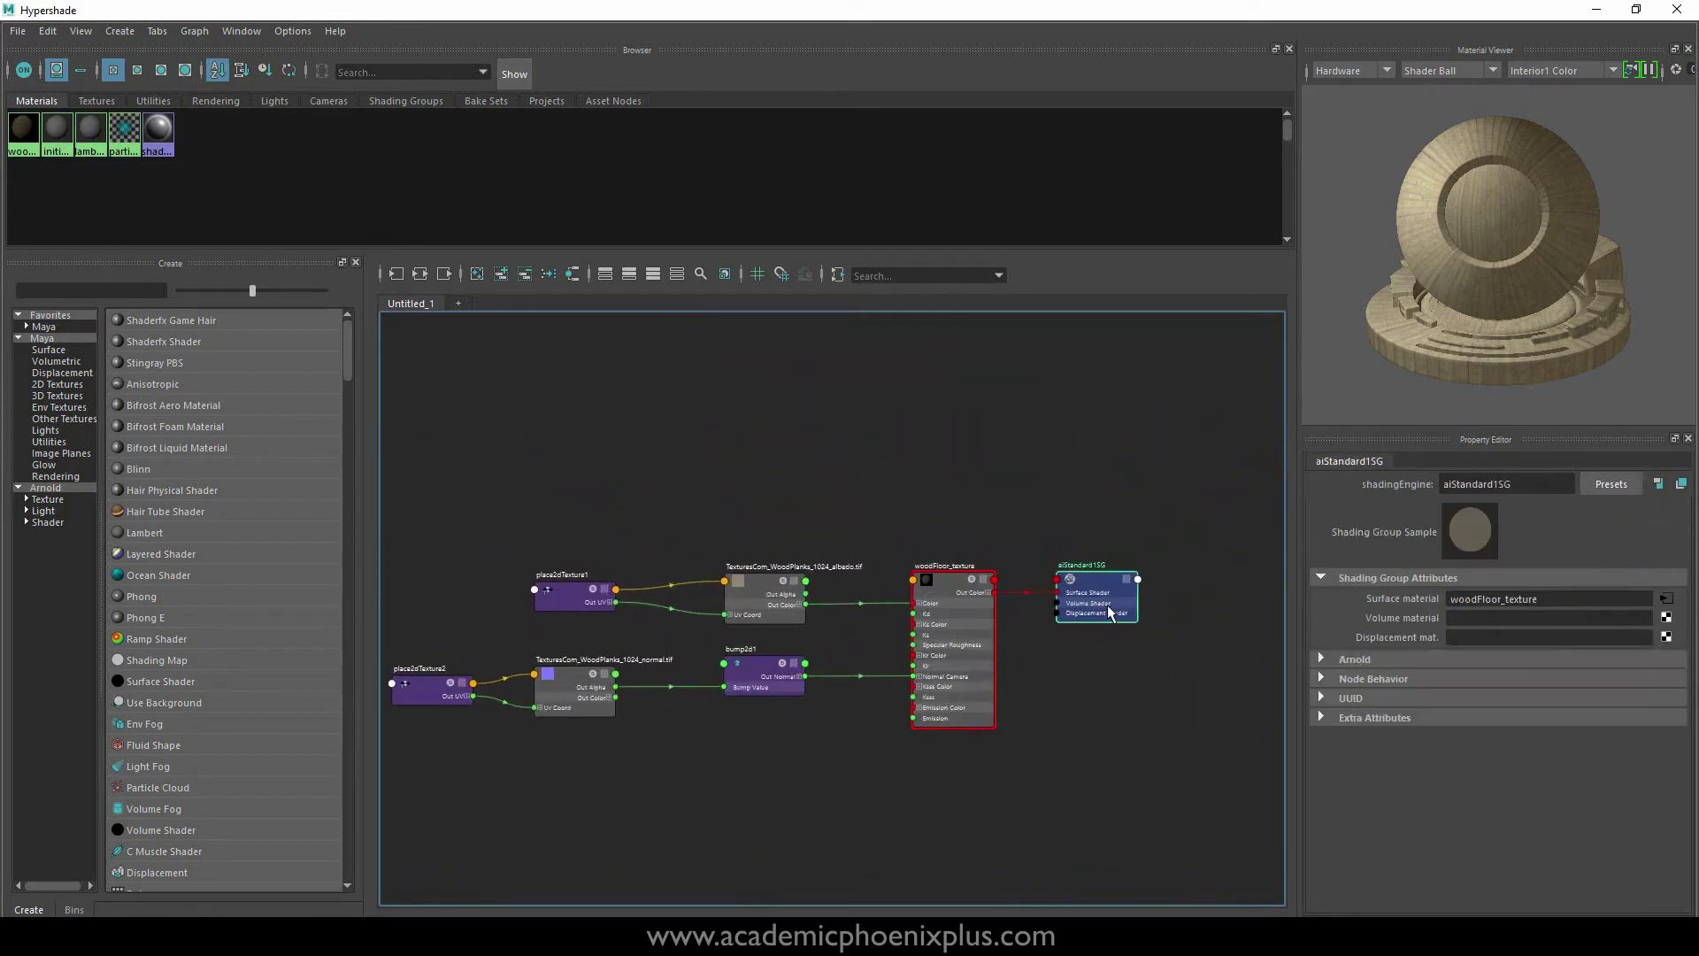
{"action": "left_click", "coordinate": [1363, 699]}
{"action": "left_click", "coordinate": [1363, 702]}
{"action": "left_click", "coordinate": [1368, 717]}
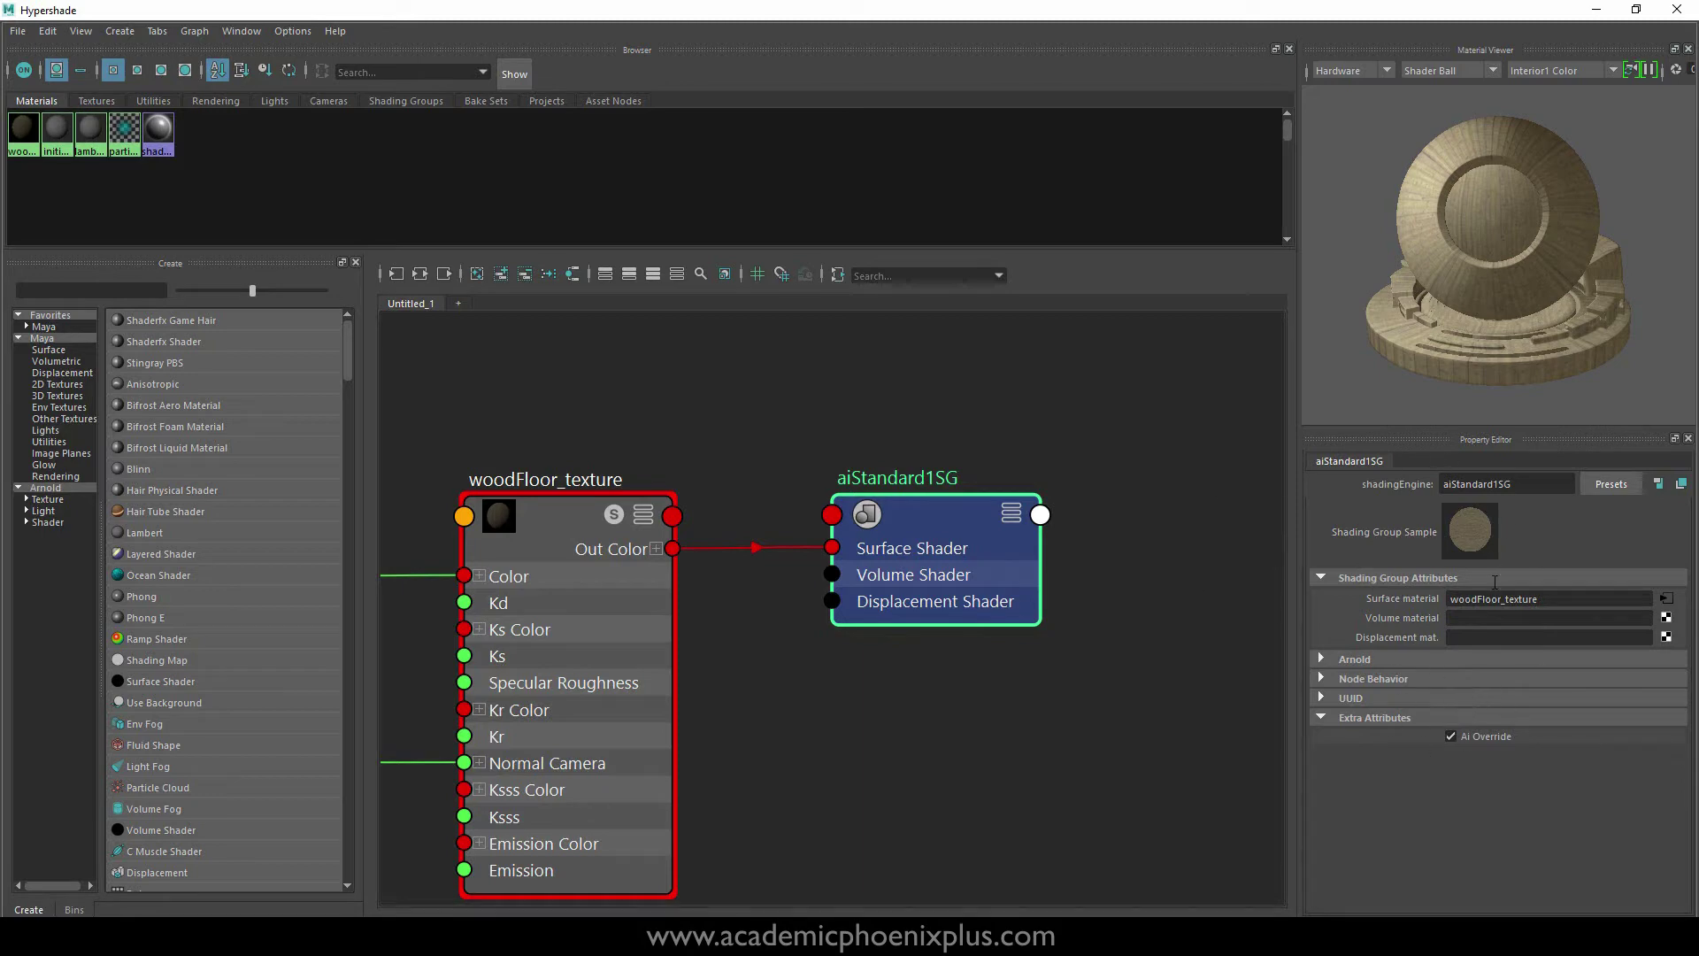
{"action": "key", "text": "a"}
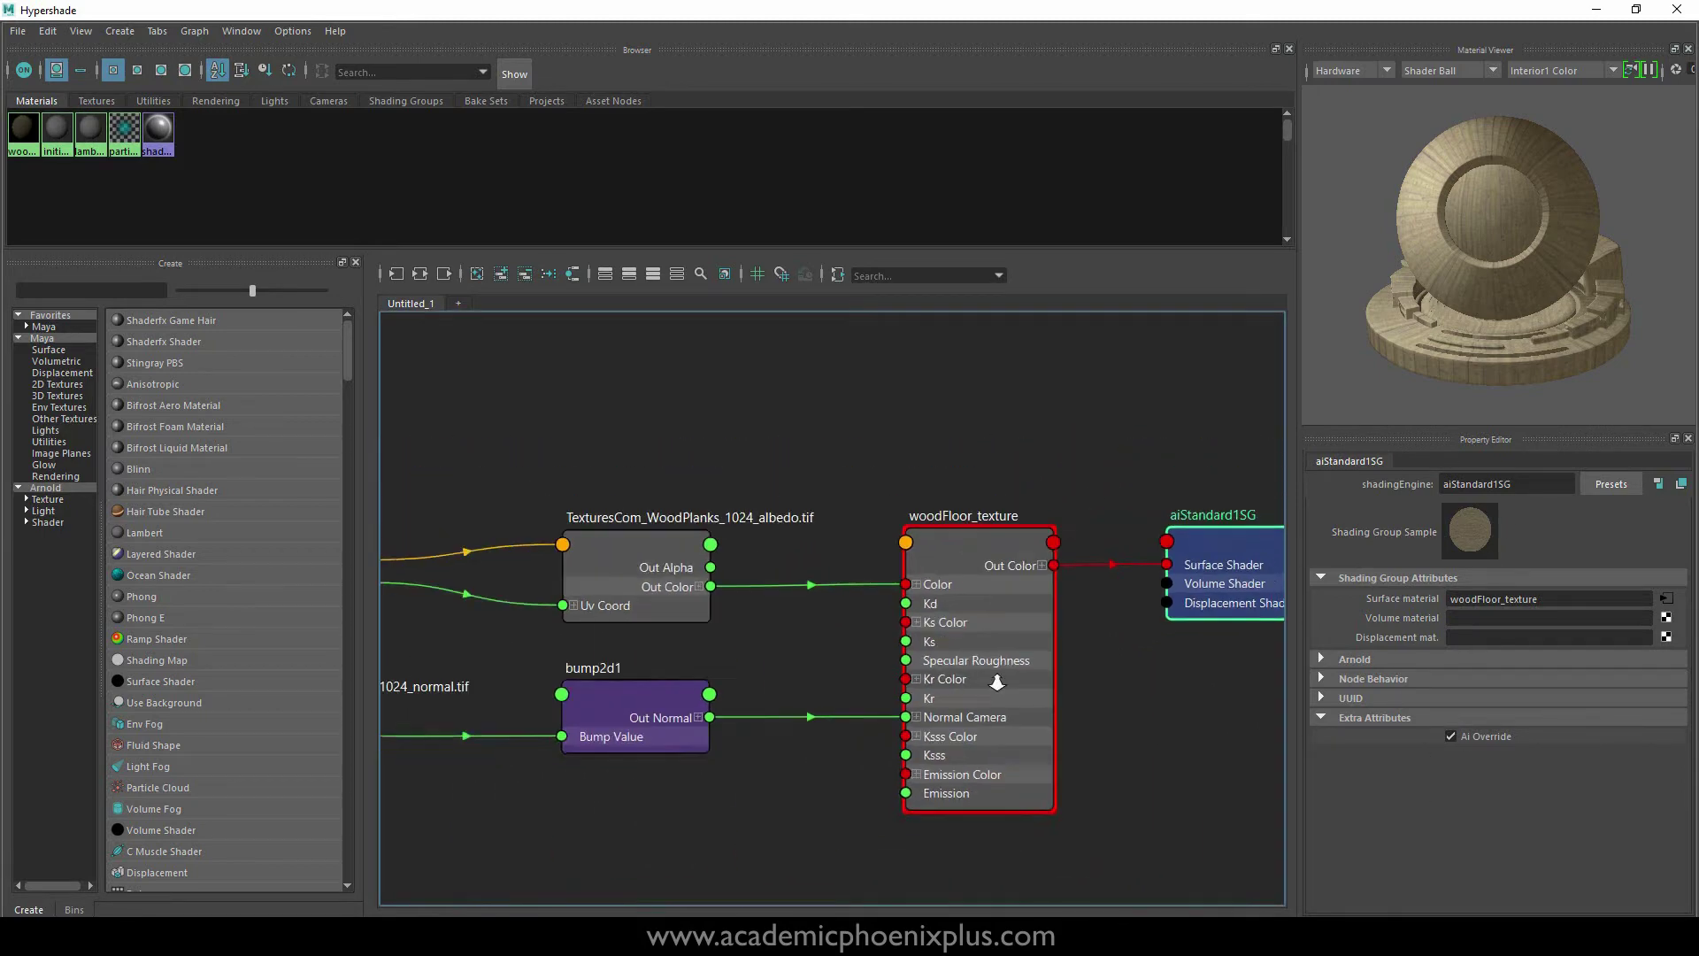
{"action": "scroll", "coordinate": [730, 629], "scroll_direction": "up", "scroll_amount": 5}
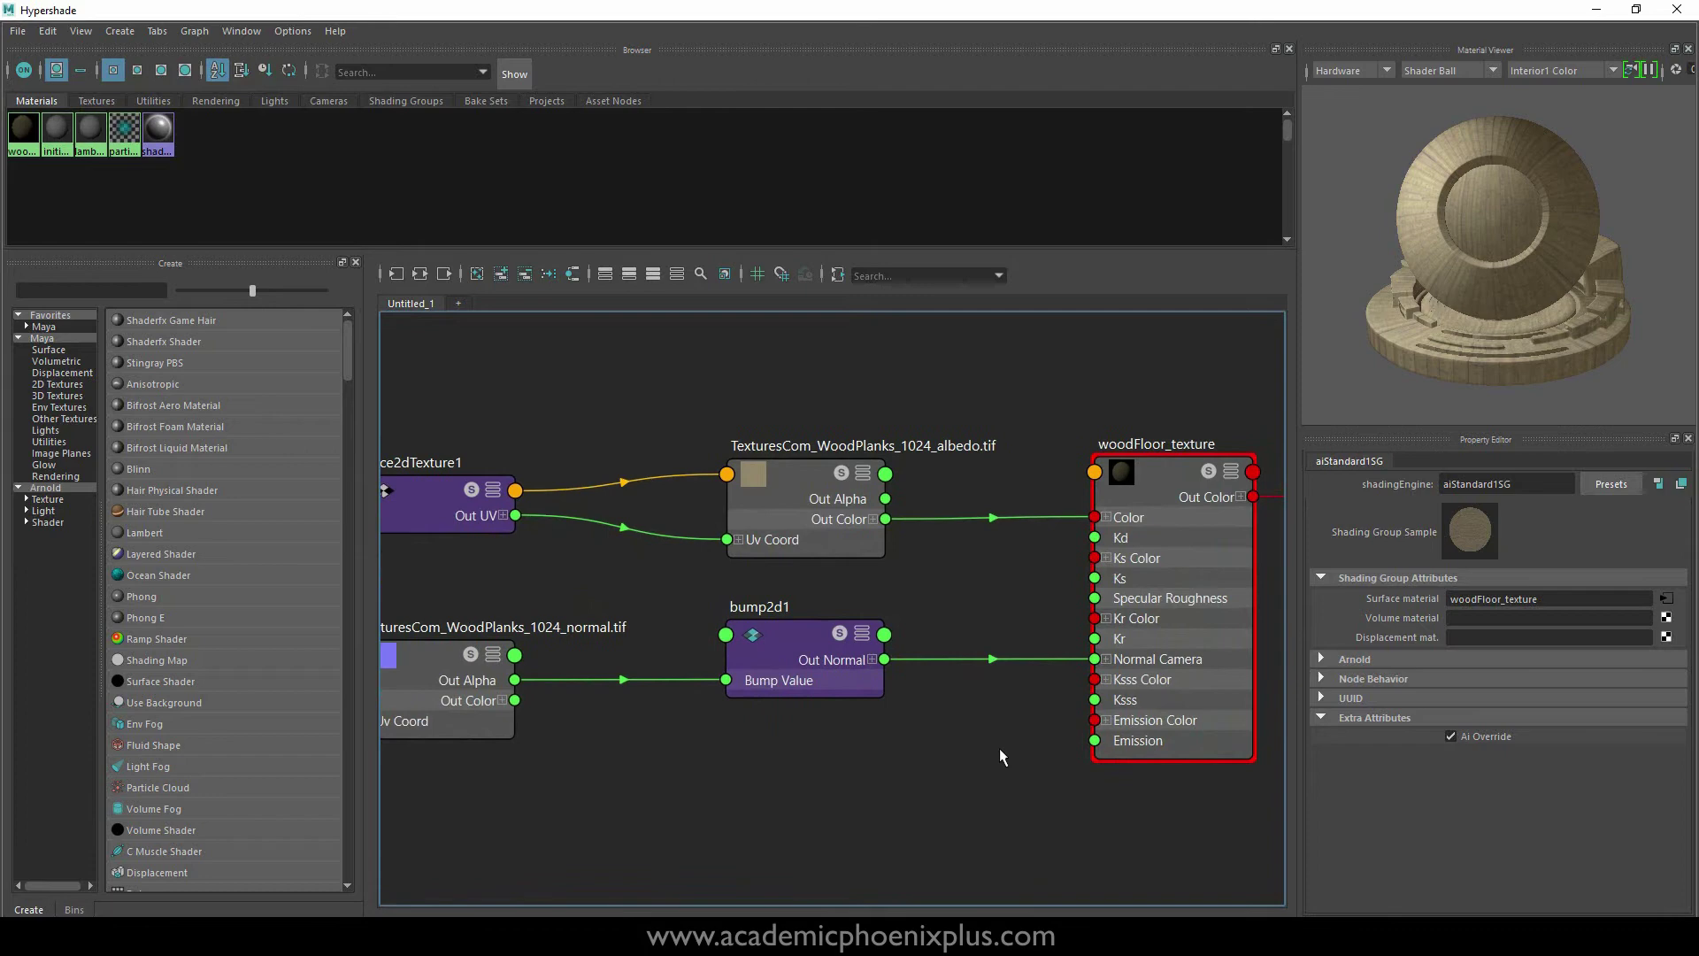
{"action": "scroll", "coordinate": [999, 747], "scroll_direction": "down", "scroll_amount": 3}
{"action": "left_click", "coordinate": [619, 574]}
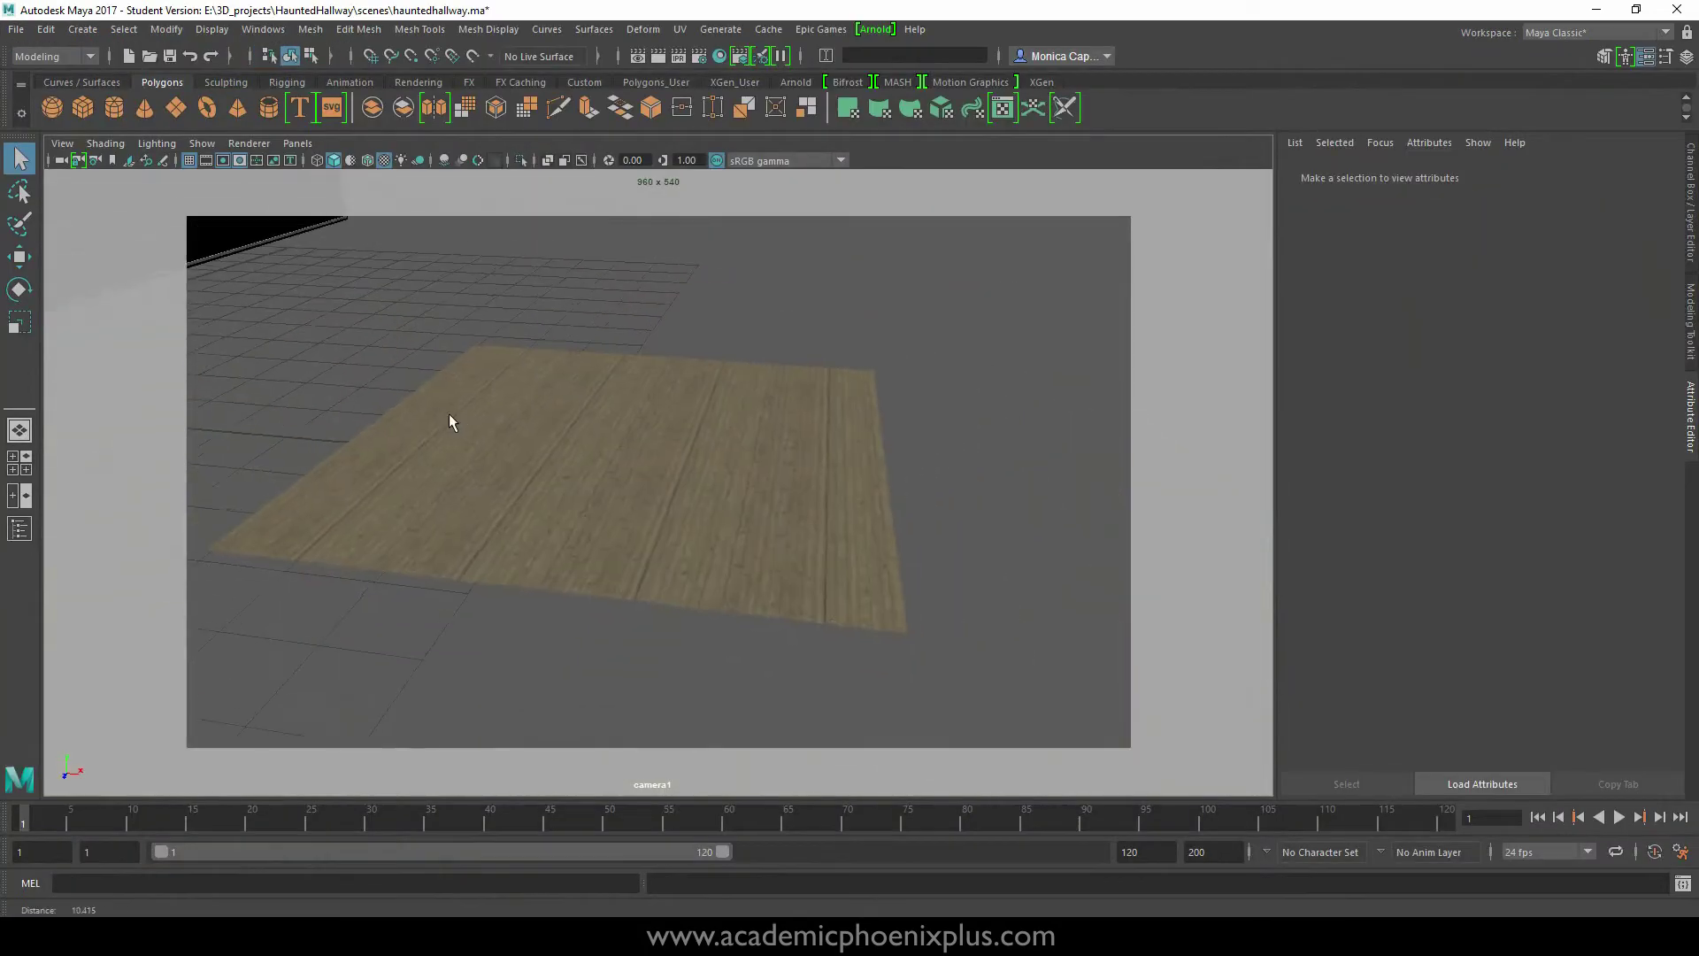
{"action": "left_click_drag", "start_coordinate": [448, 412], "coordinate": [673, 423], "text": "alt"}
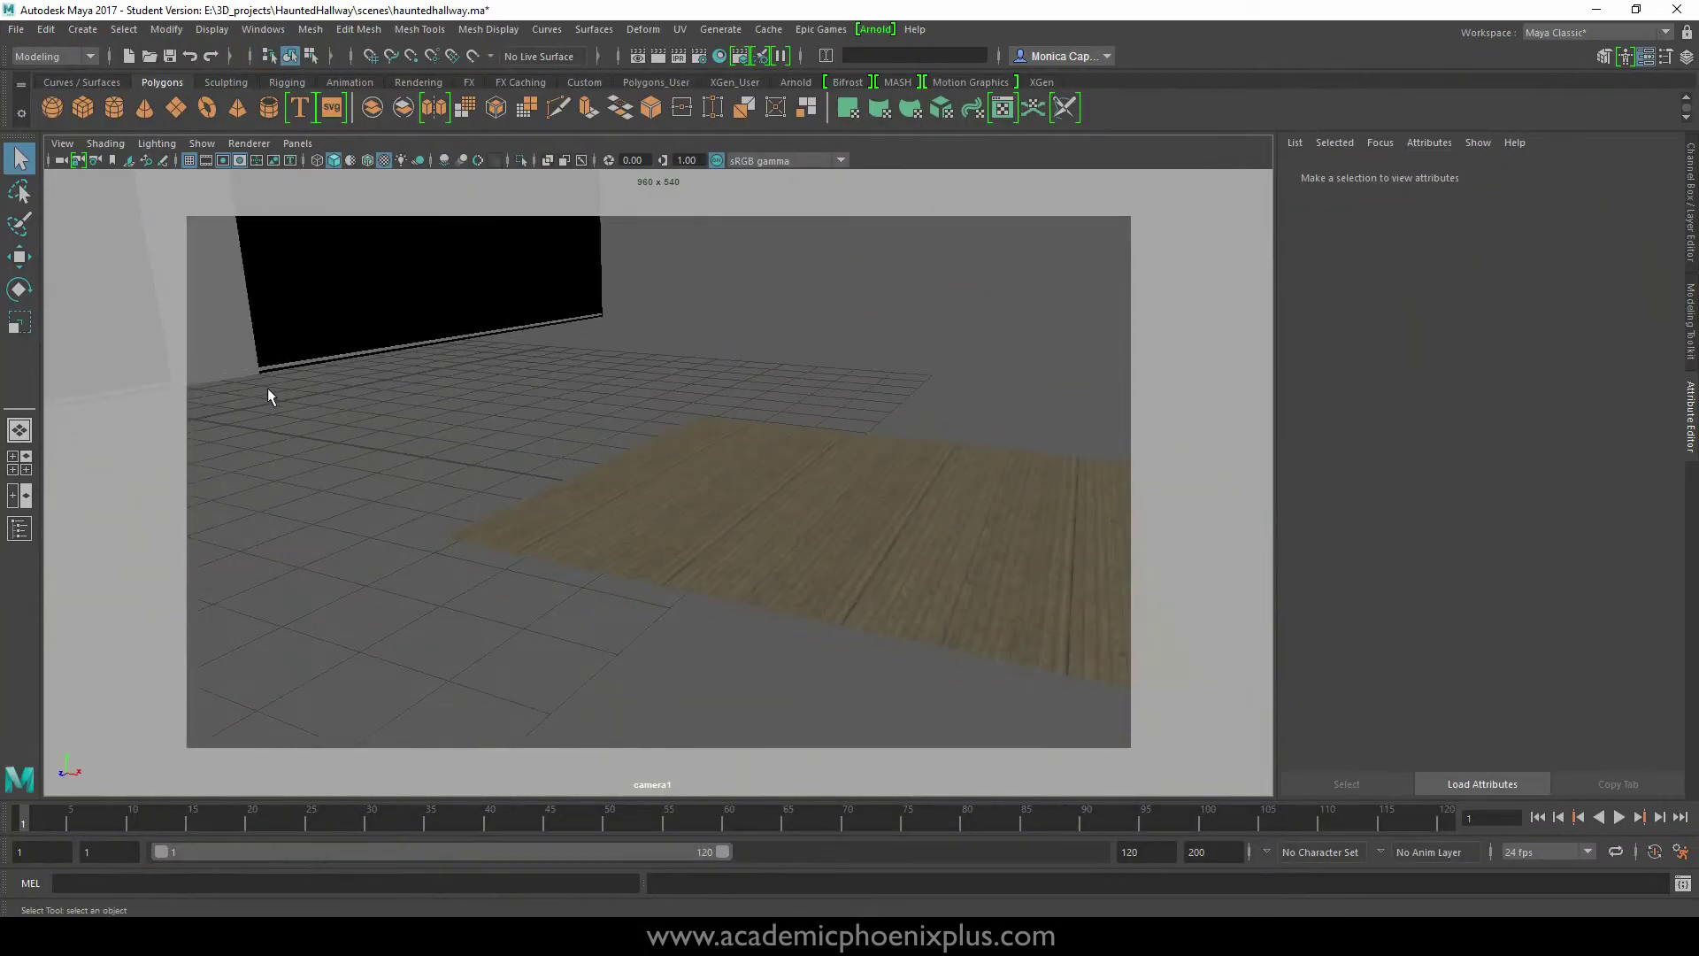
- Switch the viewport from camera1 to the persp camera and bring the hallway's floor into view
{"action": "middle_click_drag", "start_coordinate": [267, 388], "coordinate": [1043, 622], "text": "alt"}
{"action": "right_click_drag", "start_coordinate": [1043, 622], "coordinate": [495, 473], "text": "alt"}
{"action": "middle_click_drag", "start_coordinate": [495, 473], "coordinate": [562, 526], "text": "alt"}
{"action": "left_click_drag", "start_coordinate": [563, 527], "coordinate": [599, 417], "text": "alt"}
{"action": "left_click", "coordinate": [295, 143]}
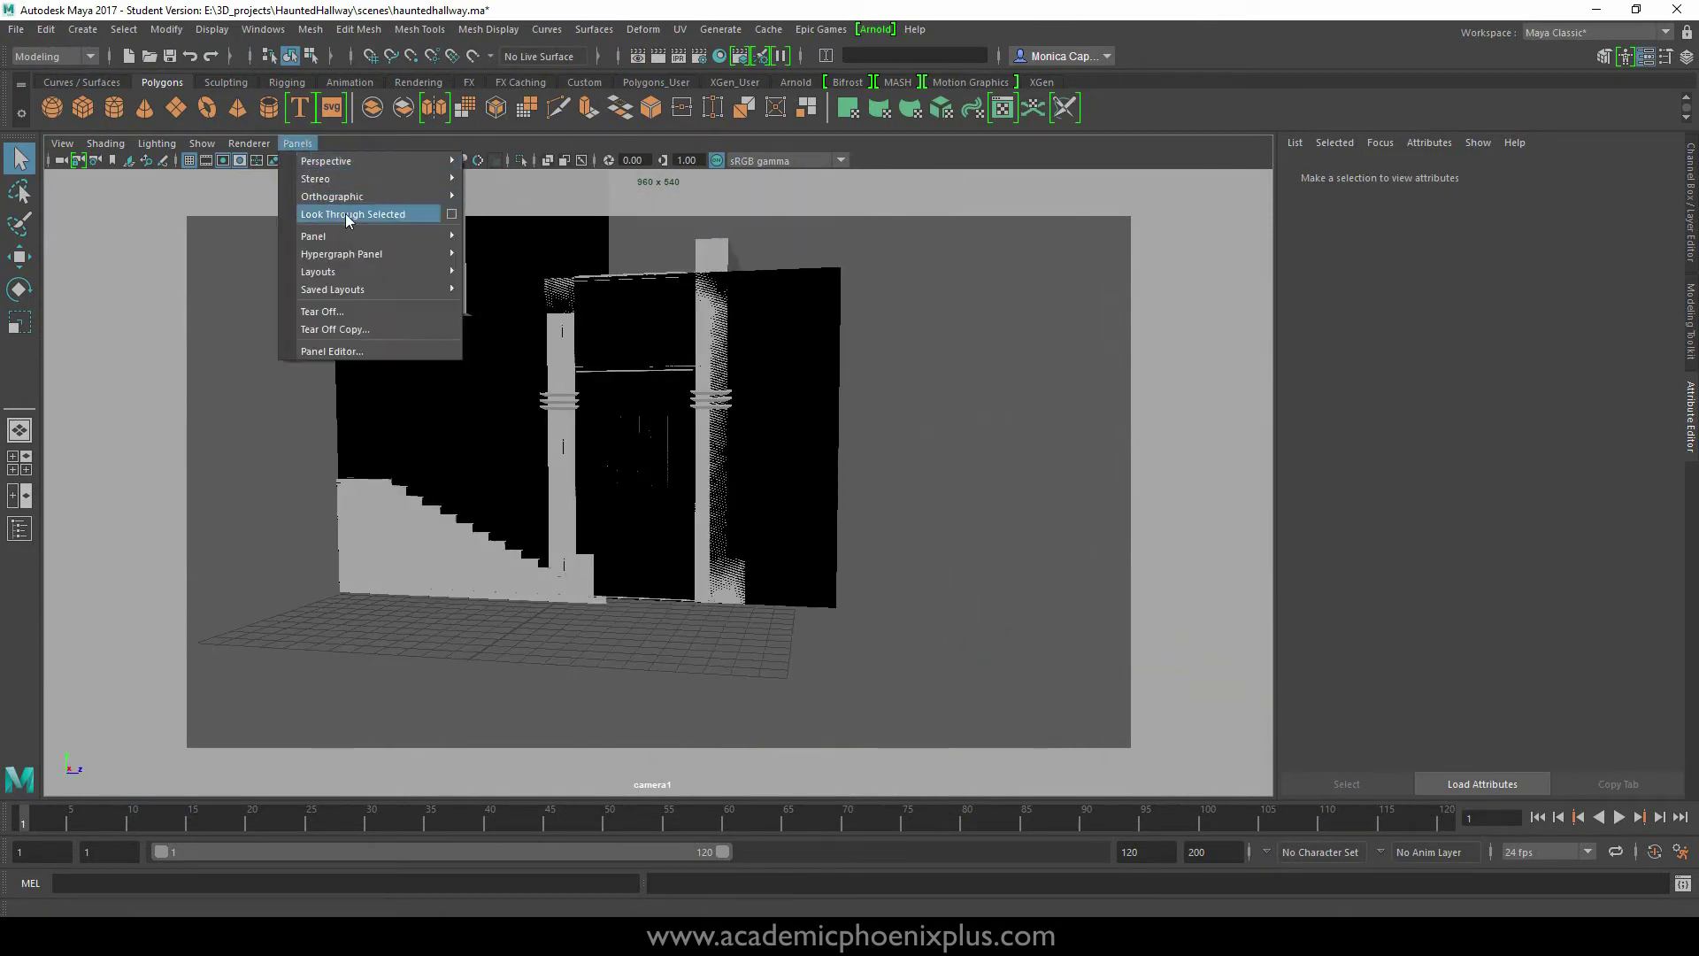
{"action": "mouse_move", "coordinate": [389, 161]}
{"action": "left_click", "coordinate": [519, 161]}
{"action": "left_click_drag", "start_coordinate": [832, 547], "coordinate": [831, 617], "text": "alt"}
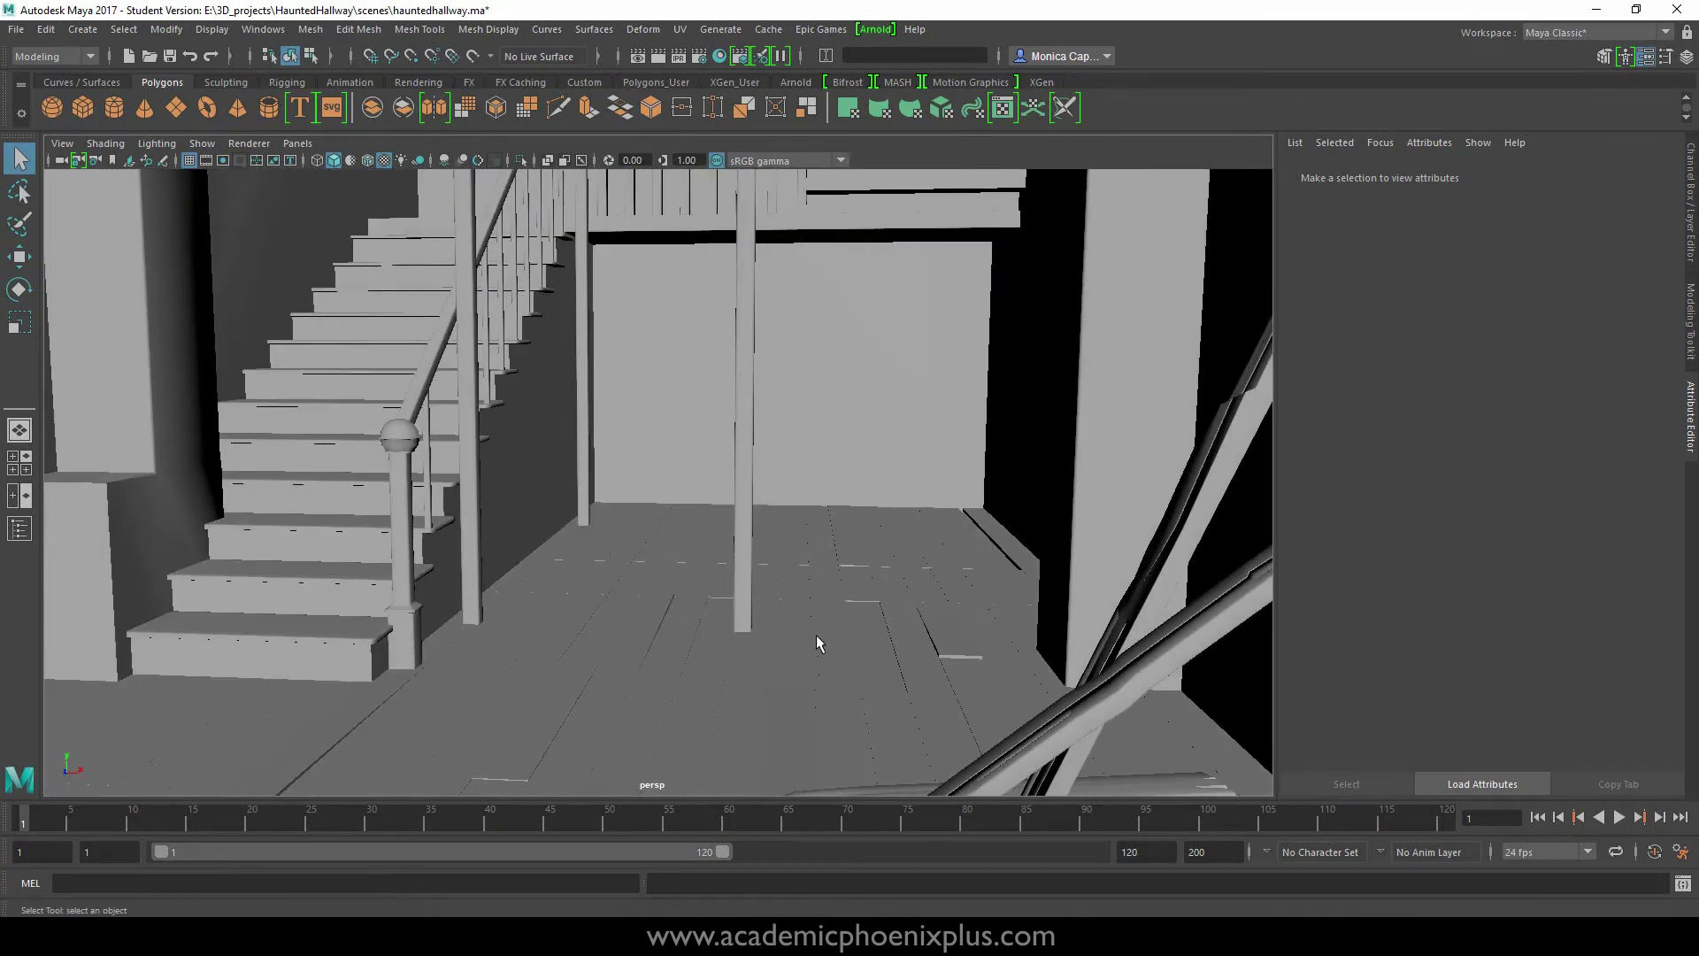
- Select the floor_boards mesh and assign the existing woodFloor_texture material to it
{"action": "left_click", "coordinate": [848, 671]}
{"action": "left_click", "coordinate": [853, 591]}
{"action": "middle_click_drag", "start_coordinate": [686, 666], "coordinate": [721, 568], "text": "alt"}
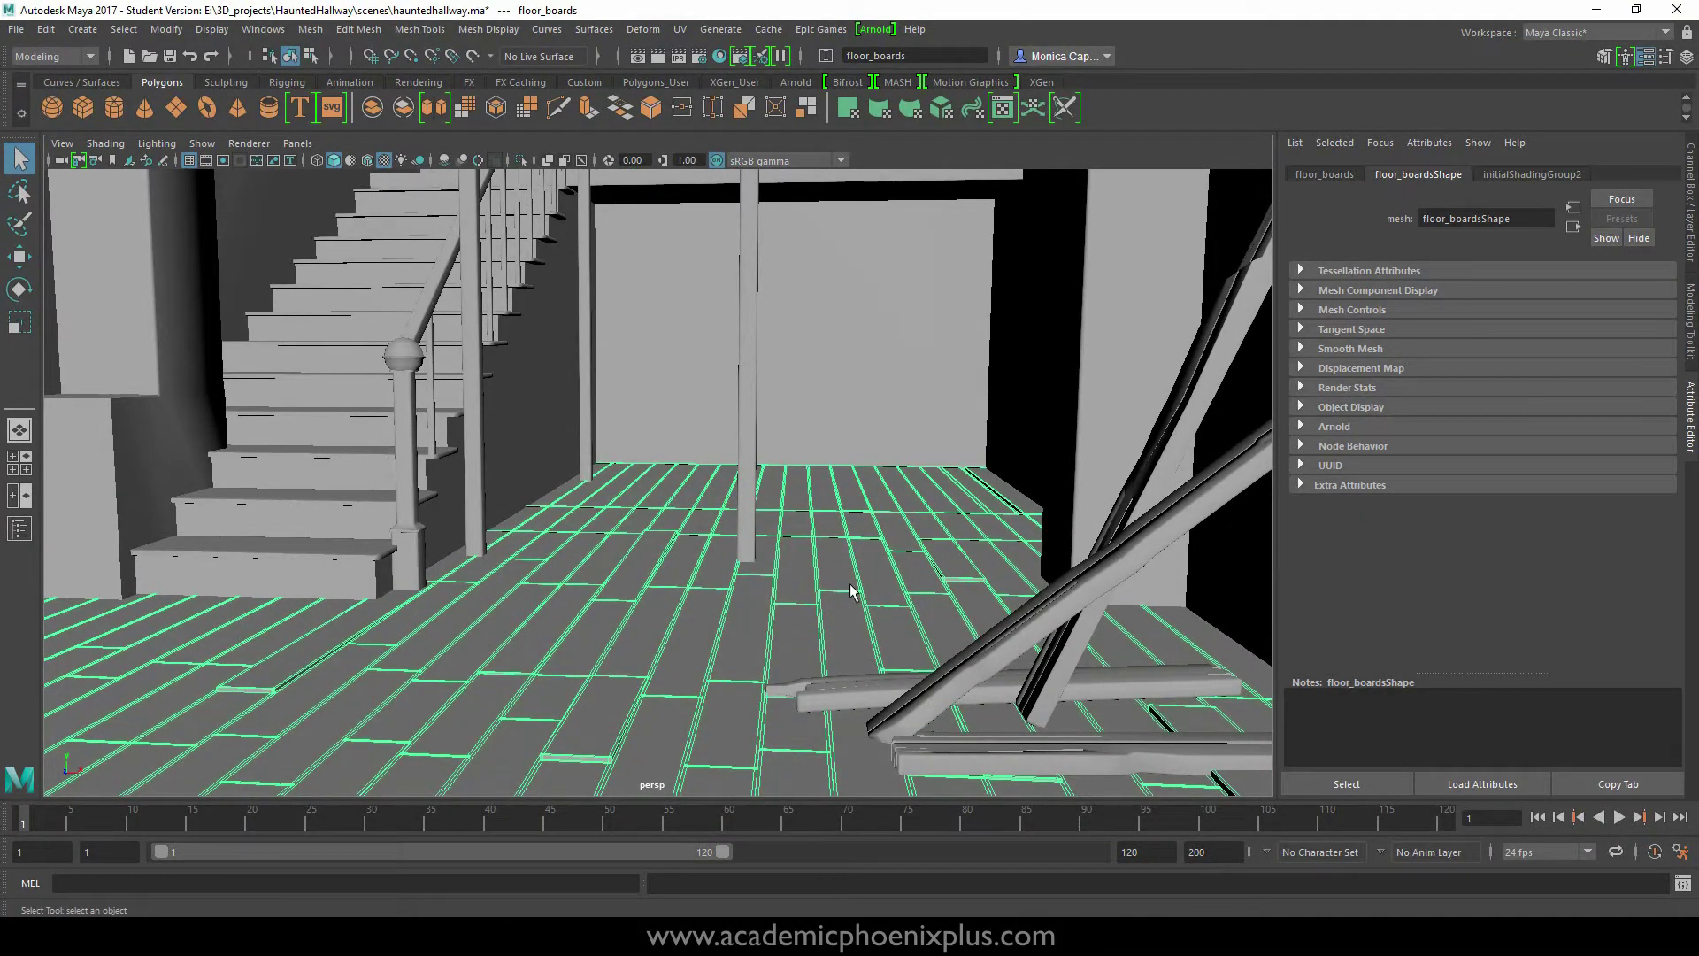
{"action": "right_click", "coordinate": [852, 548]}
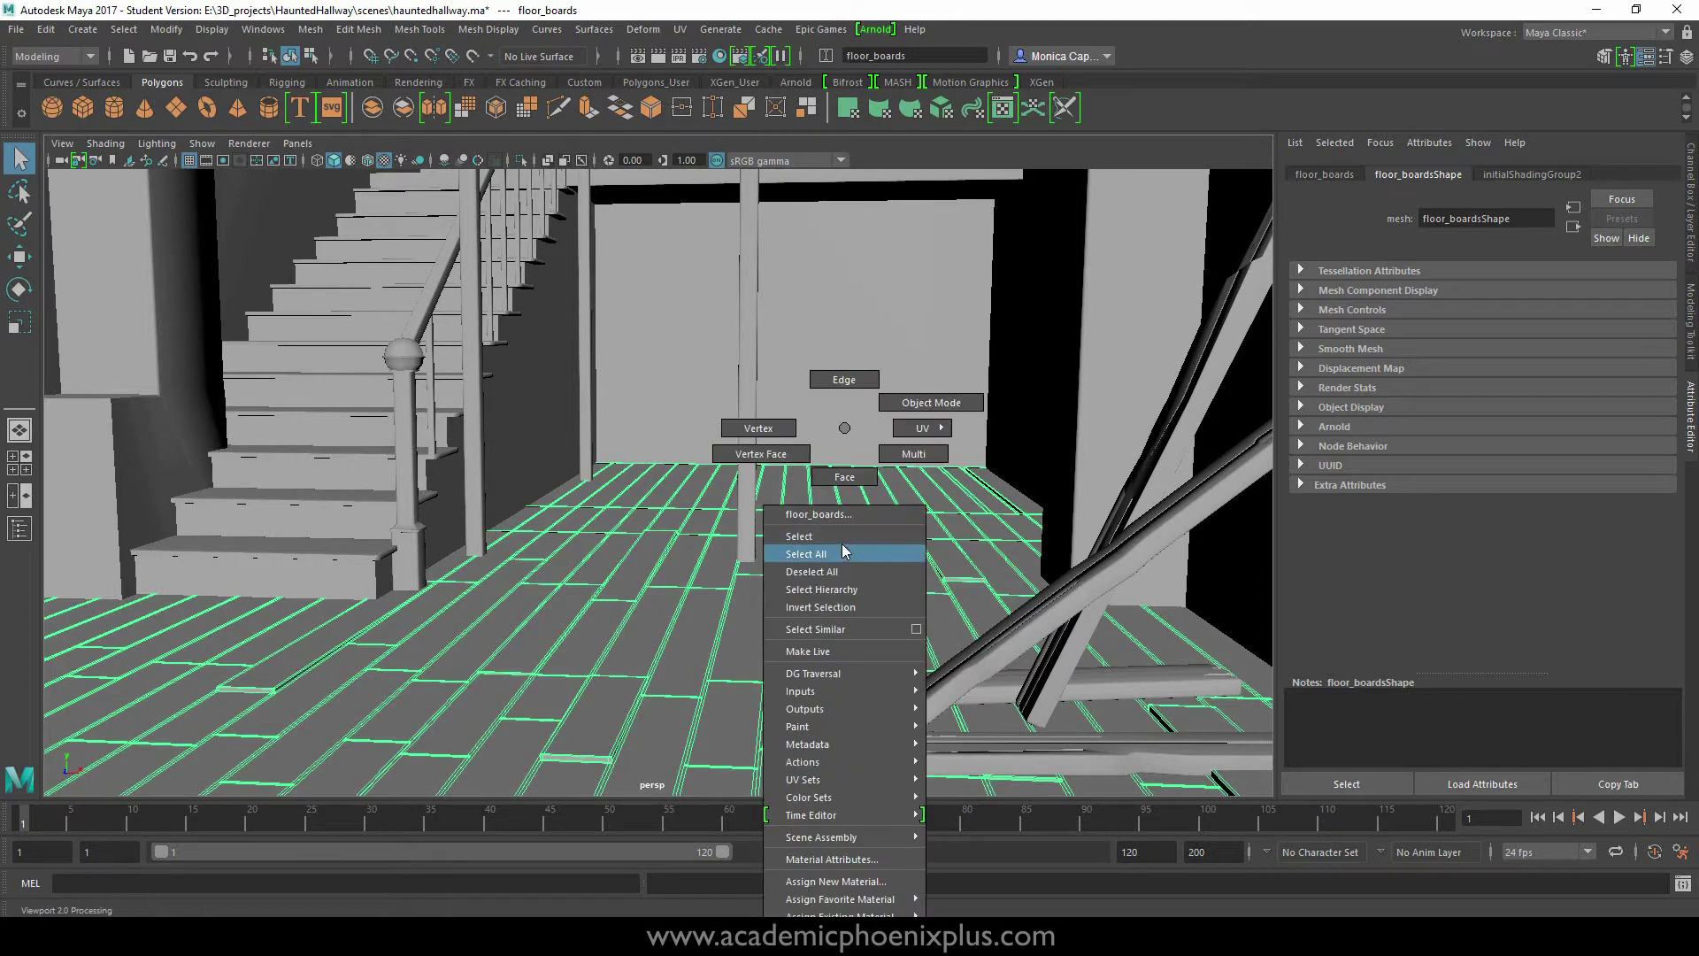
{"action": "mouse_move", "coordinate": [863, 915]}
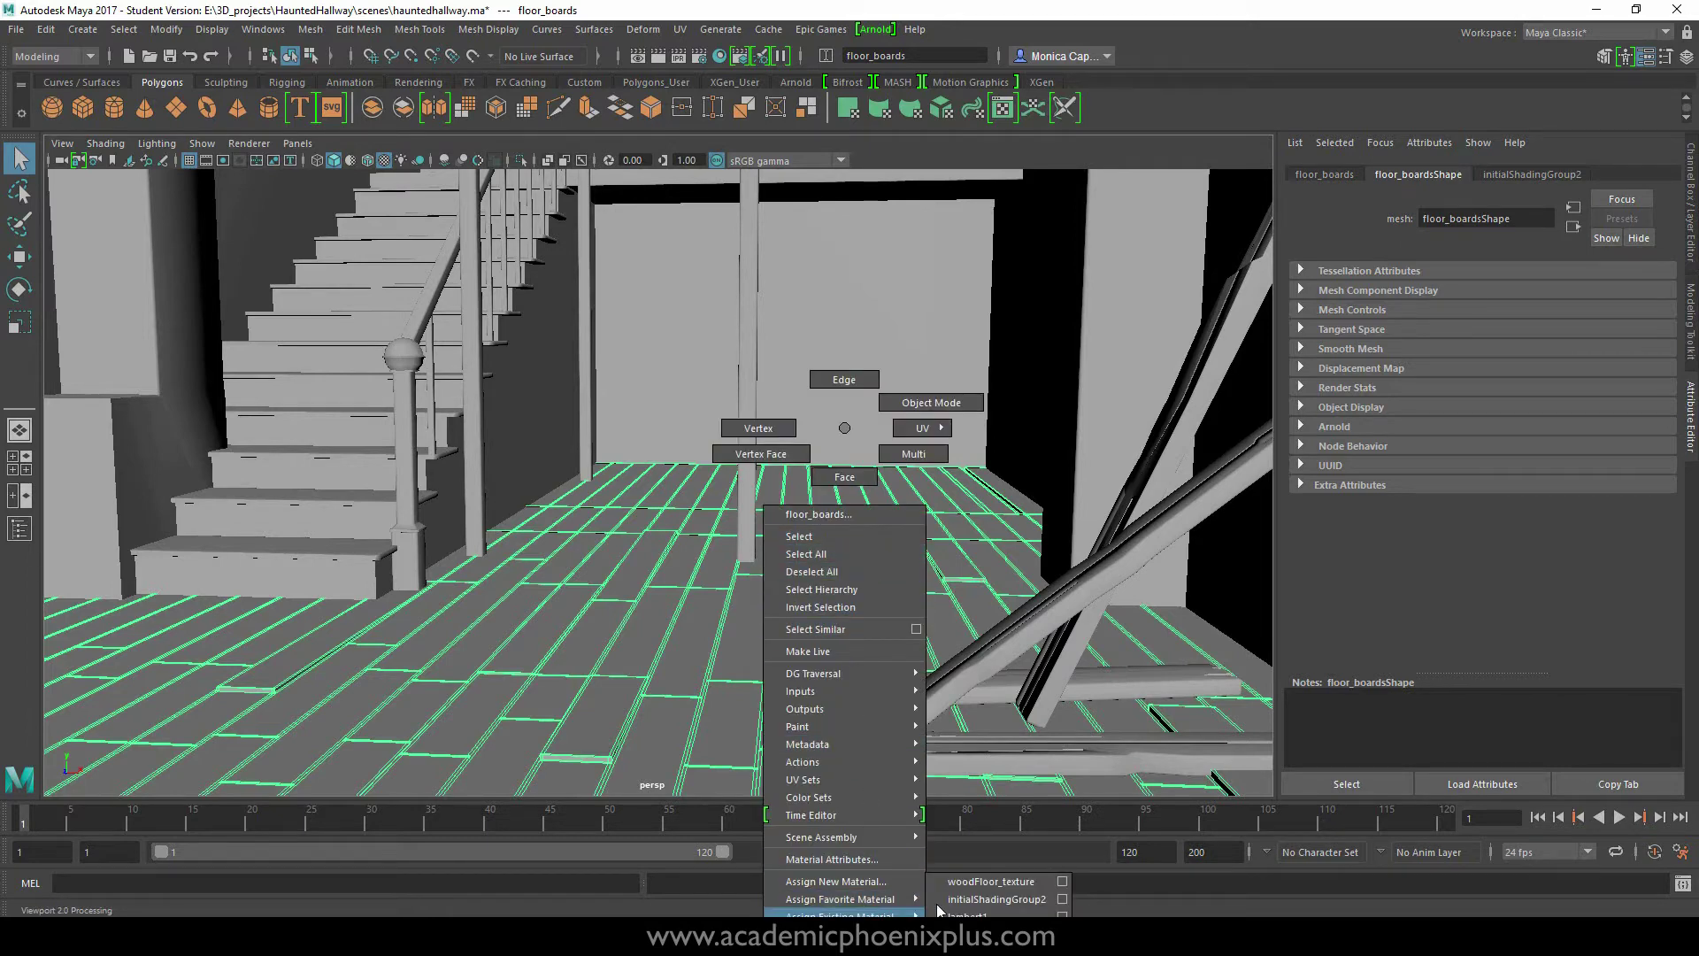
{"action": "left_click", "coordinate": [988, 889]}
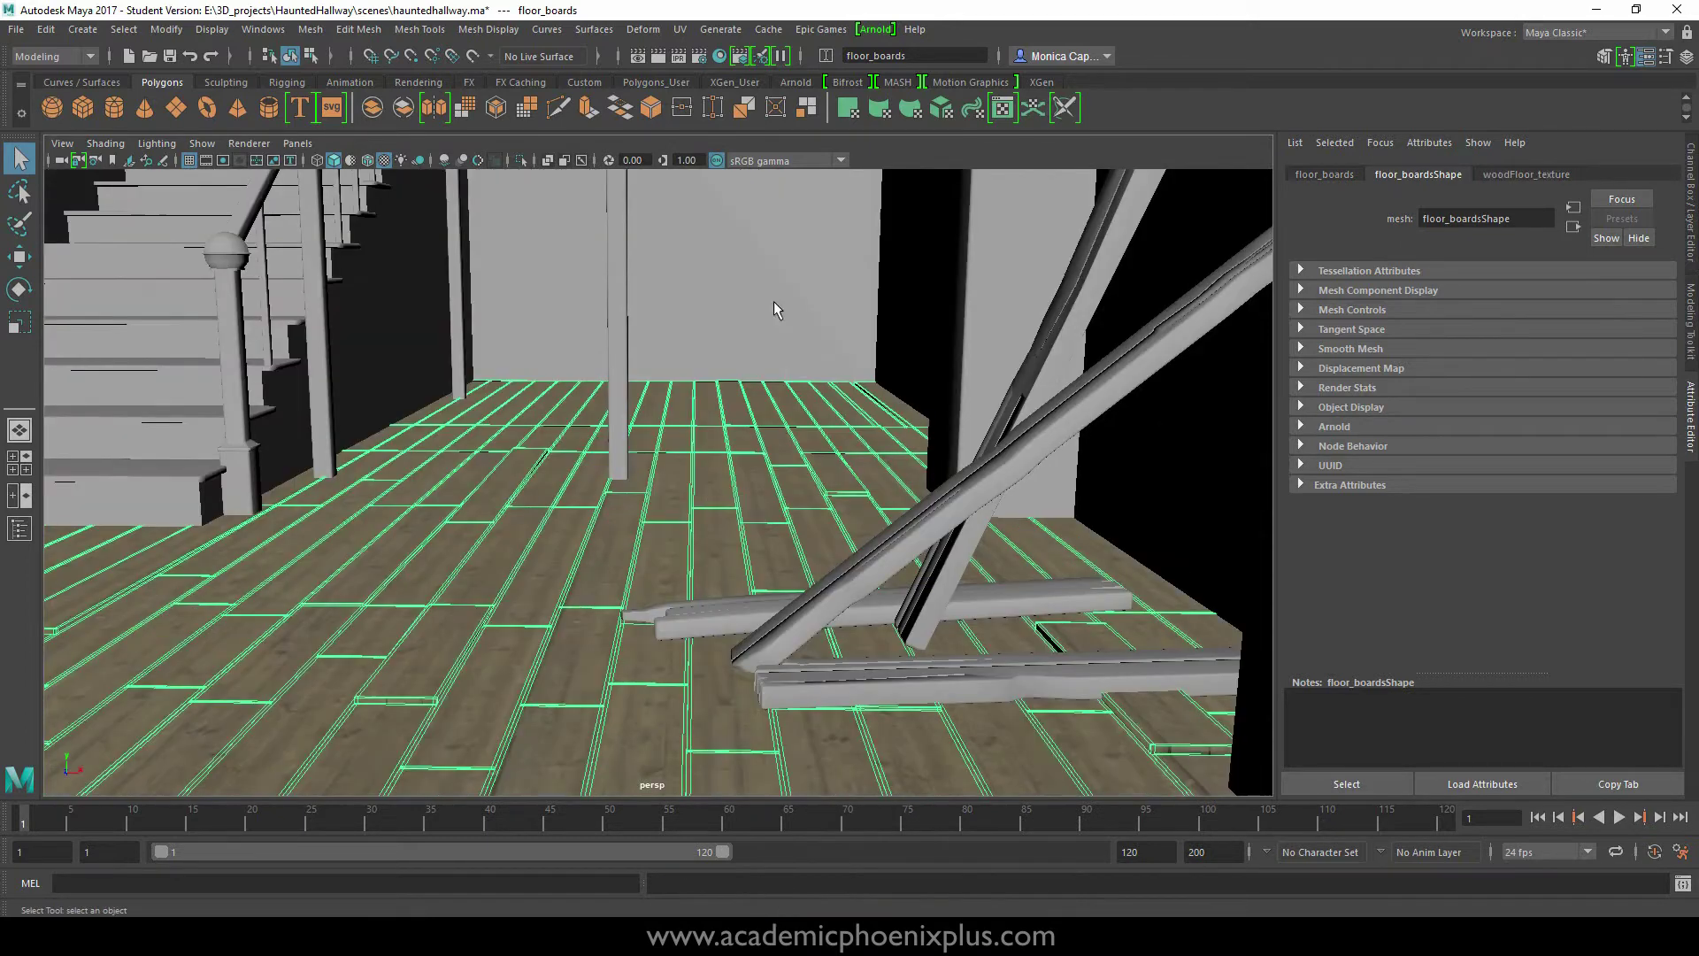
{"action": "left_click", "coordinate": [784, 406]}
{"action": "left_click_drag", "start_coordinate": [784, 406], "coordinate": [779, 453], "text": "alt"}
{"action": "right_click_drag", "start_coordinate": [818, 447], "coordinate": [818, 888]}
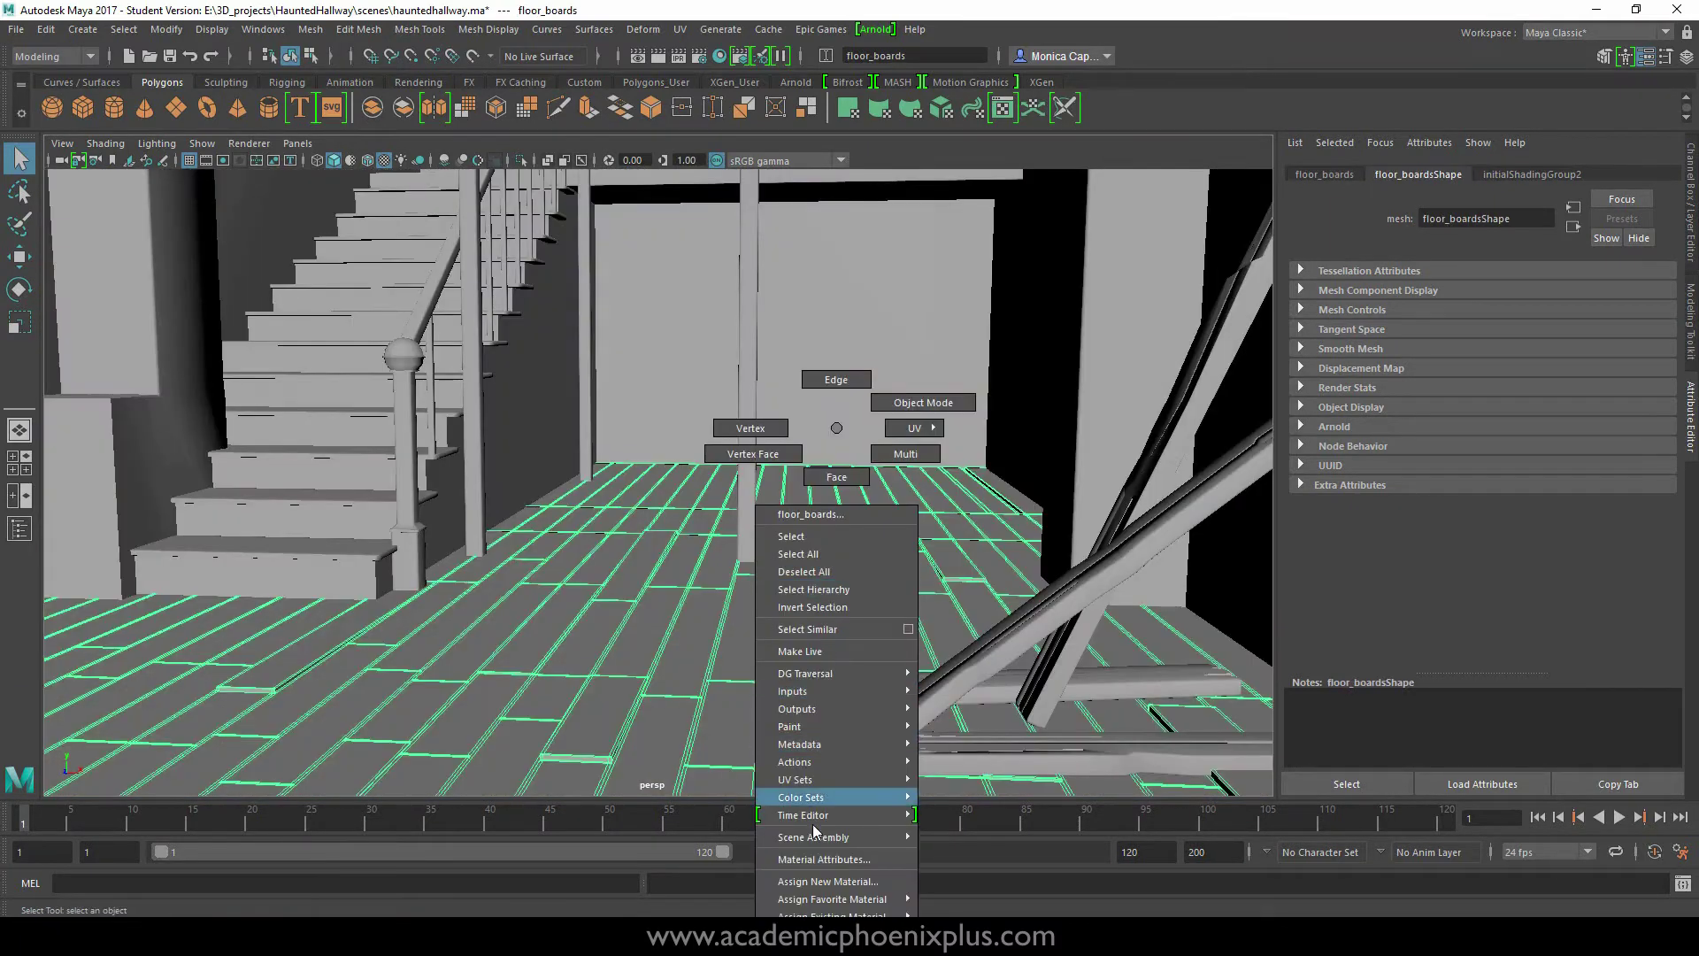
{"action": "left_click", "coordinate": [644, 454]}
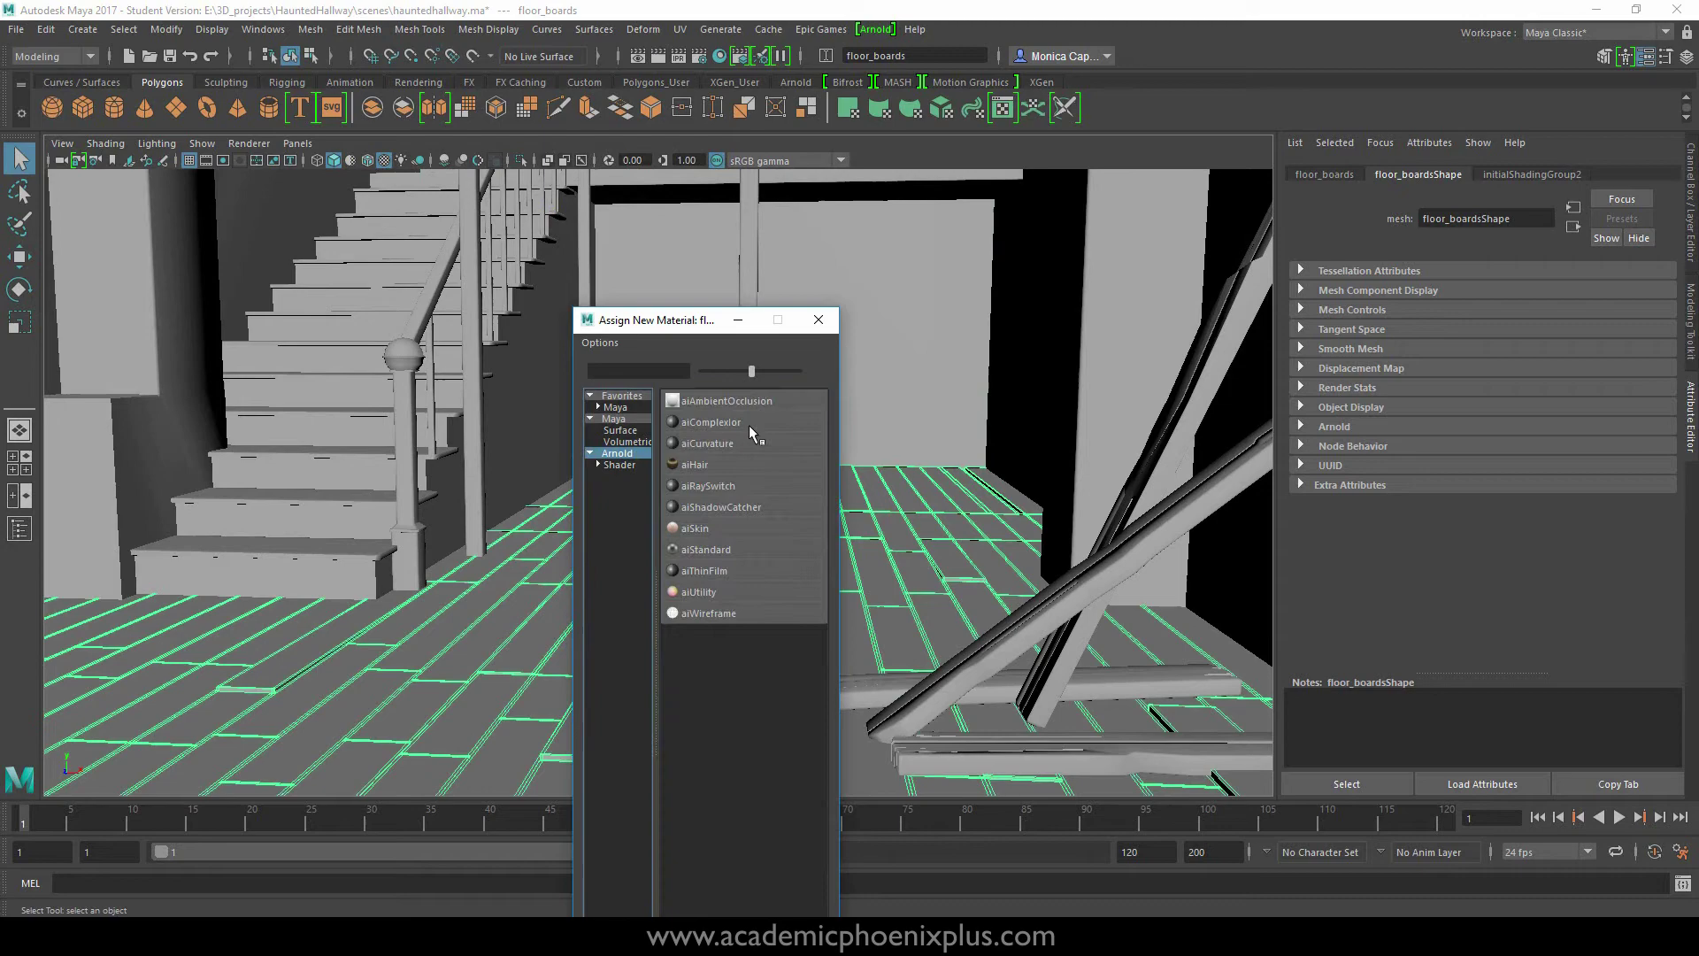
{"action": "left_click", "coordinate": [818, 321]}
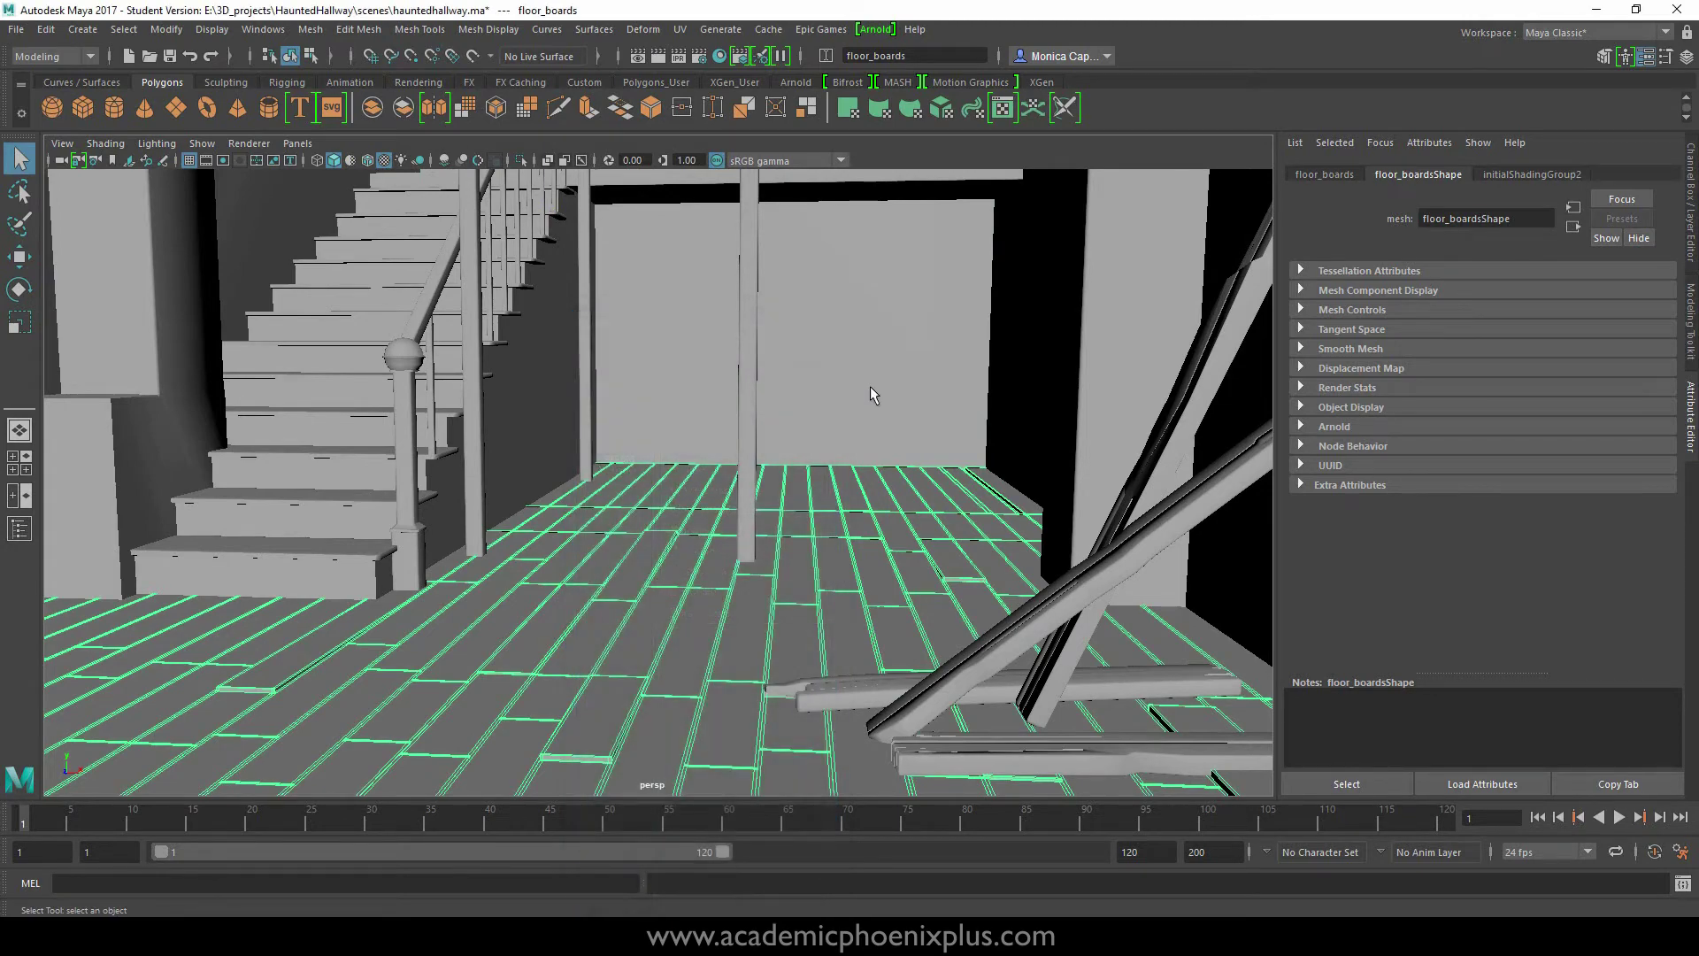
- Select the wall mesh behind the staircase and assign a new Arnold aiStandard material to it
{"action": "left_click_drag", "start_coordinate": [1201, 531], "coordinate": [1062, 496], "text": "alt"}
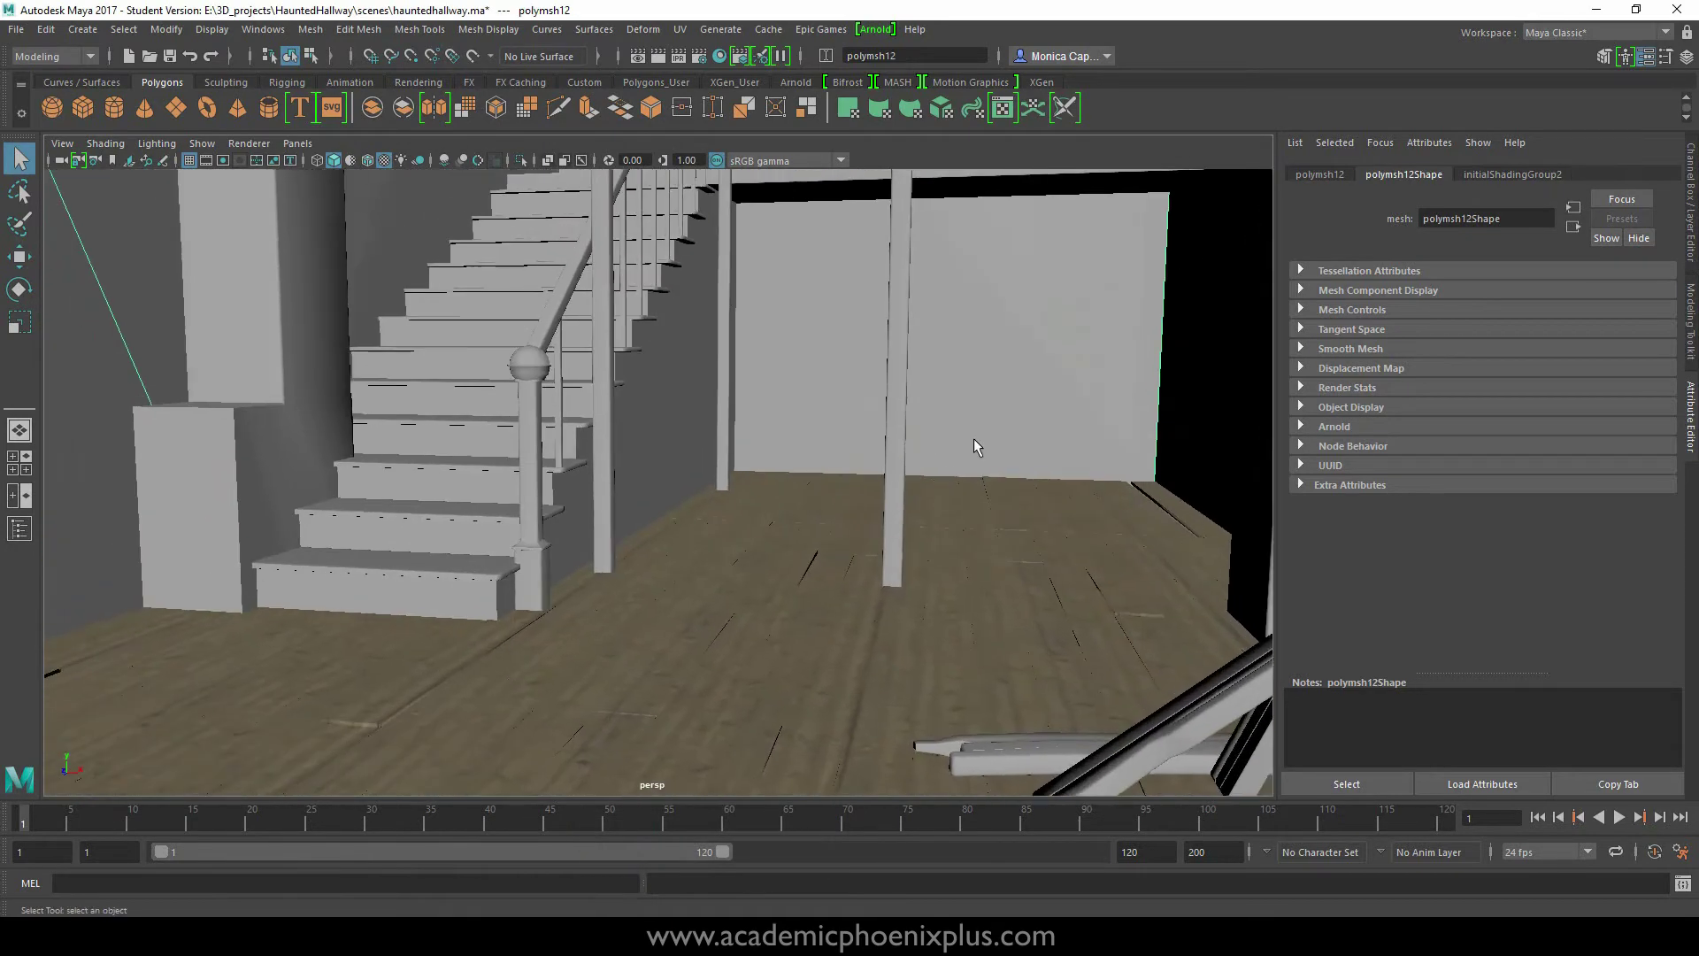
{"action": "left_click_drag", "start_coordinate": [974, 443], "coordinate": [851, 362], "text": "alt"}
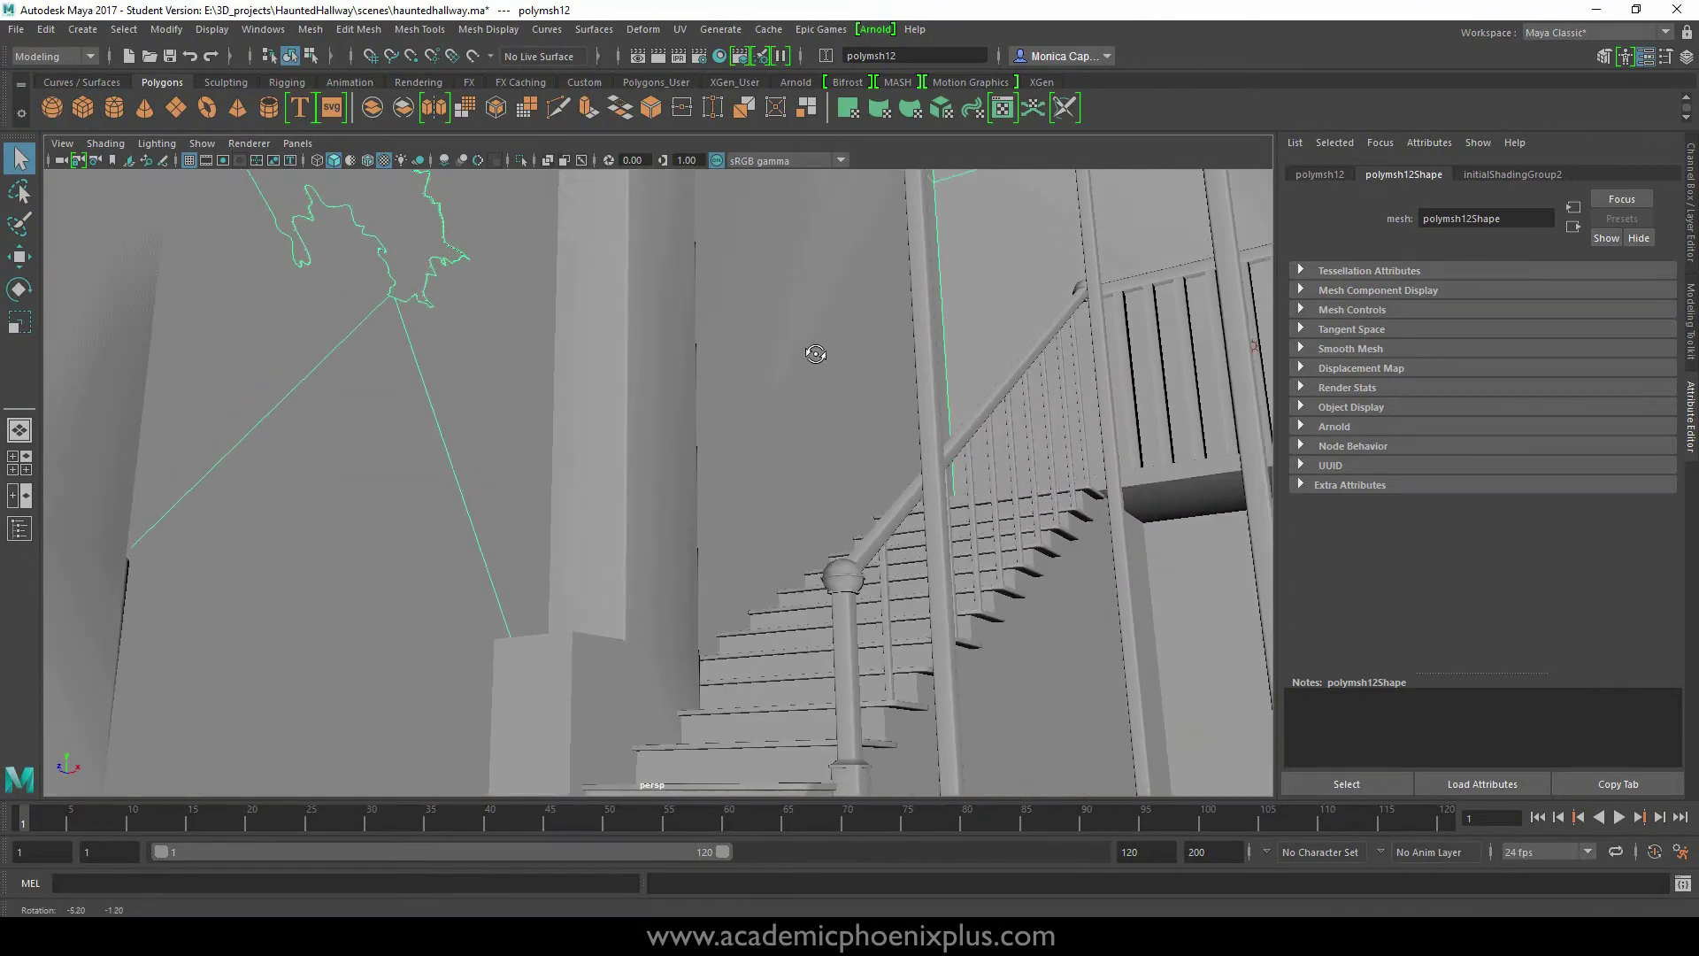
{"action": "right_click_drag", "start_coordinate": [800, 309], "coordinate": [843, 758]}
{"action": "left_click", "coordinate": [630, 454]}
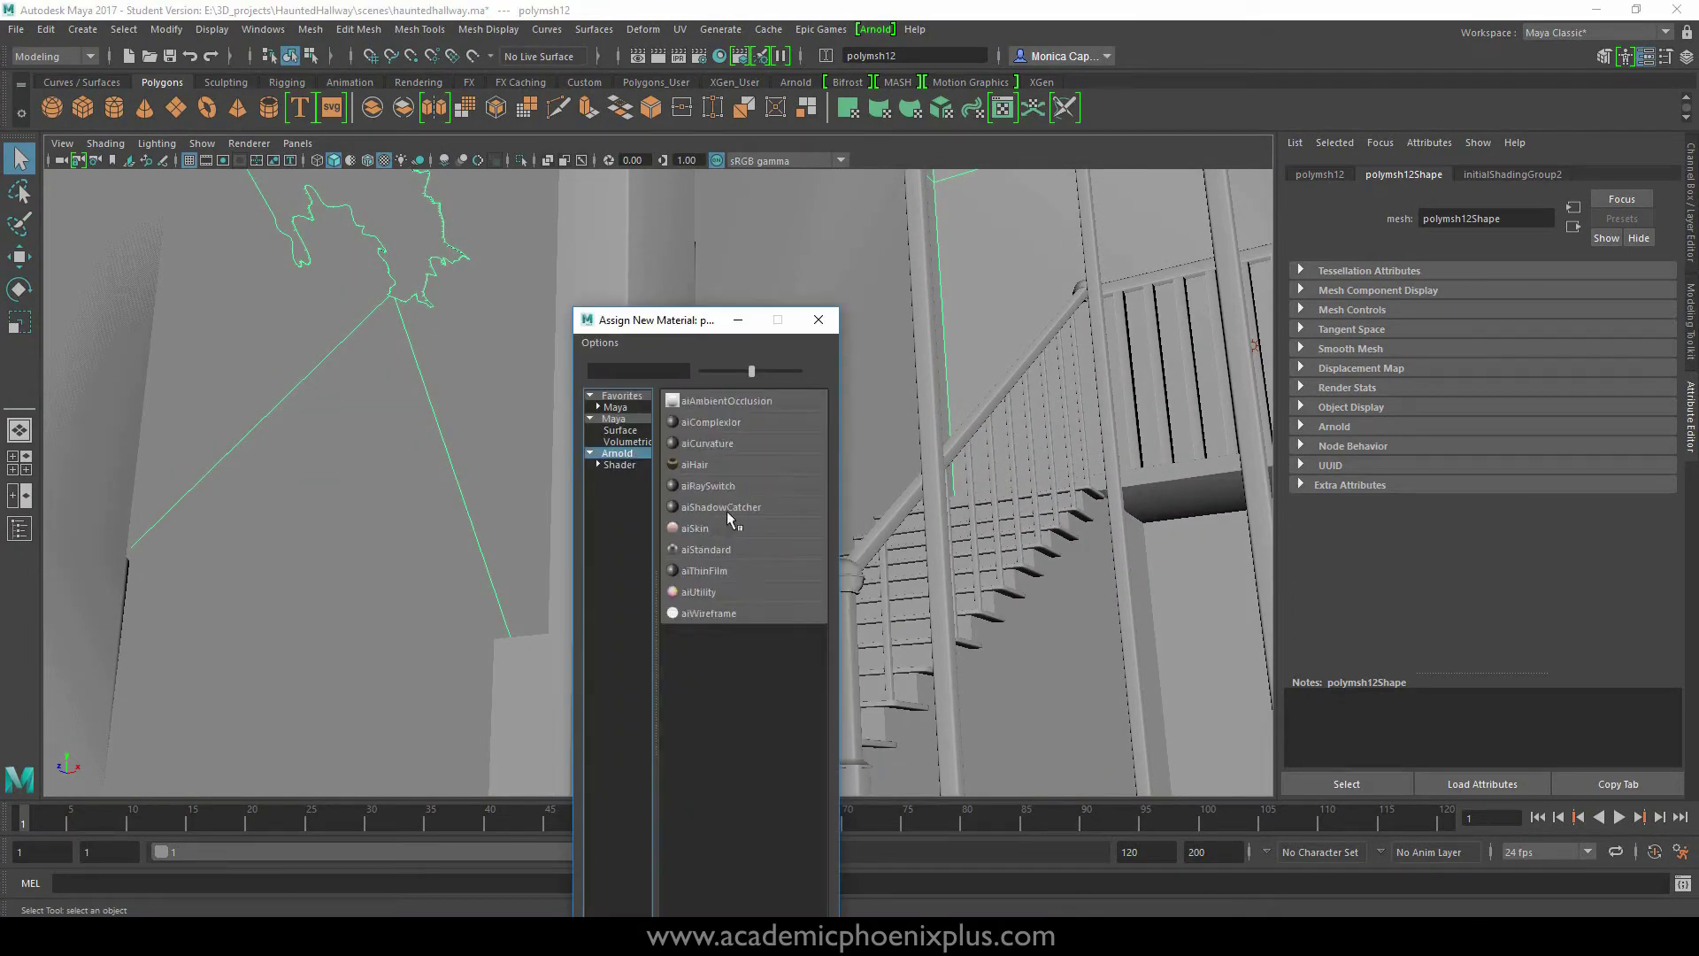
{"action": "left_click", "coordinate": [706, 550]}
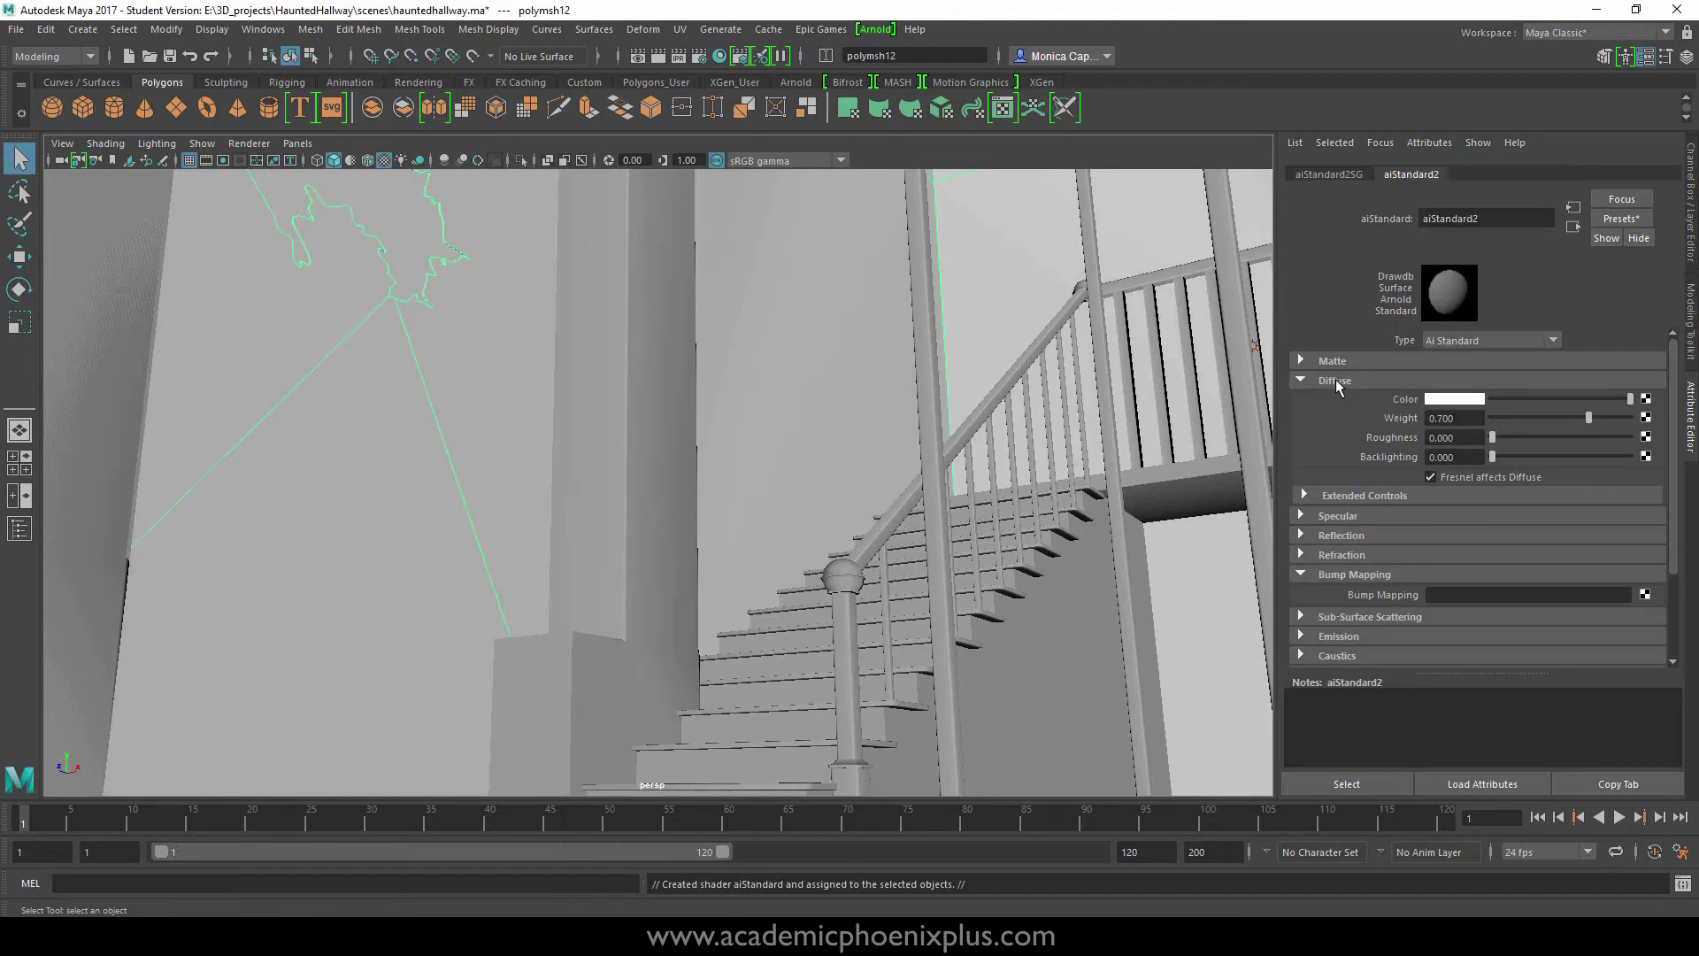
- Map a File texture to the wall material's diffuse Color and load TexturesCom_GrayBareConcrete_1024_albedo.tiff from the sourceimages folder
{"action": "left_click", "coordinate": [1645, 399]}
{"action": "left_click", "coordinate": [711, 462]}
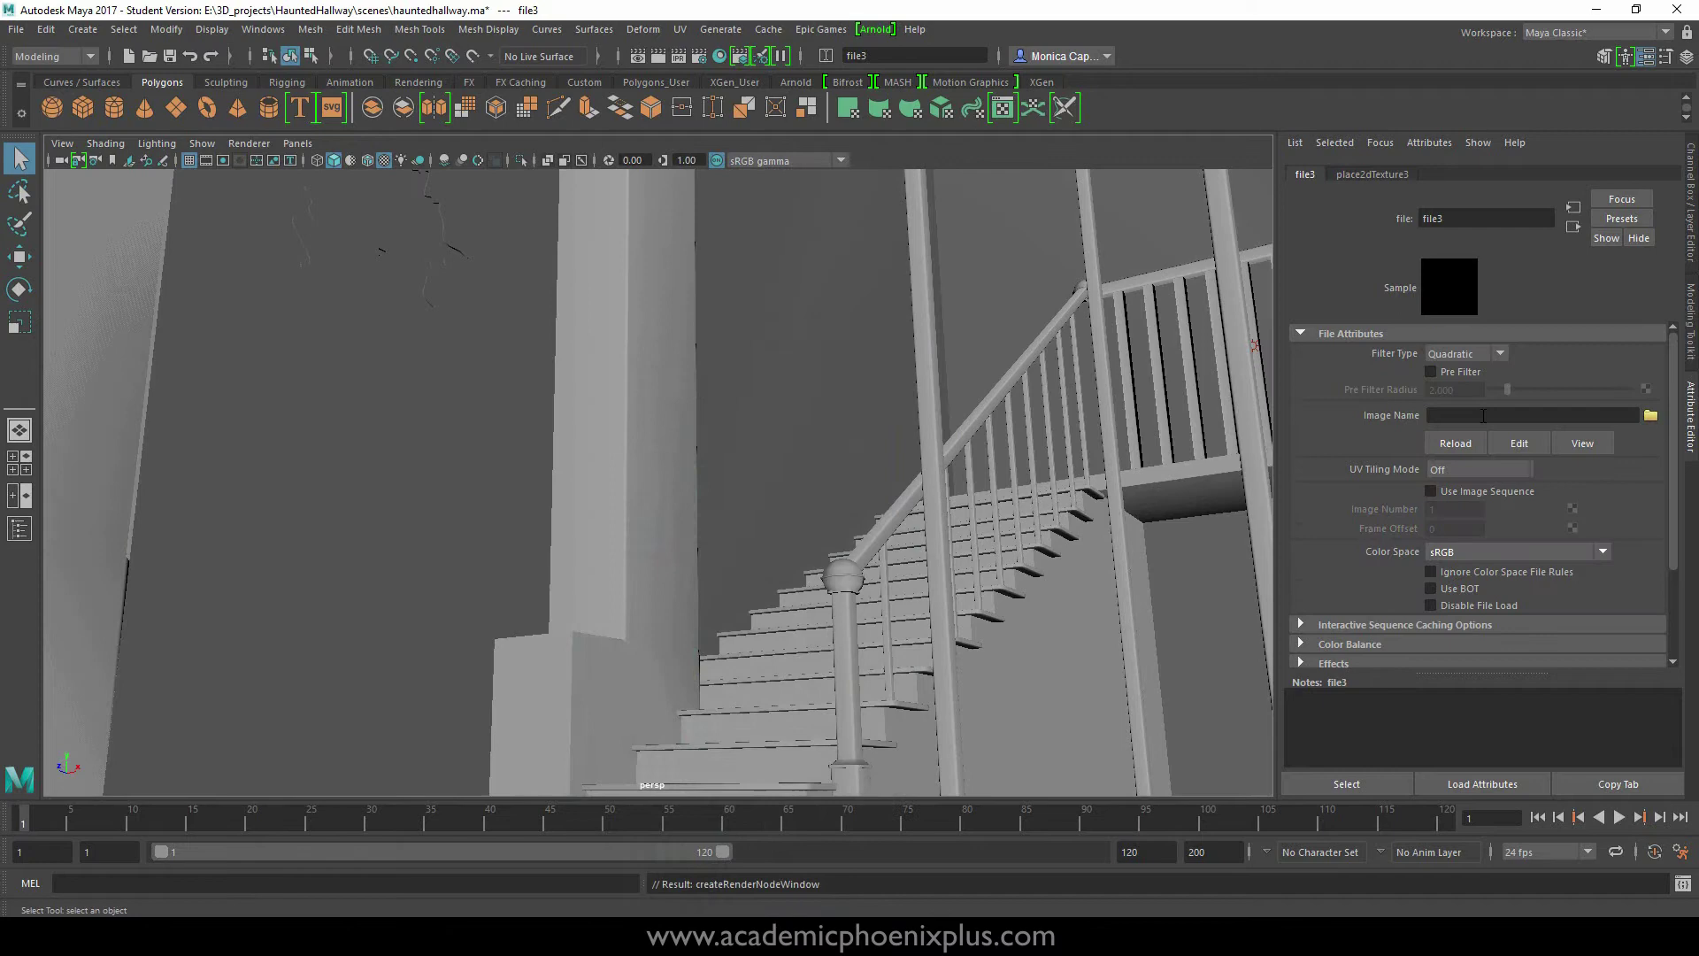
{"action": "left_click", "coordinate": [1650, 415]}
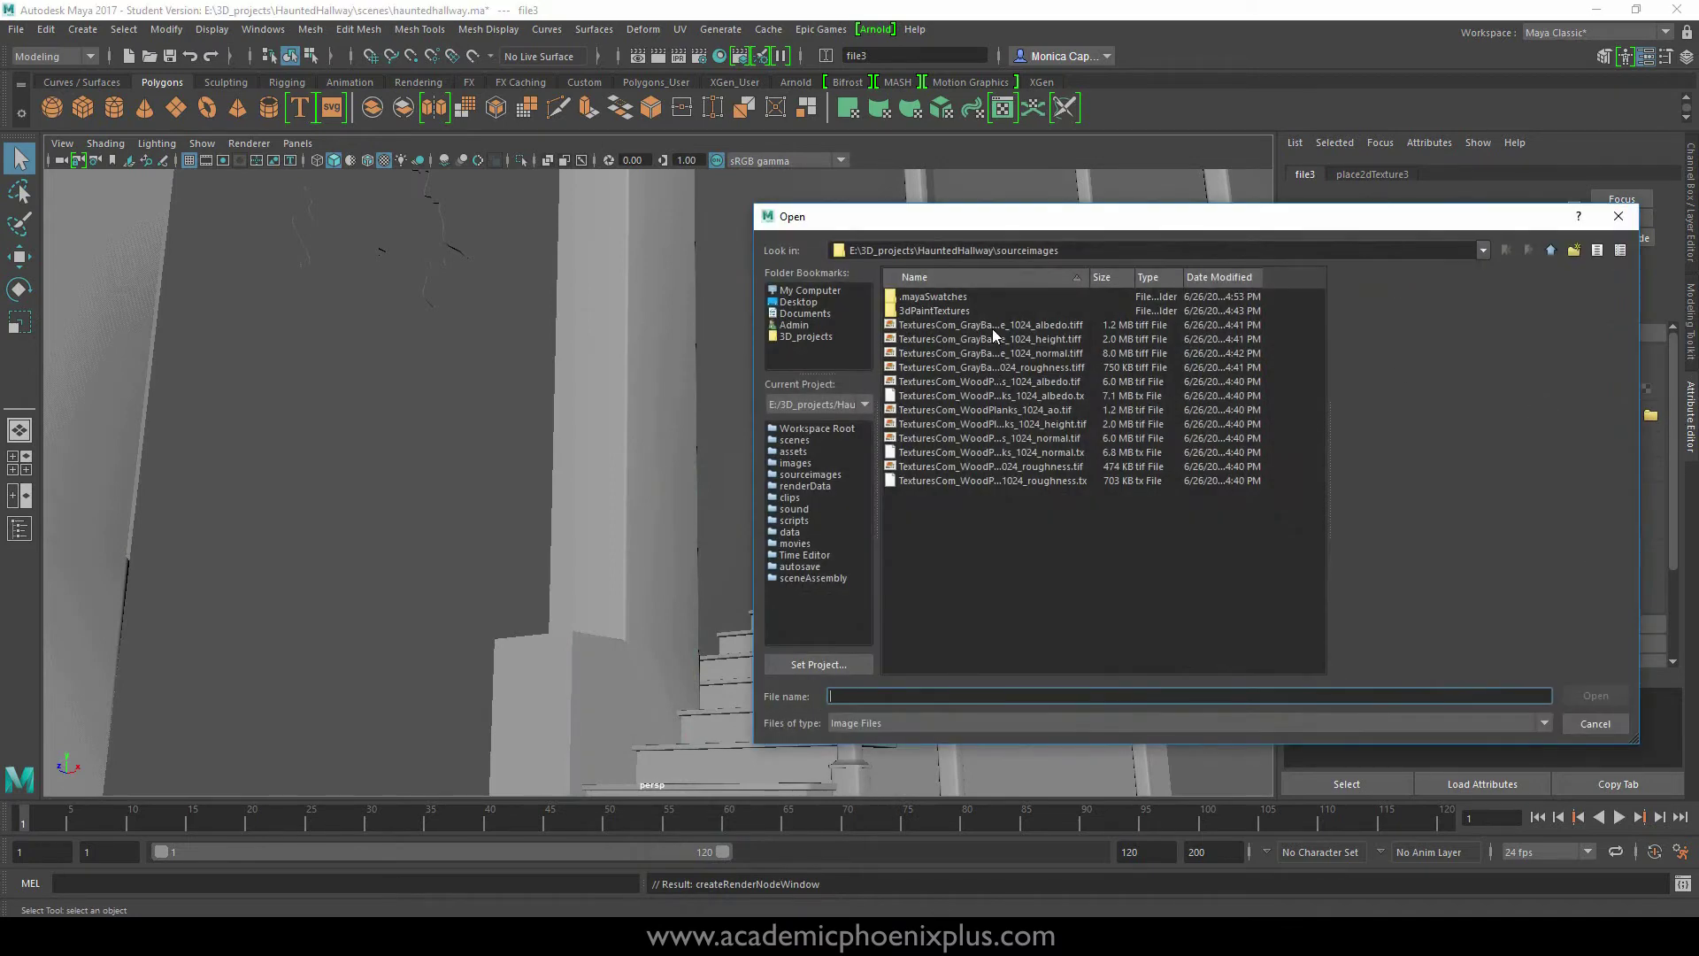
{"action": "left_click", "coordinate": [993, 328]}
{"action": "left_click", "coordinate": [995, 341]}
{"action": "left_click", "coordinate": [996, 354]}
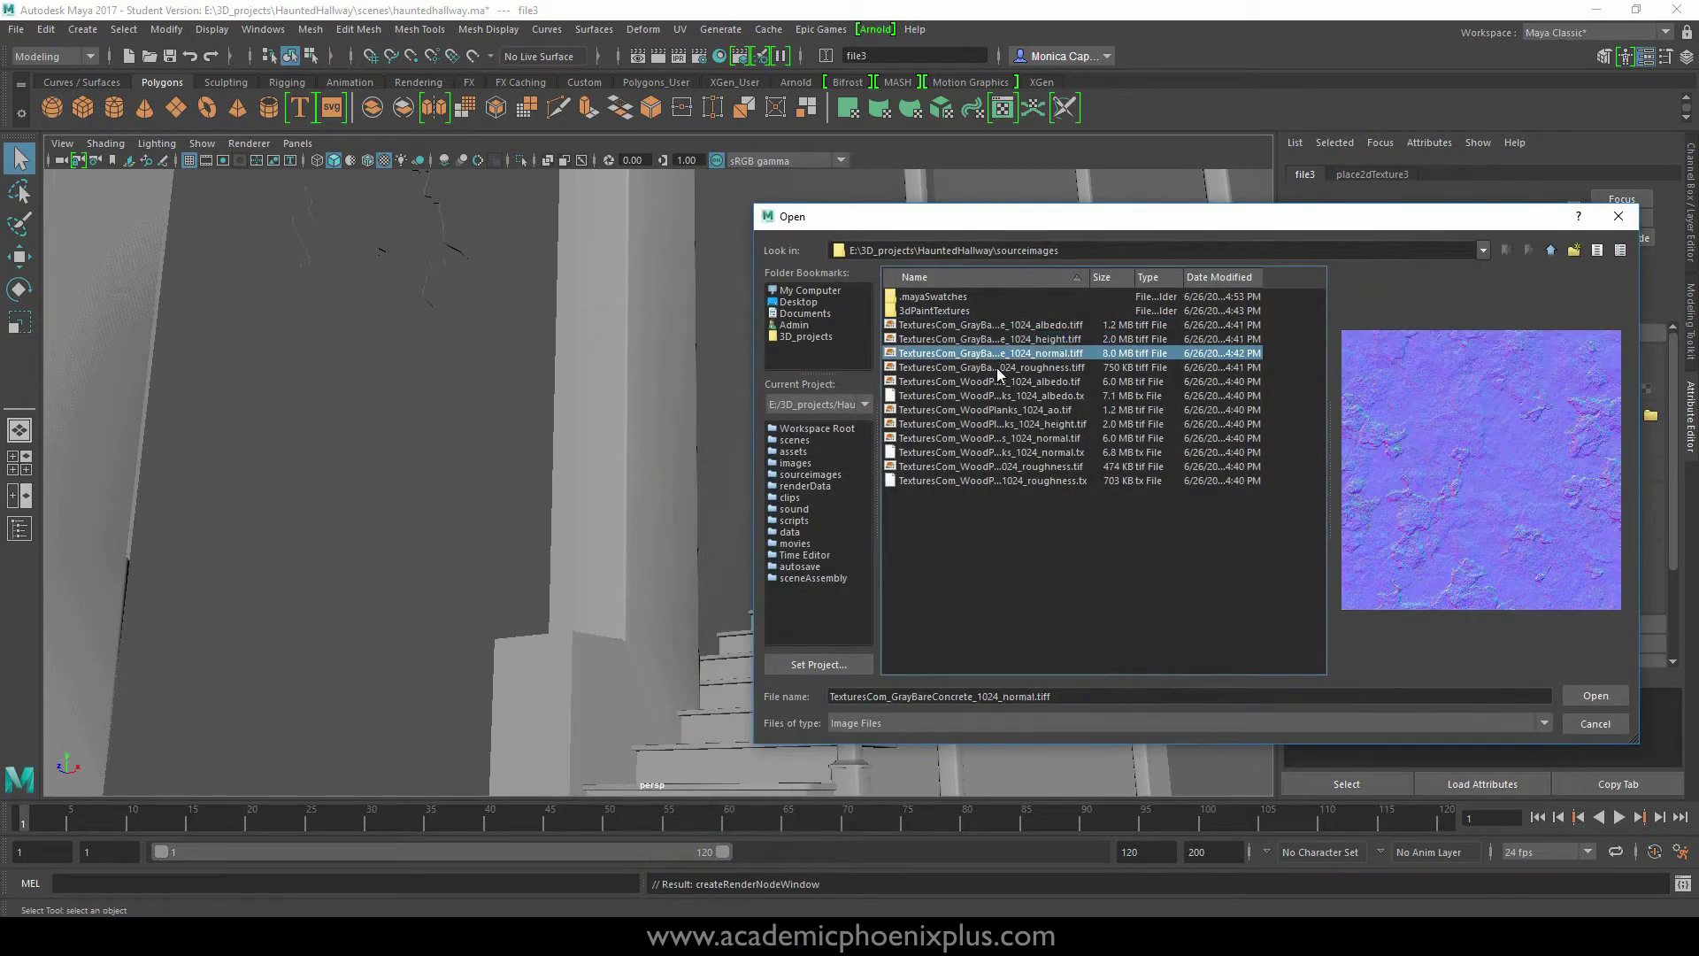
{"action": "left_click", "coordinate": [1059, 328]}
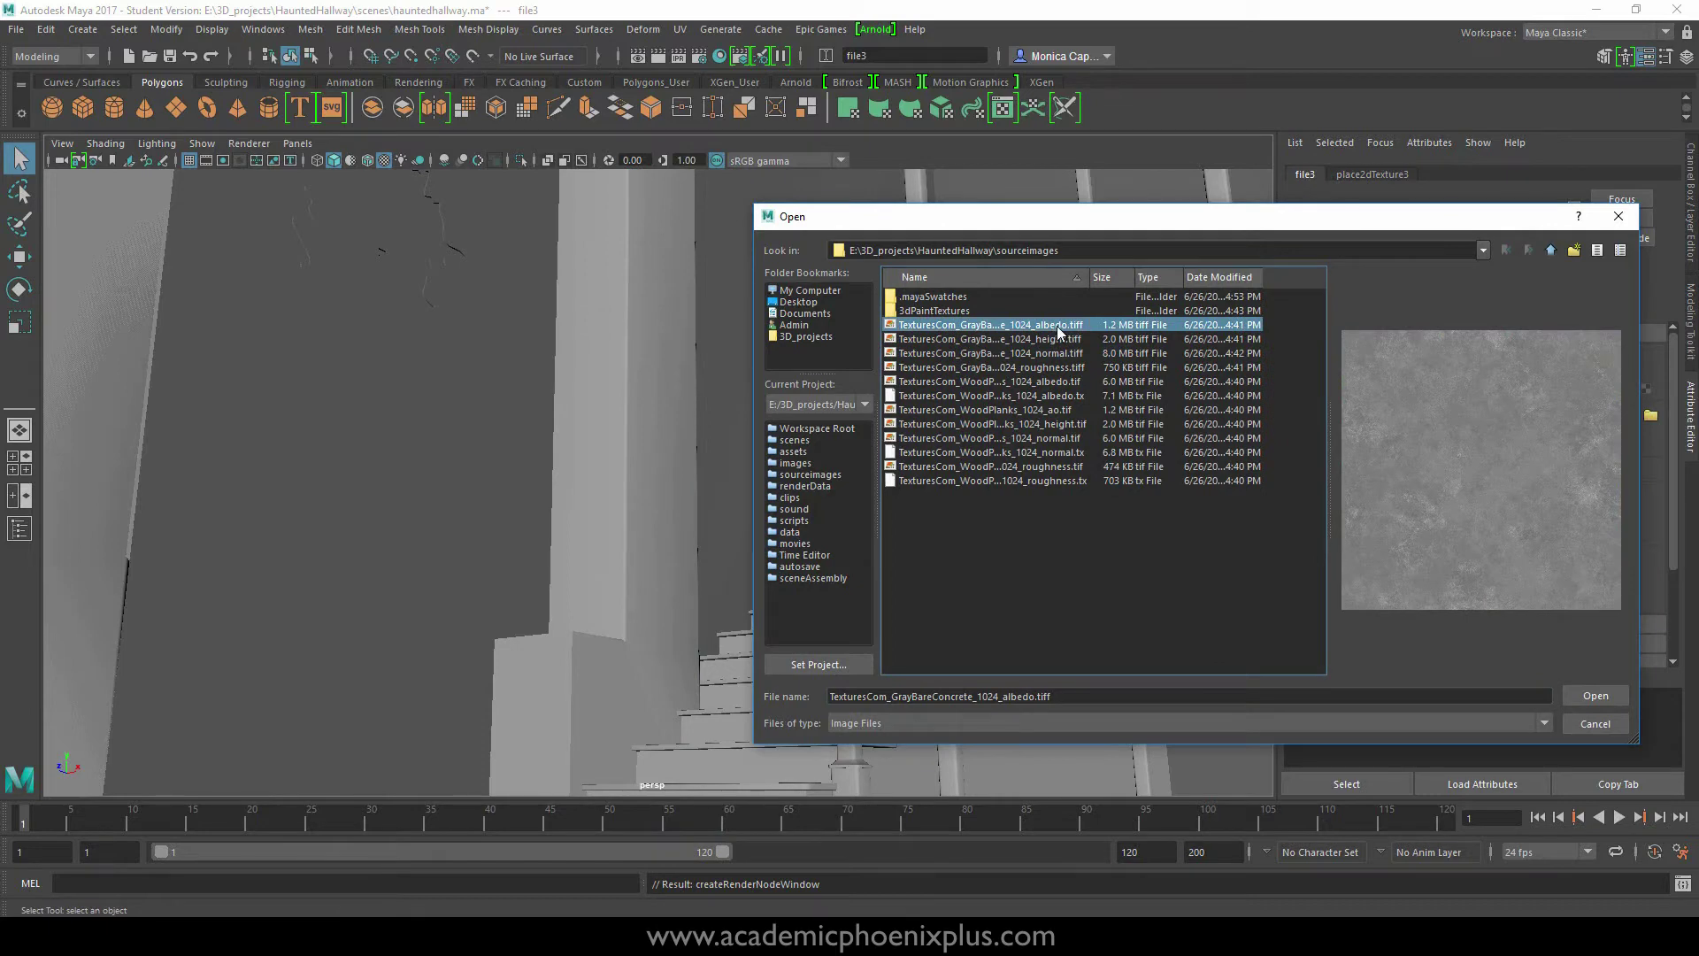
{"action": "left_click", "coordinate": [1595, 695]}
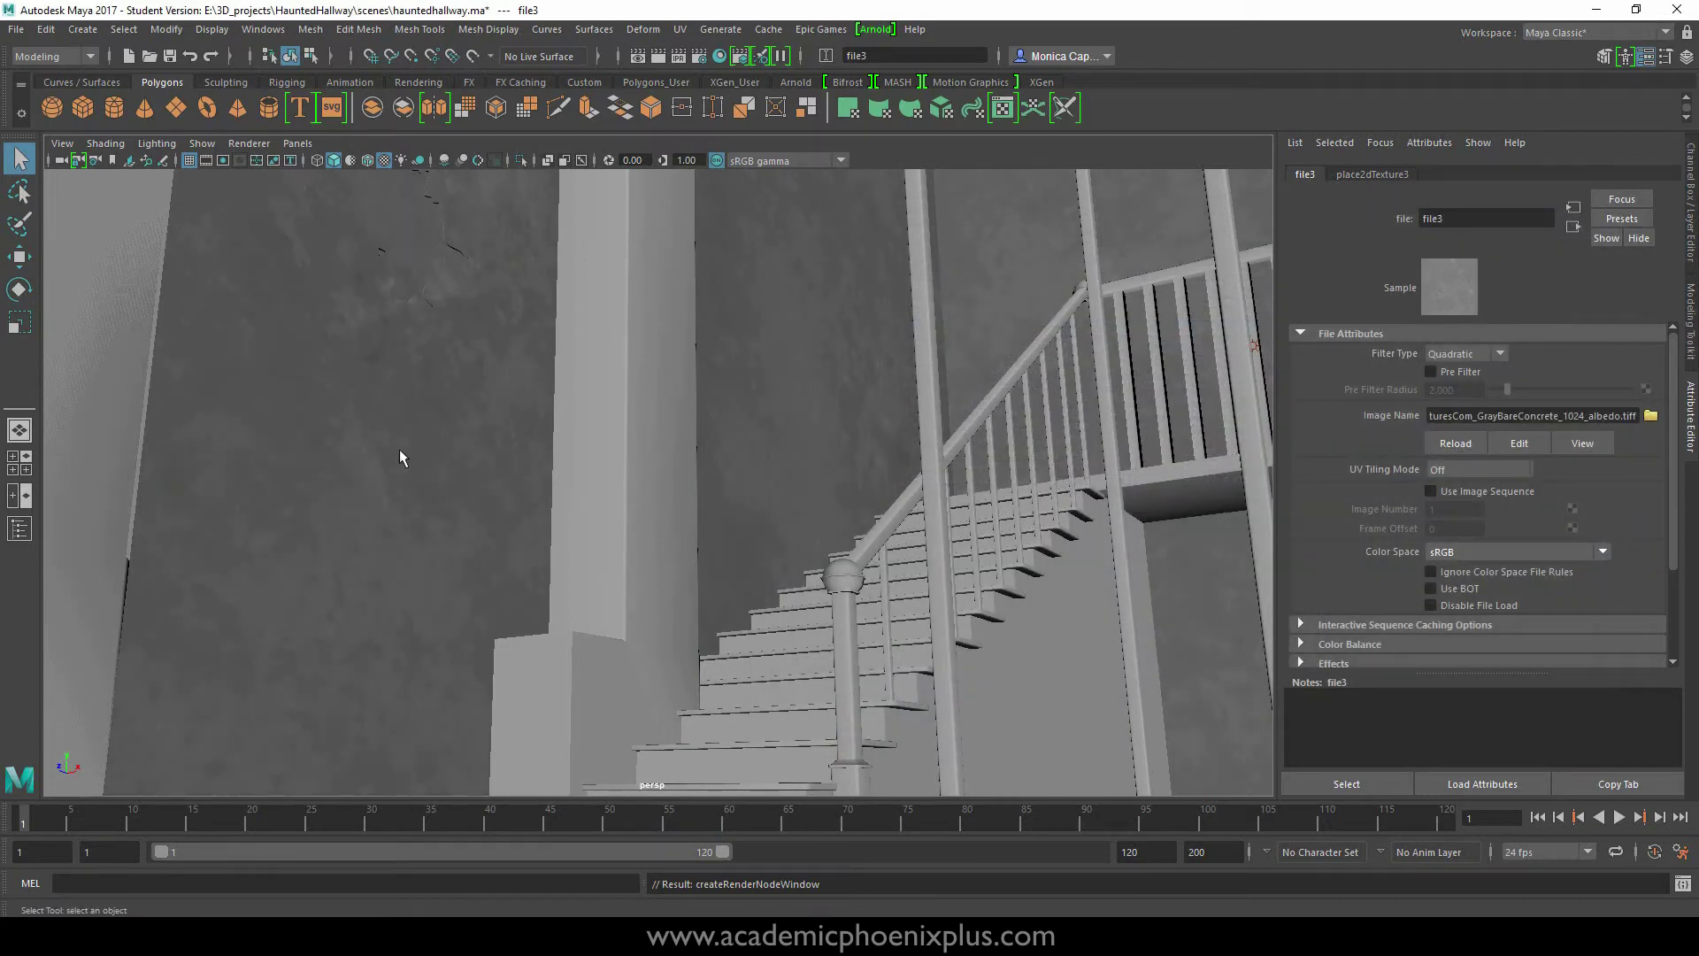
- Set the Repeat UV of the concrete albedo texture's 2D placement to 5 and 5
{"action": "left_click", "coordinate": [1374, 174]}
{"action": "left_click_drag", "start_coordinate": [1457, 490], "coordinate": [1343, 470]}
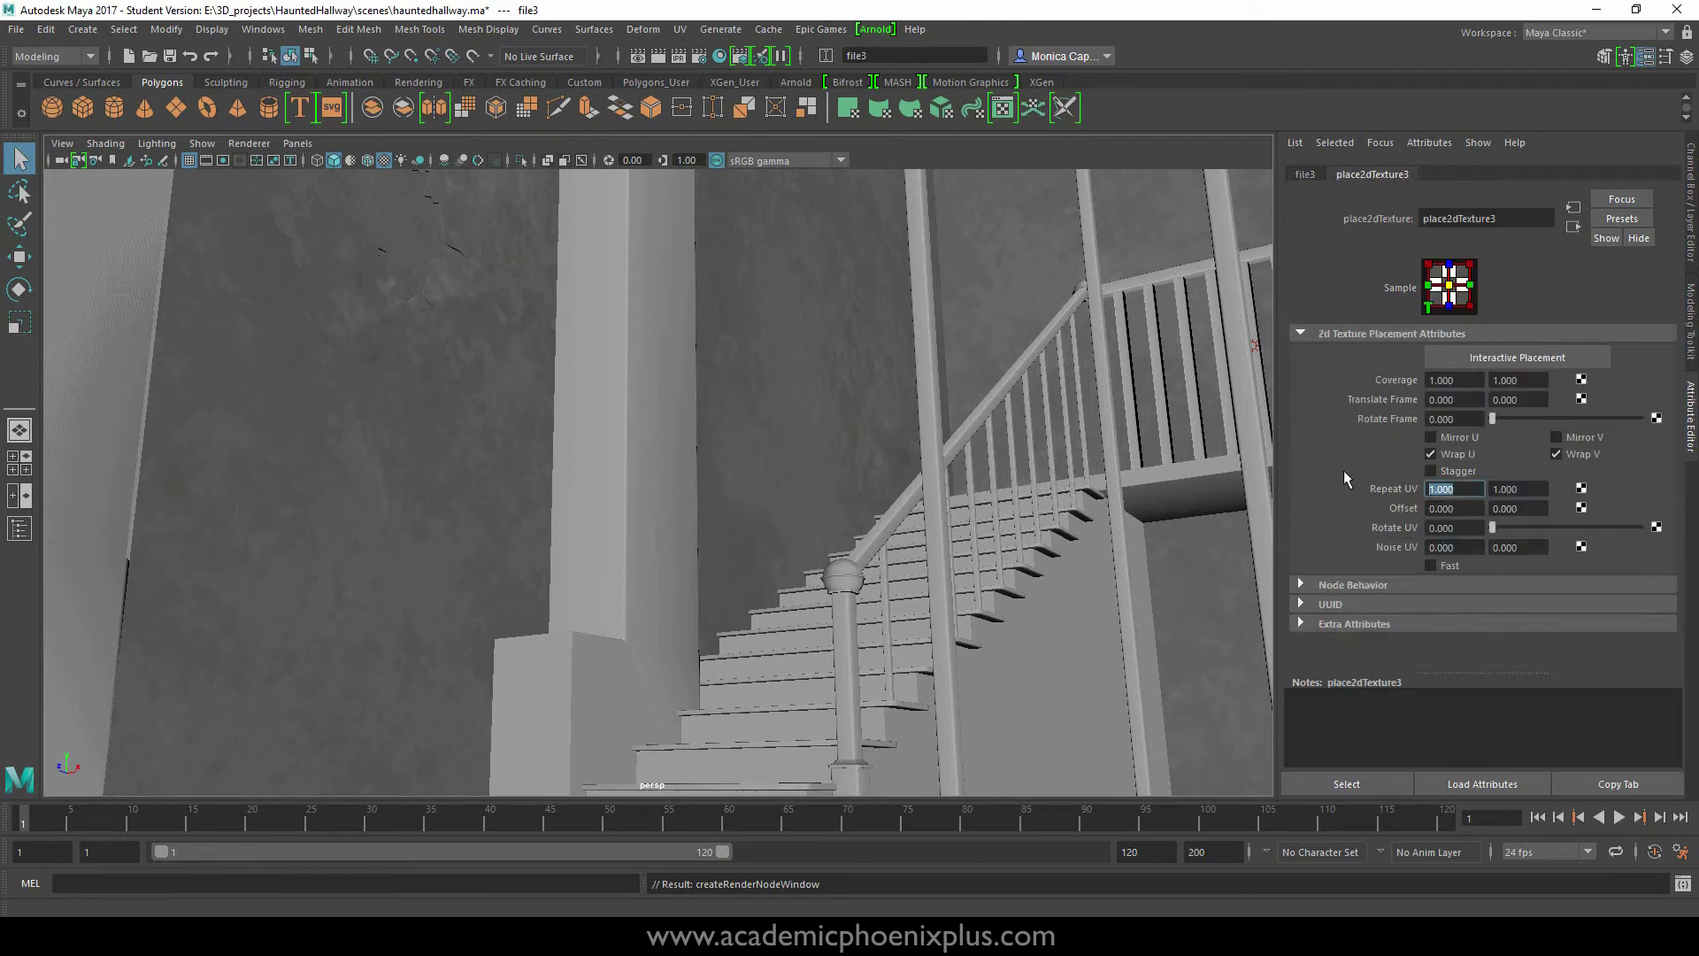
{"action": "type", "text": "5"}
{"action": "key", "text": "Tab"}
{"action": "type", "text": "5"}
{"action": "key", "text": "Tab"}
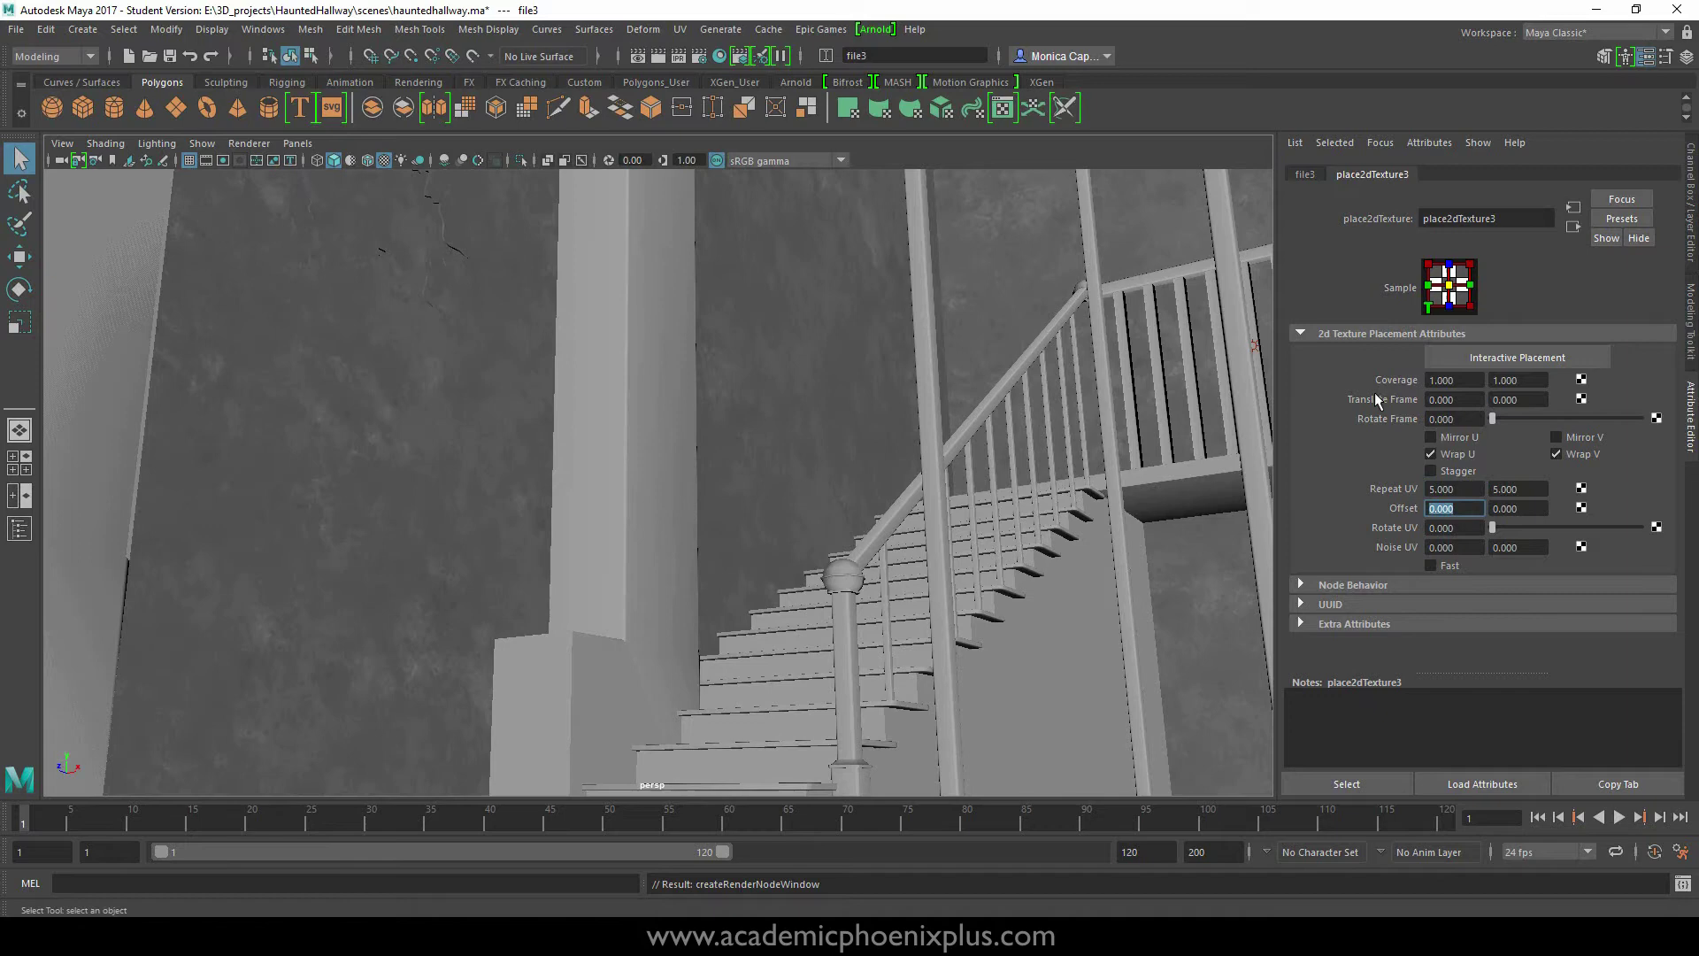
- Set the Repeat UV of the concrete albedo texture's 2D placement to 10 and 10 and check the wall
{"action": "double_click", "coordinate": [1469, 490]}
{"action": "type", "text": "10"}
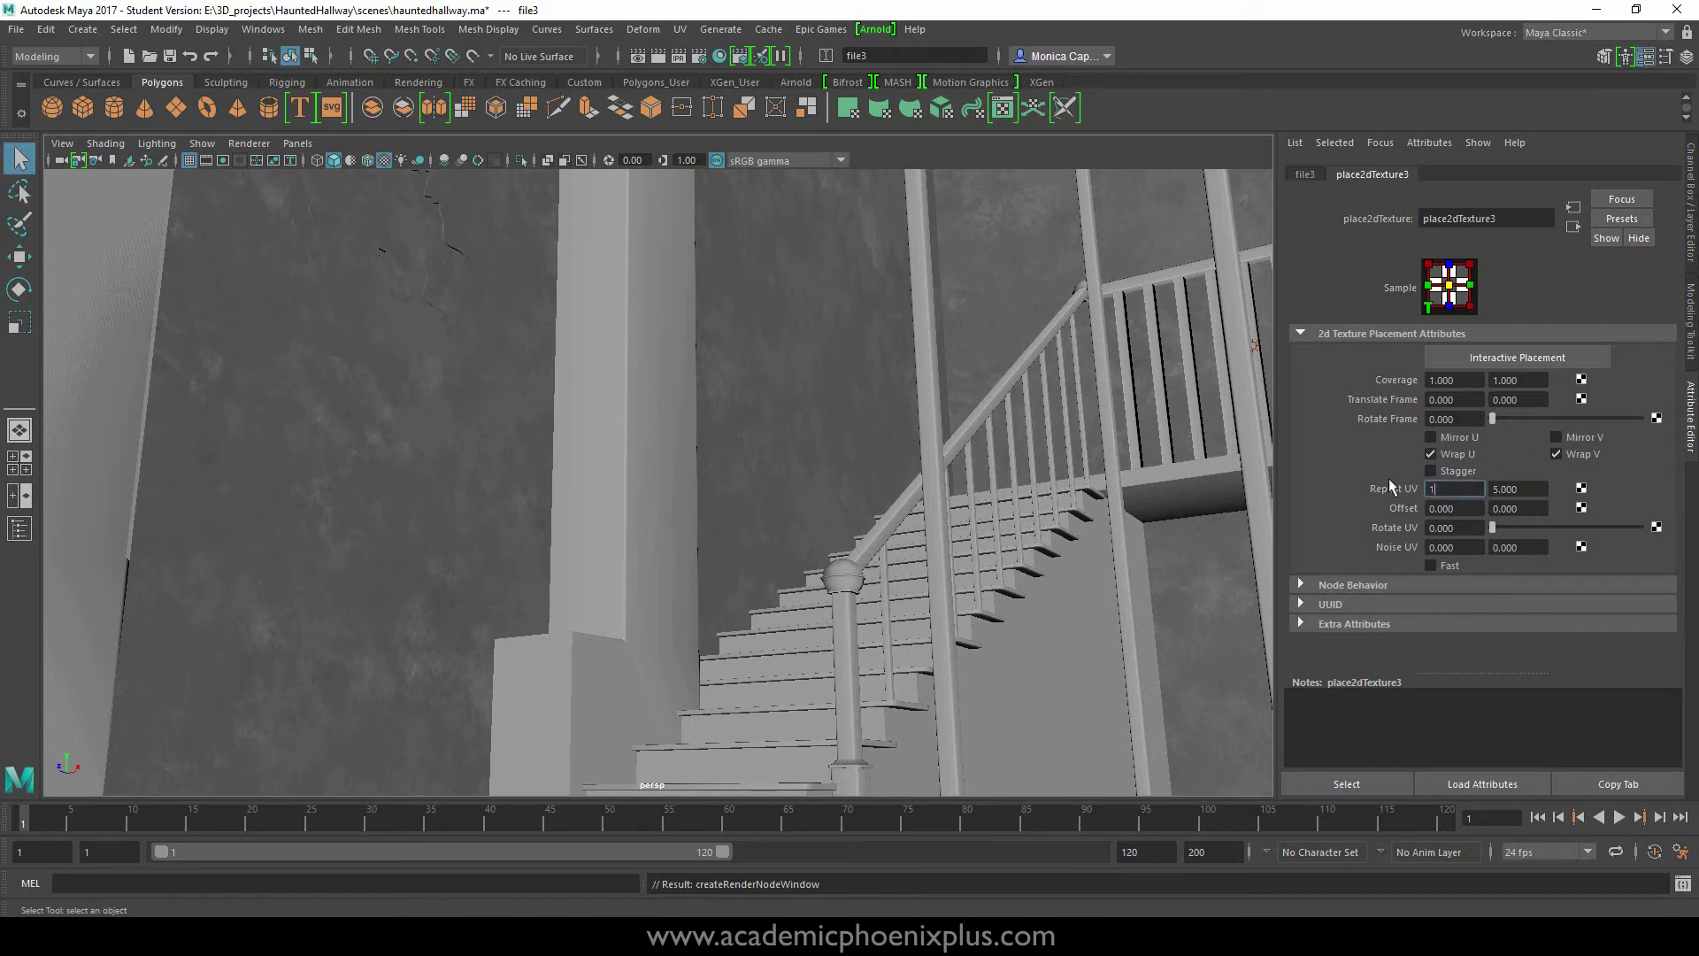
{"action": "key", "text": "Tab"}
{"action": "type", "text": "10"}
{"action": "key", "text": "Tab"}
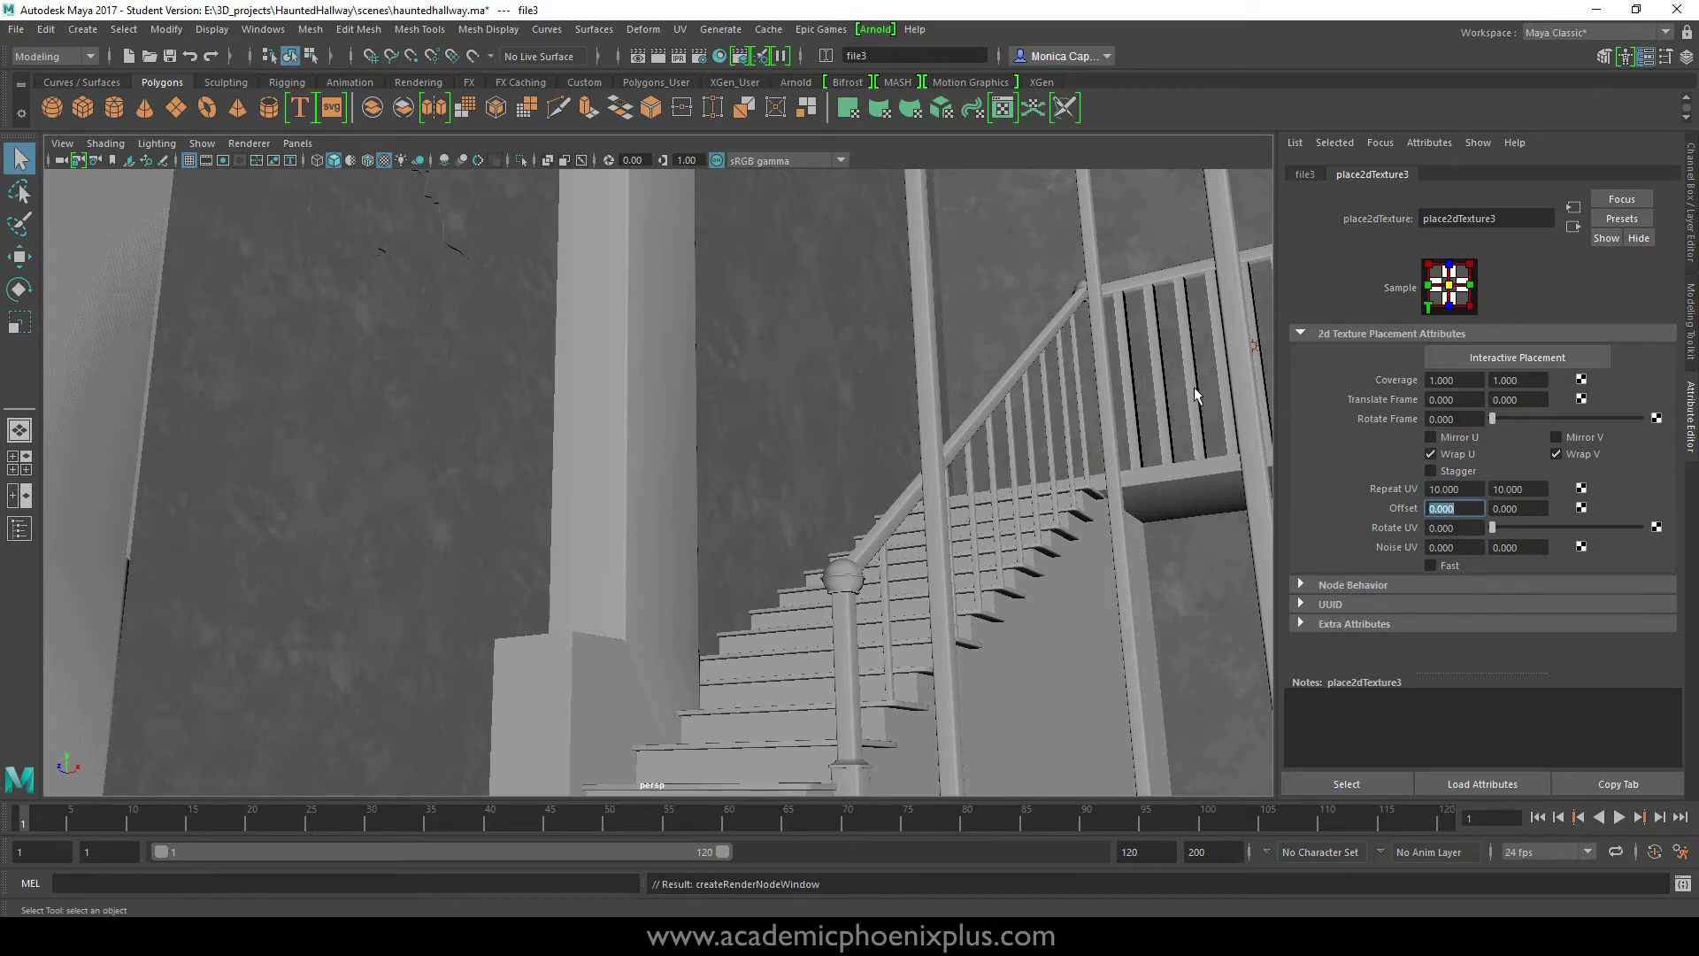
{"action": "left_click_drag", "start_coordinate": [1177, 389], "coordinate": [1202, 399], "text": "alt"}
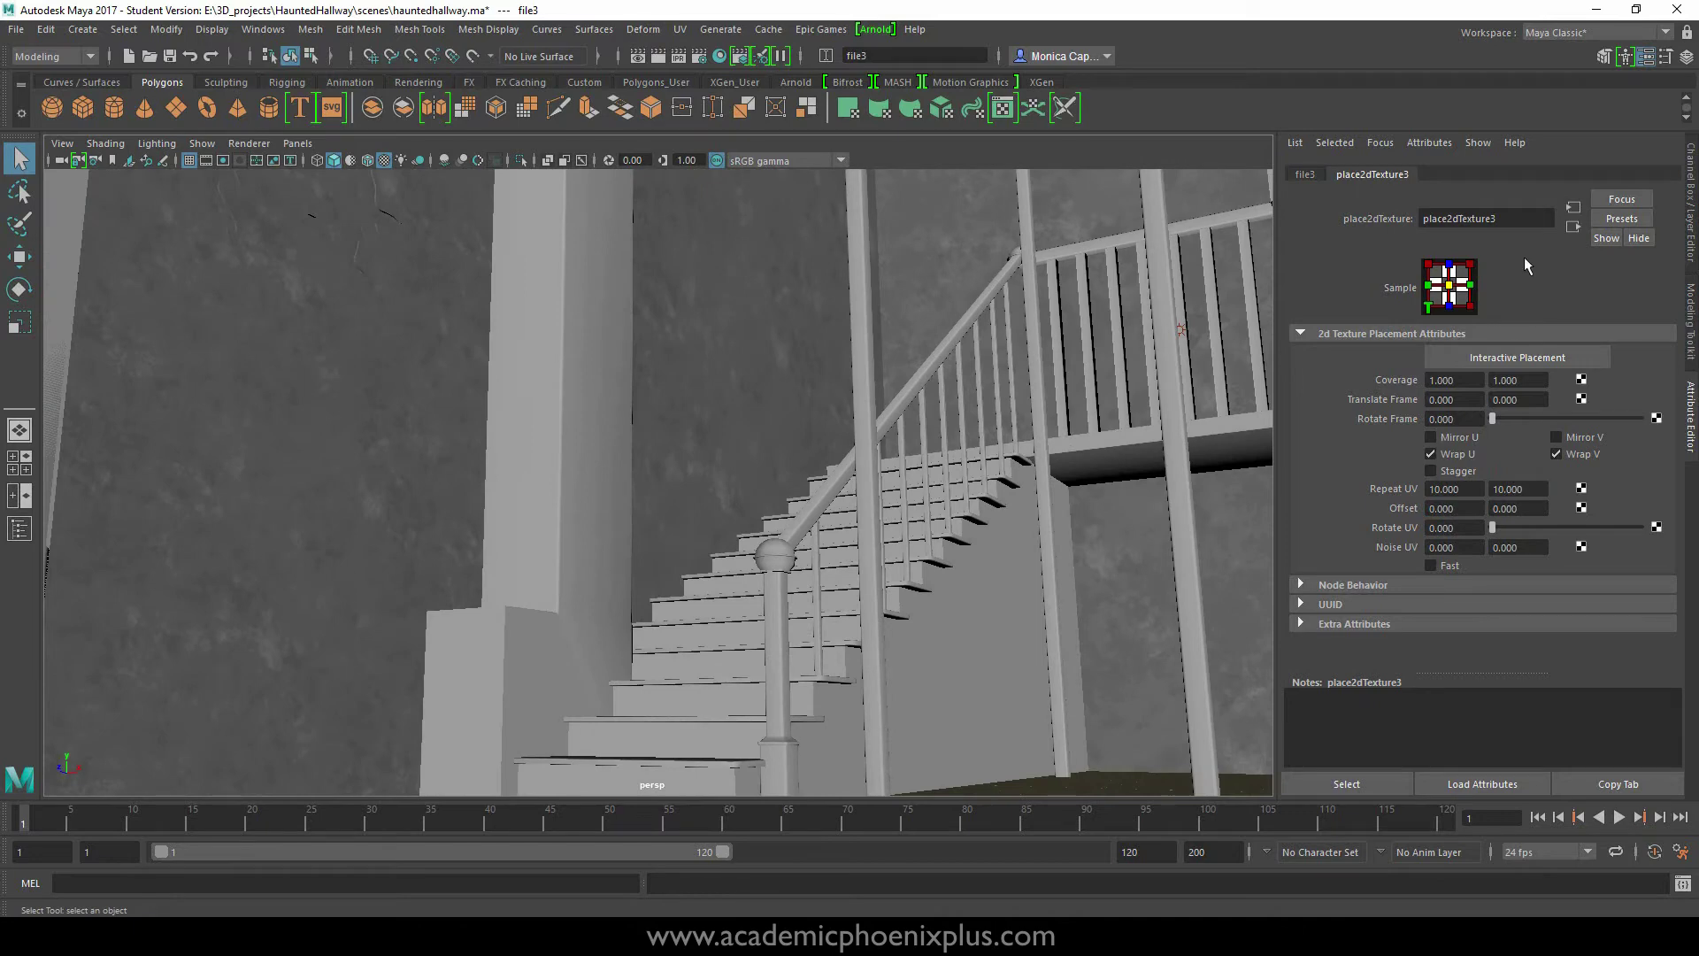
- Map a File texture to the wall material's Bump Mapping and load TexturesCom_GrayBareConcrete_1024_normal.tiff
{"action": "left_click", "coordinate": [1305, 173]}
{"action": "left_click", "coordinate": [1573, 226]}
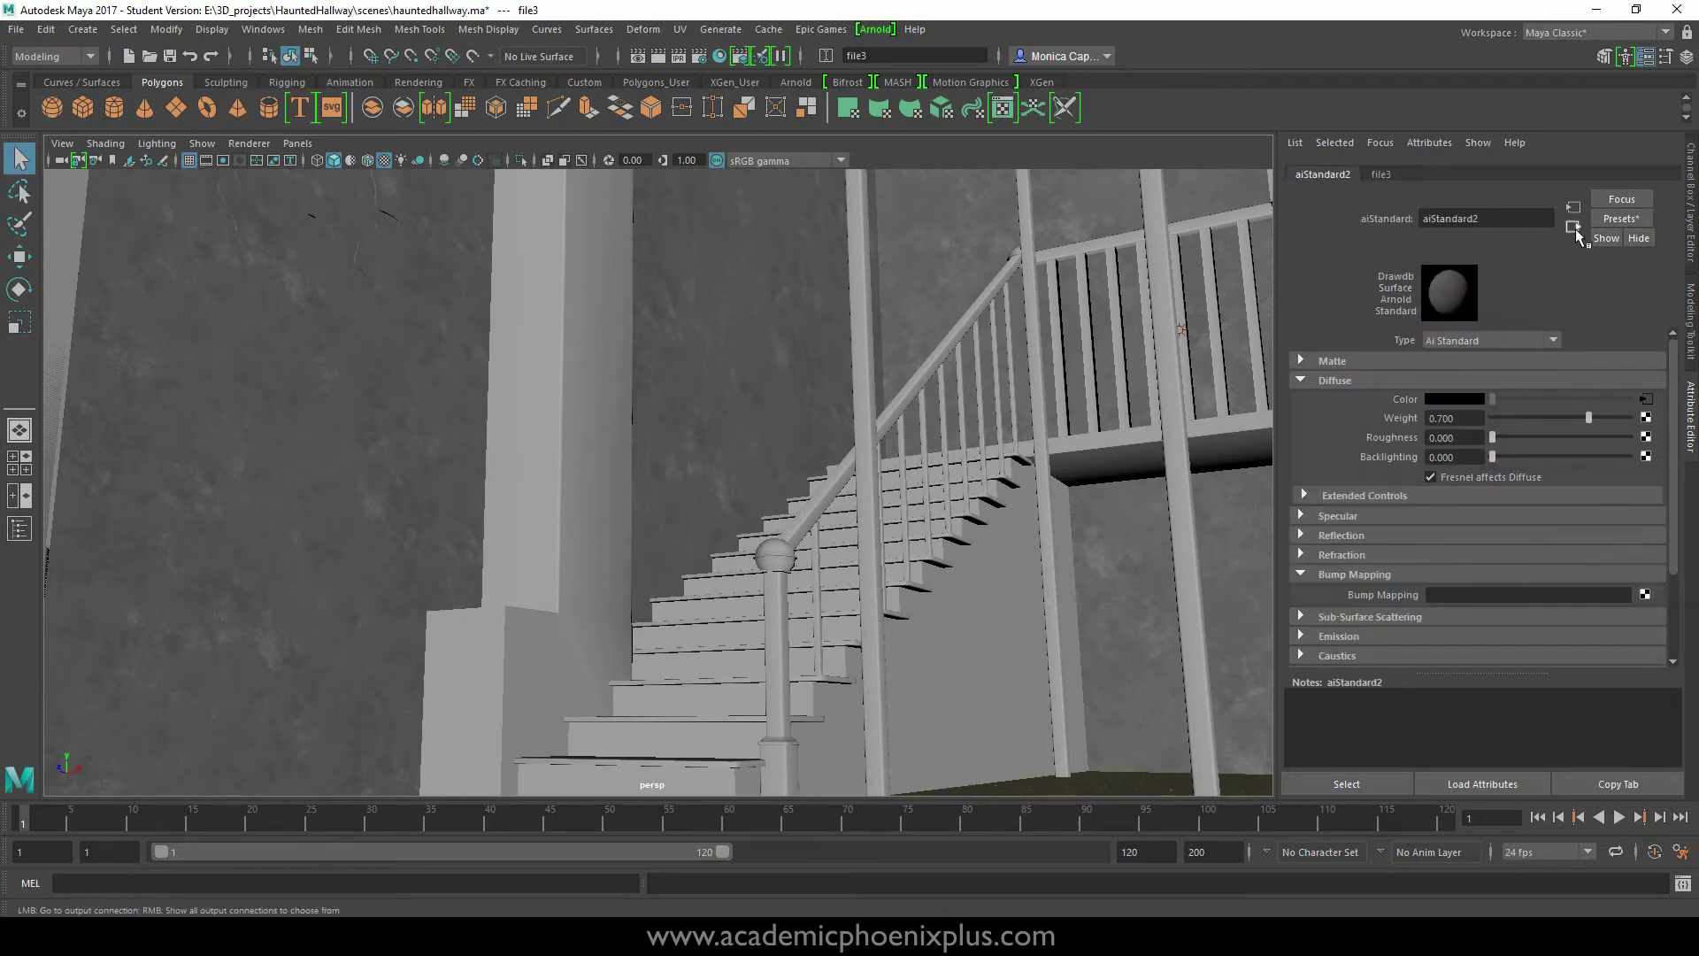
{"action": "left_click", "coordinate": [1645, 595]}
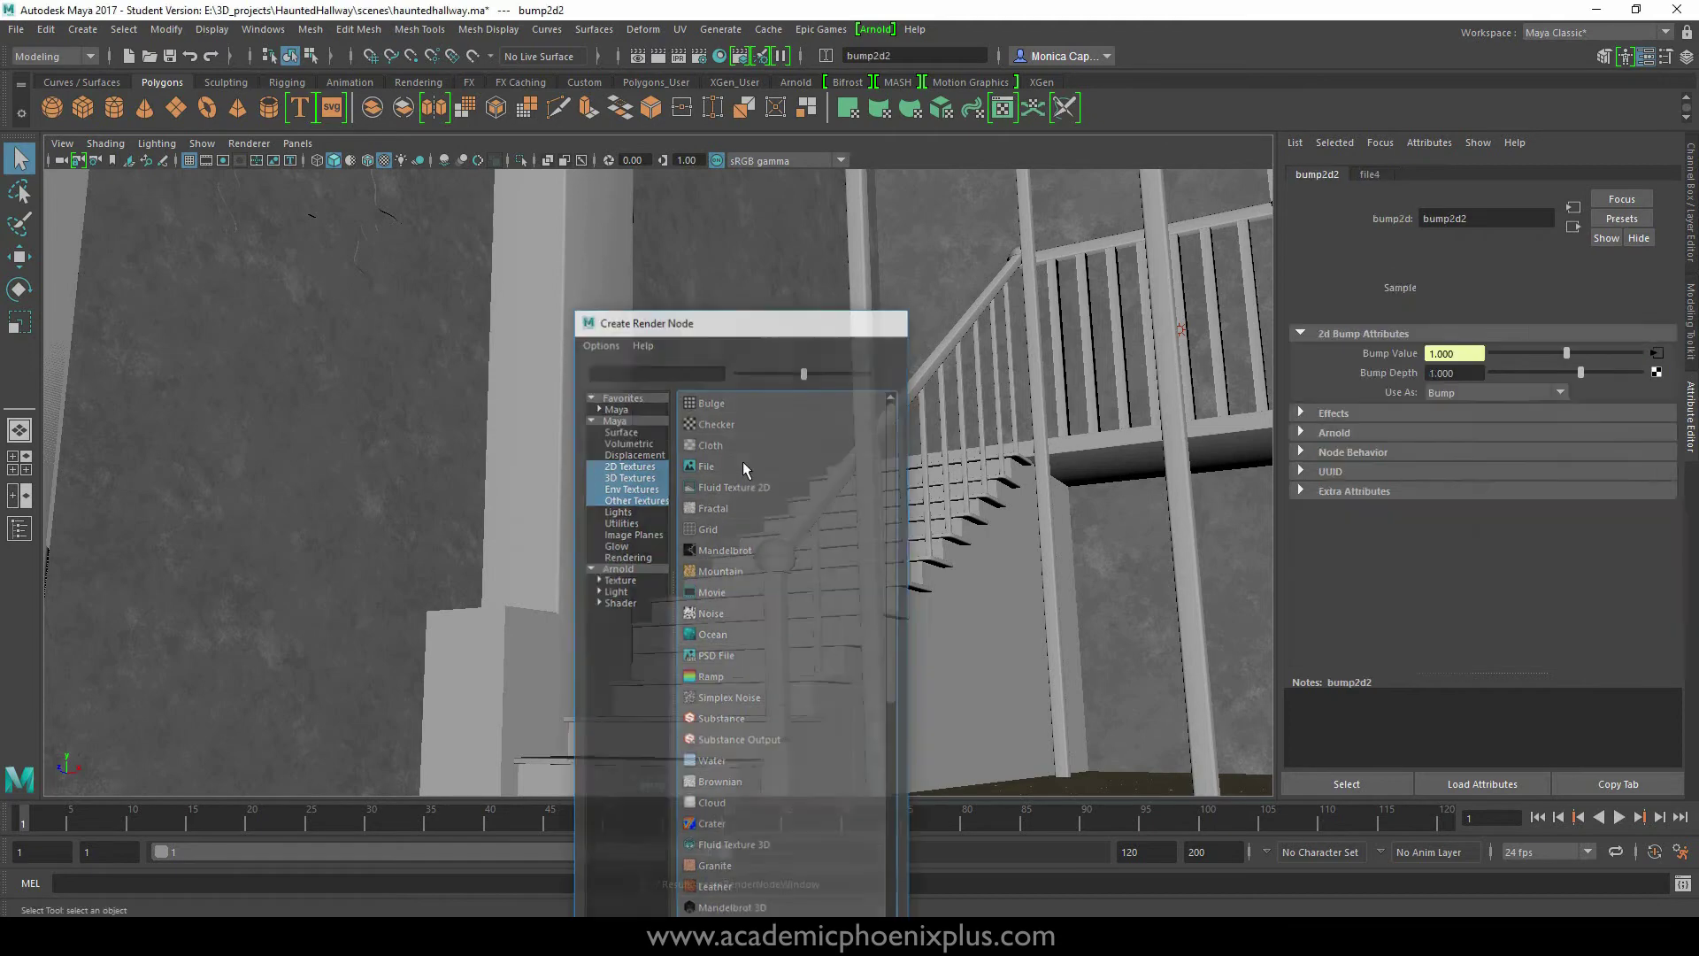
{"action": "left_click", "coordinate": [743, 466]}
{"action": "left_click", "coordinate": [1657, 356]}
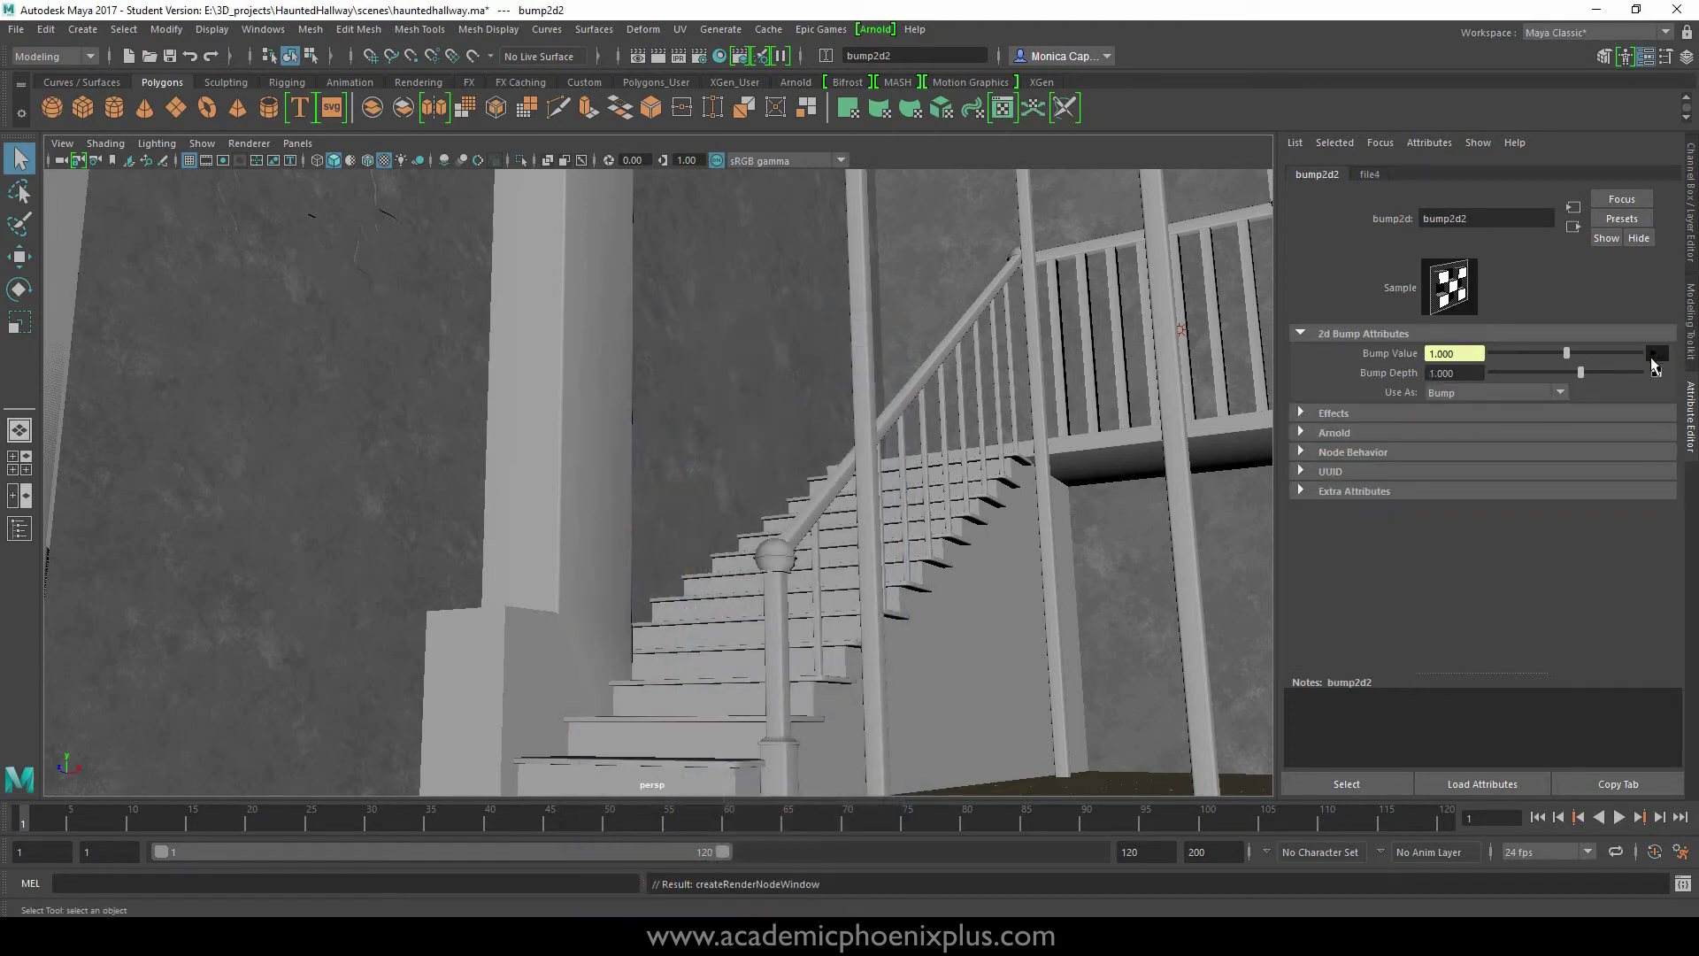
{"action": "left_click", "coordinate": [1650, 415]}
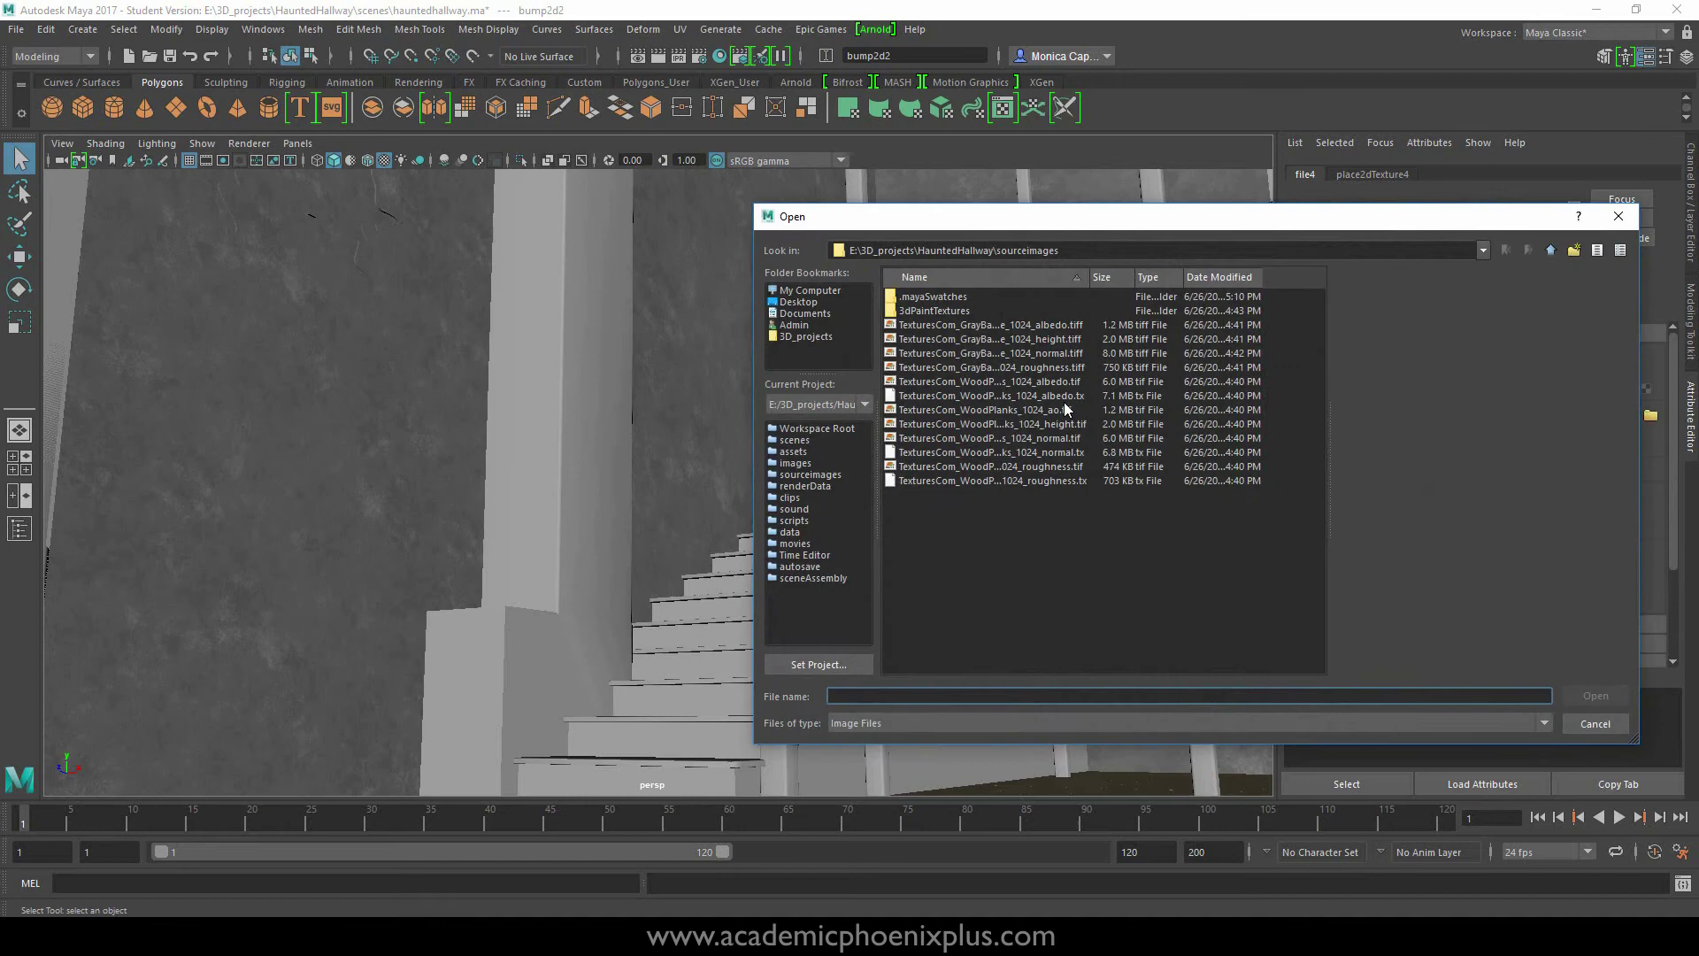
{"action": "left_click", "coordinate": [1065, 354]}
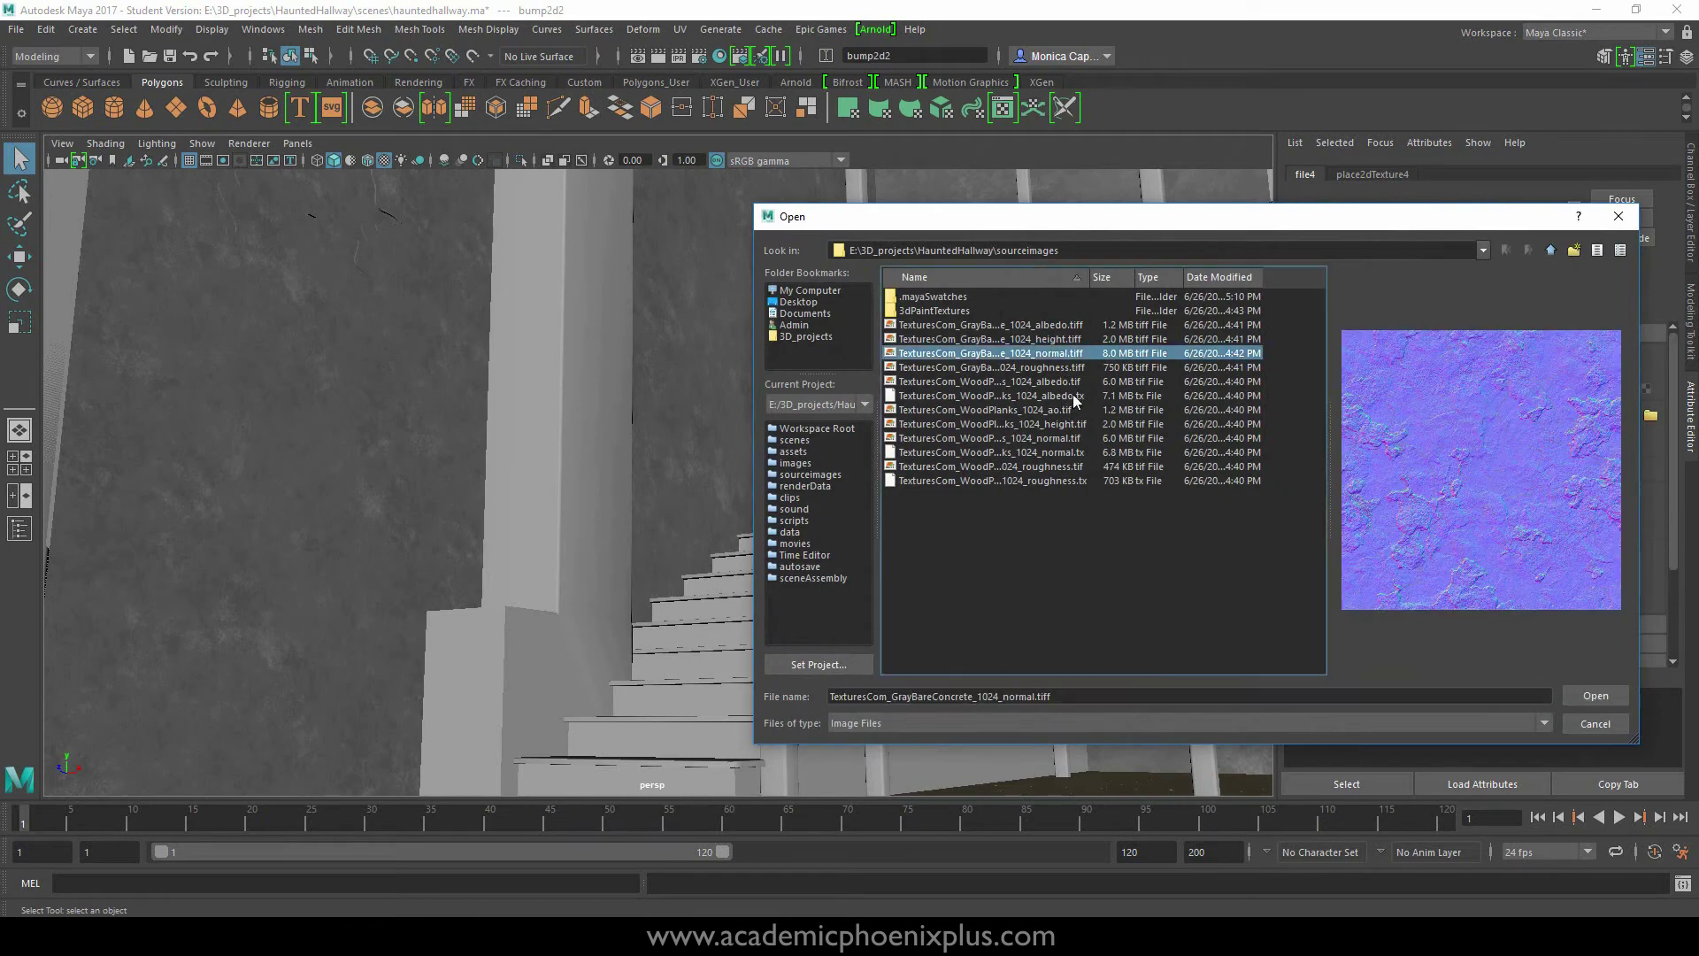
{"action": "left_click", "coordinate": [1592, 696]}
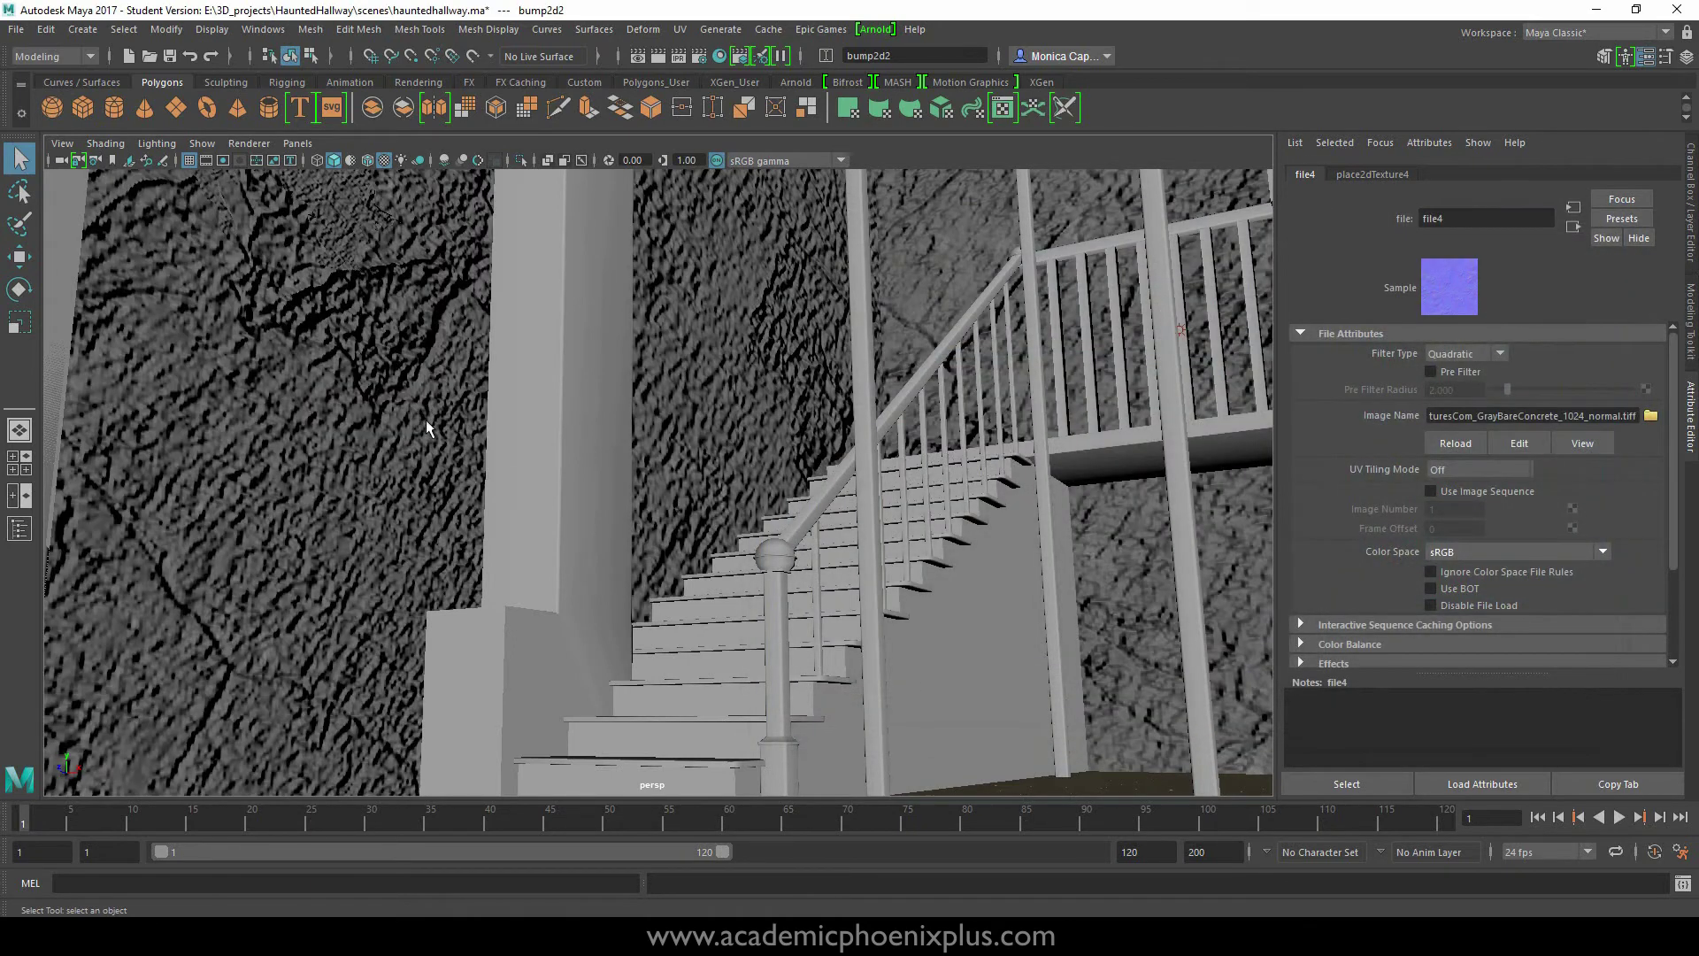
- Set the wall's bump2d node to be used as Tangent Space Normals
{"action": "left_click", "coordinate": [1573, 228]}
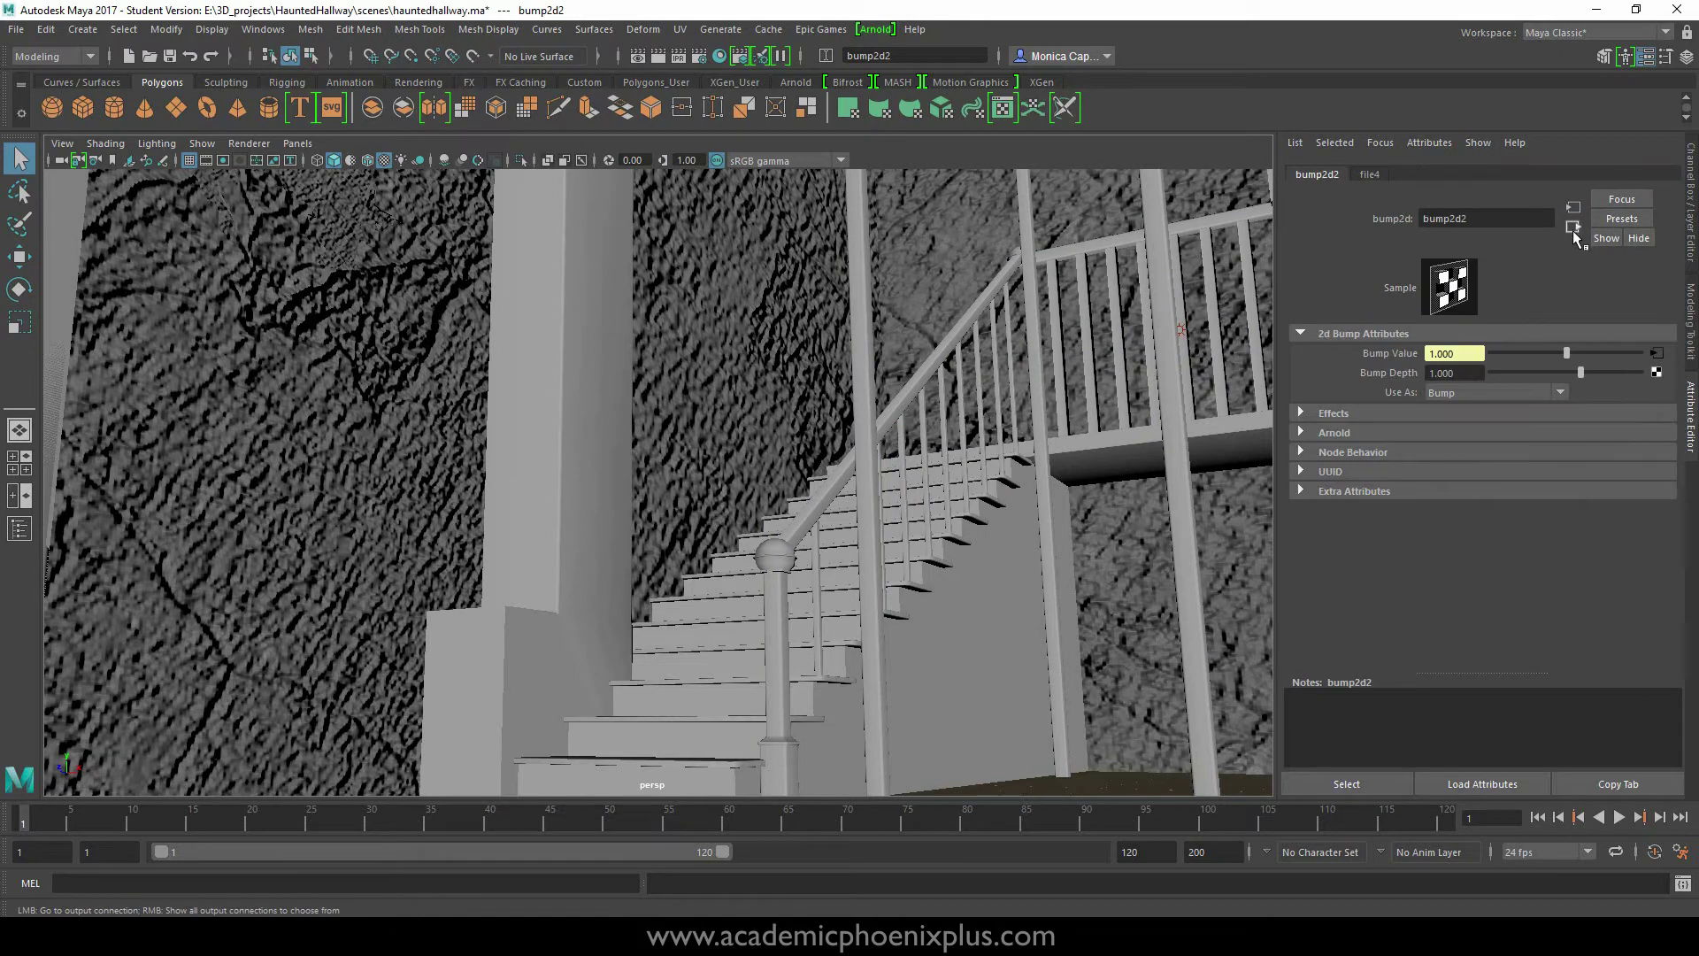
{"action": "left_click", "coordinate": [1477, 390]}
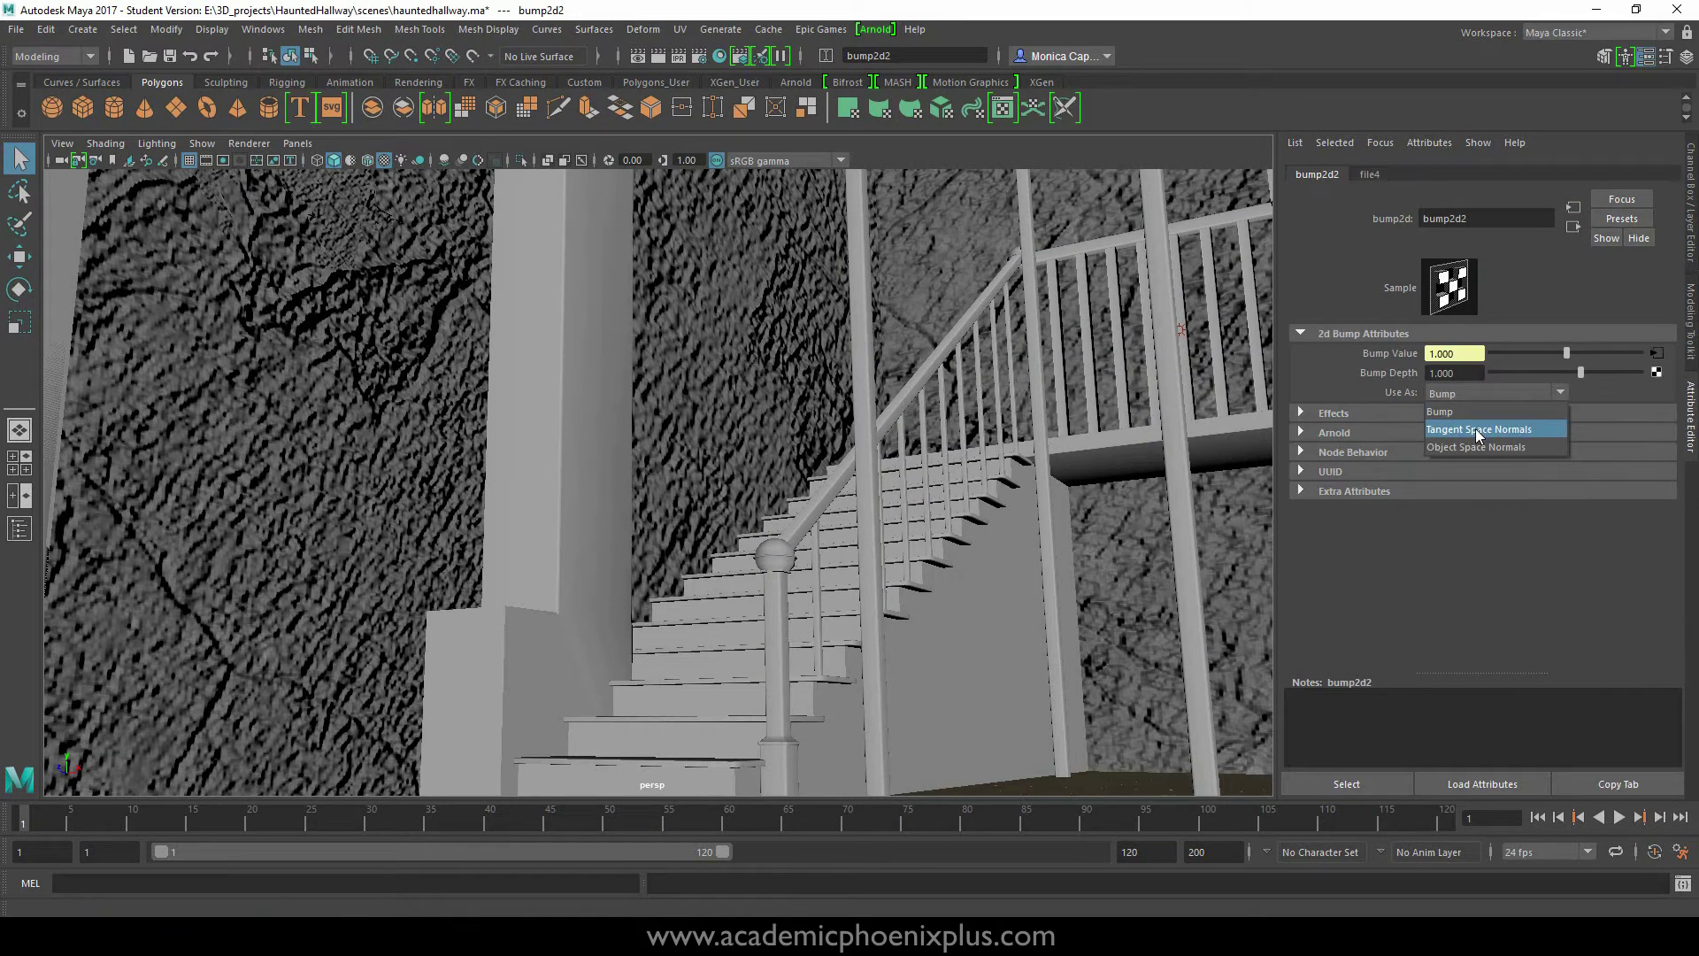
{"action": "left_click", "coordinate": [1474, 428]}
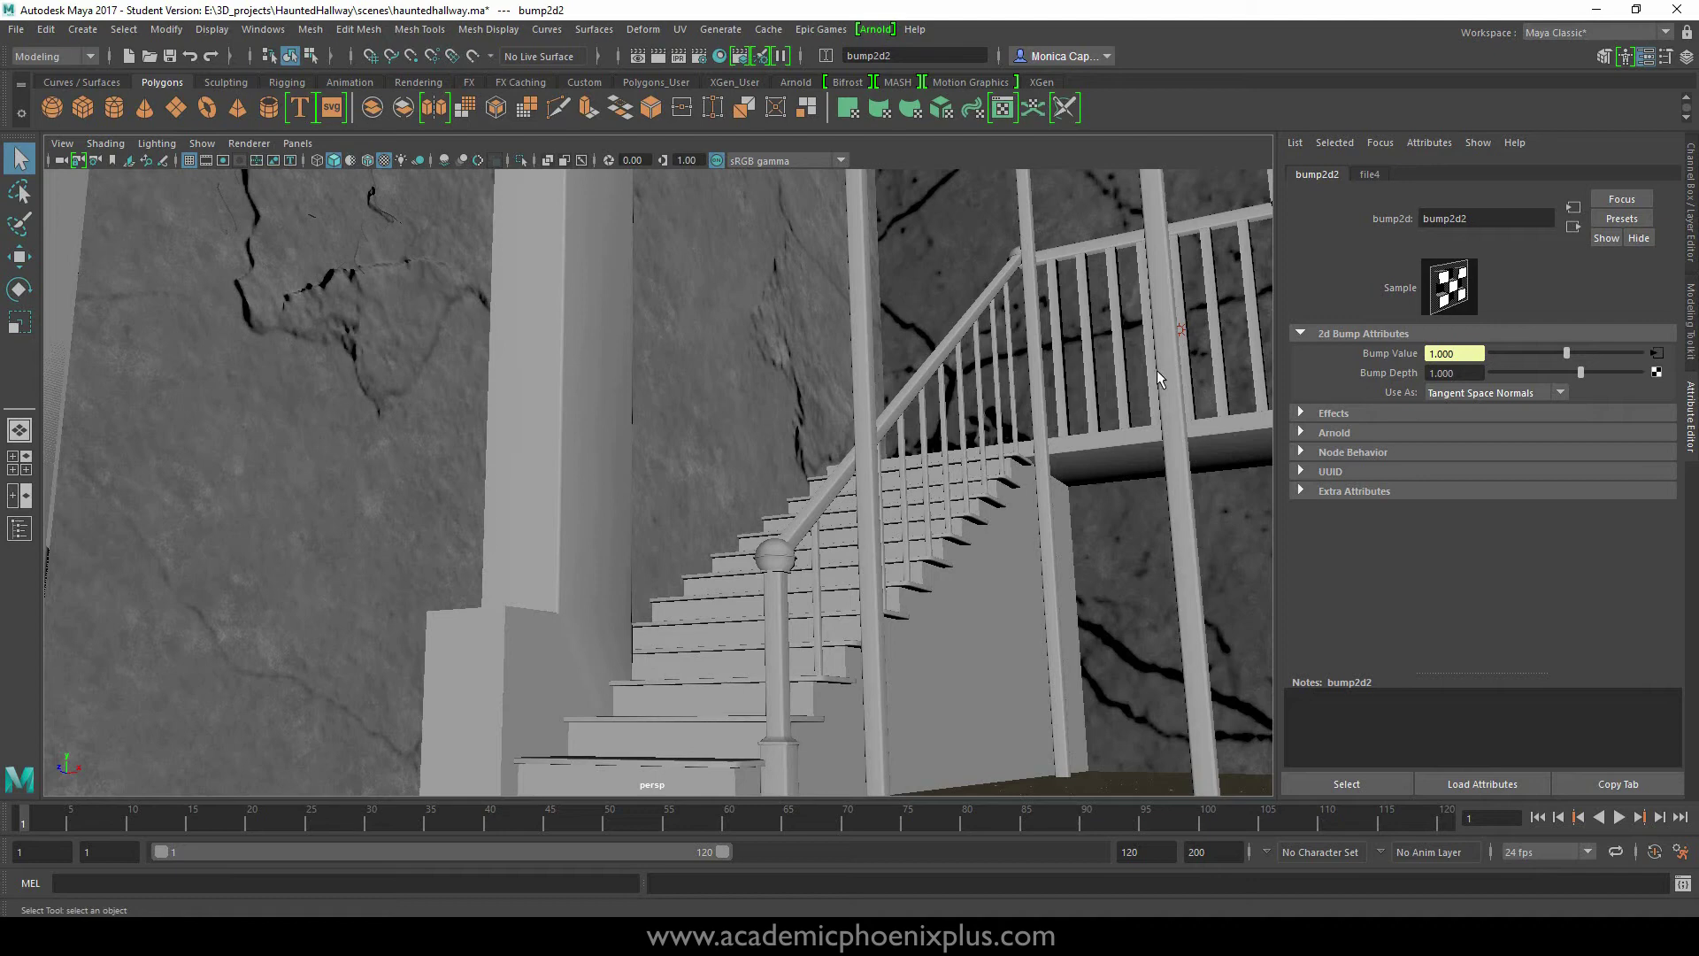
- Graph the wall's aiStandard material network in Hypershade
{"action": "left_click", "coordinate": [1369, 175]}
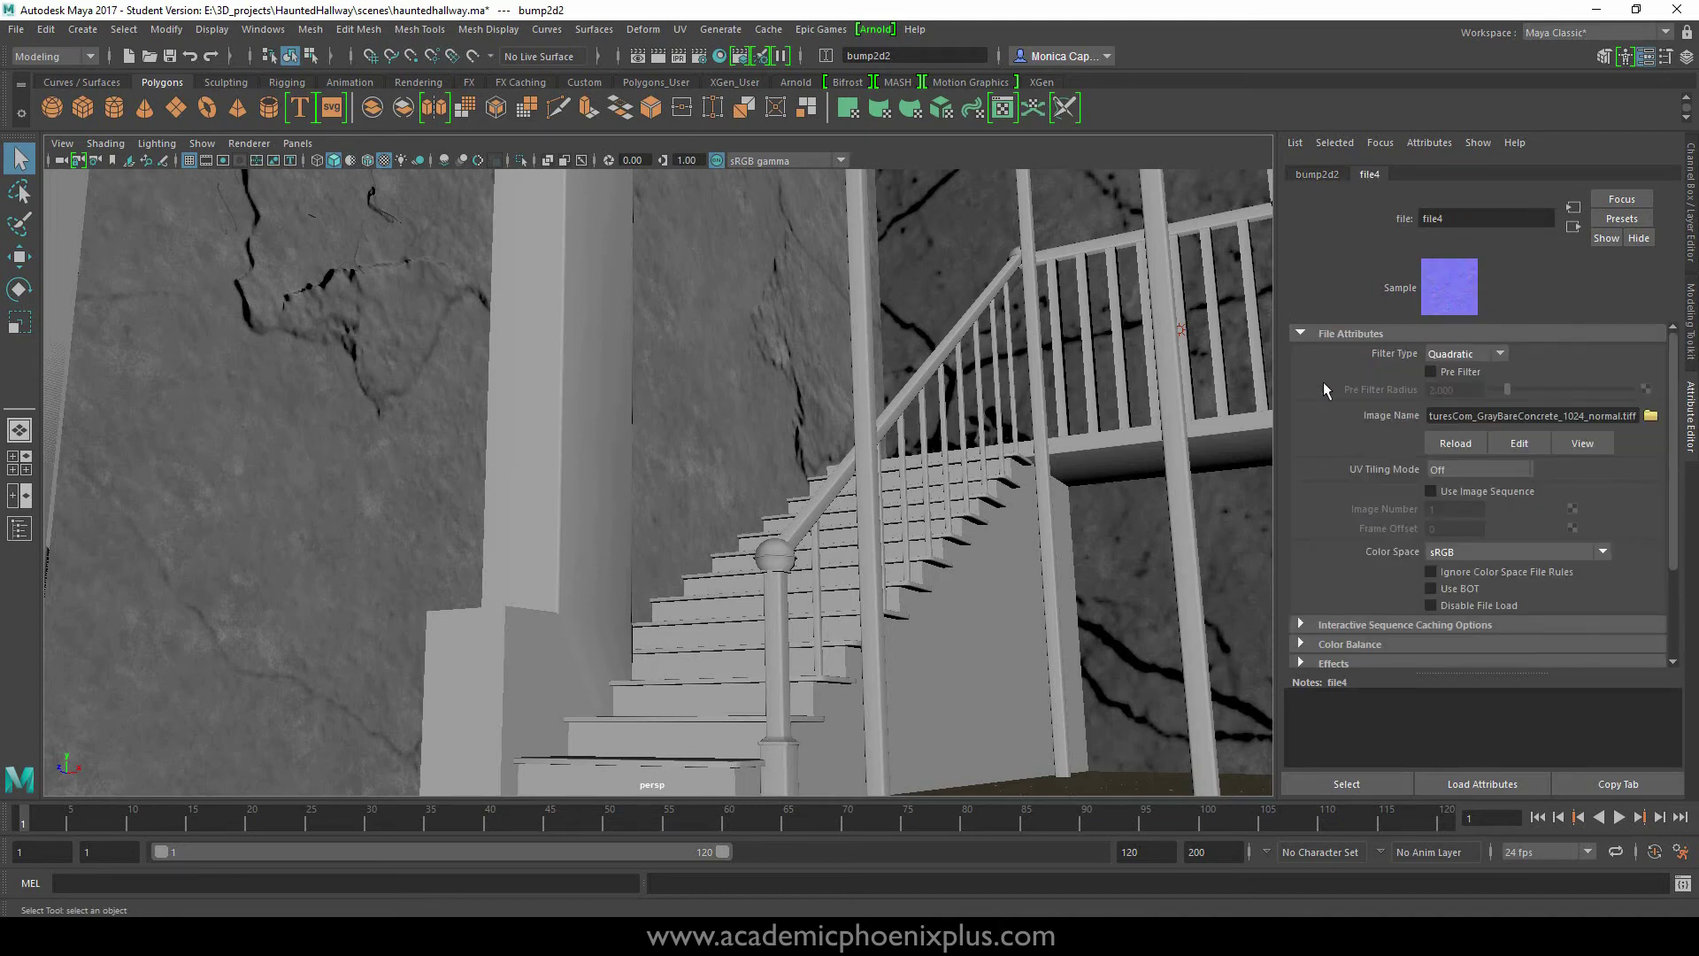
{"action": "left_click", "coordinate": [720, 56]}
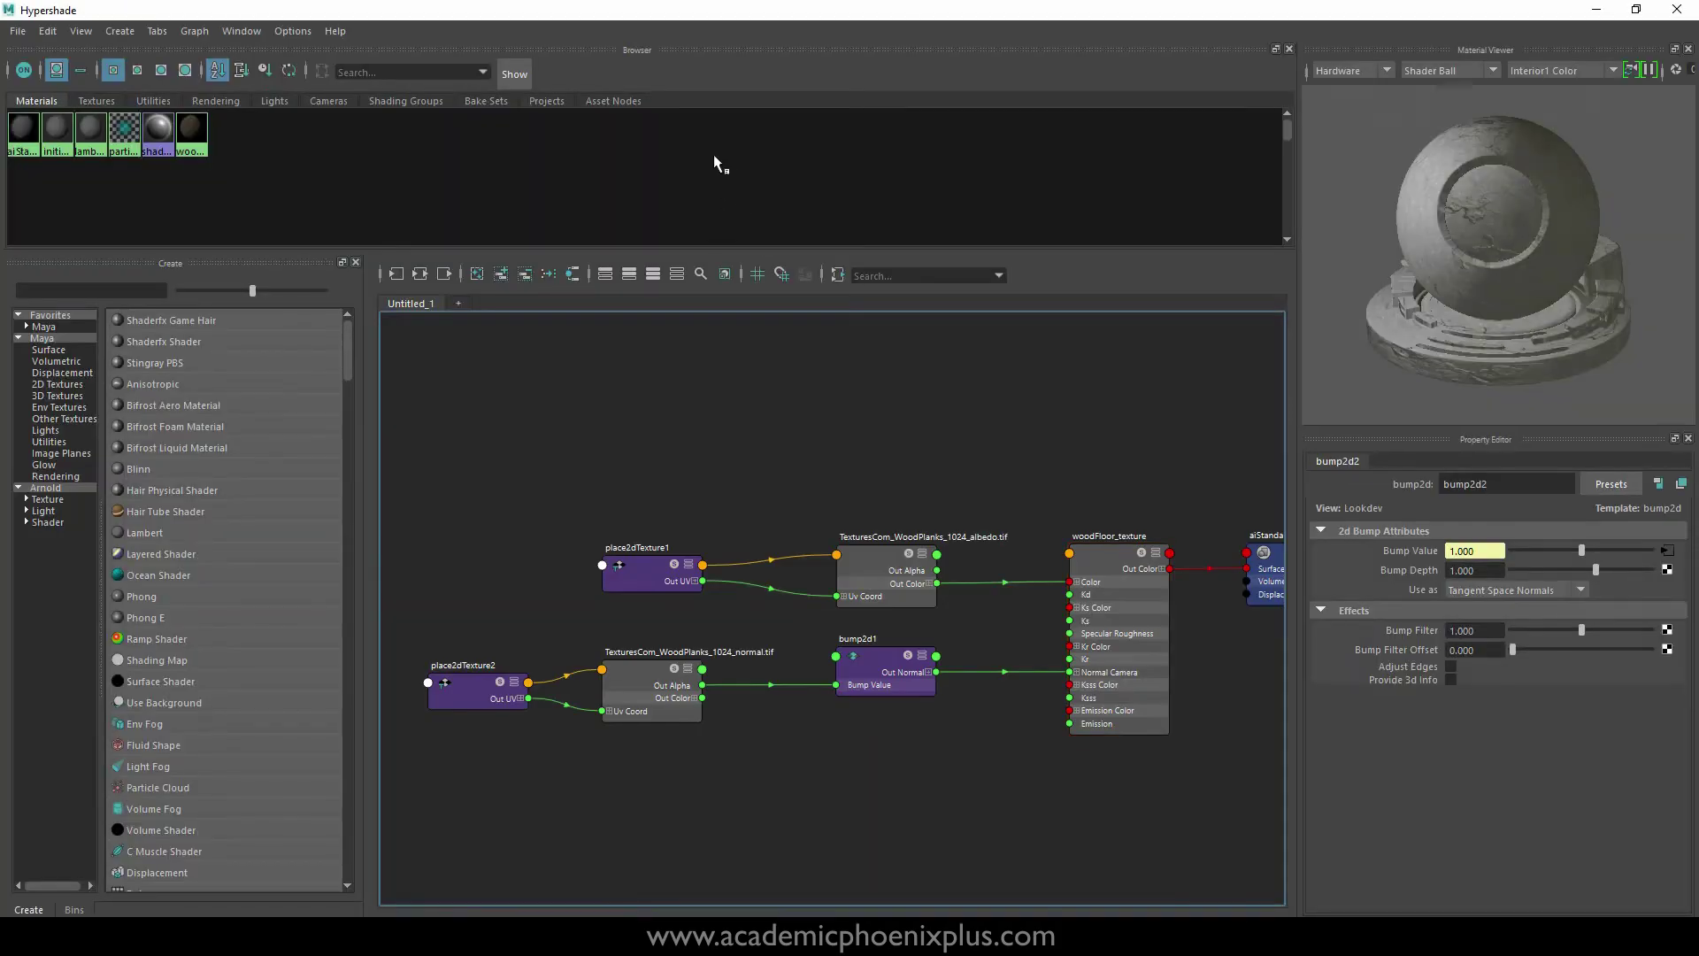
{"action": "left_click", "coordinate": [22, 143]}
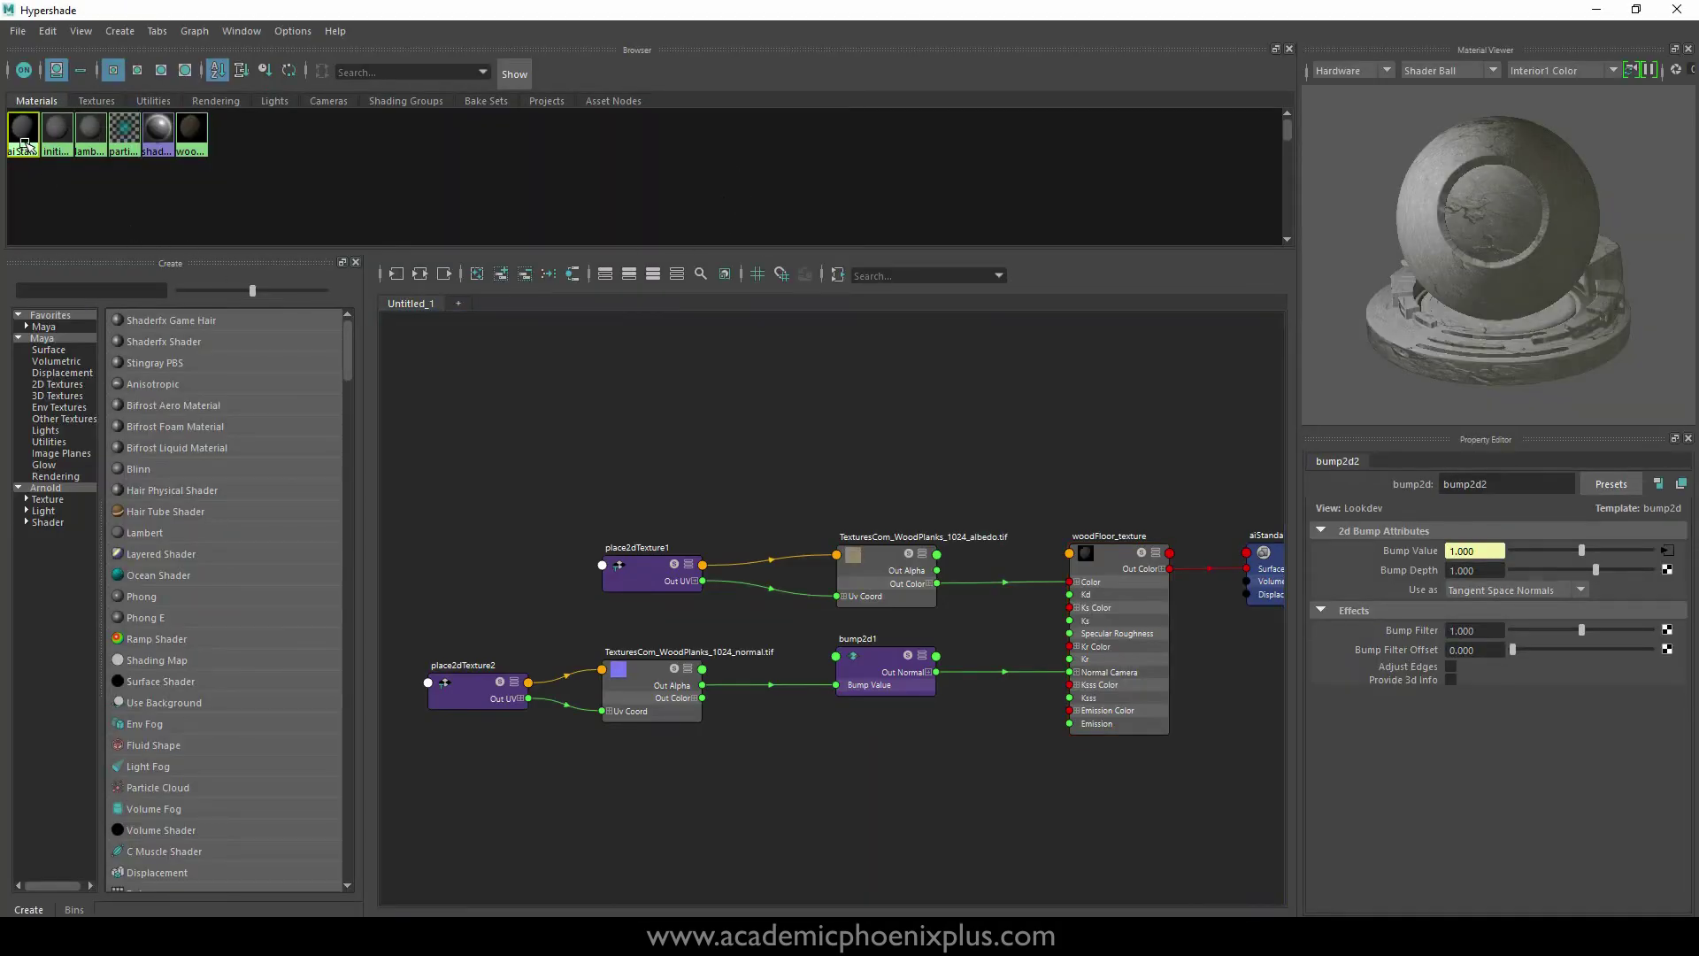
{"action": "right_click_drag", "start_coordinate": [20, 135], "coordinate": [159, 185]}
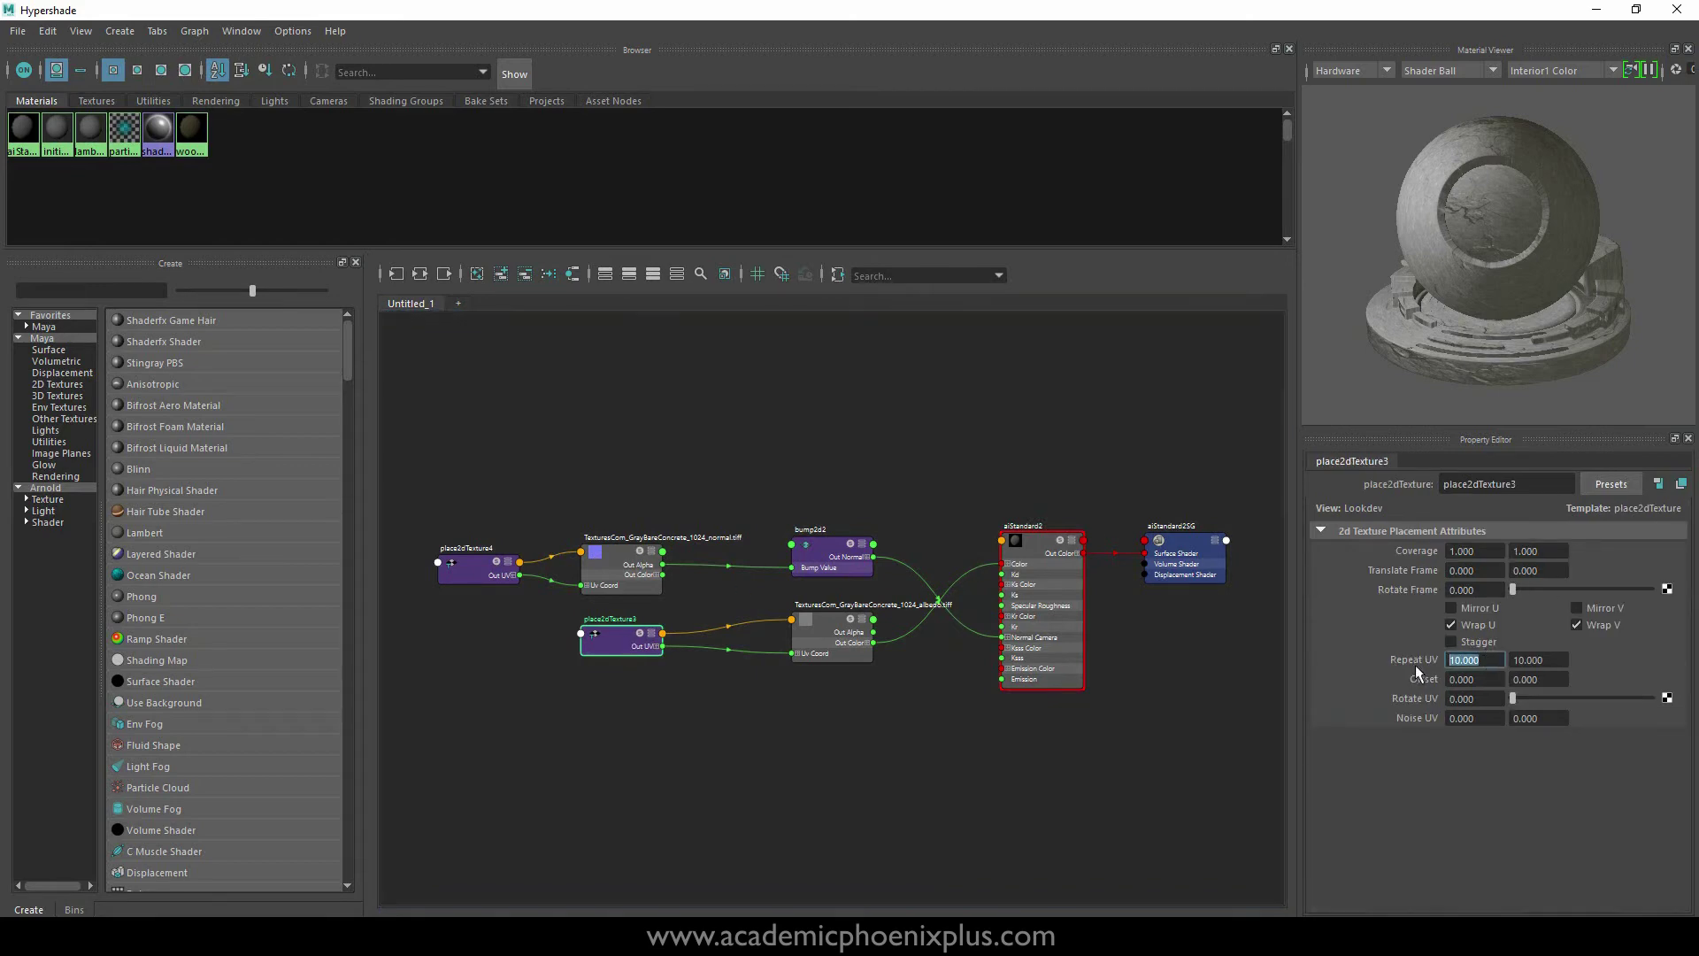
- Set the Repeat UV of the concrete normal map's 2D placement to 10 and 10 and close Hypershade
{"action": "left_click", "coordinate": [451, 570]}
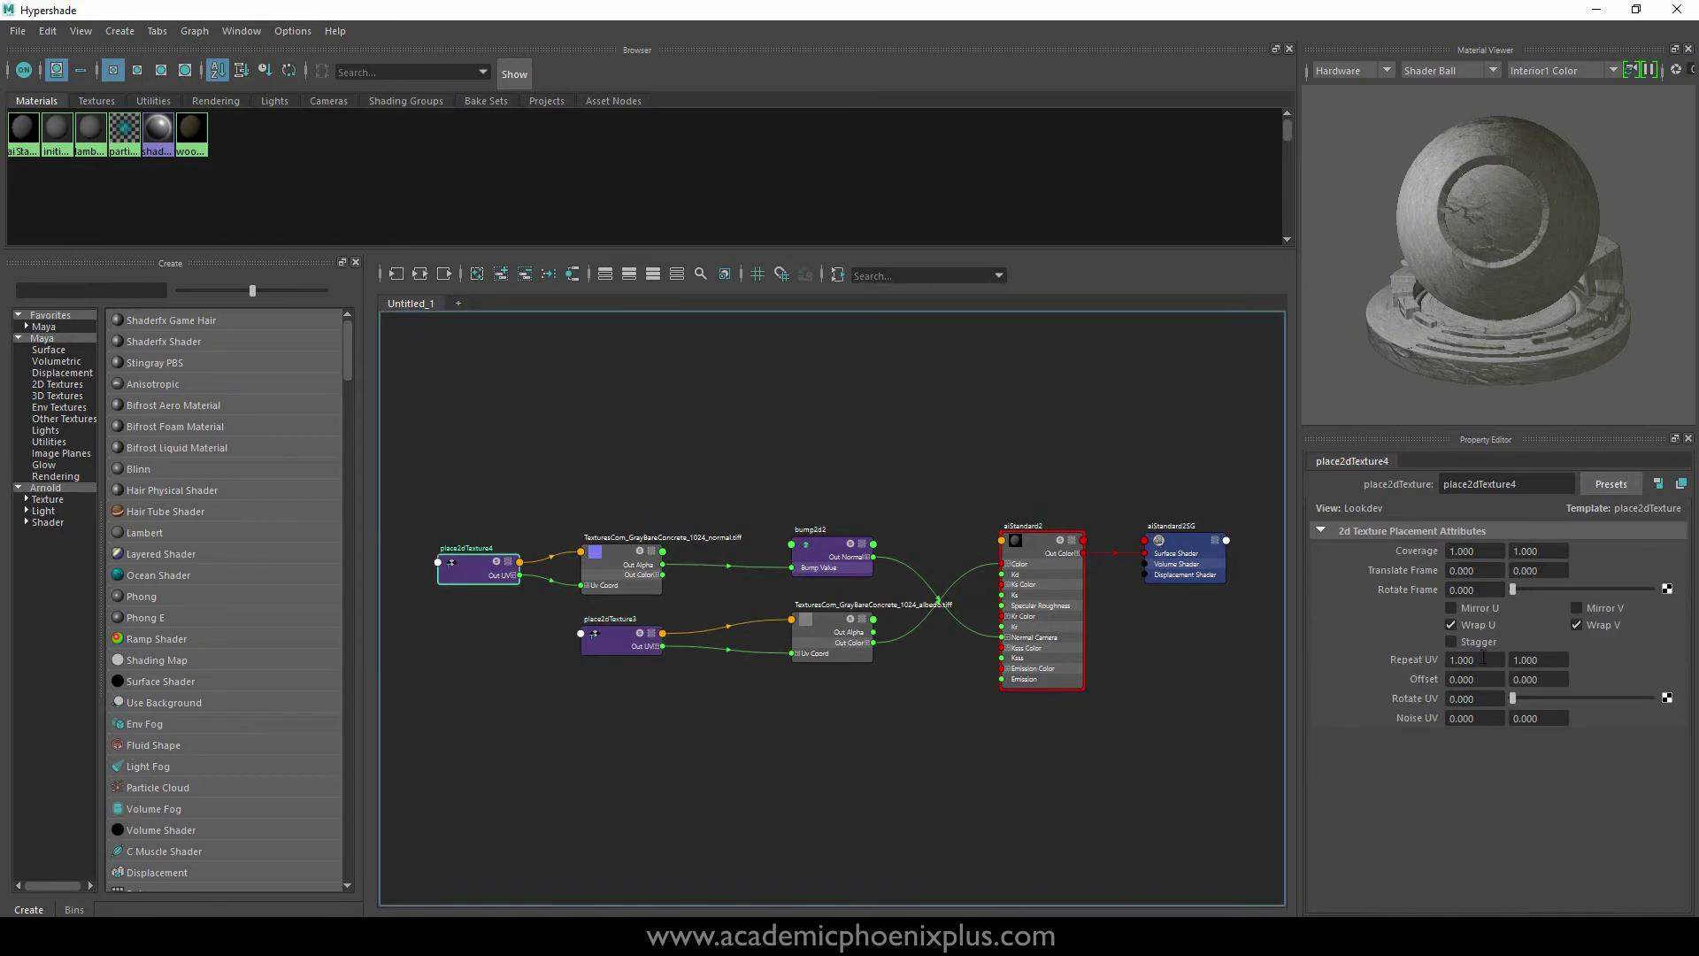
{"action": "left_click_drag", "start_coordinate": [1484, 659], "coordinate": [1303, 635]}
{"action": "type", "text": "10"}
{"action": "key", "text": "Tab"}
{"action": "type", "text": "10"}
{"action": "key", "text": "Tab"}
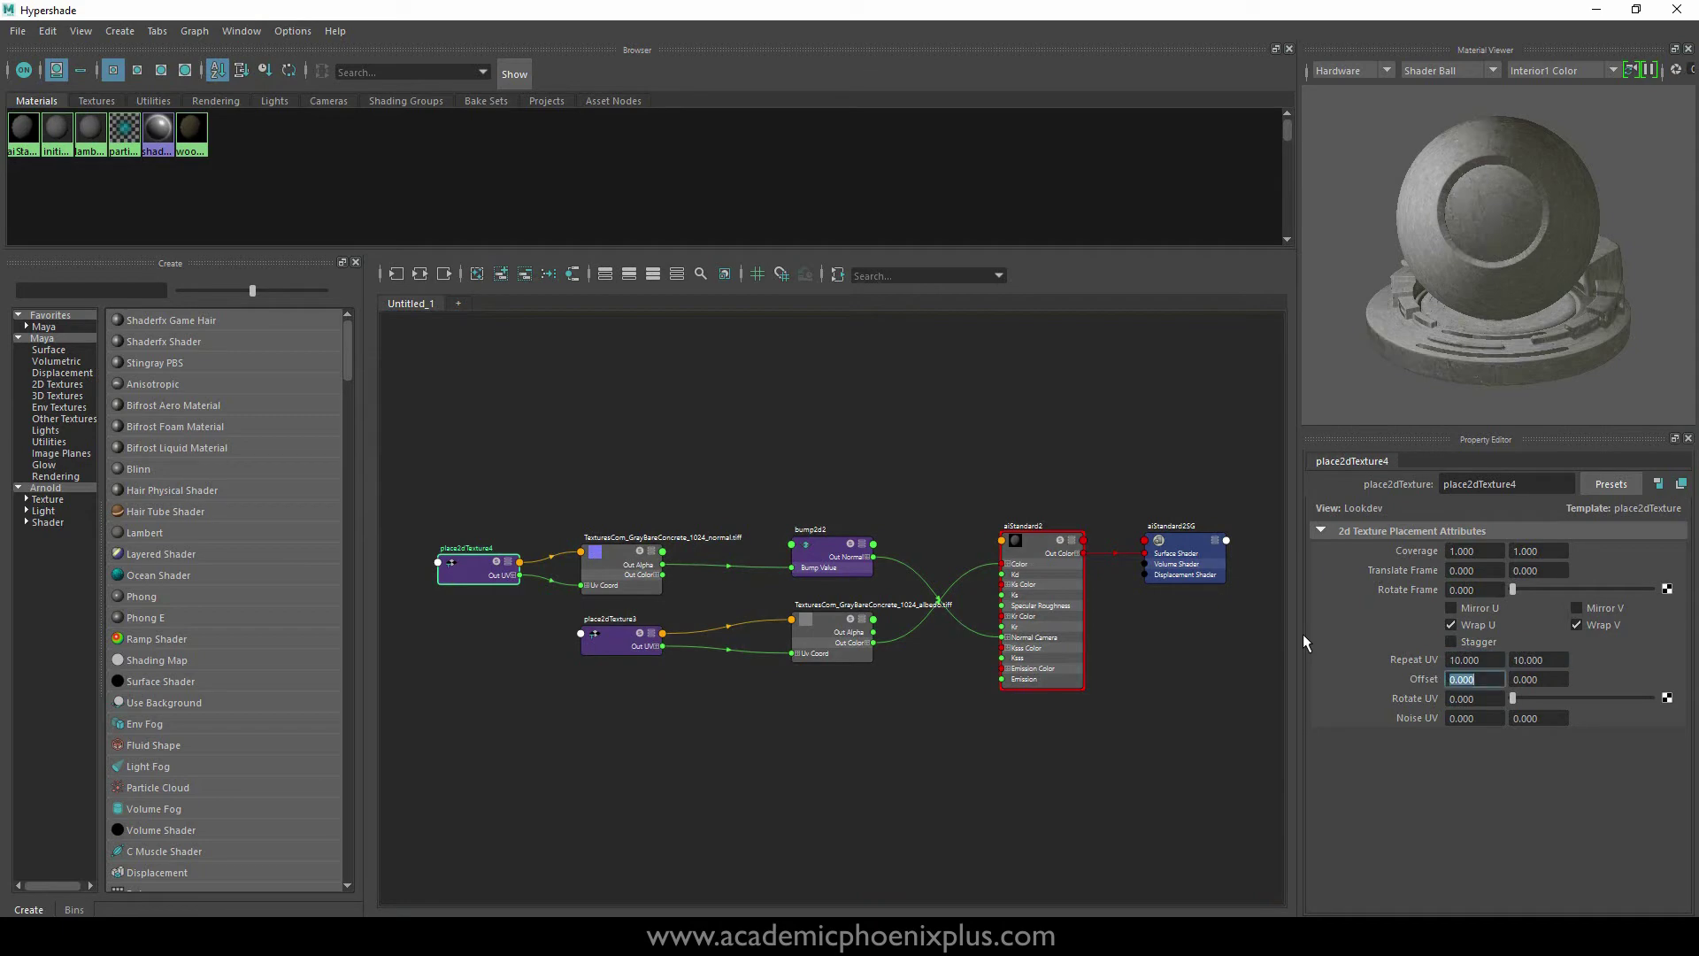
{"action": "left_click", "coordinate": [1677, 10]}
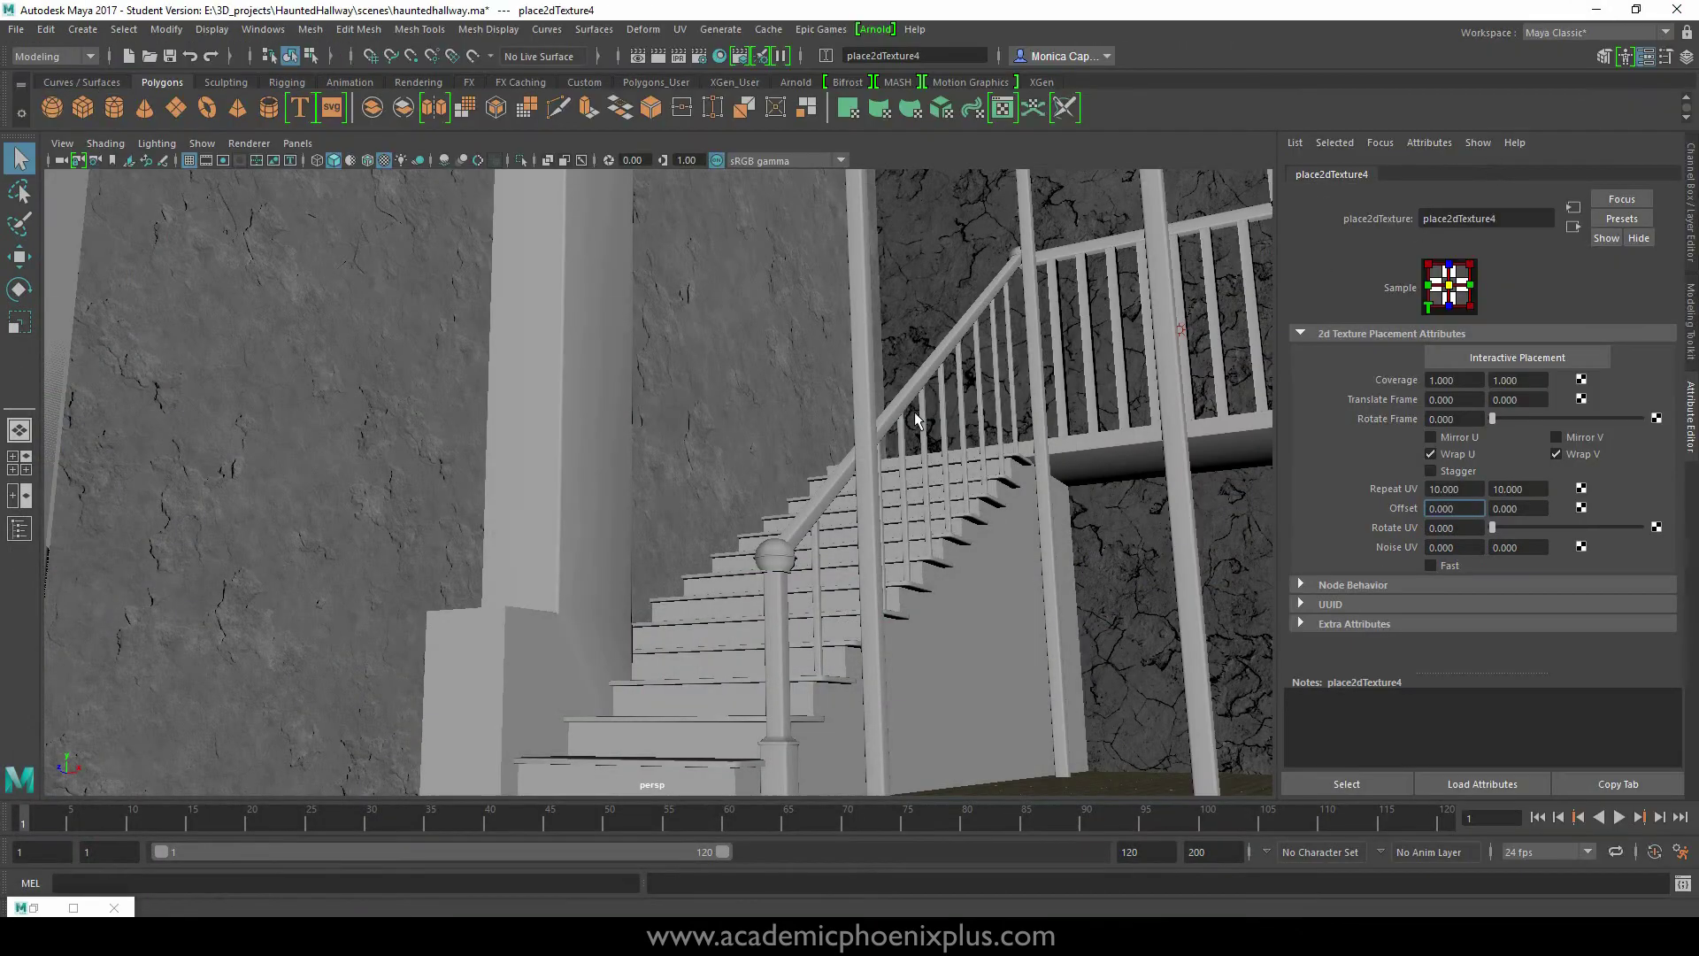
- Select the wall's bump2d node in Hypershade and resize the window so the wall stays visible beside it
{"action": "left_click", "coordinate": [783, 395]}
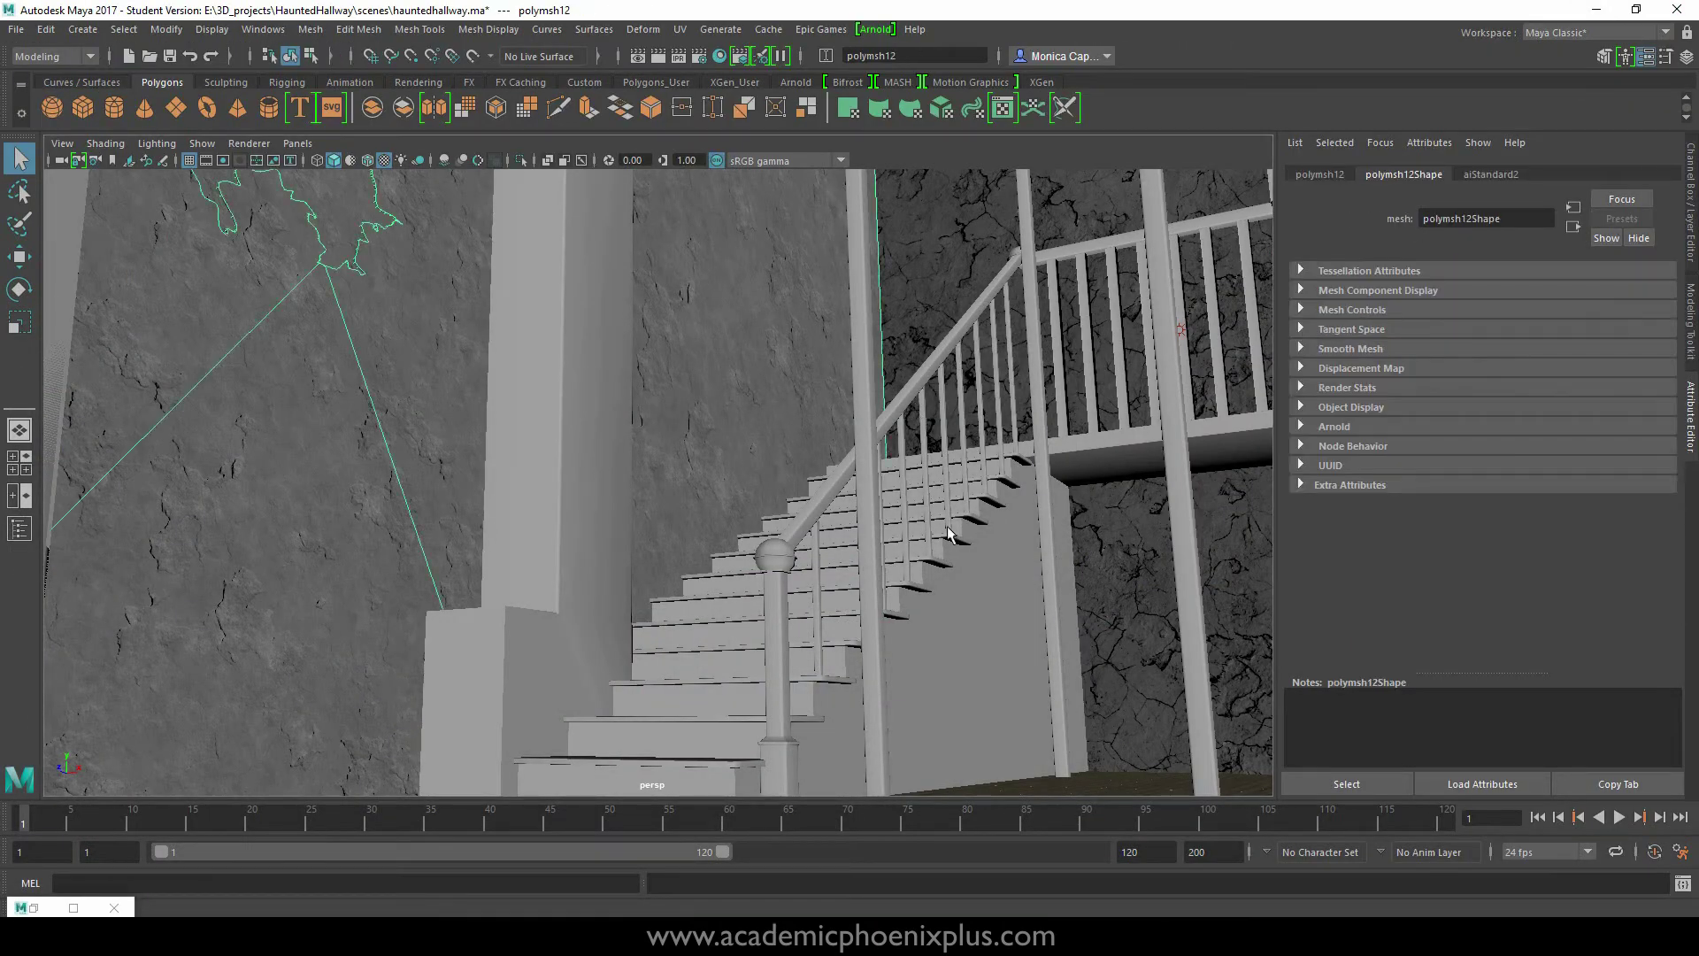
{"action": "left_click", "coordinate": [1485, 183]}
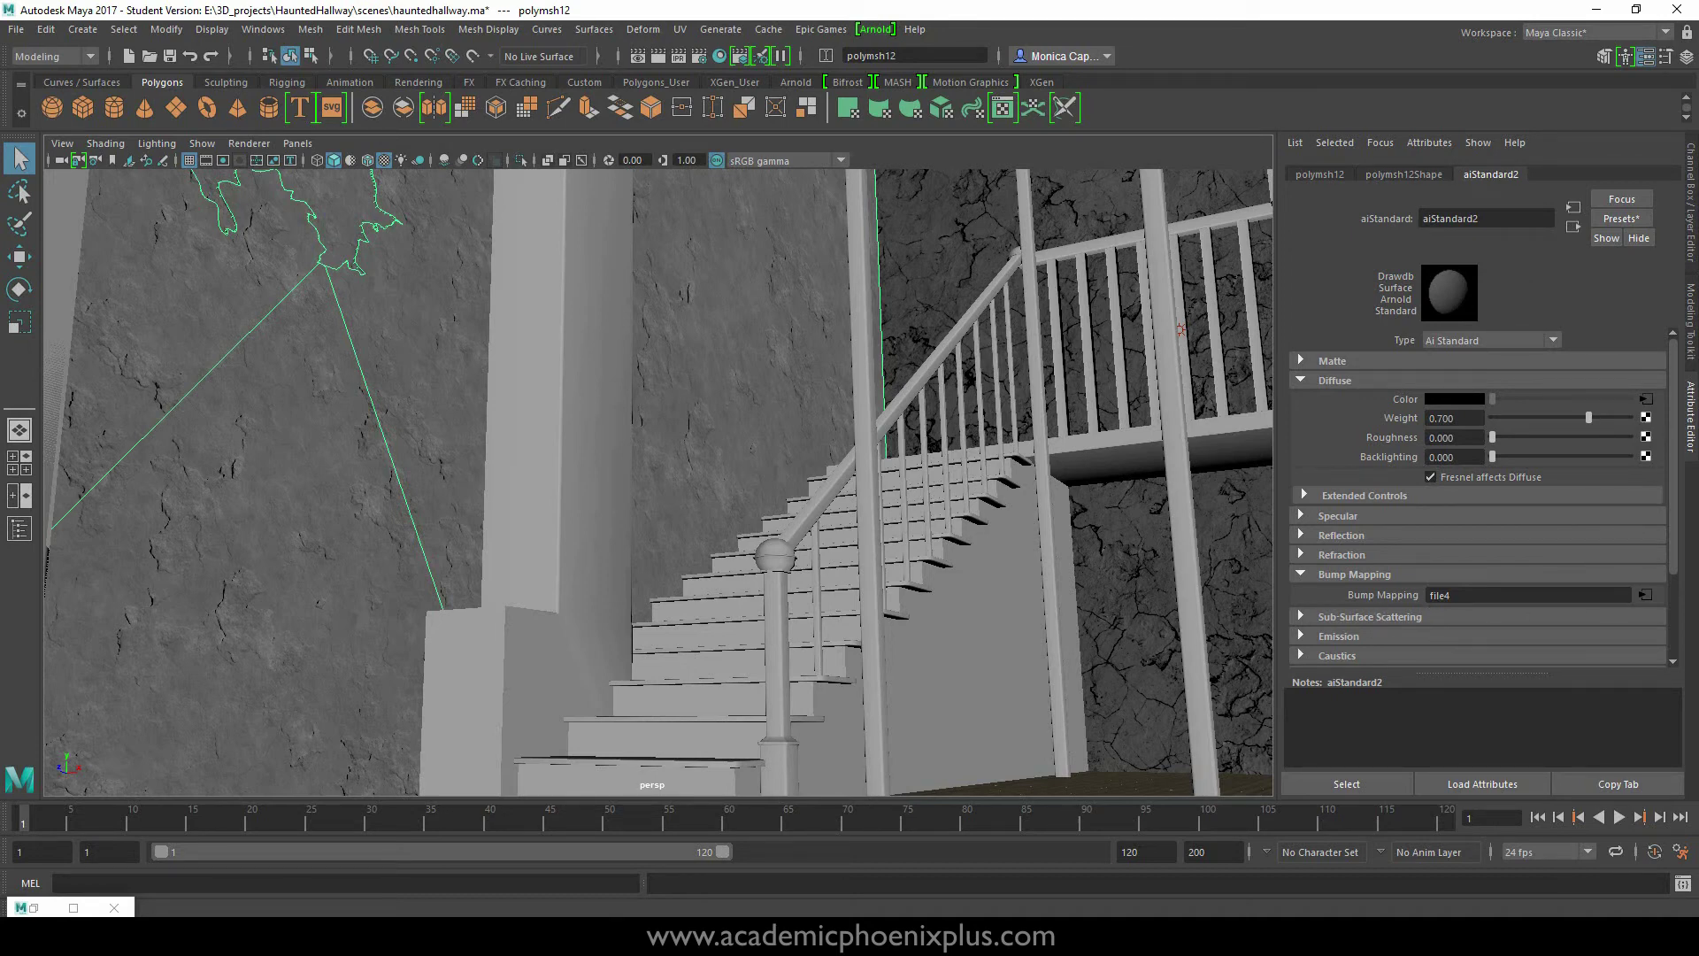
{"action": "left_click", "coordinate": [719, 56]}
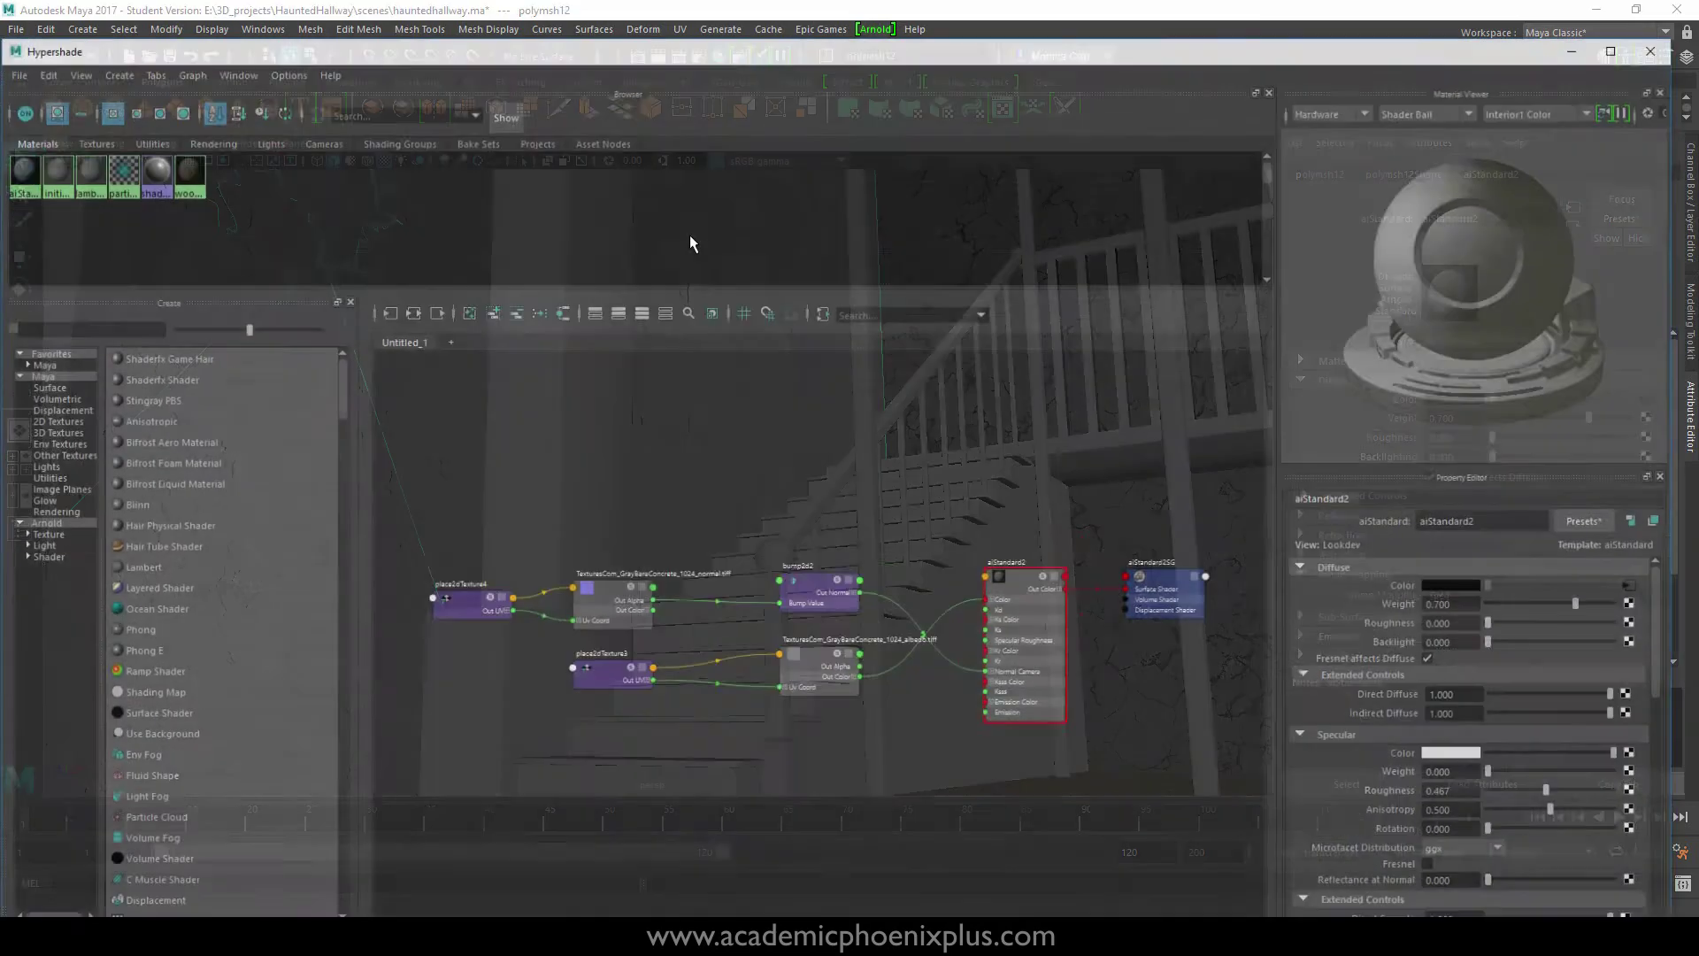
{"action": "left_click", "coordinate": [619, 639]}
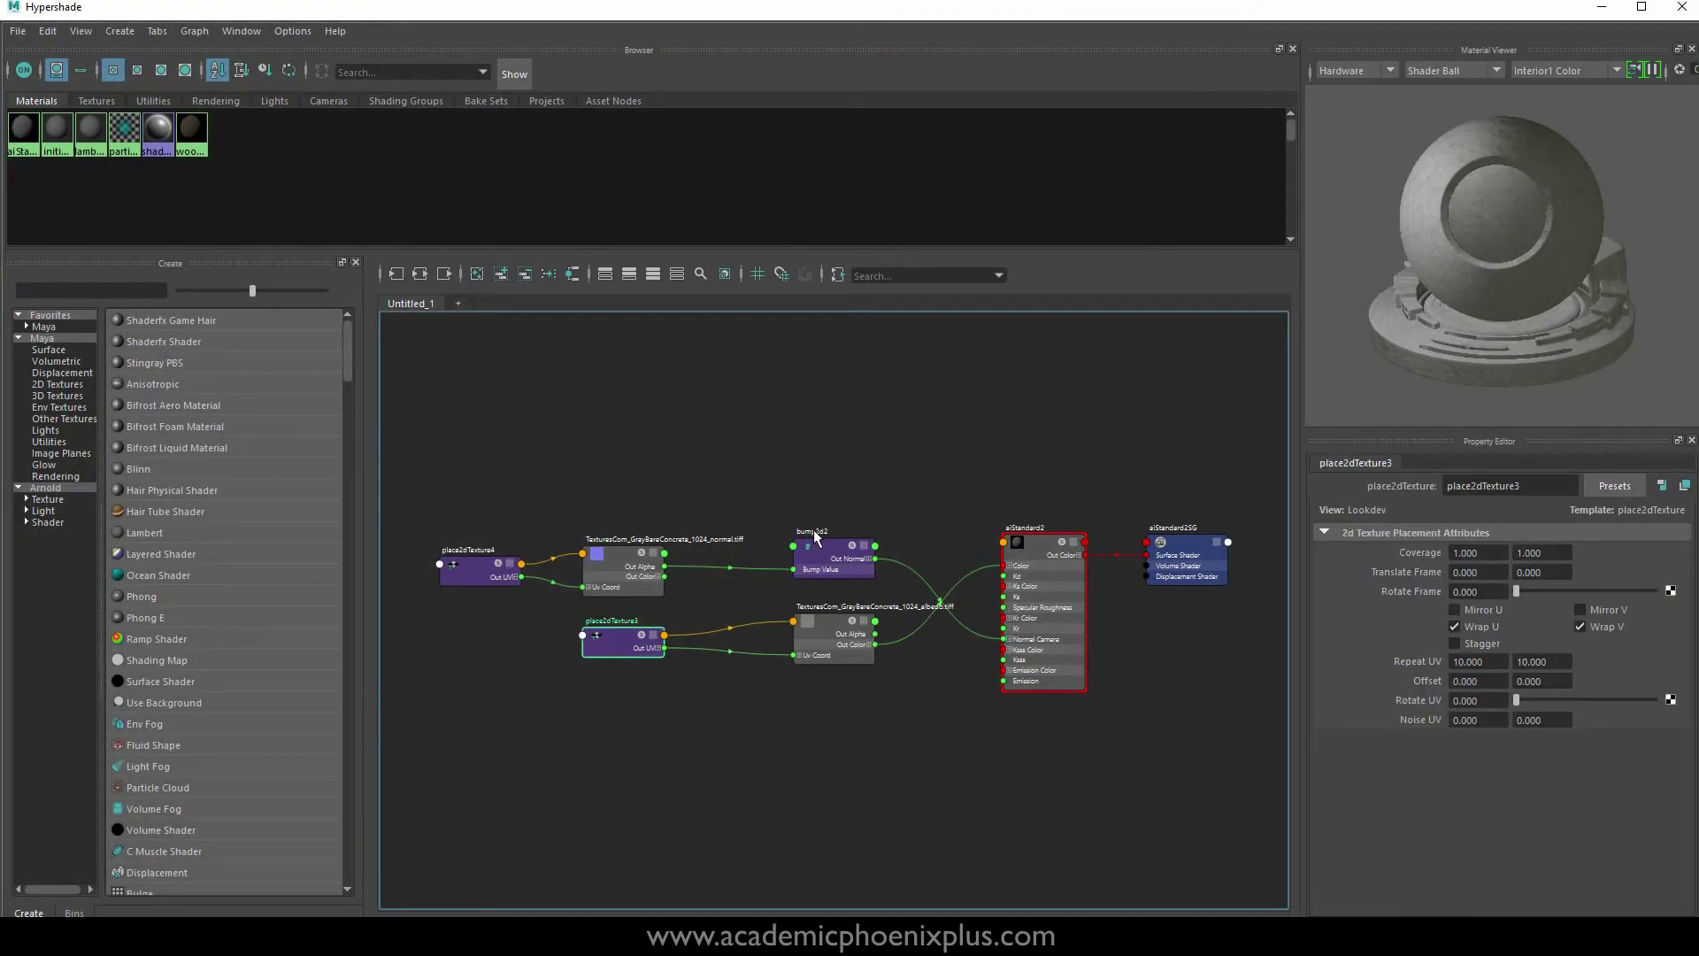
{"action": "left_click", "coordinate": [825, 559]}
{"action": "left_click_drag", "start_coordinate": [1174, 5], "coordinate": [1183, 175]}
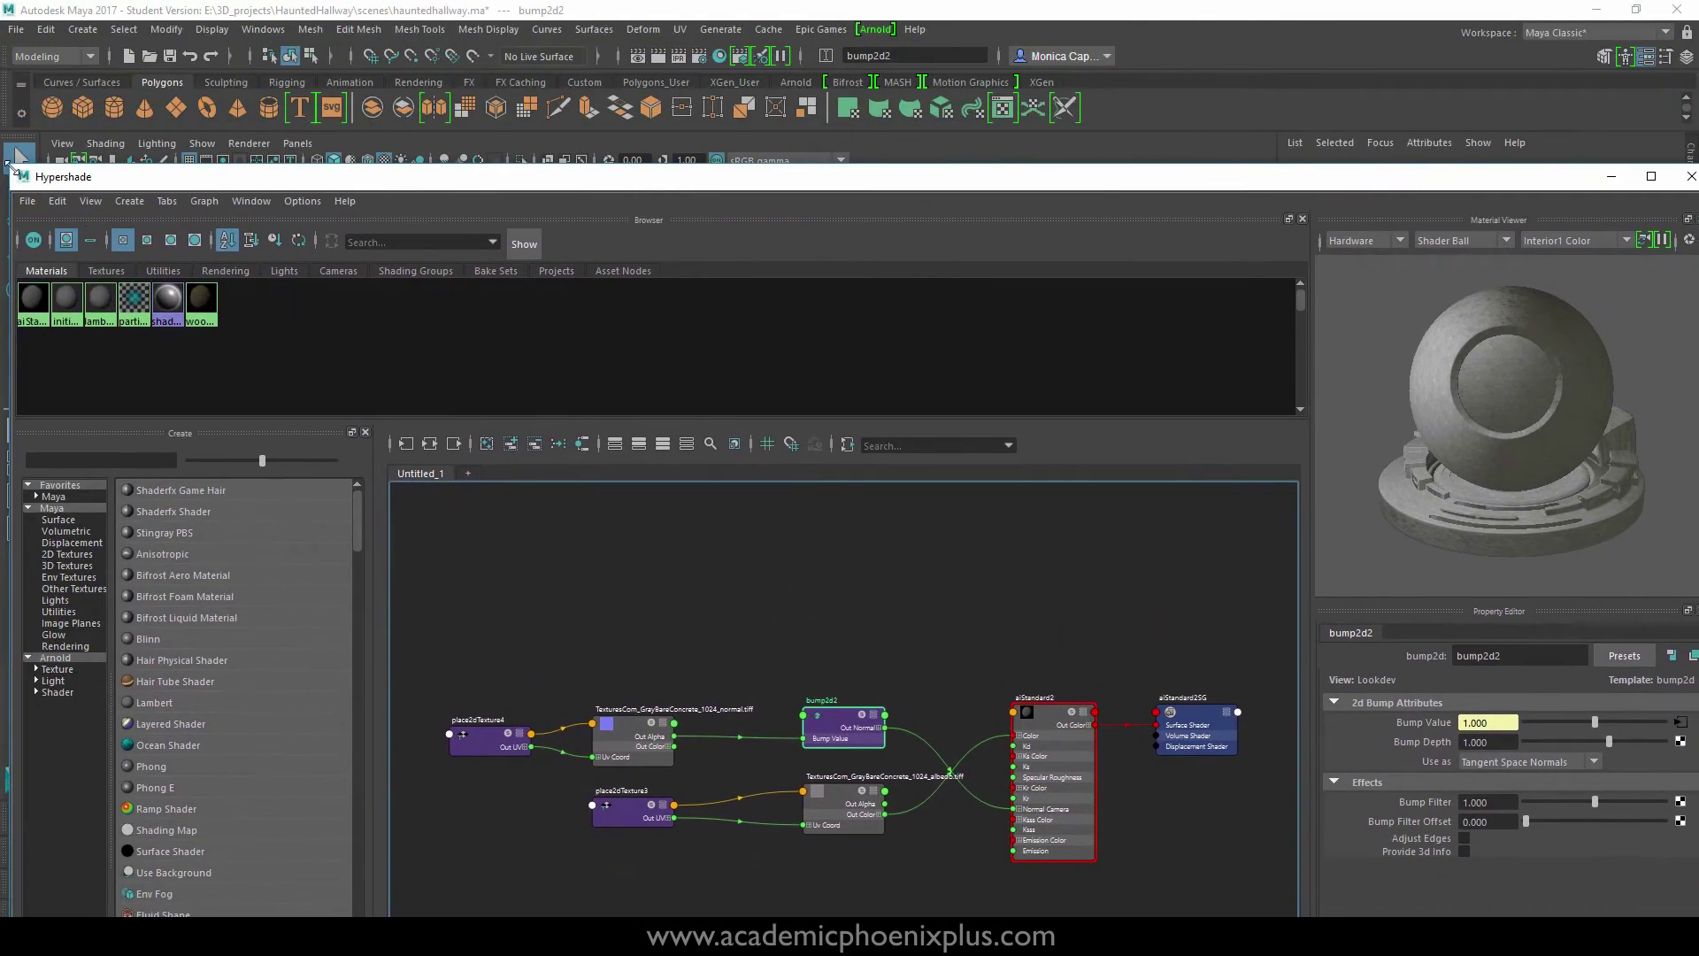
{"action": "left_click_drag", "start_coordinate": [33, 172], "coordinate": [212, 187]}
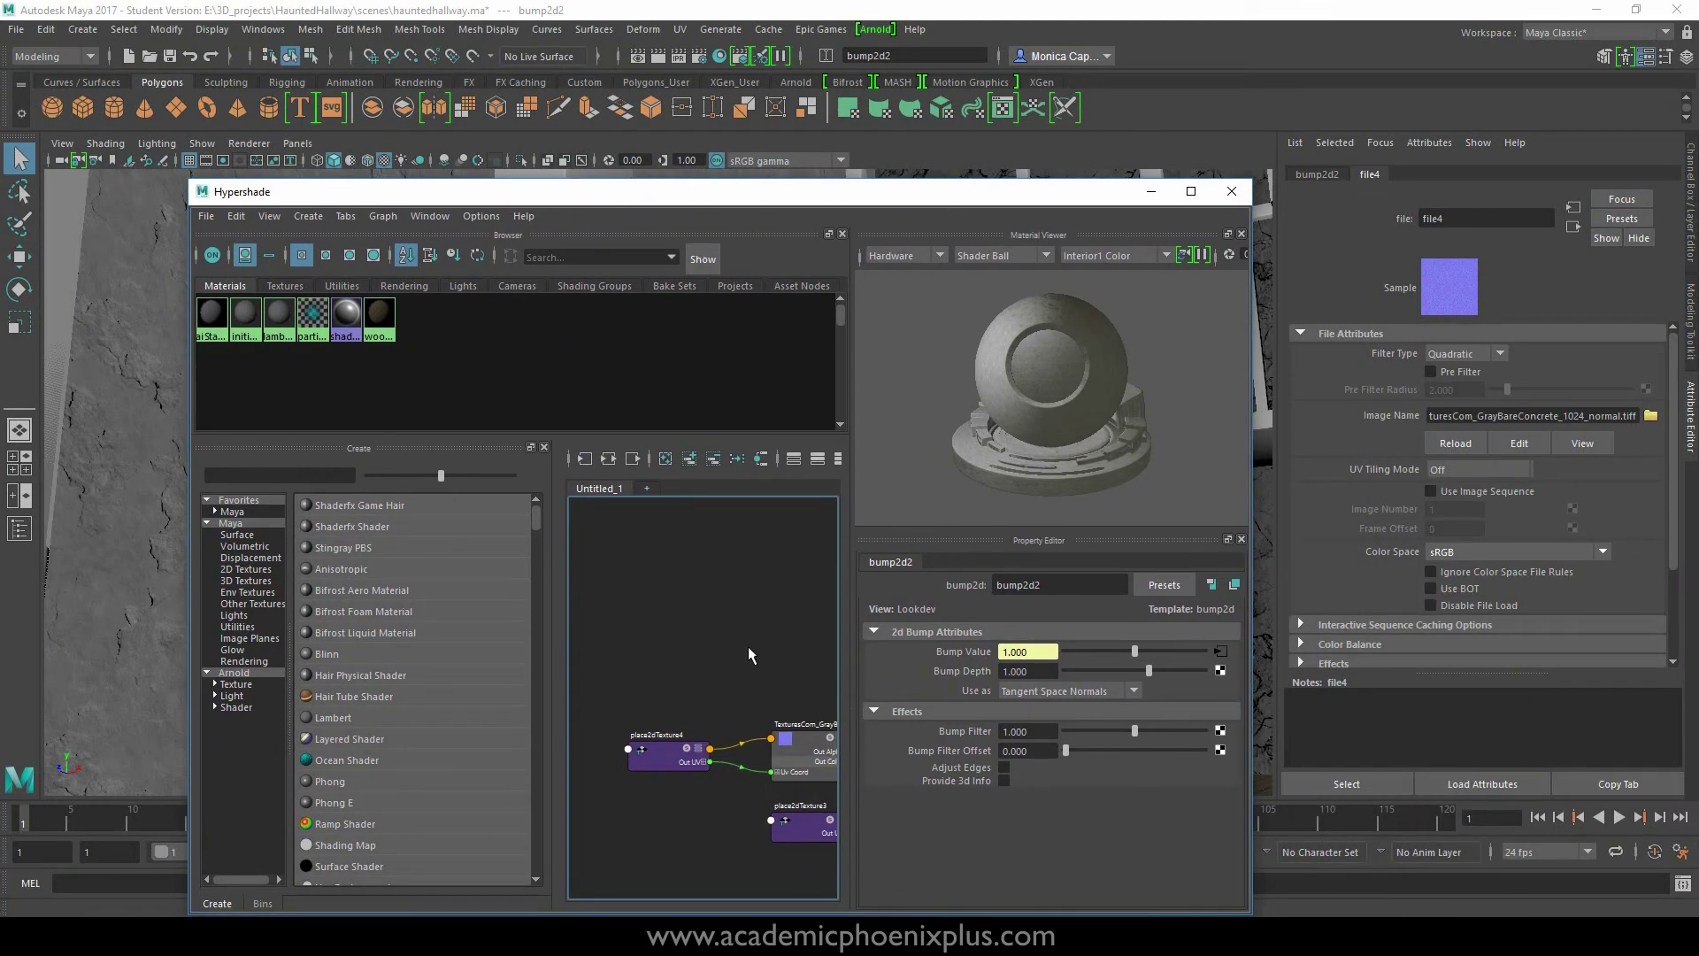
- Try Bump Depth values of 0.5 and 0.2 on the wall's bump2d node
{"action": "key", "text": "f"}
{"action": "left_click", "coordinate": [1051, 670]}
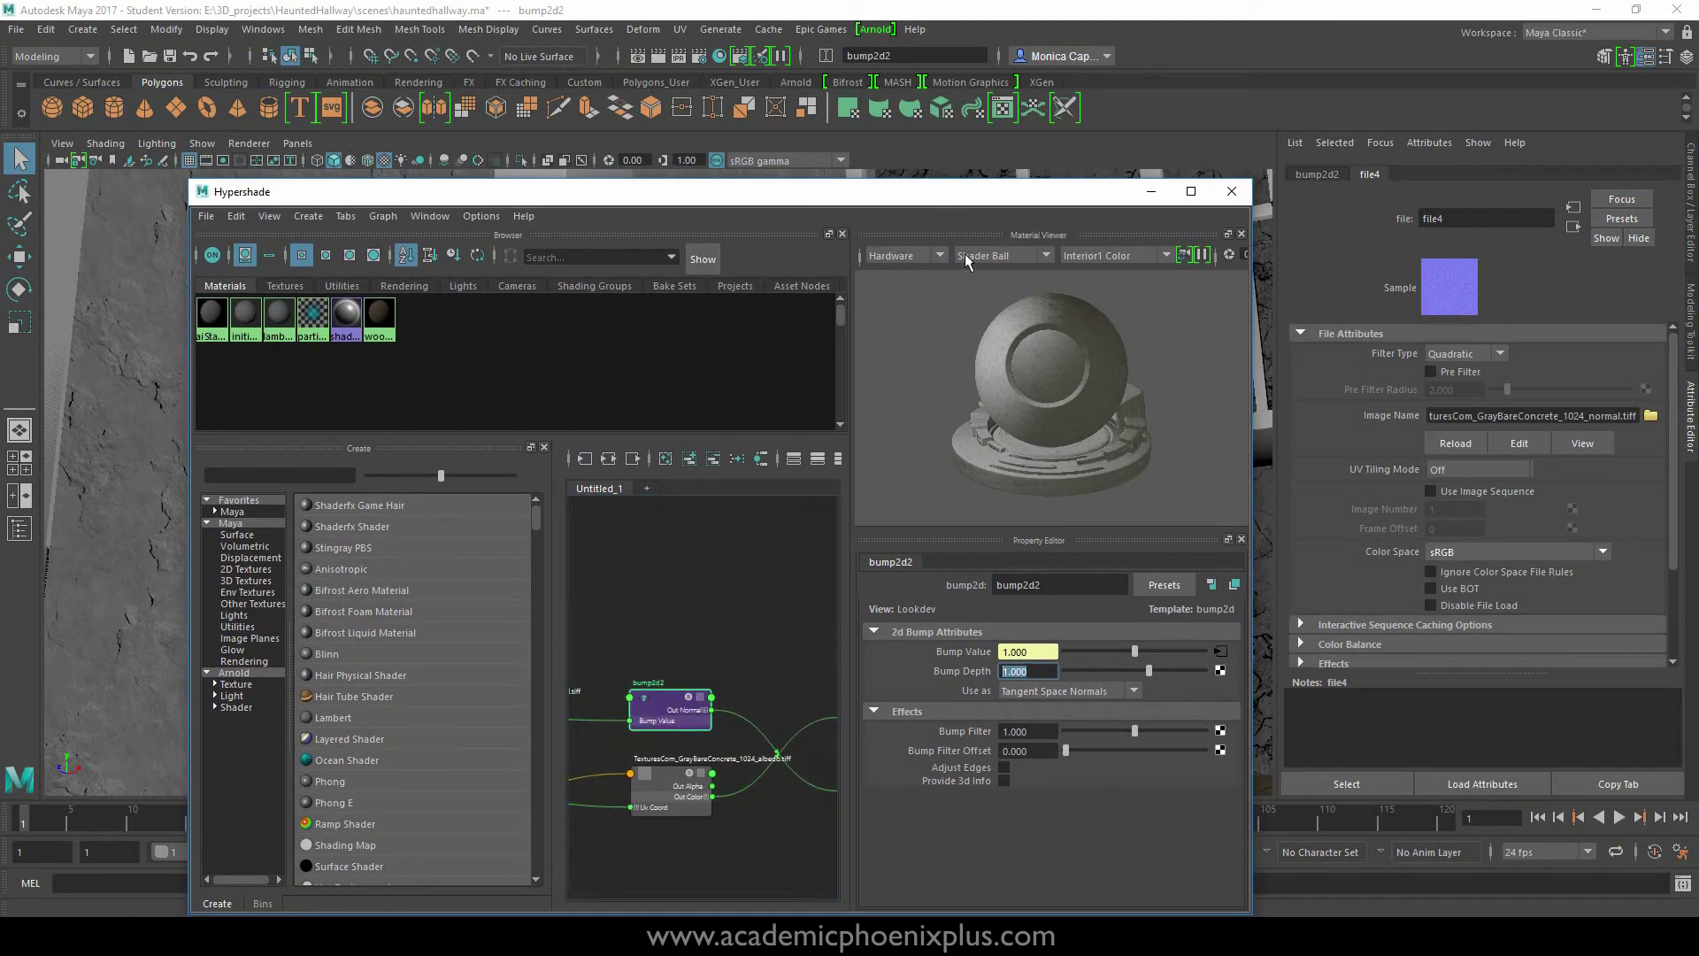
{"action": "left_click_drag", "start_coordinate": [962, 197], "coordinate": [1096, 218]}
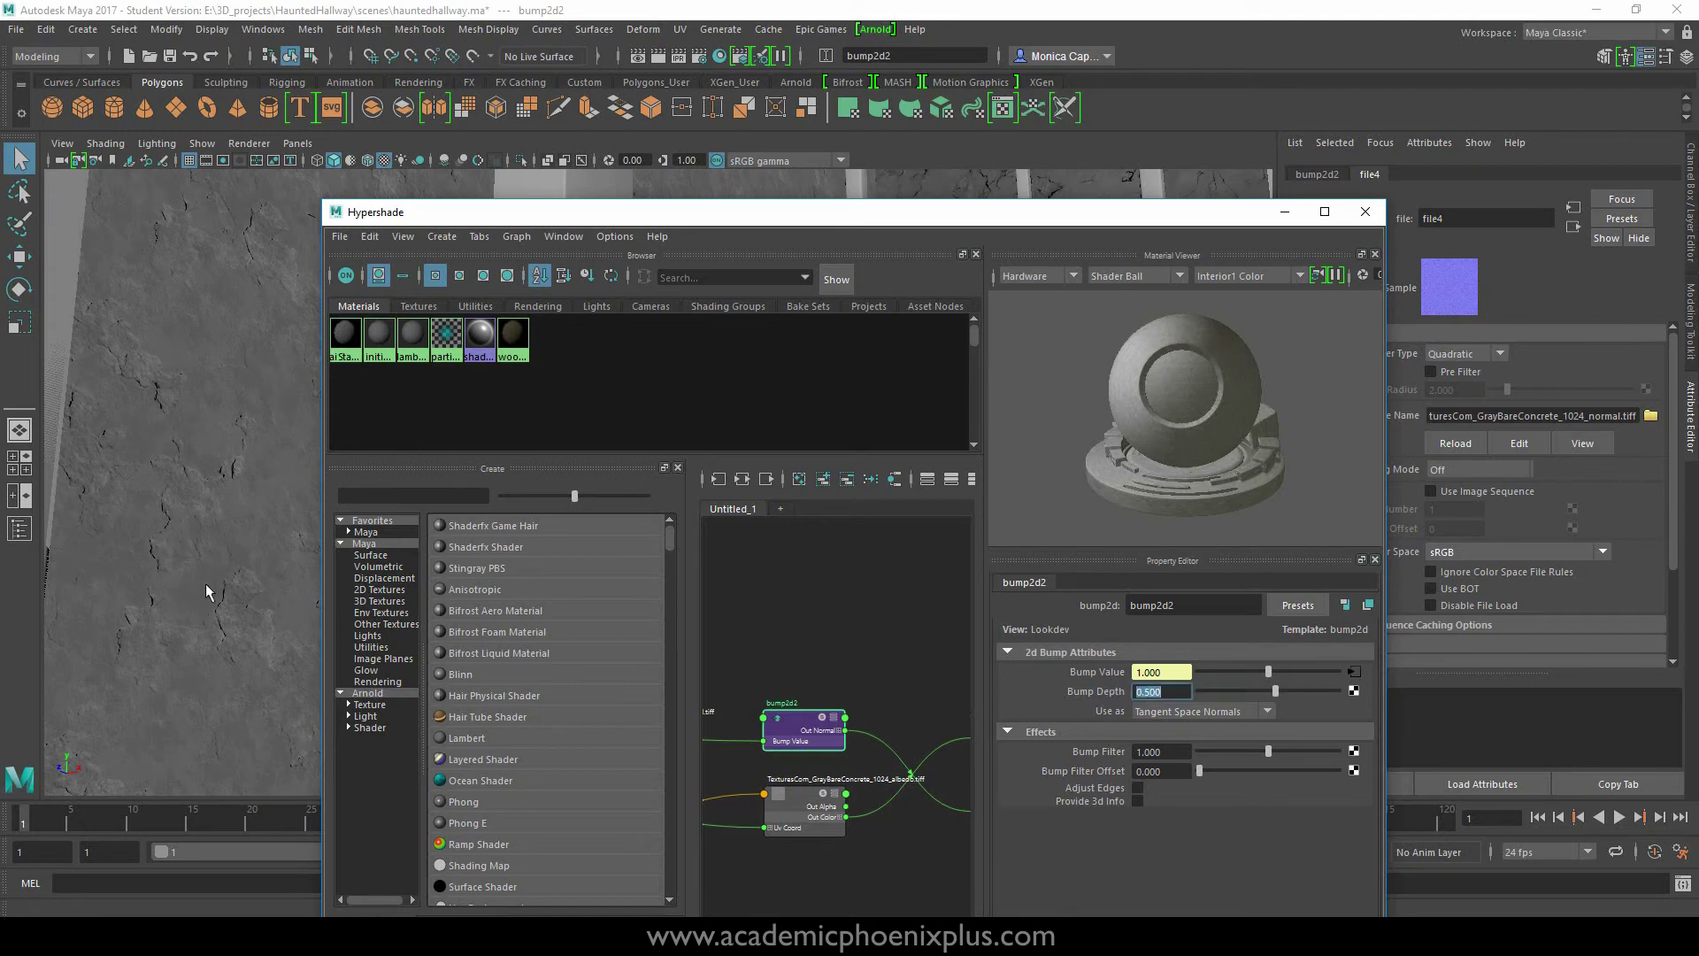
{"action": "key", "text": "BackSpace"}
{"action": "key", "text": "Return"}
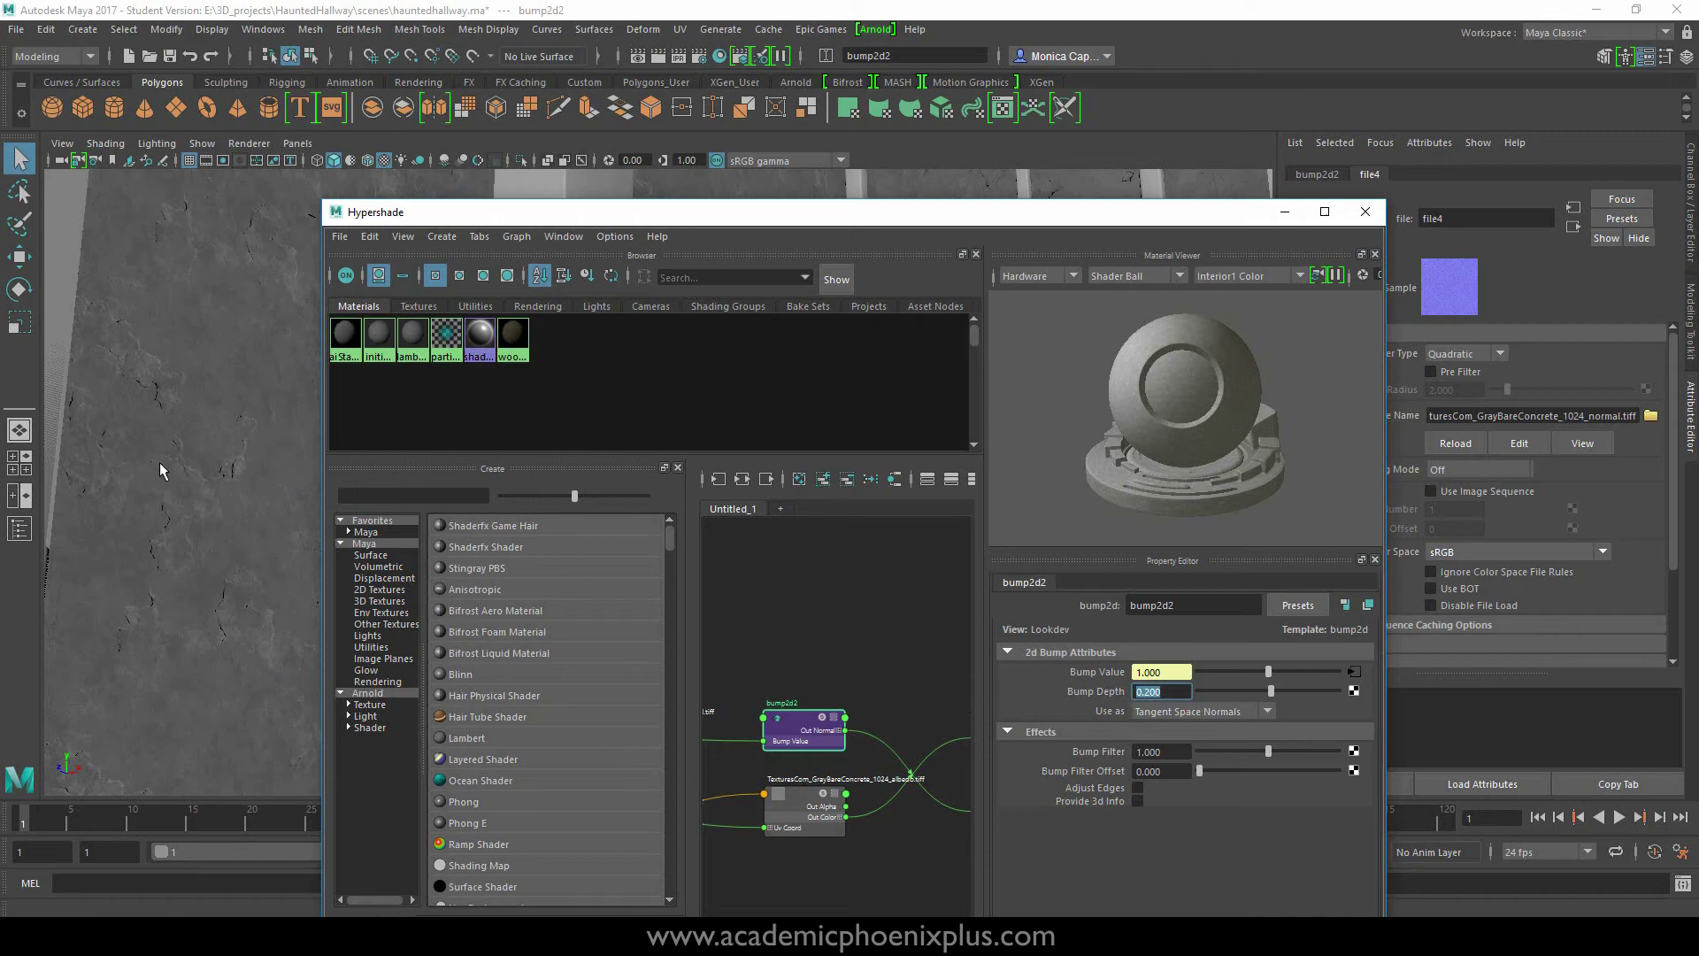
- Try Bump Depth values of 3, 2, 1 and -1 on the wall's bump2d node while watching the wall
{"action": "left_click_drag", "start_coordinate": [640, 220], "coordinate": [608, 335]}
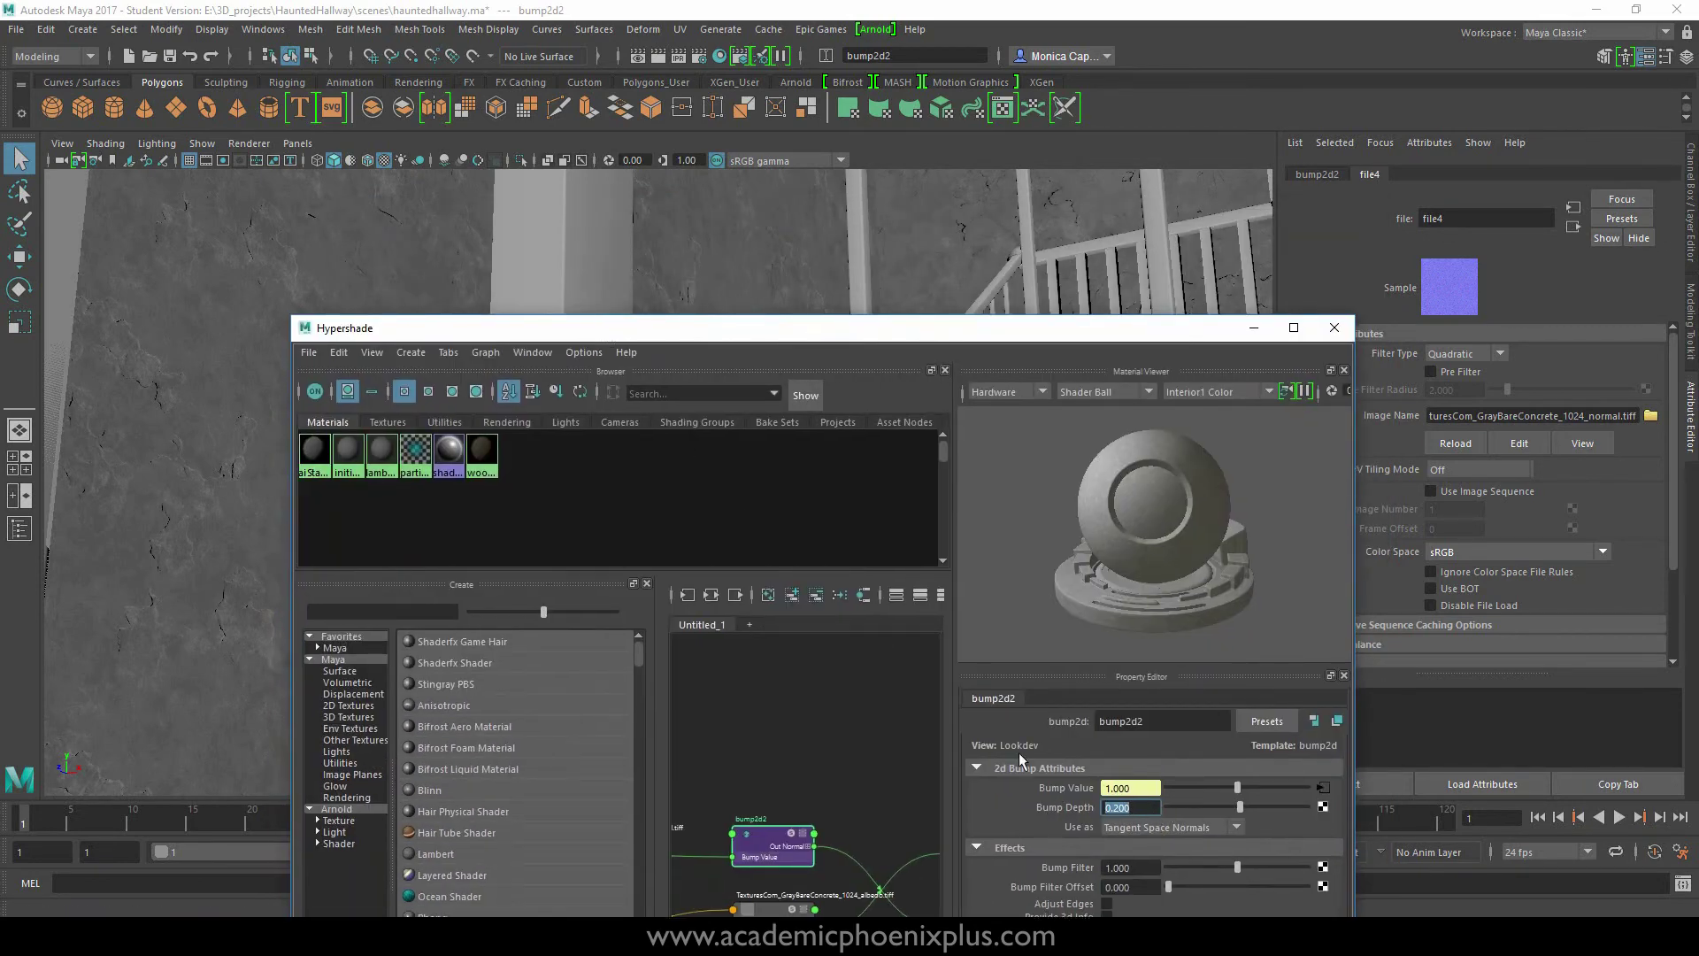
{"action": "type", "text": "3"}
{"action": "key", "text": "Return"}
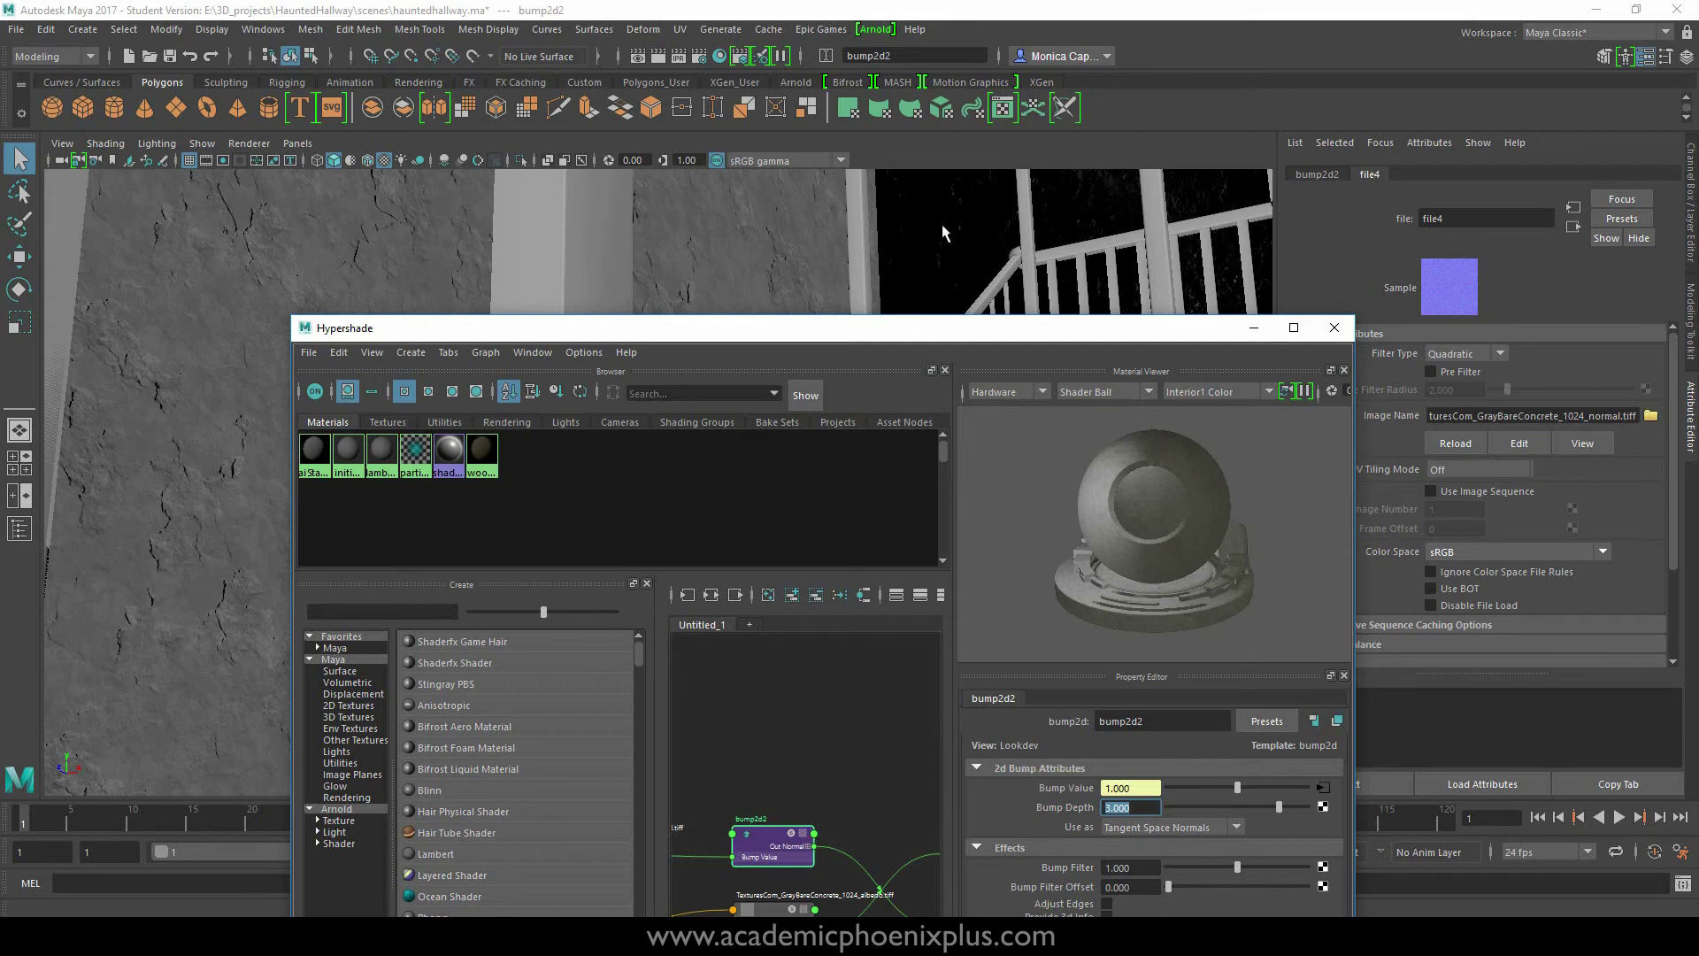
{"action": "type", "text": "2"}
{"action": "key", "text": "Return"}
{"action": "type", "text": "1"}
{"action": "key", "text": "Return"}
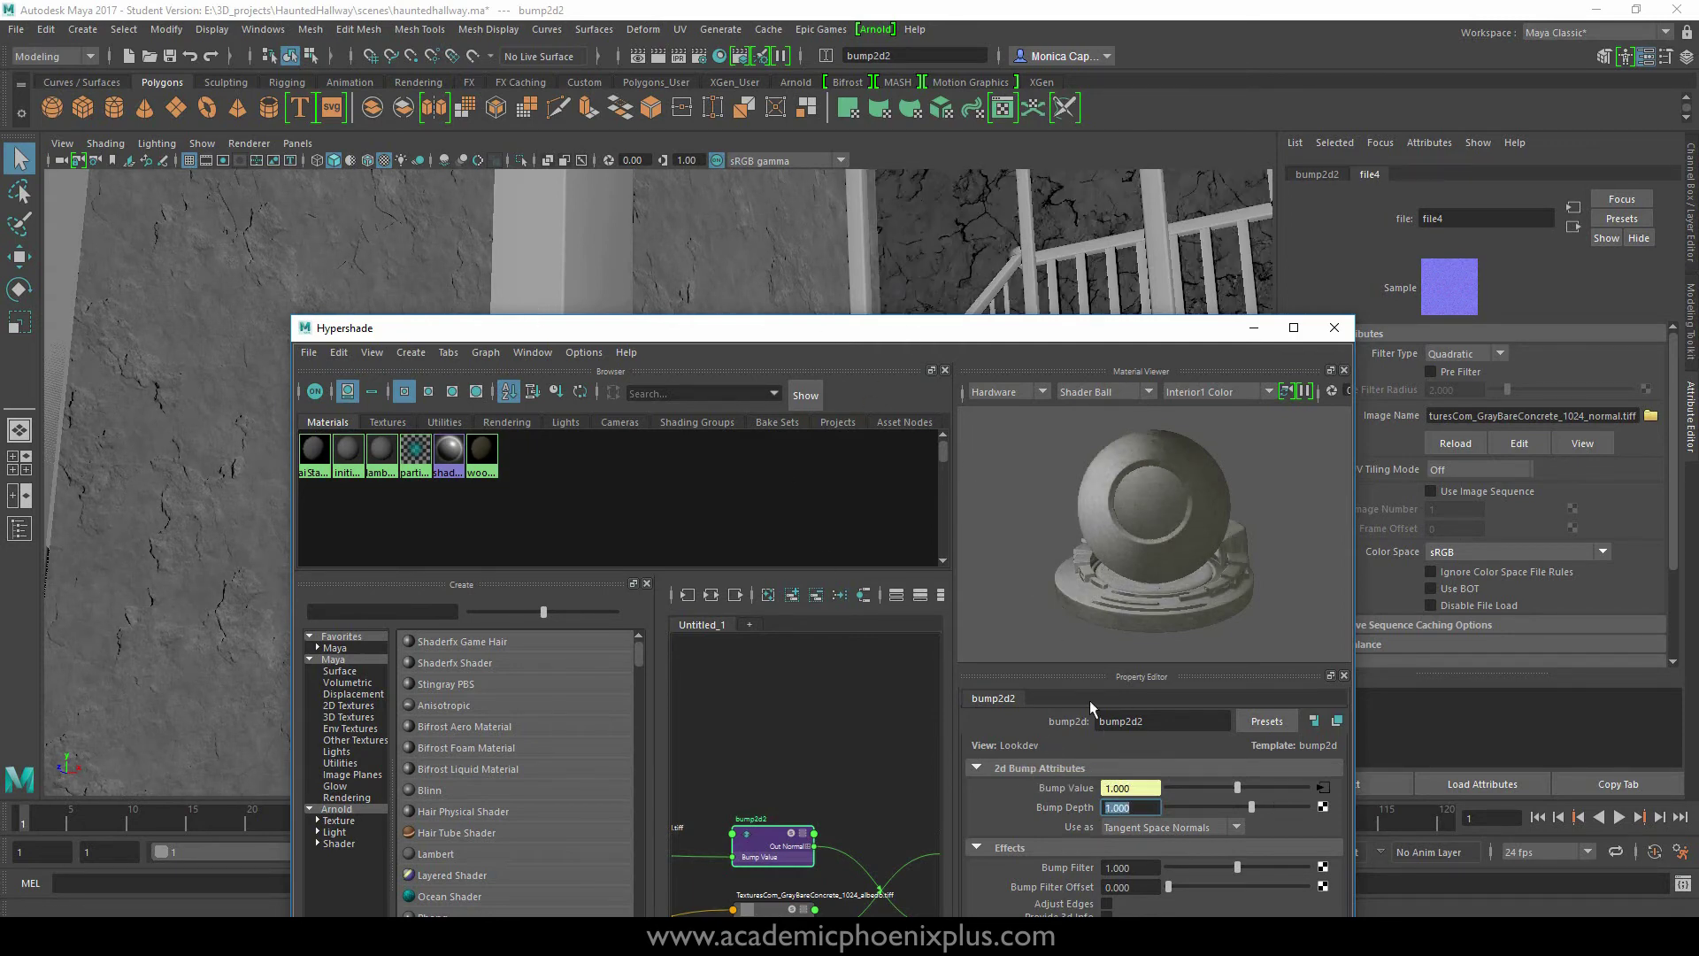
{"action": "type", "text": "-1"}
{"action": "key", "text": "Return"}
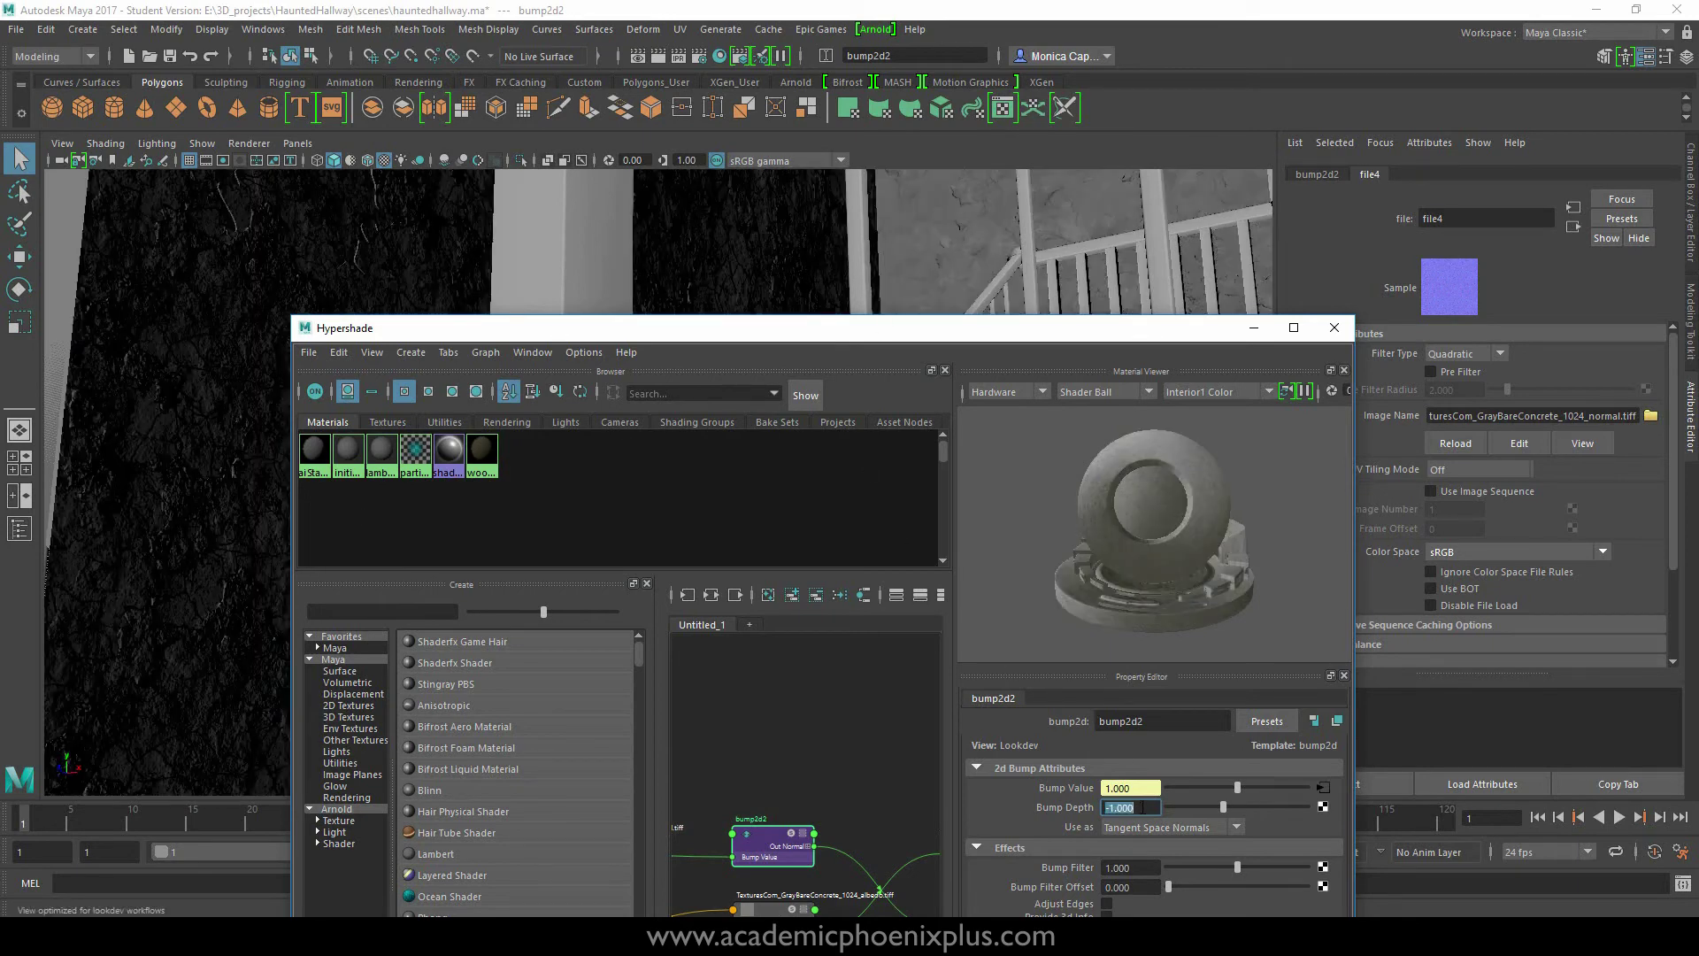
- Set the wall's Bump Depth to 0.3 and check the relief on the walls around the staircase
{"action": "type", "text": "0.3"}
{"action": "key", "text": "Return"}
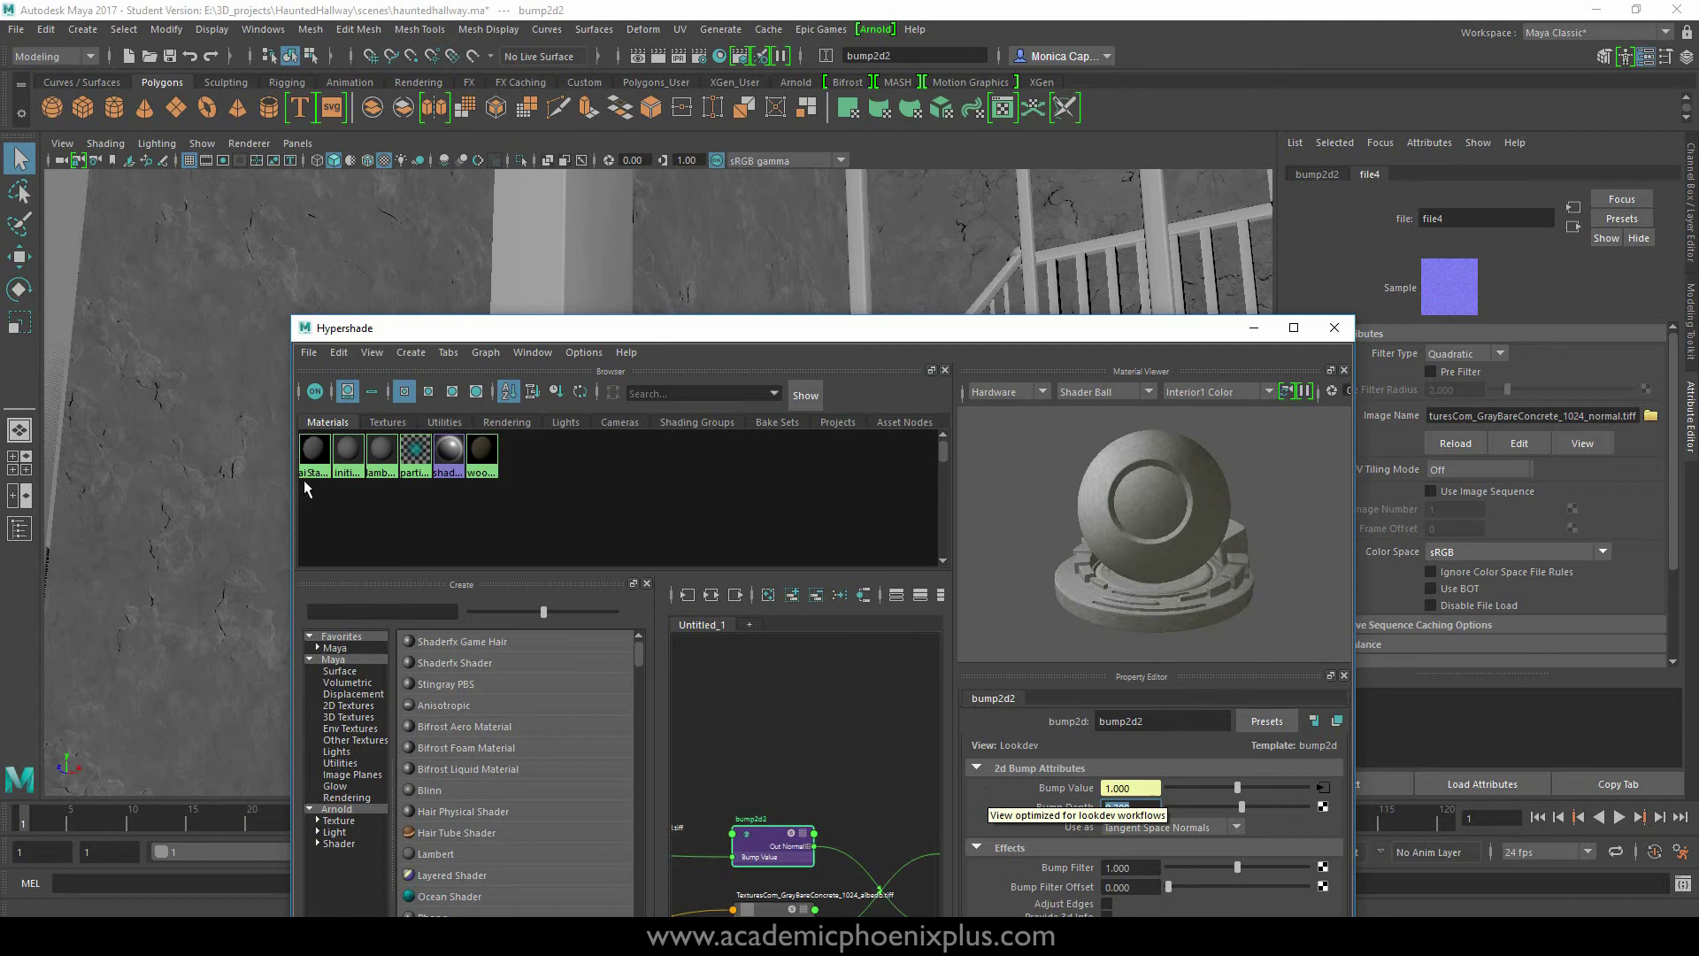
{"action": "left_click_drag", "start_coordinate": [884, 332], "coordinate": [913, 736]}
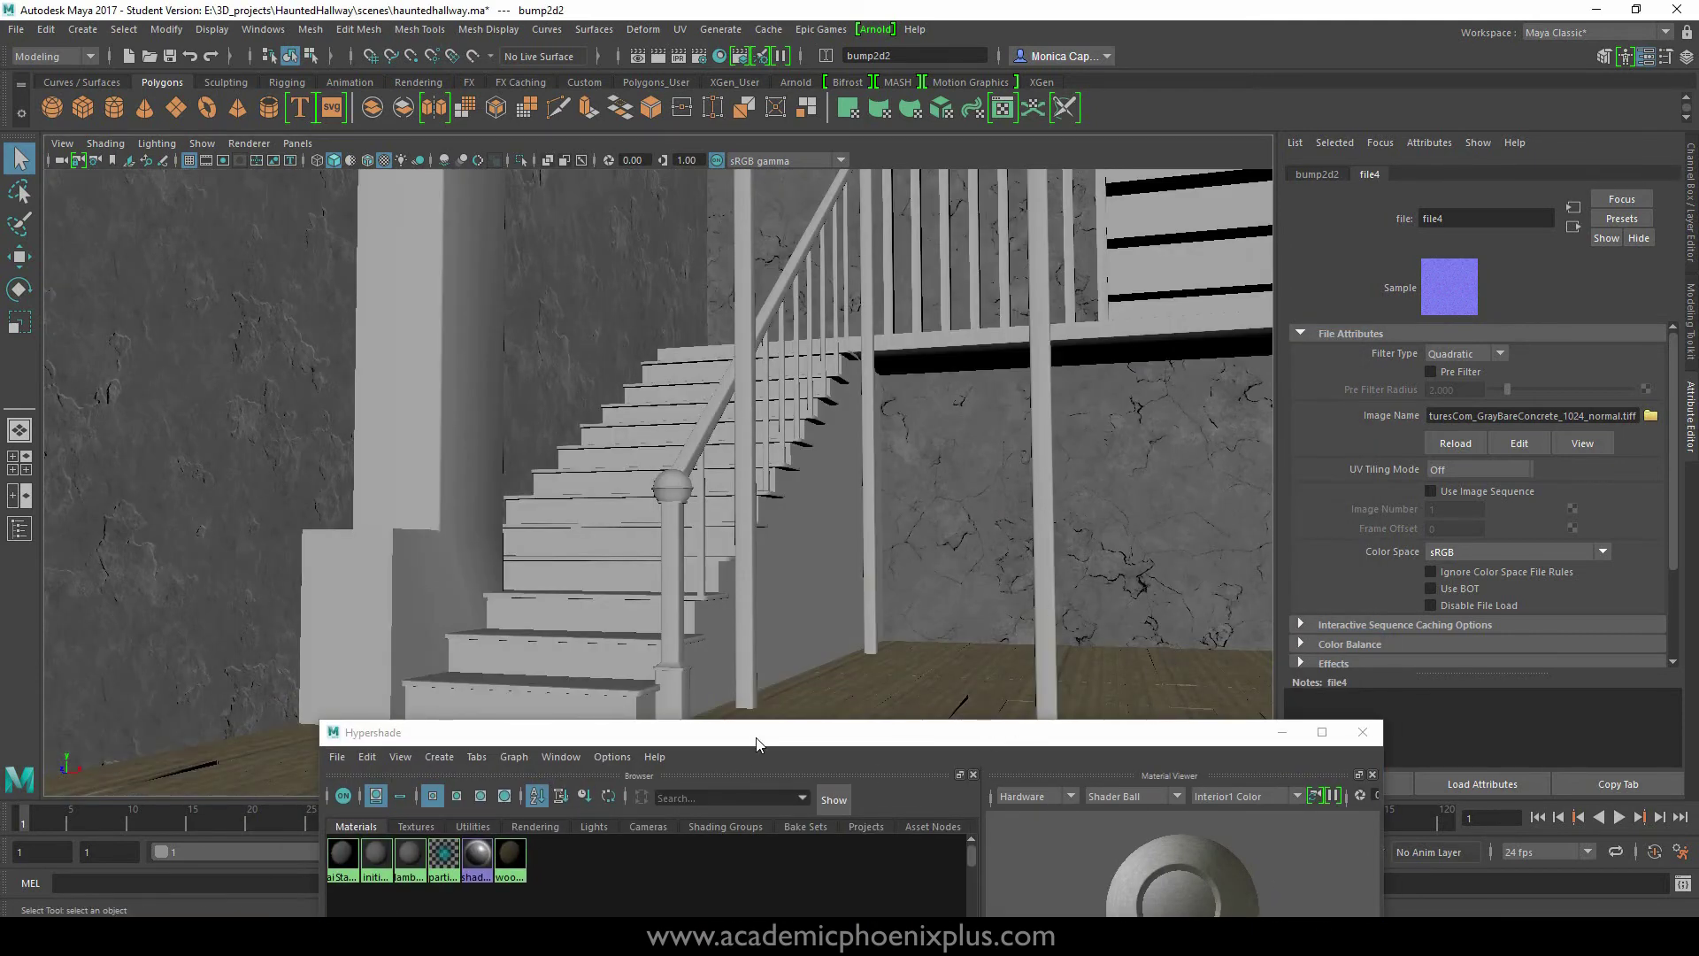
- Set the Repeat UV of the concrete normal map's 2D placement to 20 and 20
{"action": "left_click_drag", "start_coordinate": [756, 740], "coordinate": [682, 203]}
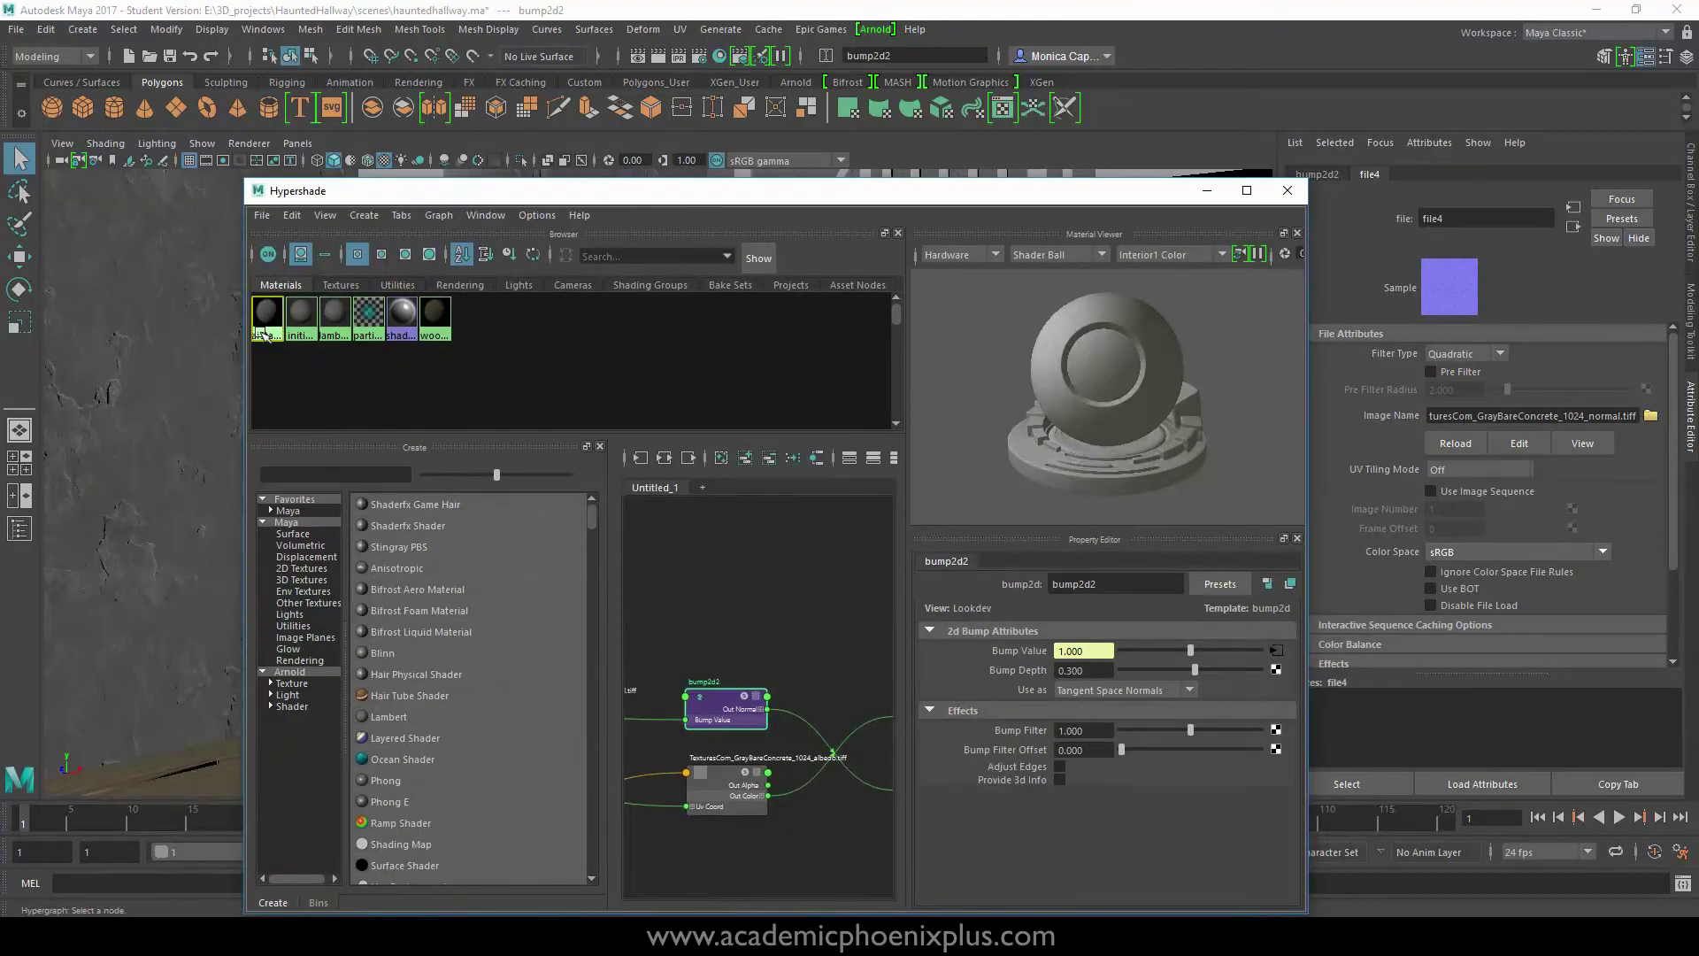
{"action": "left_click", "coordinate": [267, 315]}
{"action": "middle_click_drag", "start_coordinate": [711, 678], "coordinate": [893, 635], "text": "alt"}
{"action": "middle_click_drag", "start_coordinate": [705, 637], "coordinate": [866, 609], "text": "alt"}
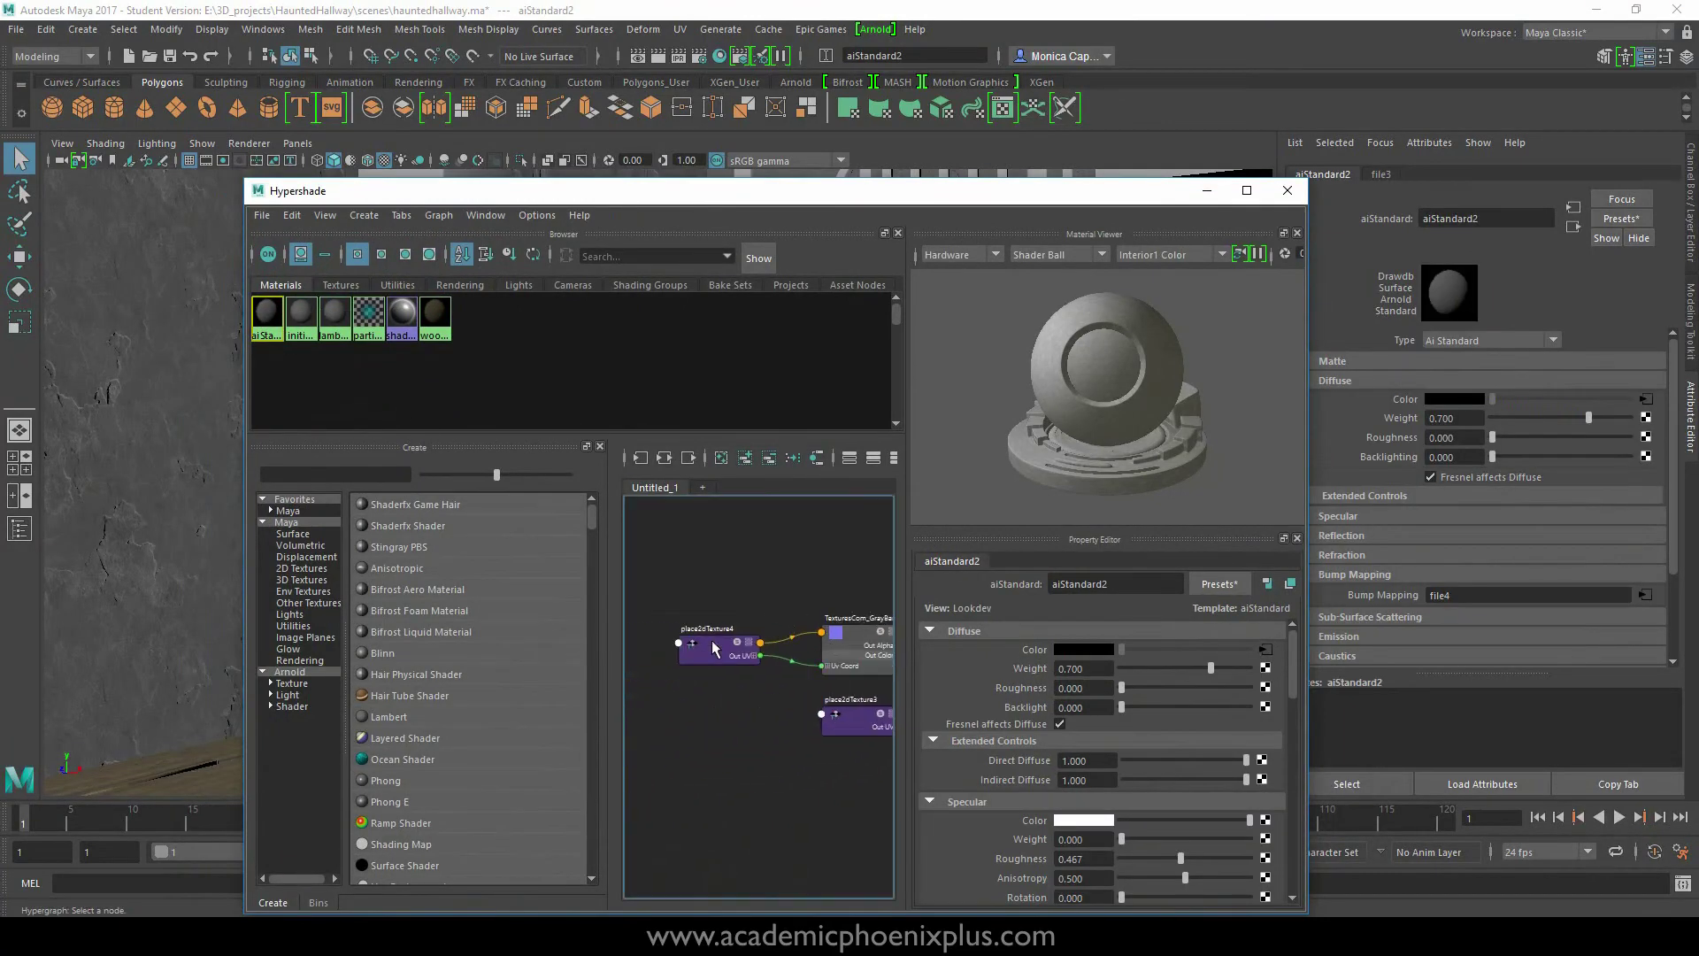
{"action": "left_click", "coordinate": [718, 648]}
{"action": "double_click", "coordinate": [1455, 488]}
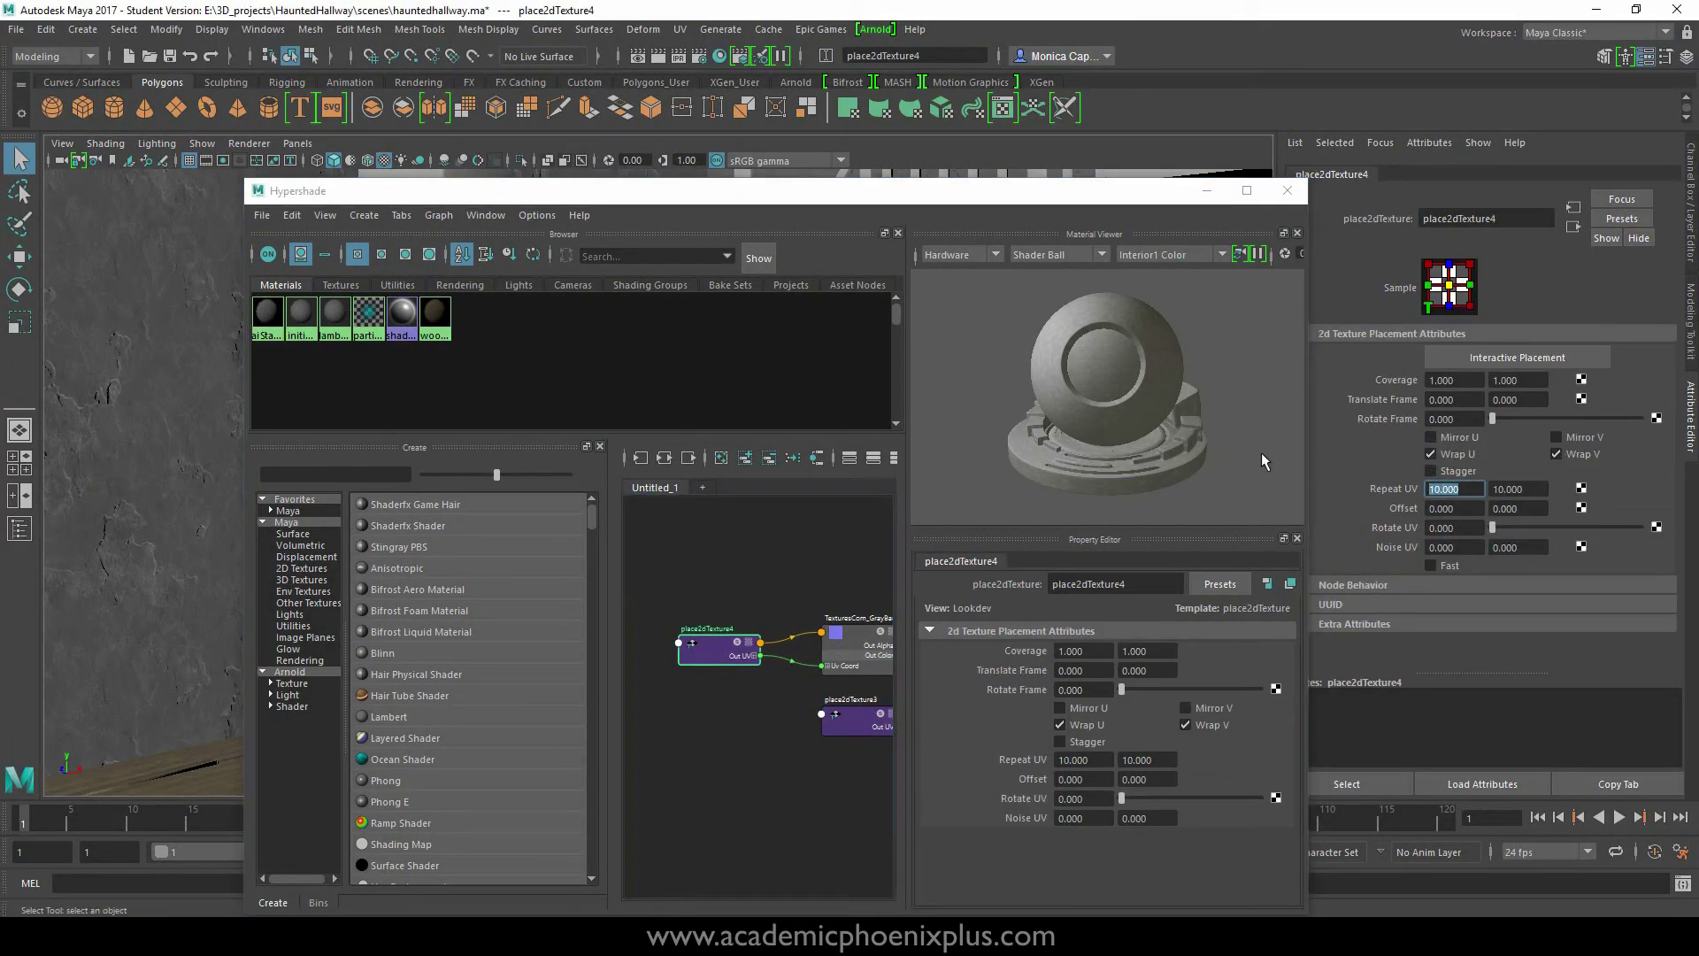
{"action": "type", "text": "20"}
{"action": "key", "text": "Tab"}
{"action": "type", "text": "20"}
{"action": "key", "text": "Return"}
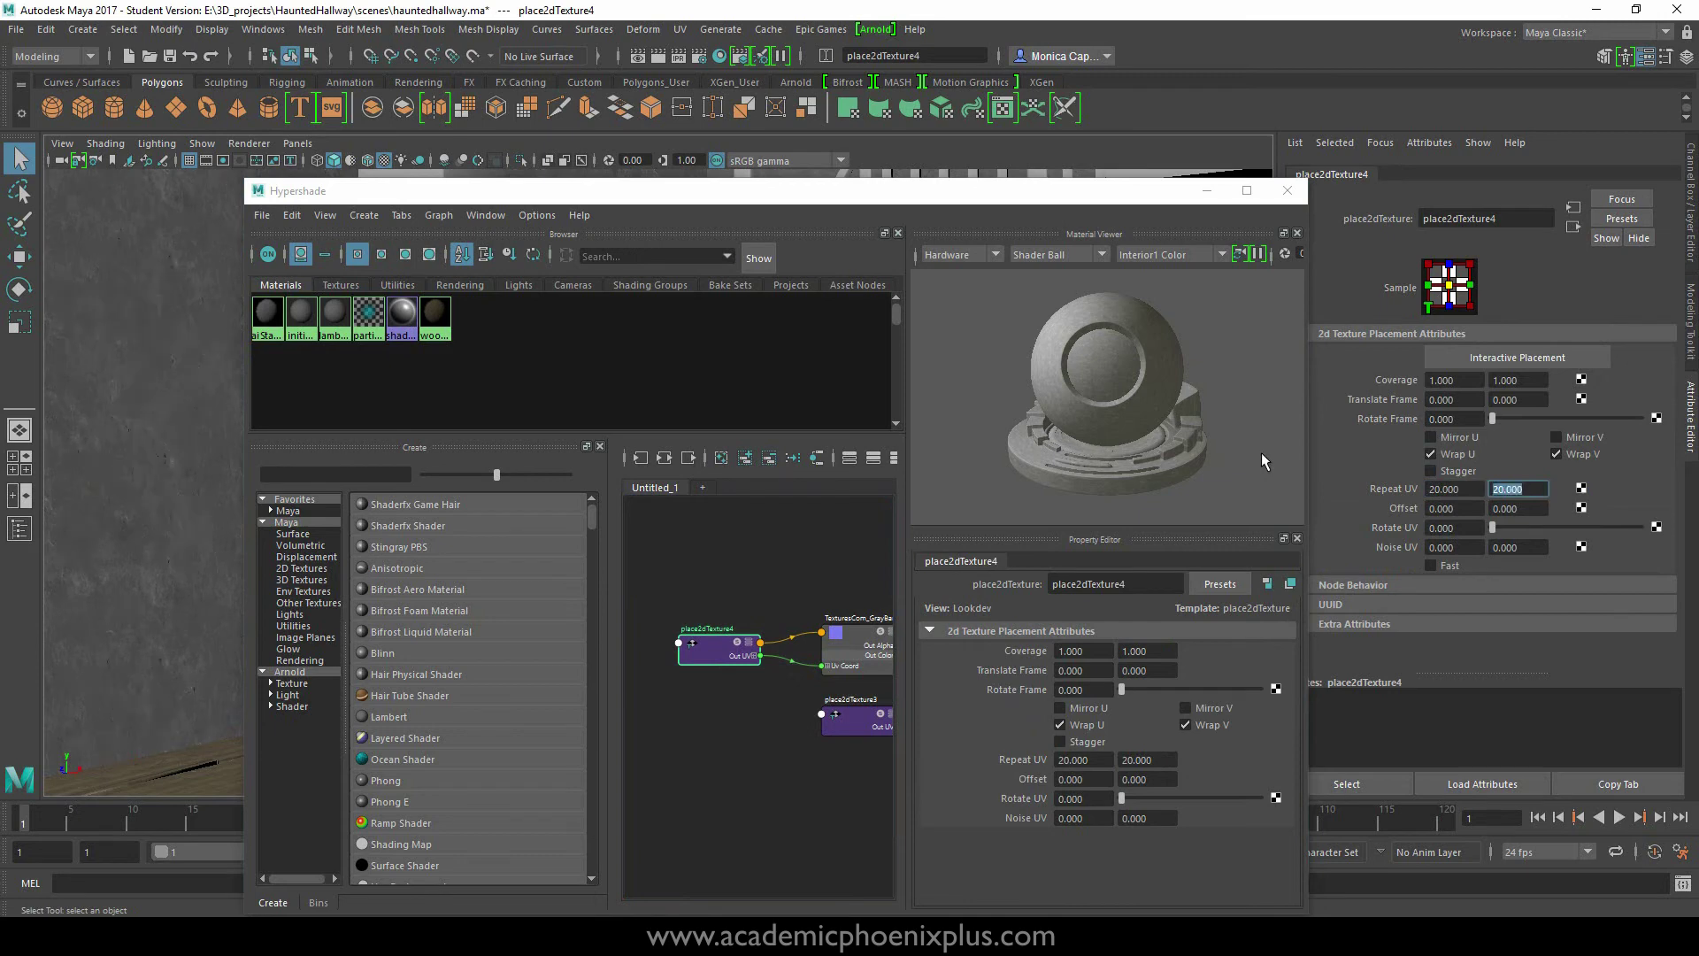
- Set the Repeat UV of the concrete albedo texture's 2D placement to 20 and 20, close Hypershade and inspect the walls
{"action": "left_click", "coordinate": [876, 724]}
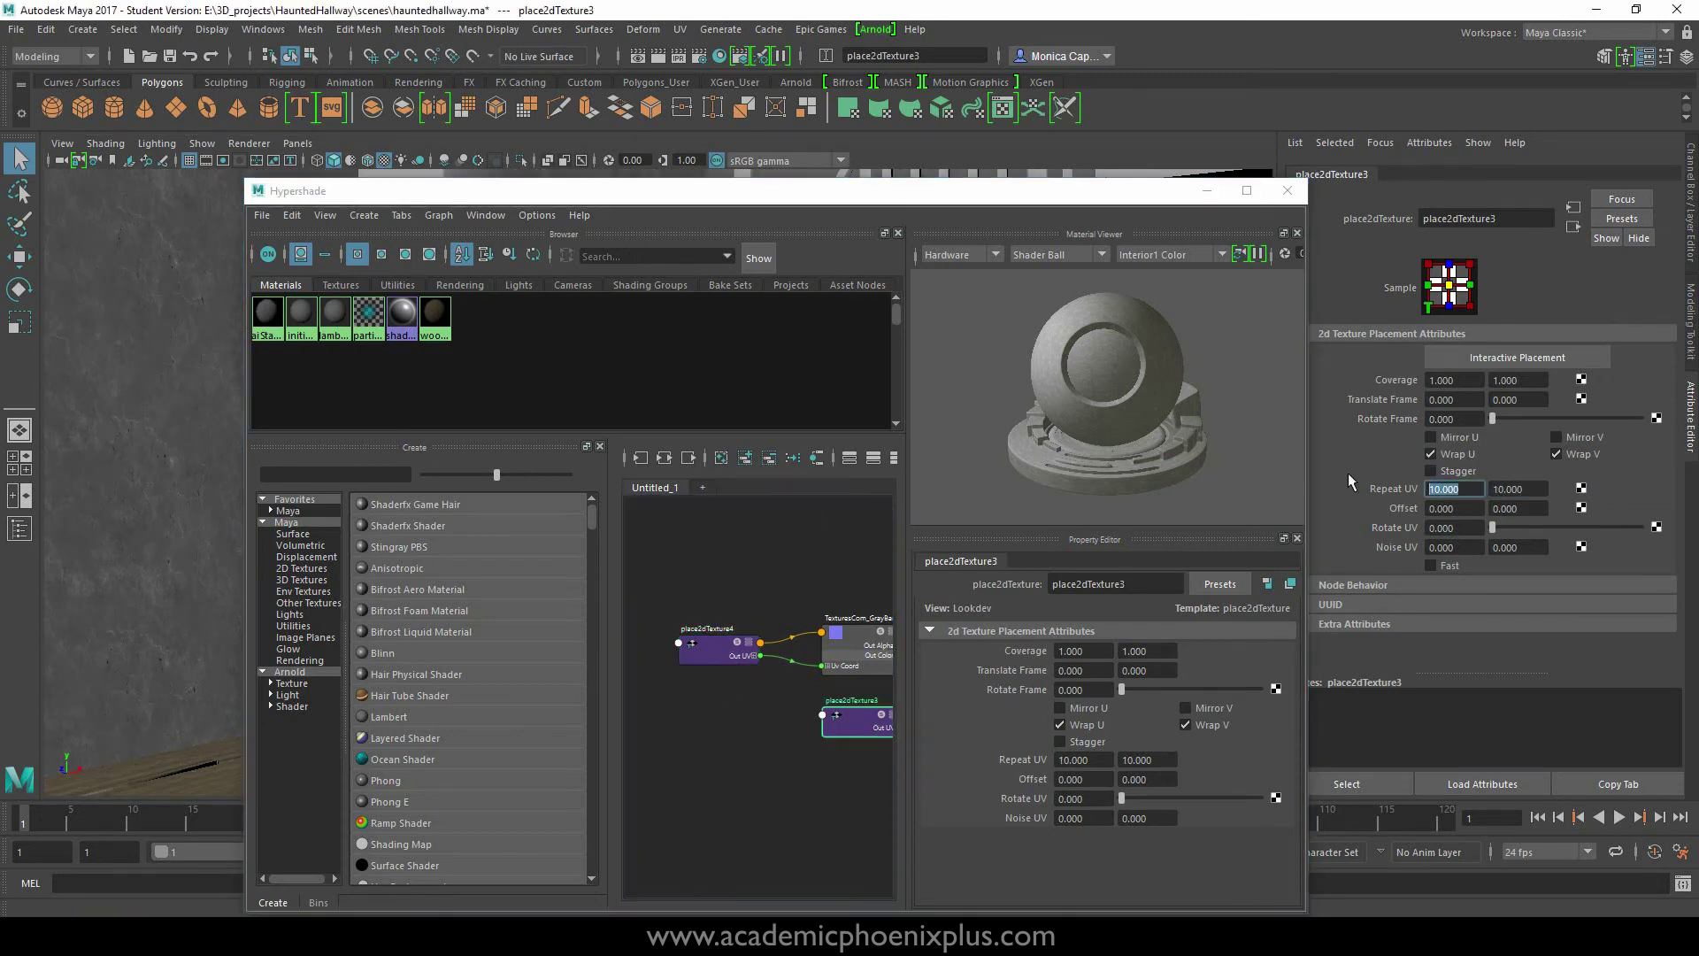
{"action": "type", "text": "20"}
{"action": "key", "text": "Tab"}
{"action": "type", "text": "20"}
{"action": "key", "text": "Tab"}
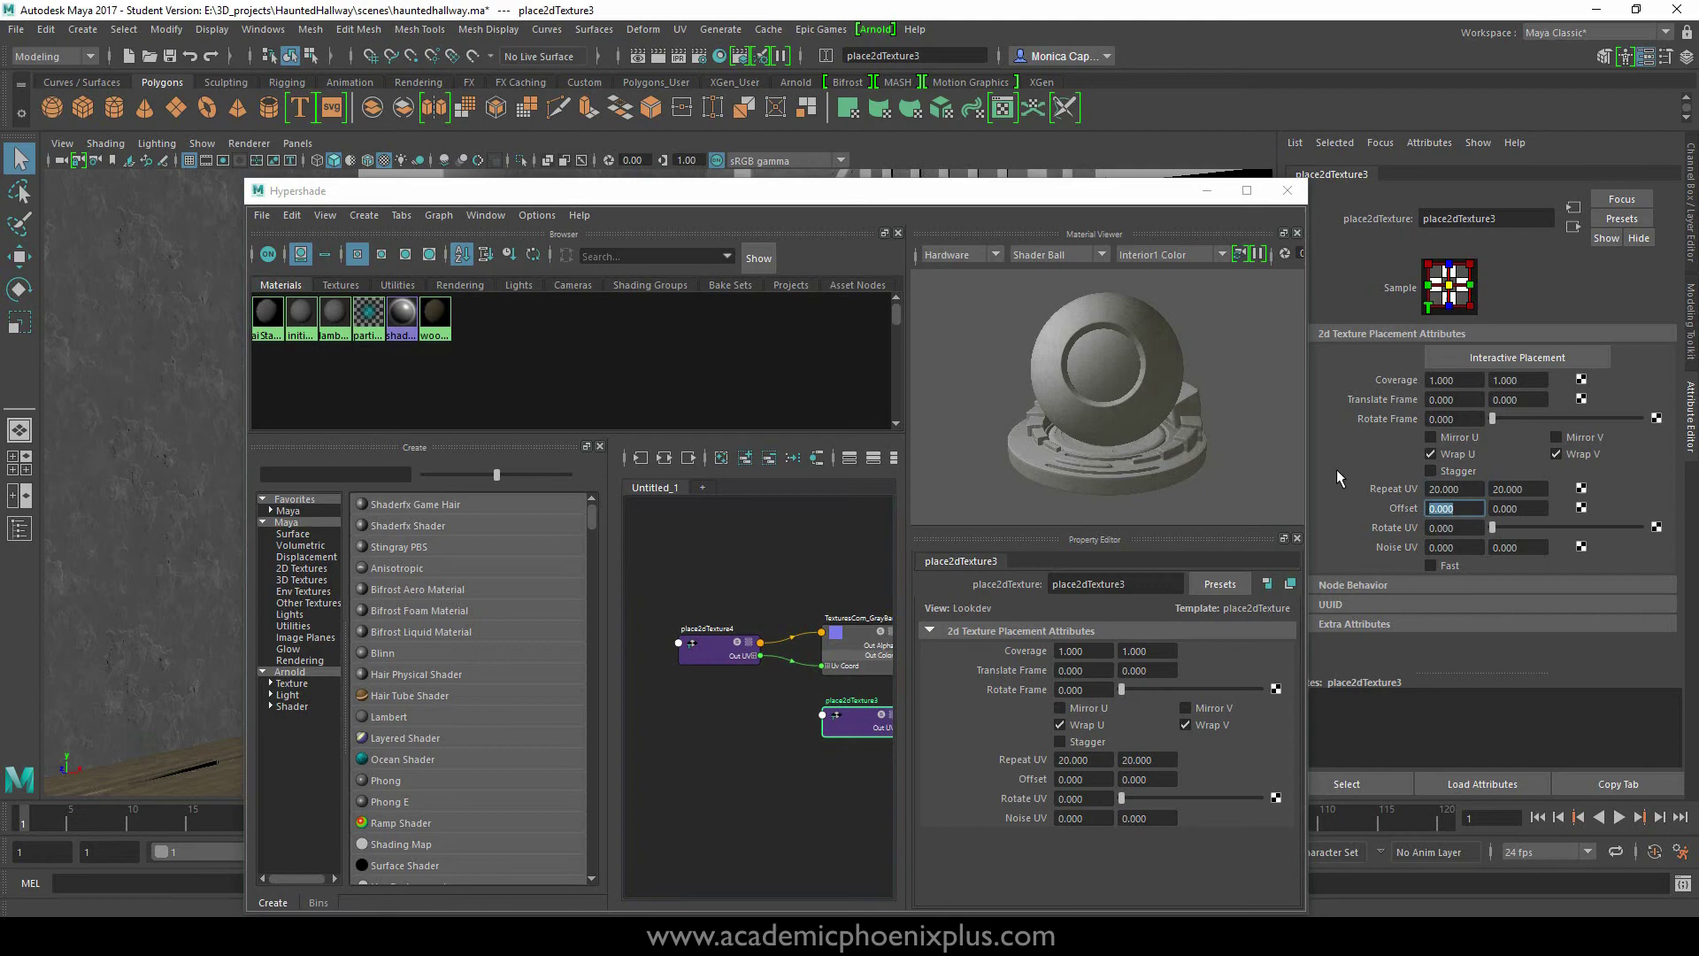
{"action": "left_click", "coordinate": [1287, 191]}
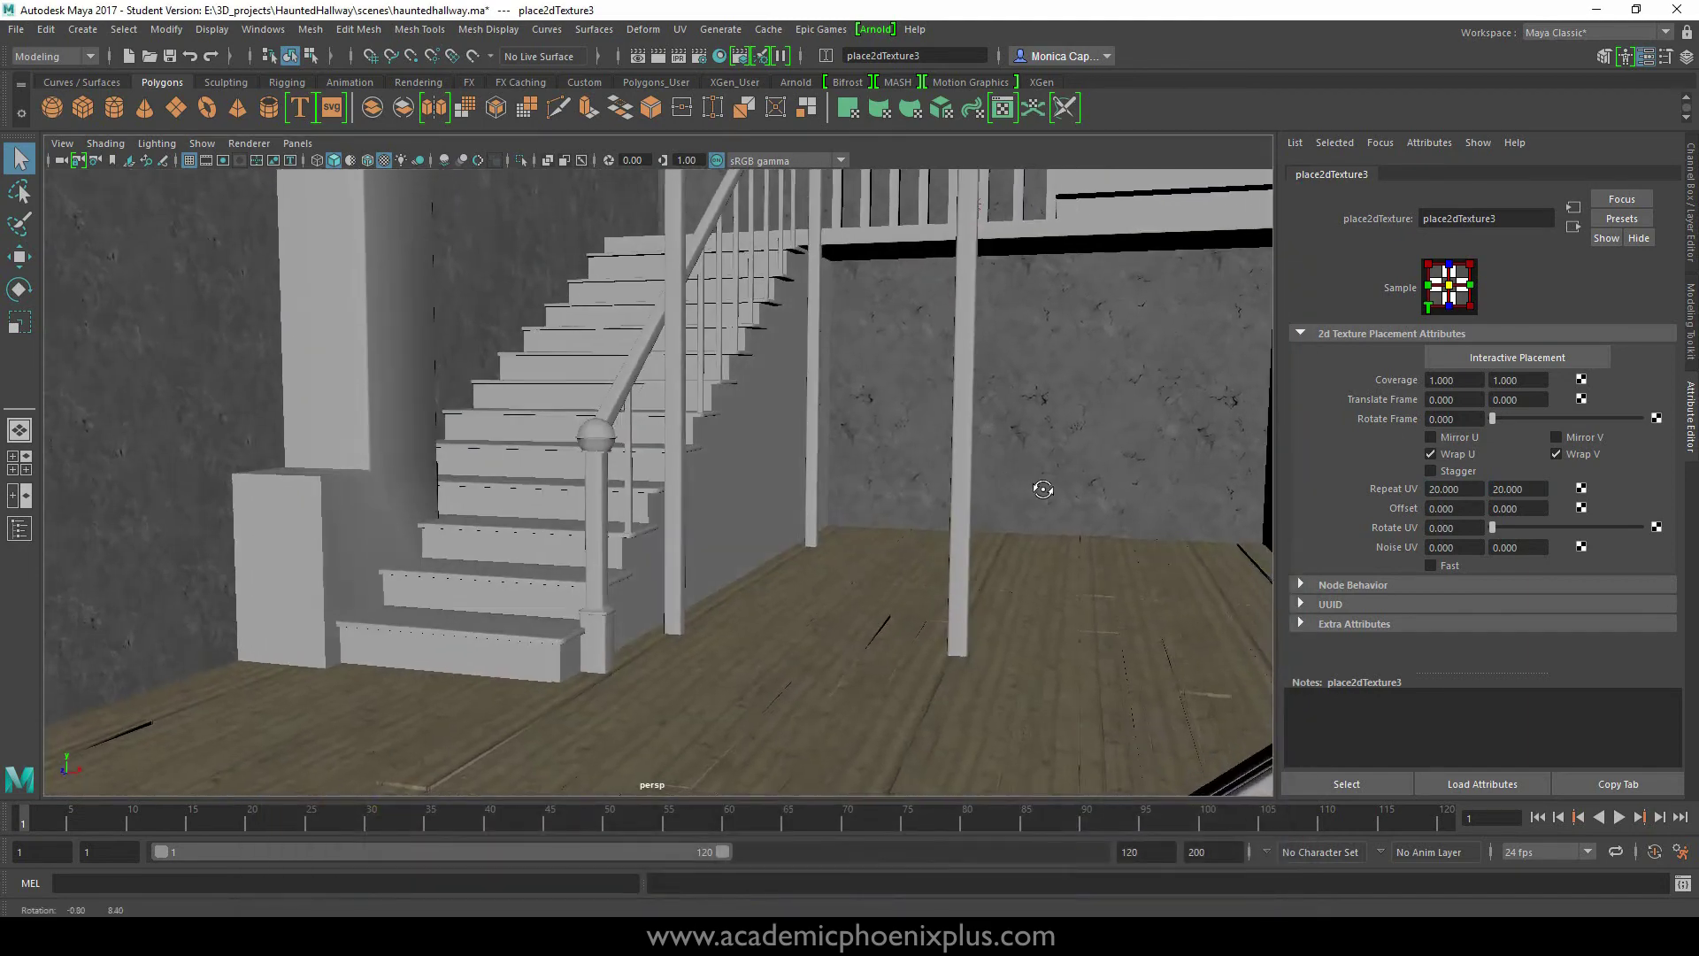
{"action": "left_click_drag", "start_coordinate": [1032, 493], "coordinate": [1033, 456], "text": "alt"}
{"action": "middle_click_drag", "start_coordinate": [1014, 451], "coordinate": [998, 440], "text": "alt"}
{"action": "left_click_drag", "start_coordinate": [998, 440], "coordinate": [1005, 453], "text": "alt"}
- Switch to textures.com in the browser and search the texture library for "wall"
{"action": "left_click", "coordinate": [872, 612]}
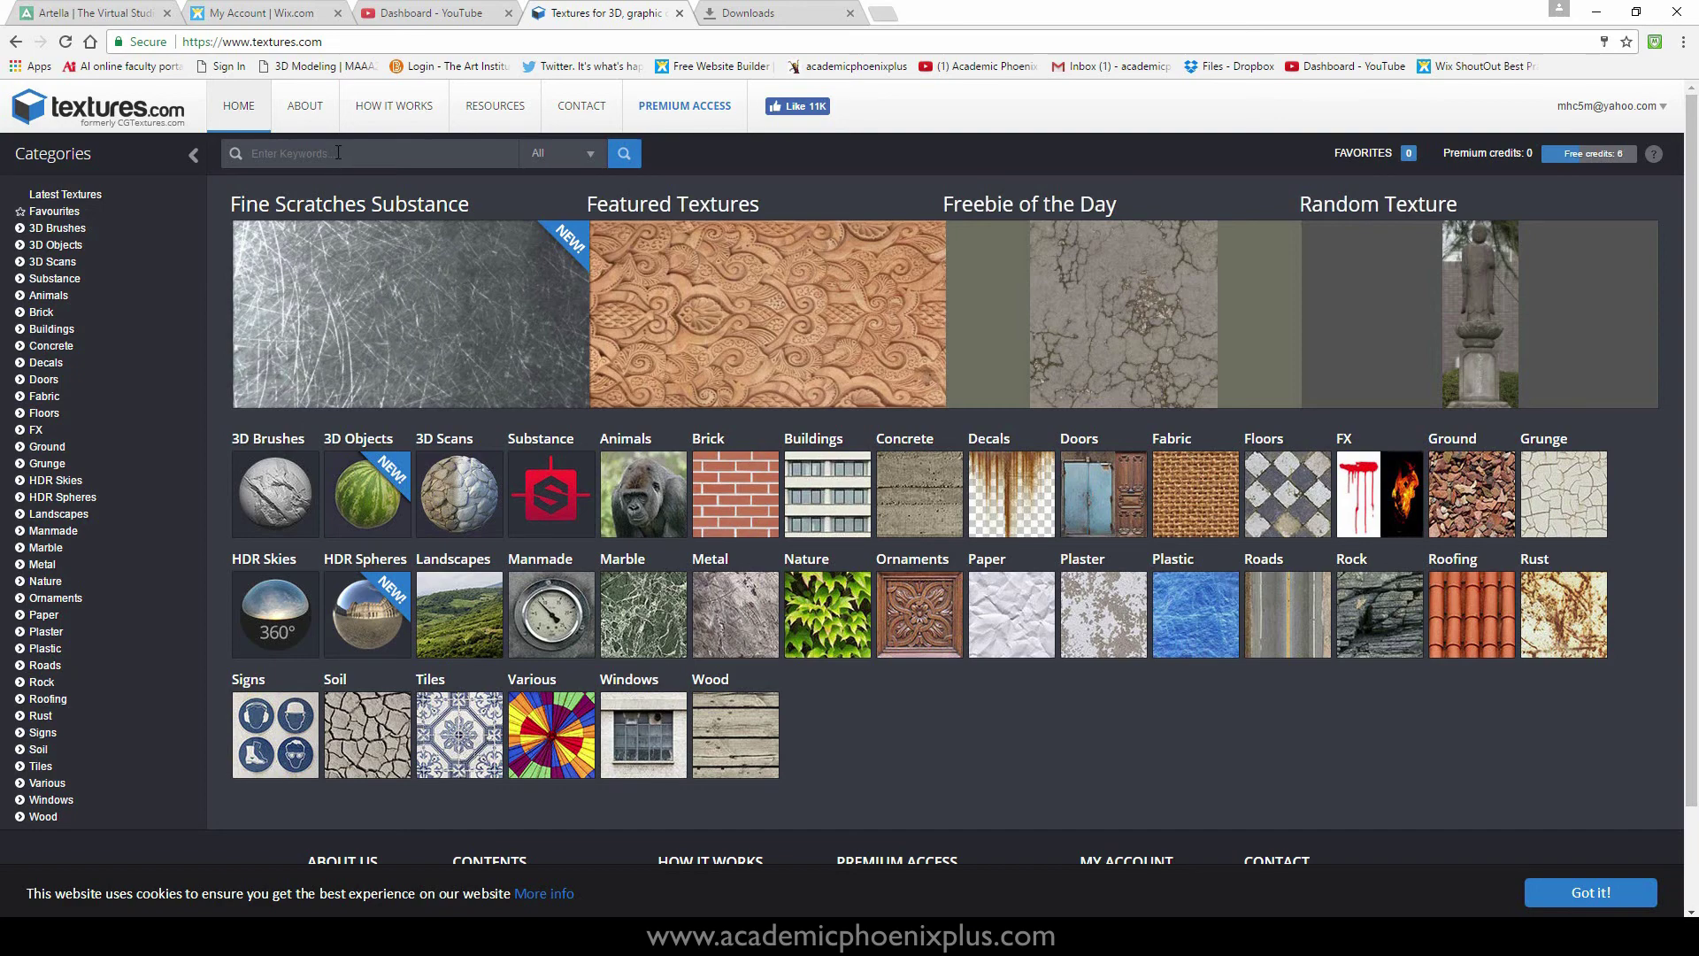
{"action": "type", "text": "wall"}
{"action": "key", "text": "Return"}
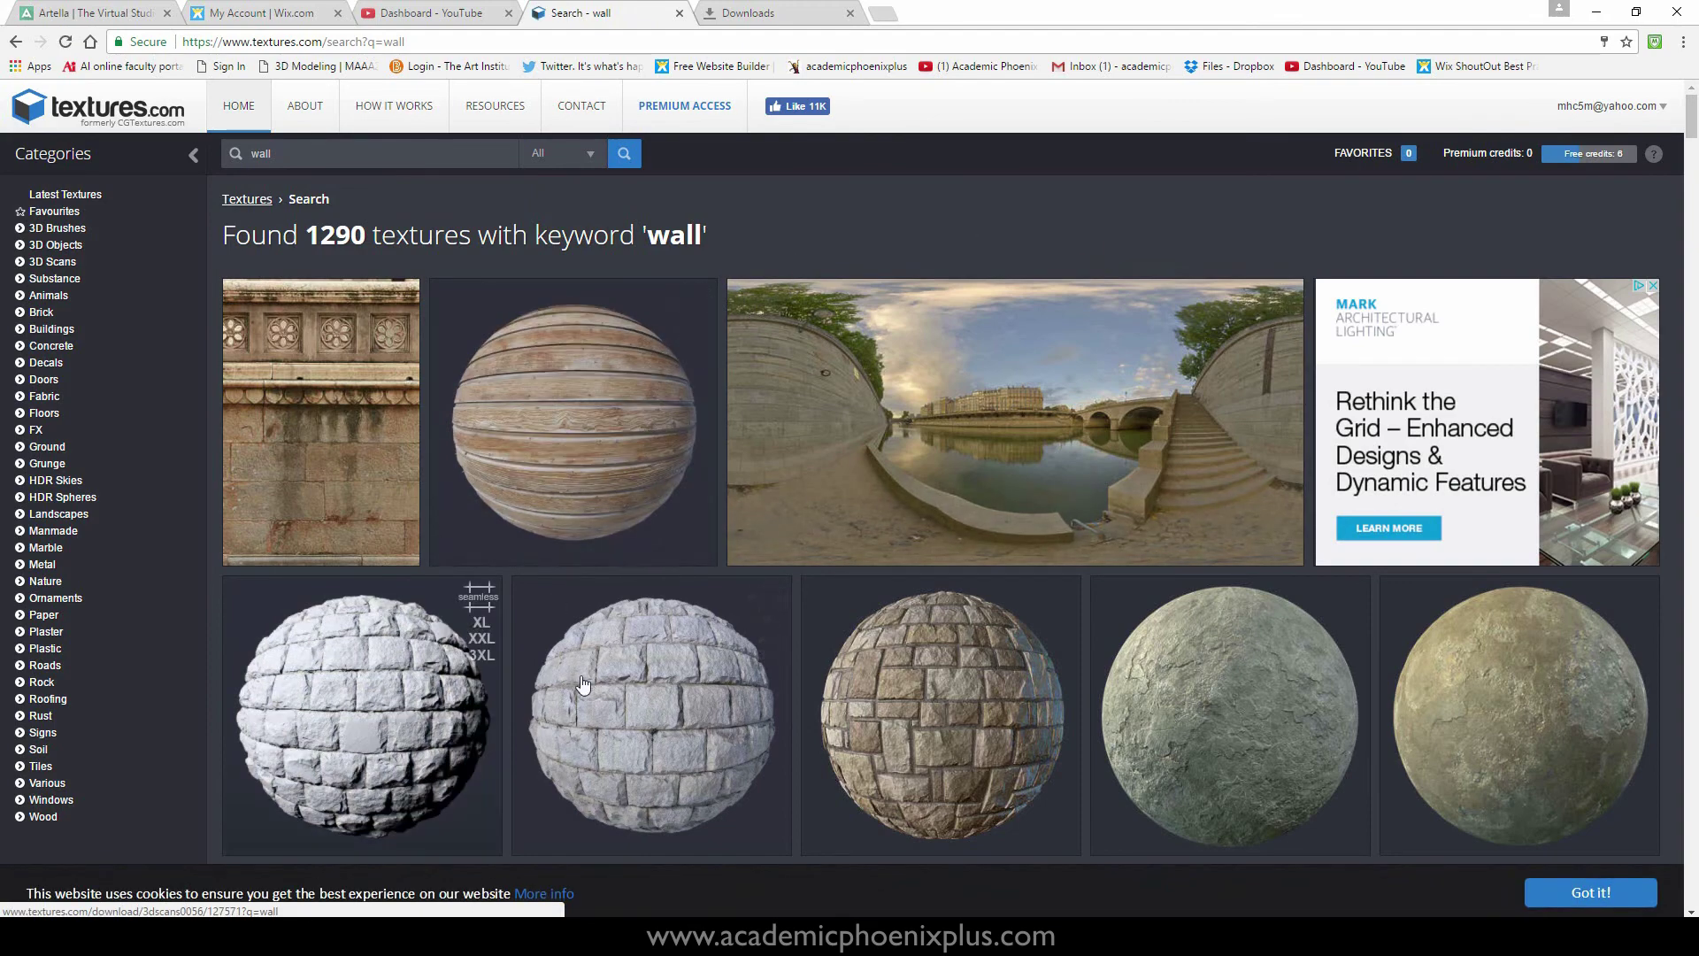
{"action": "scroll", "coordinate": [1534, 667], "scroll_direction": "down", "scroll_amount": 3}
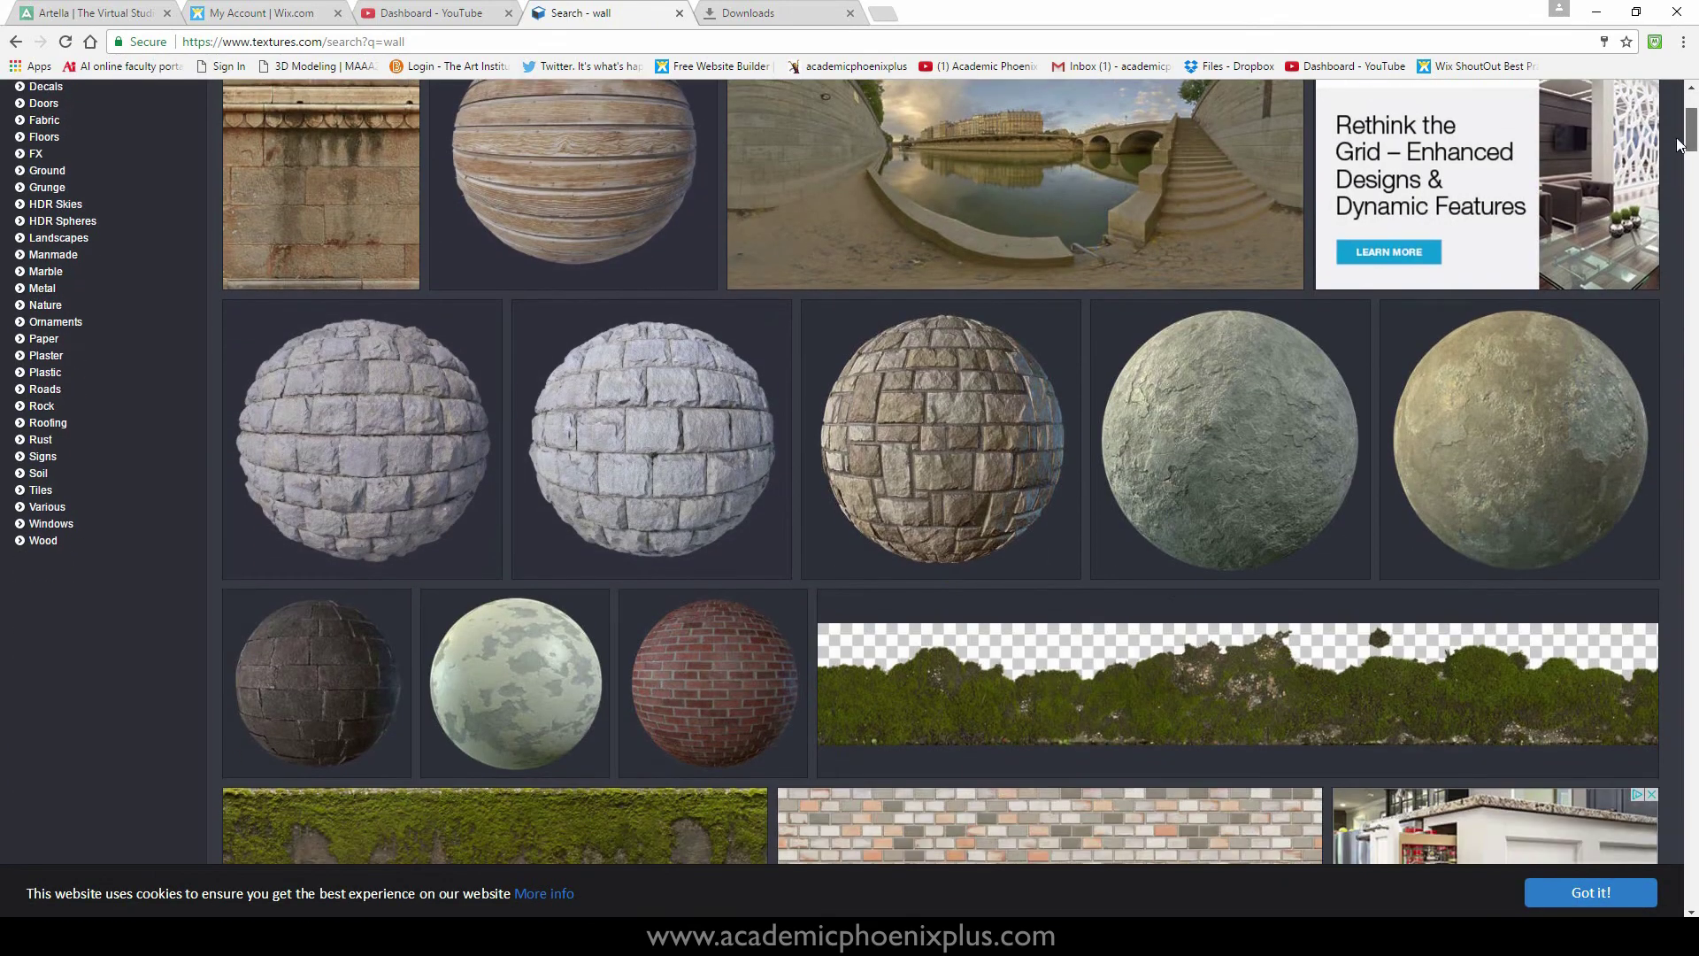
- Open the Gray Bare Concrete Substance texture and review its albedo, height and normal maps and their seamless labels
{"action": "left_click", "coordinate": [1227, 454]}
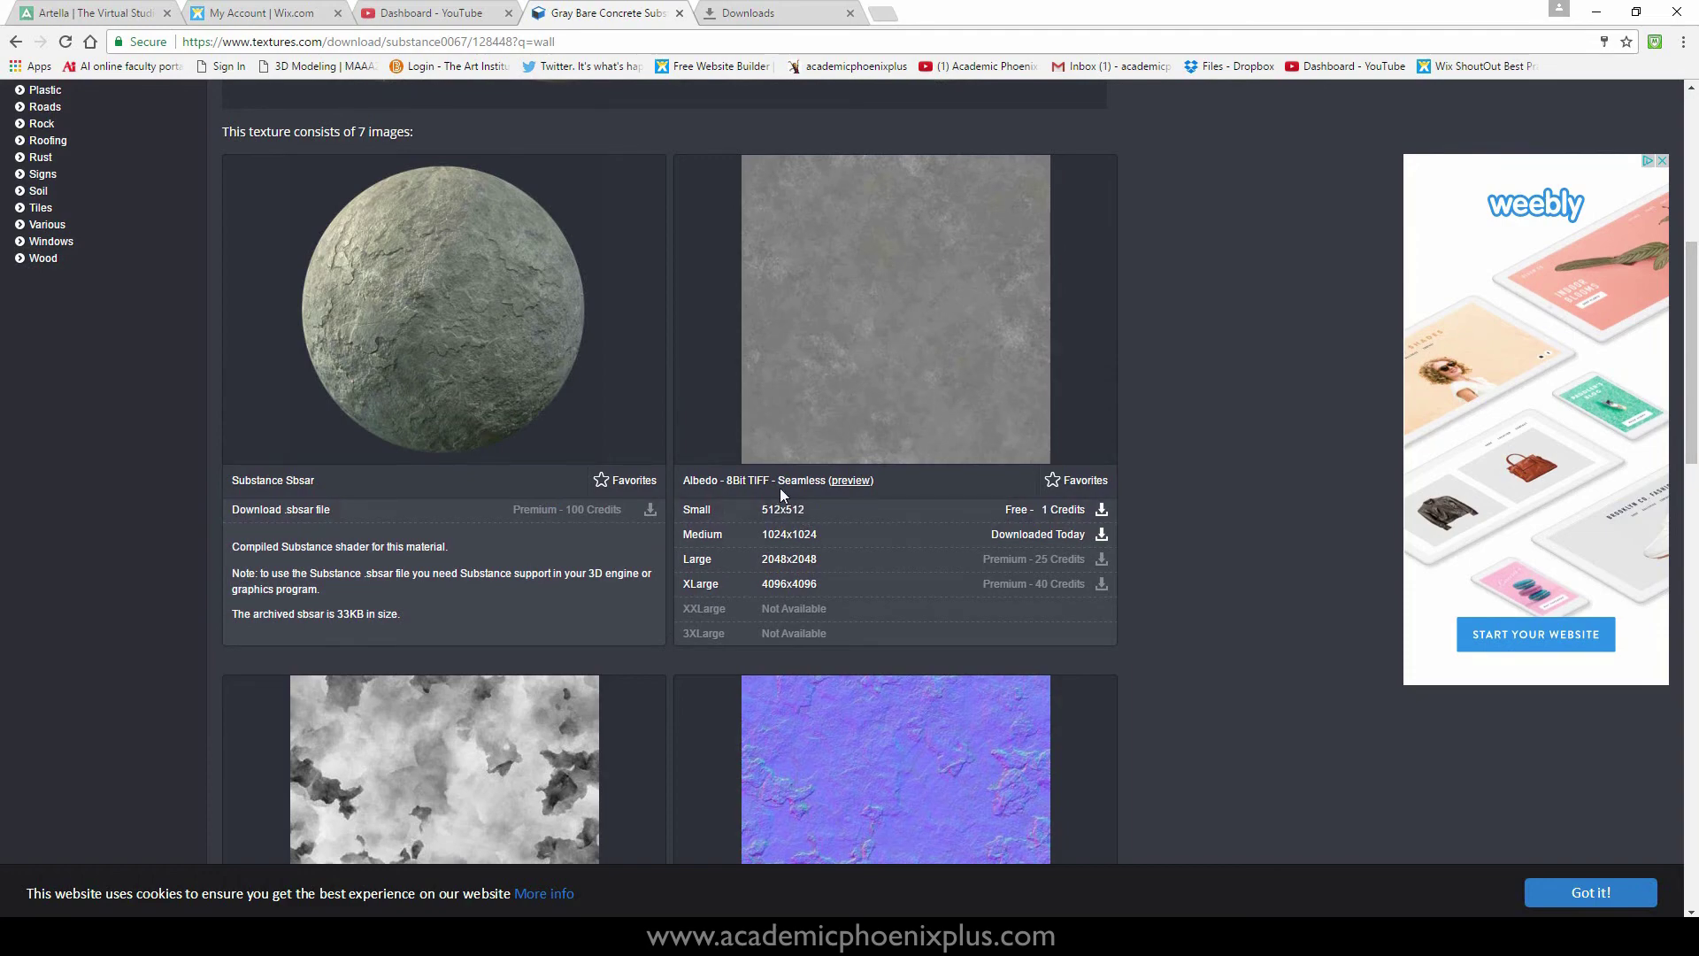
{"action": "scroll", "coordinate": [1632, 450], "scroll_direction": "down", "scroll_amount": 5}
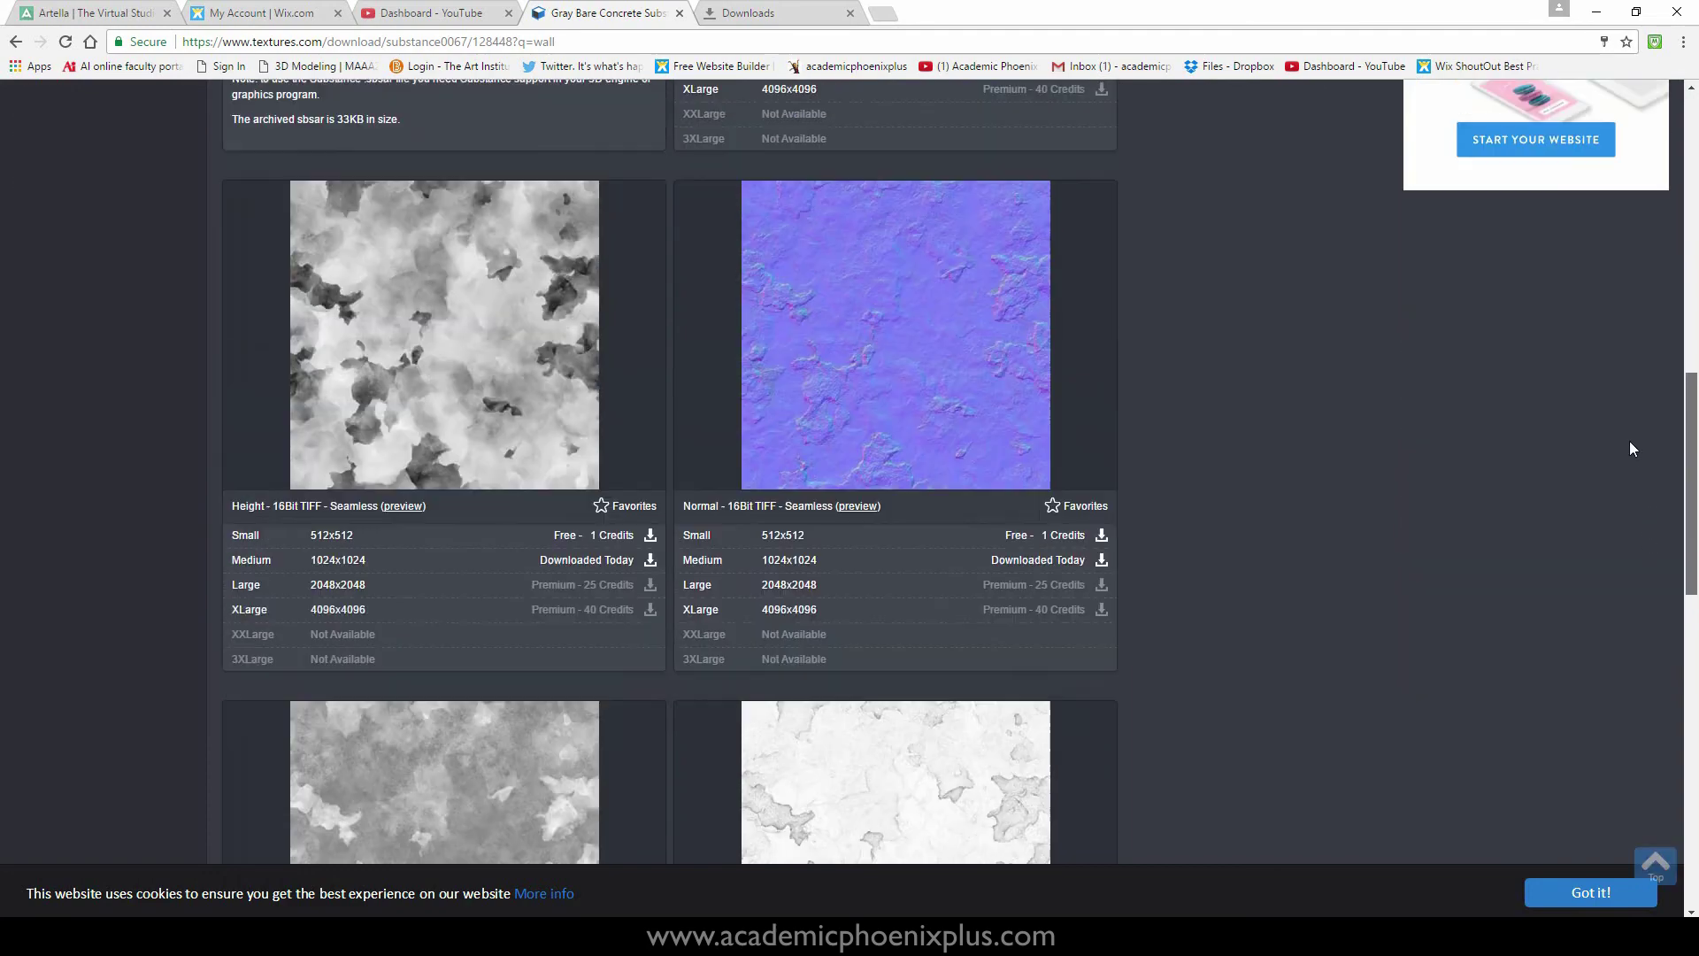
{"action": "scroll", "coordinate": [1632, 450], "scroll_direction": "up", "scroll_amount": 5}
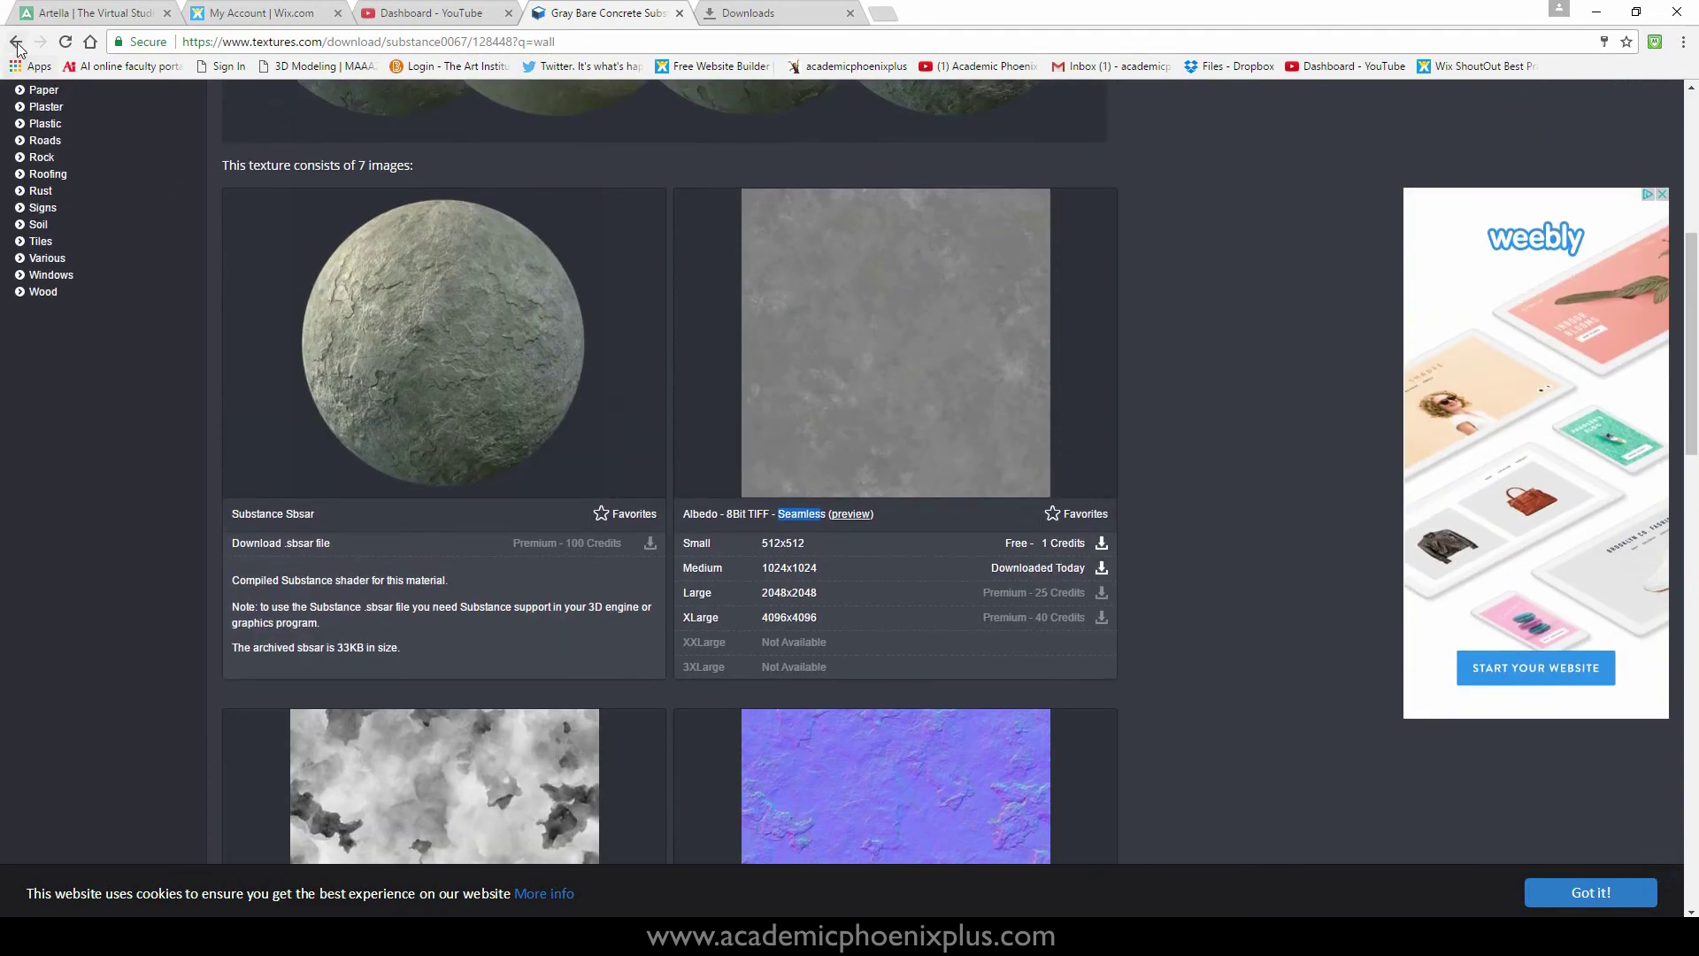
- Return to the "wall" search results and browse the brick, stone, moss and plaster textures for other wall options
{"action": "left_click", "coordinate": [18, 44]}
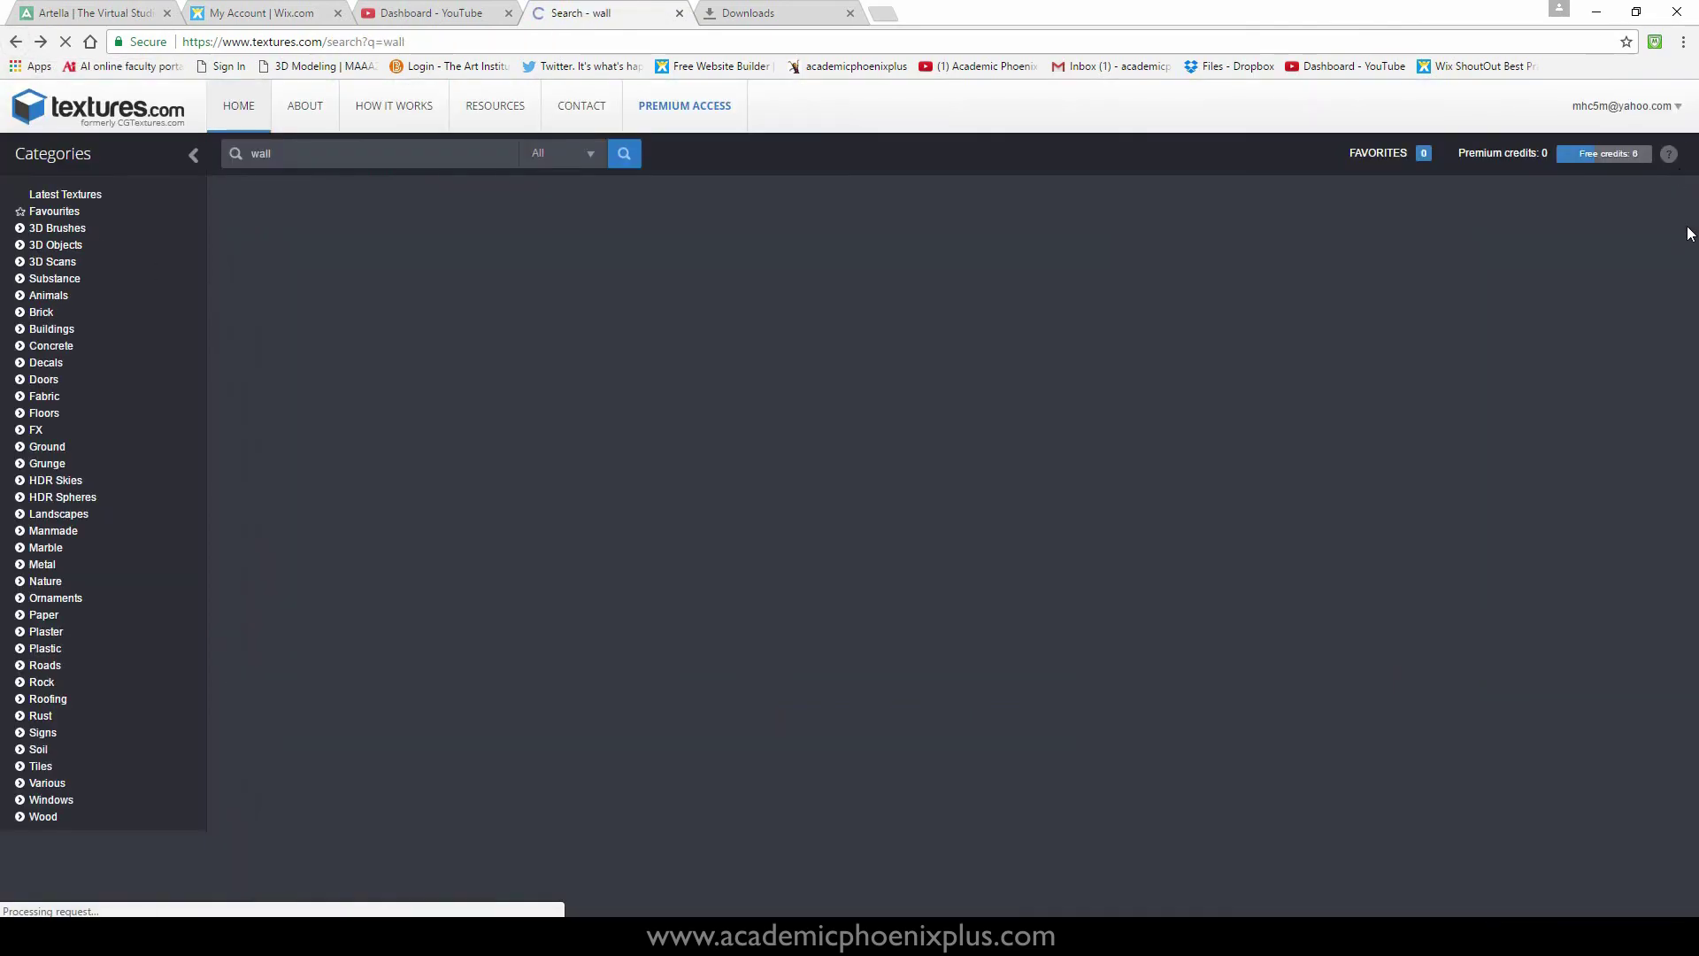
{"action": "mouse_move", "coordinate": [1695, 148]}
{"action": "left_mouse_down"}
{"action": "mouse_move", "coordinate": [1696, 128]}
{"action": "mouse_move", "coordinate": [1696, 152]}
{"action": "left_mouse_up"}
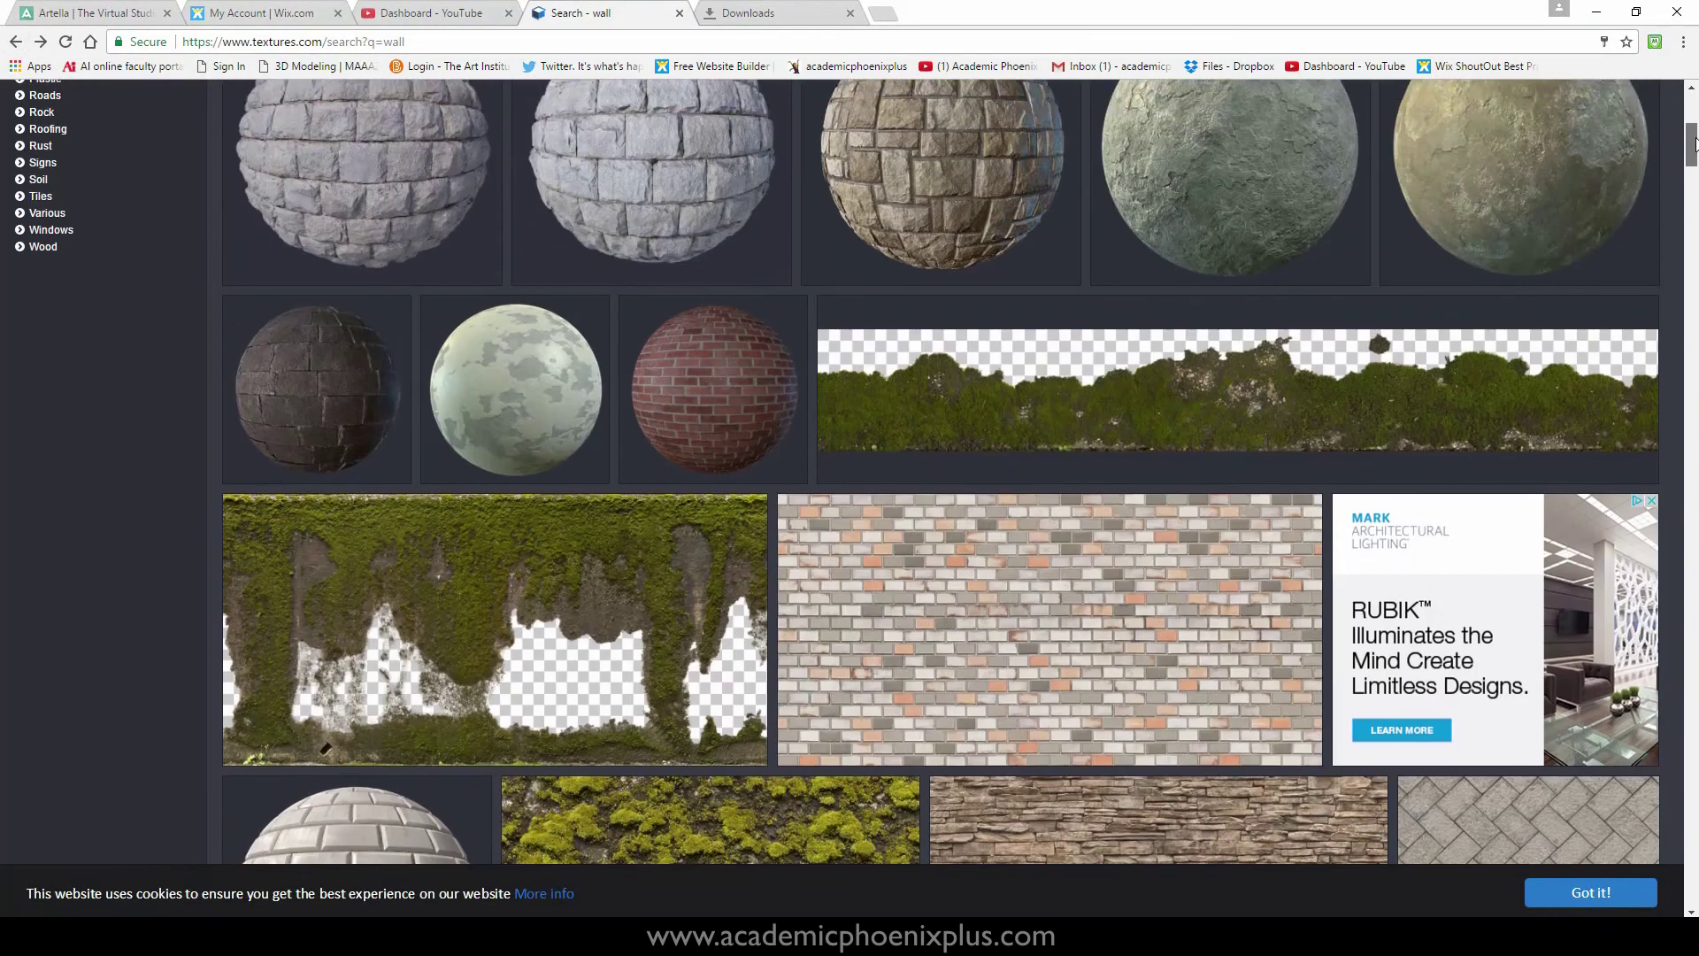
{"action": "scroll", "coordinate": [1694, 146], "scroll_direction": "down", "scroll_amount": 1}
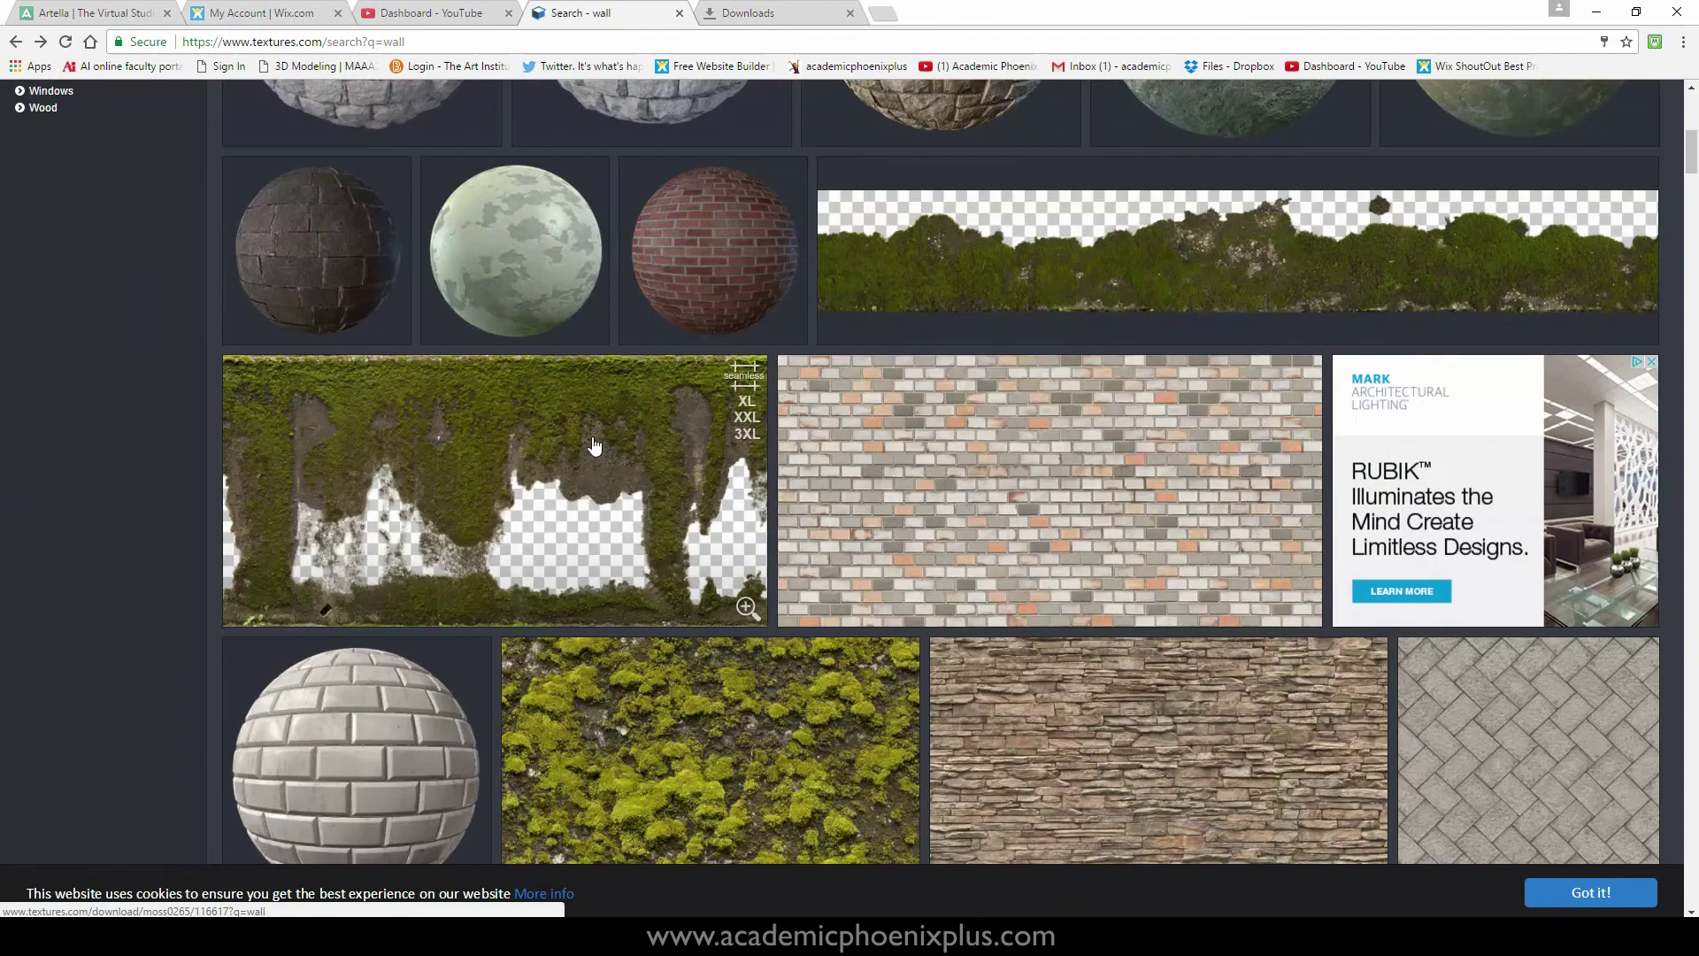
{"action": "scroll", "coordinate": [1692, 198], "scroll_direction": "down", "scroll_amount": 6}
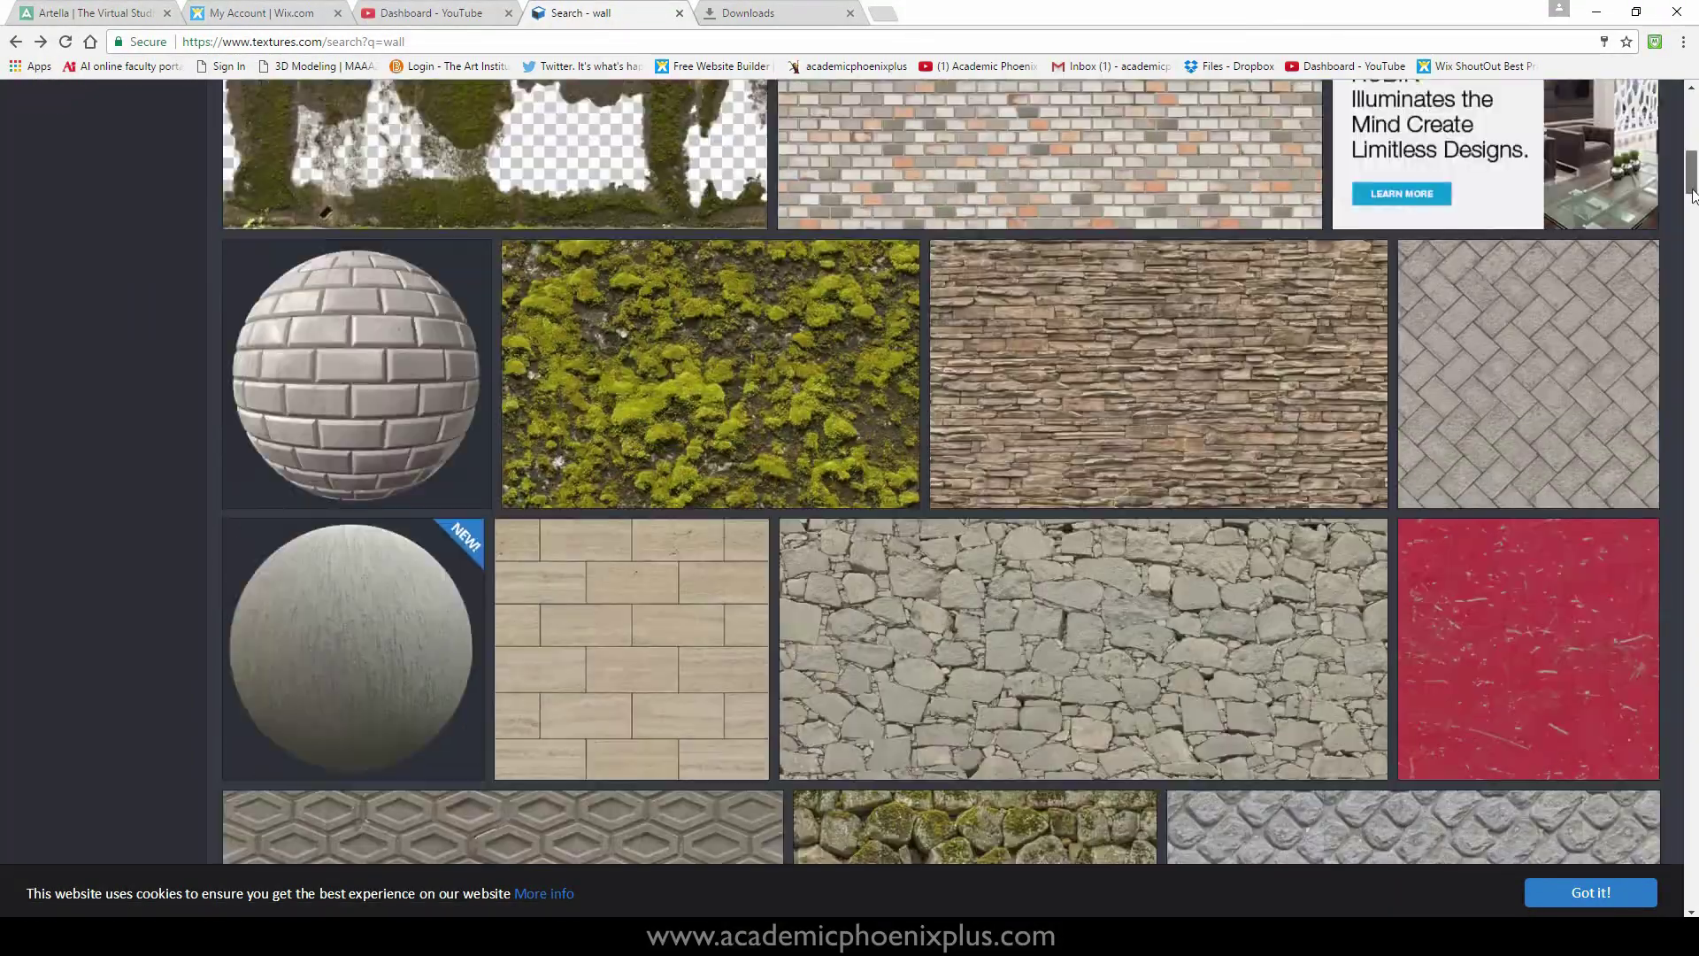
{"action": "left_click_drag", "start_coordinate": [1692, 198], "coordinate": [1692, 433]}
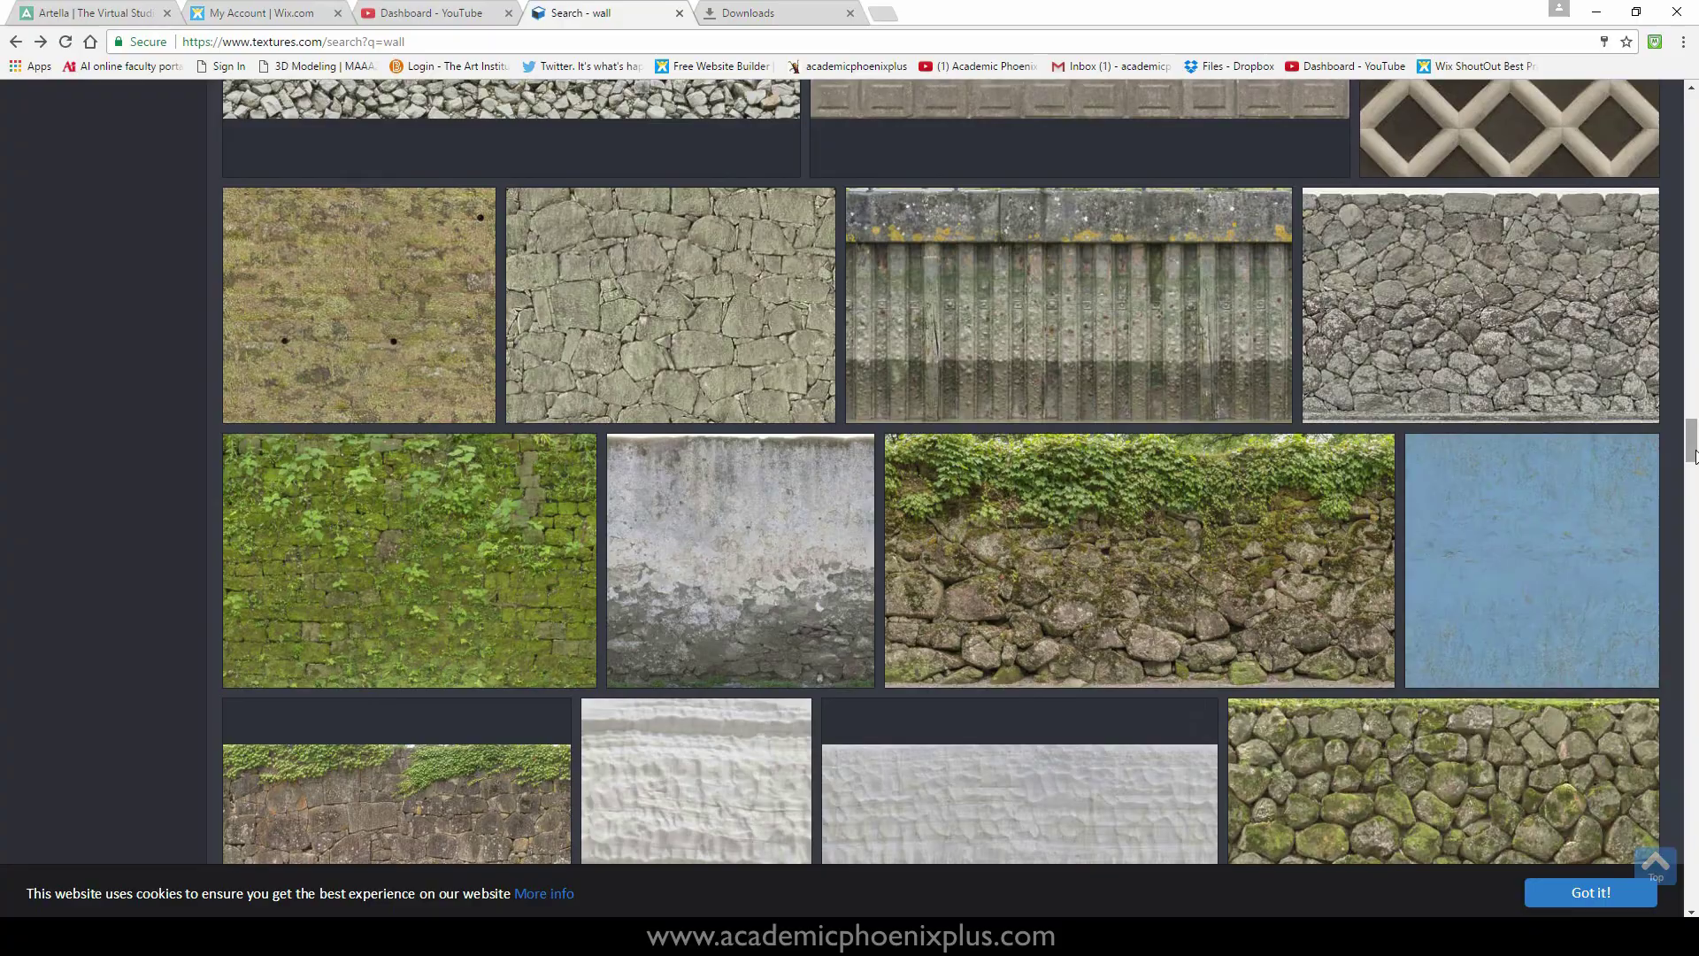
{"action": "left_click_drag", "start_coordinate": [1692, 451], "coordinate": [1693, 514]}
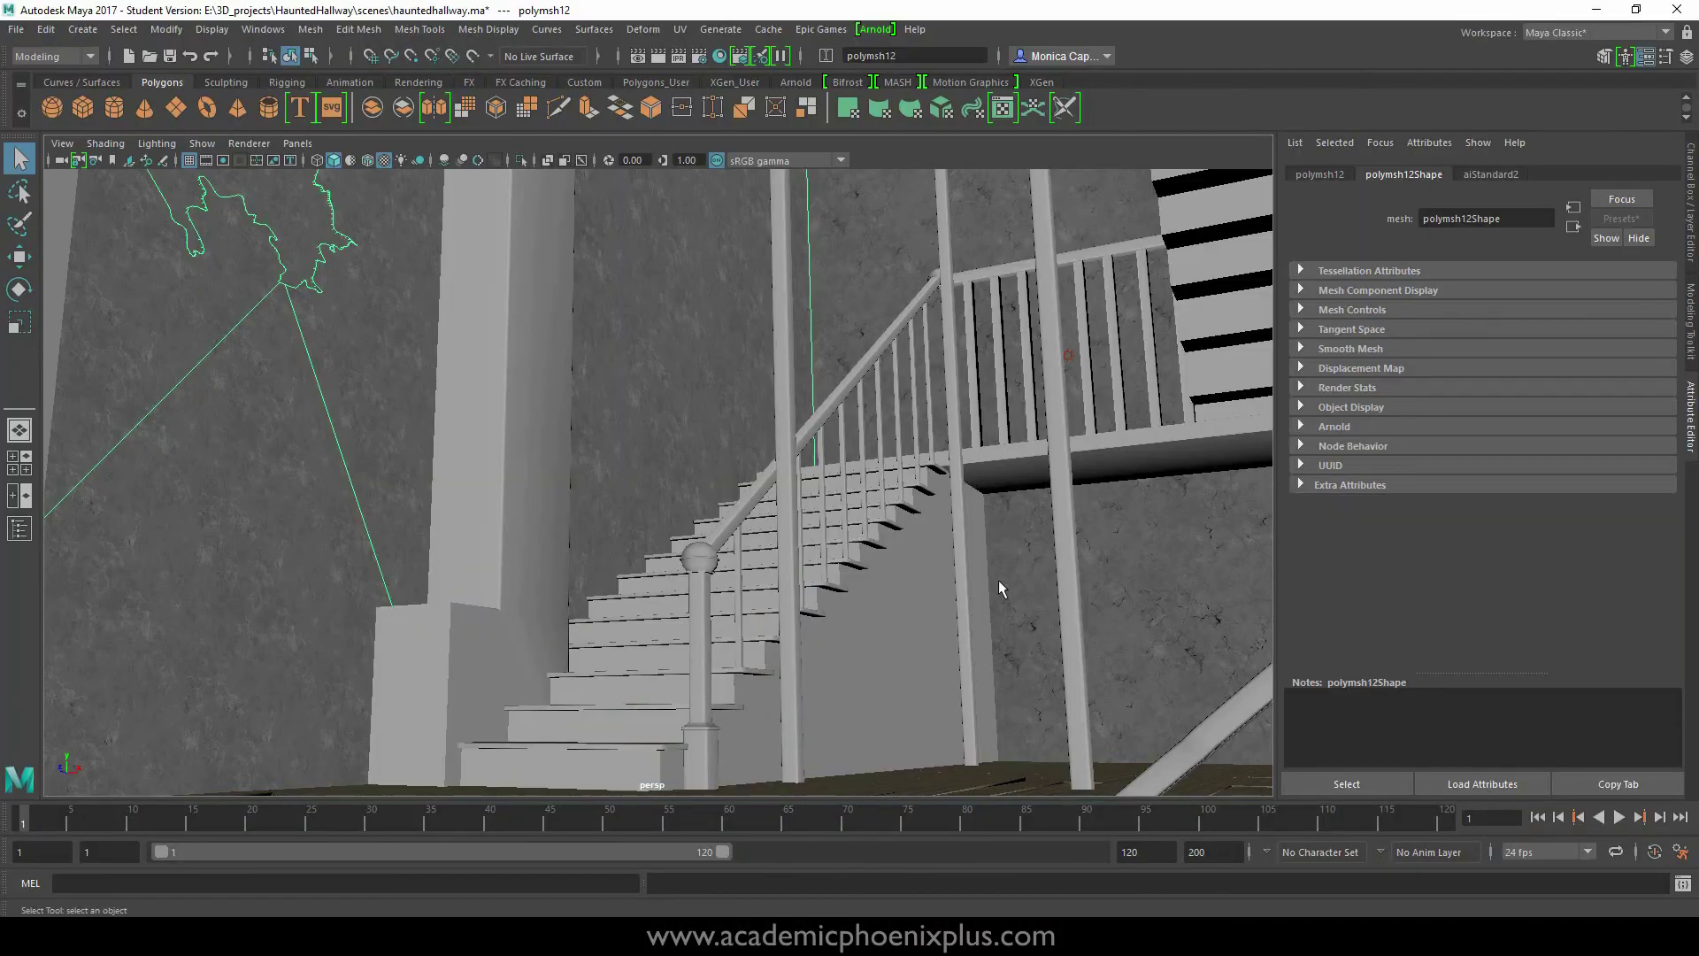
- Switch back to Maya, select the floor boards and inspect the textured floor and walls around the staircase
{"action": "left_click_drag", "start_coordinate": [834, 554], "coordinate": [873, 565], "text": "alt"}
{"action": "left_click", "coordinate": [822, 747]}
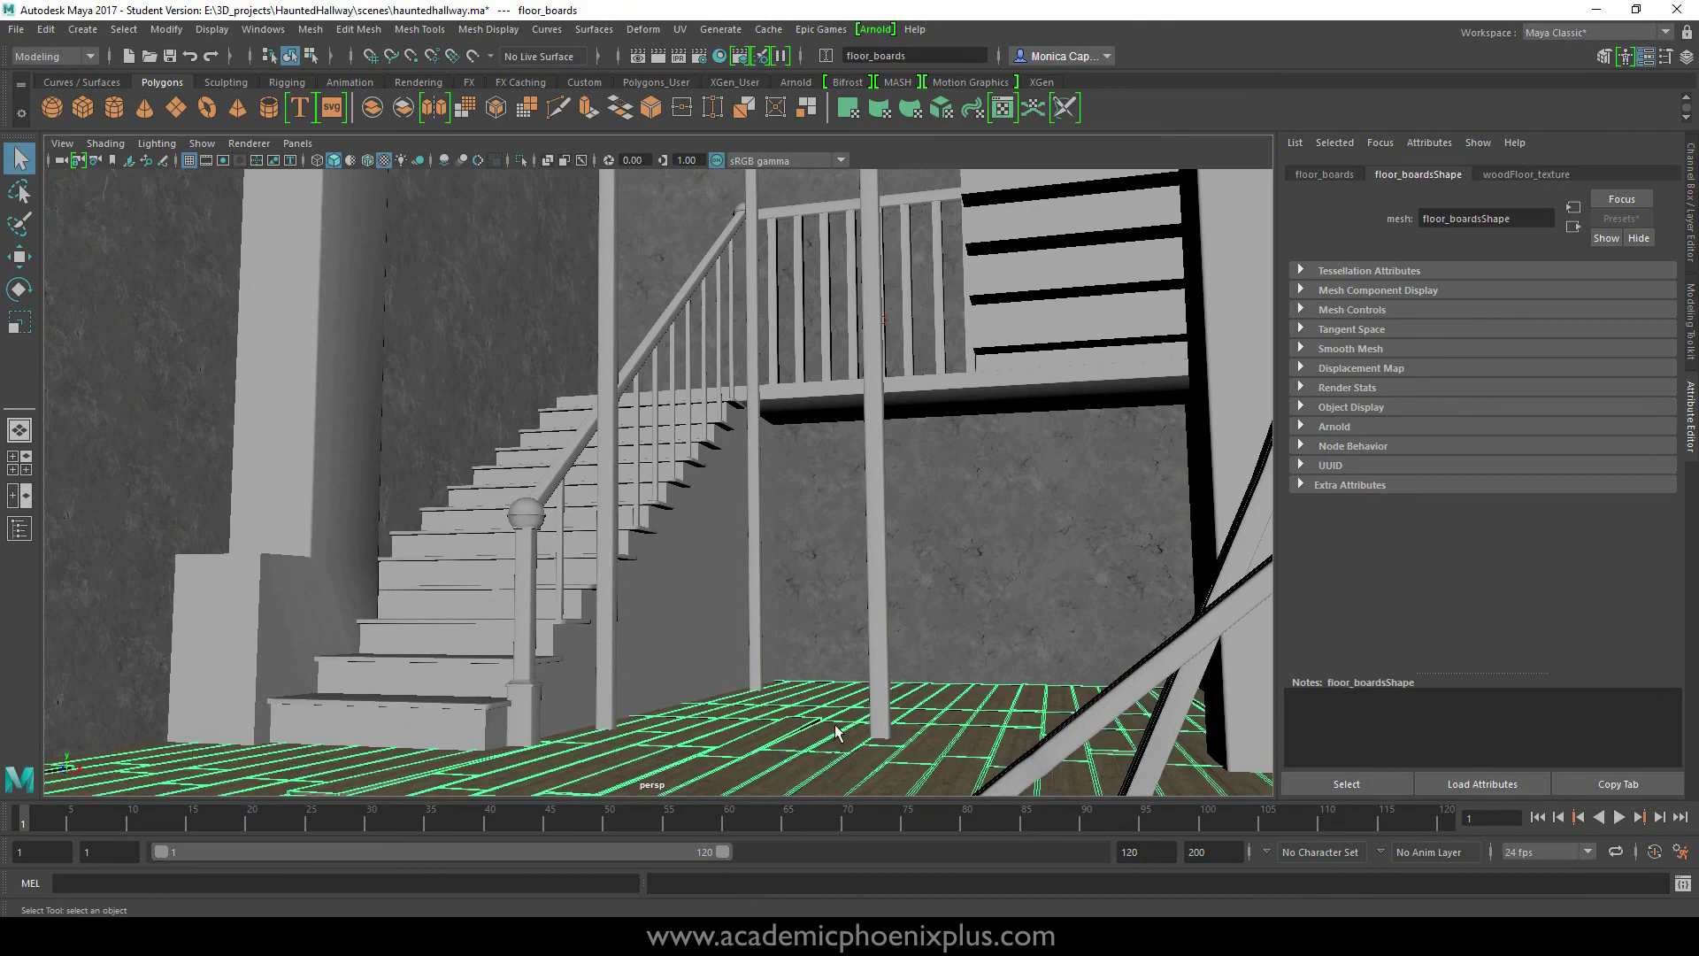
{"action": "left_click_drag", "start_coordinate": [879, 586], "coordinate": [952, 636], "text": "alt"}
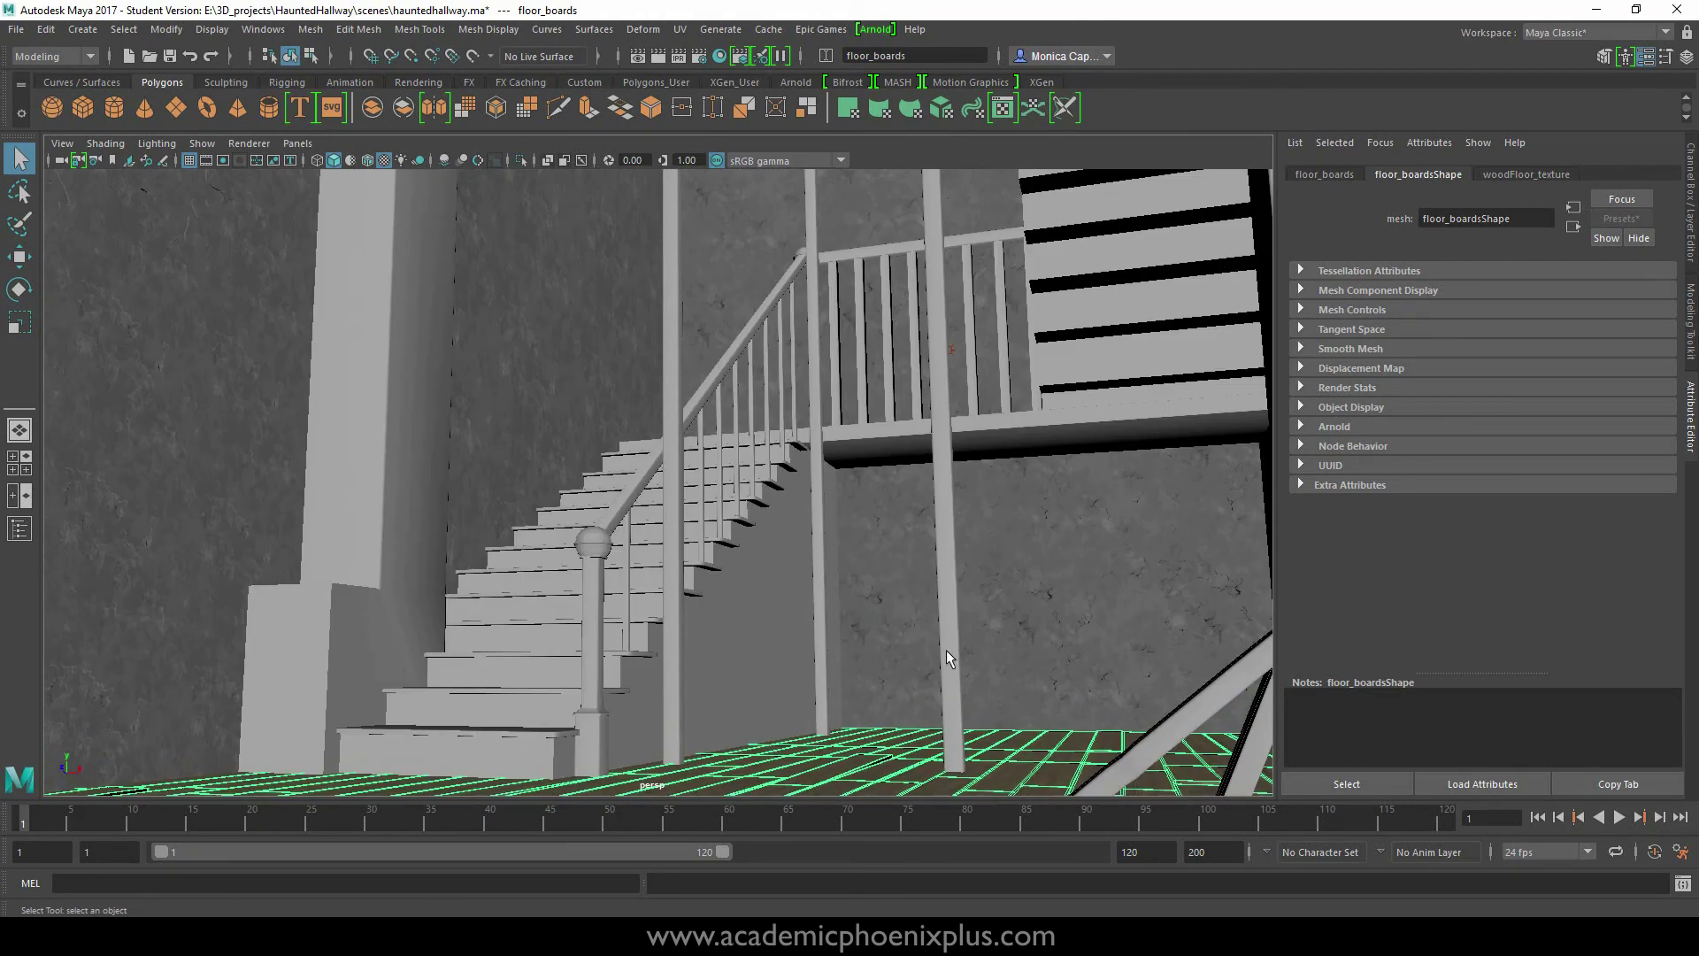